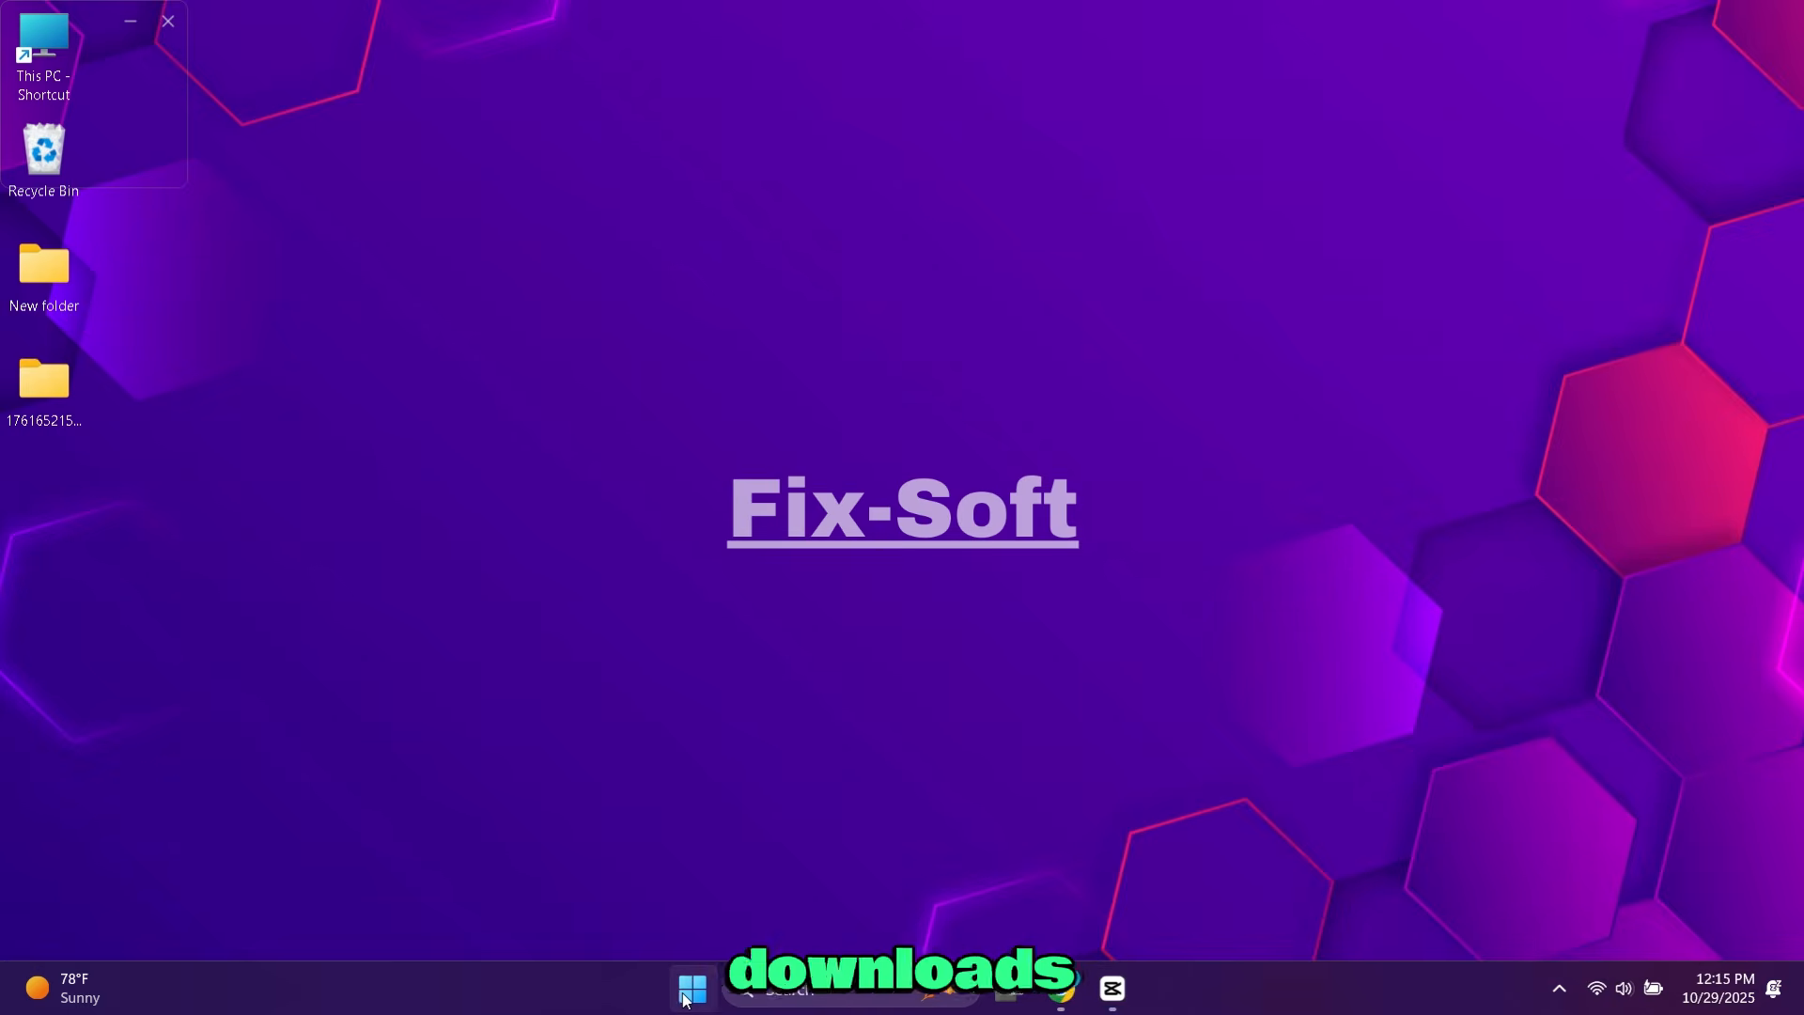
# Open Excel, create a blank workbook and restore its window to a smaller size
pyautogui.click(693, 988)
pyautogui.click(844, 404)
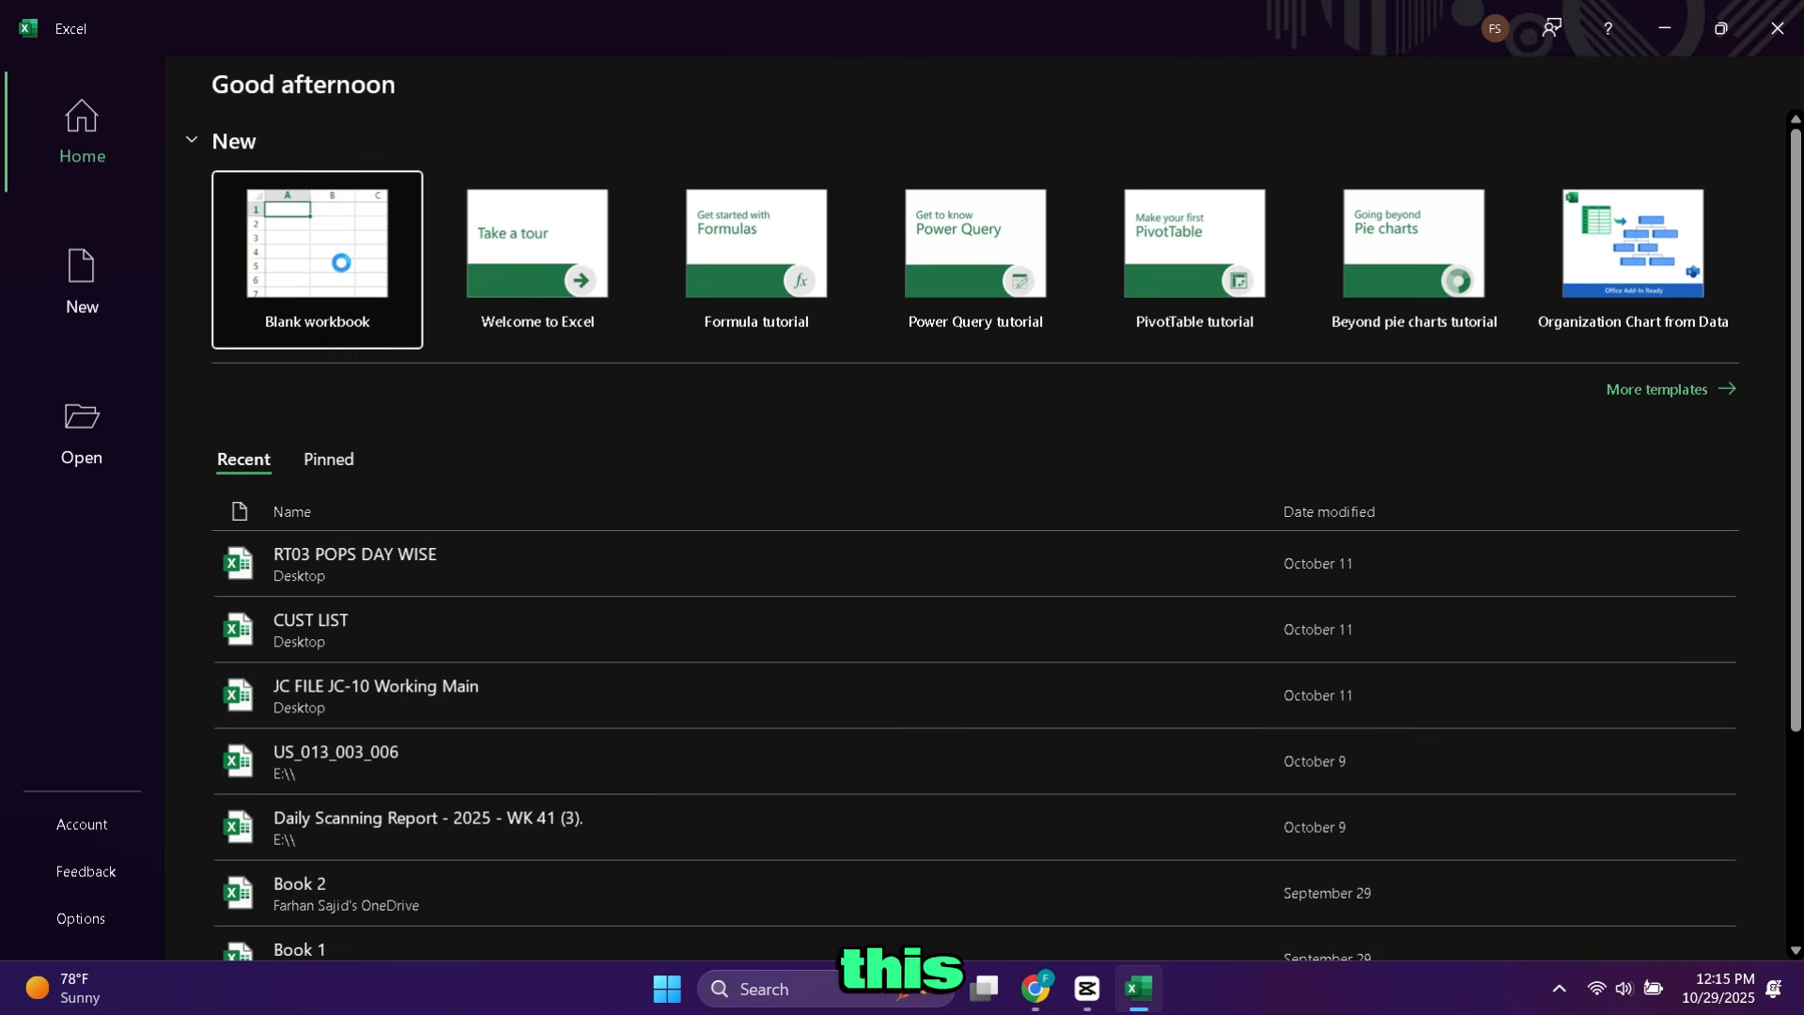
pyautogui.click(341, 263)
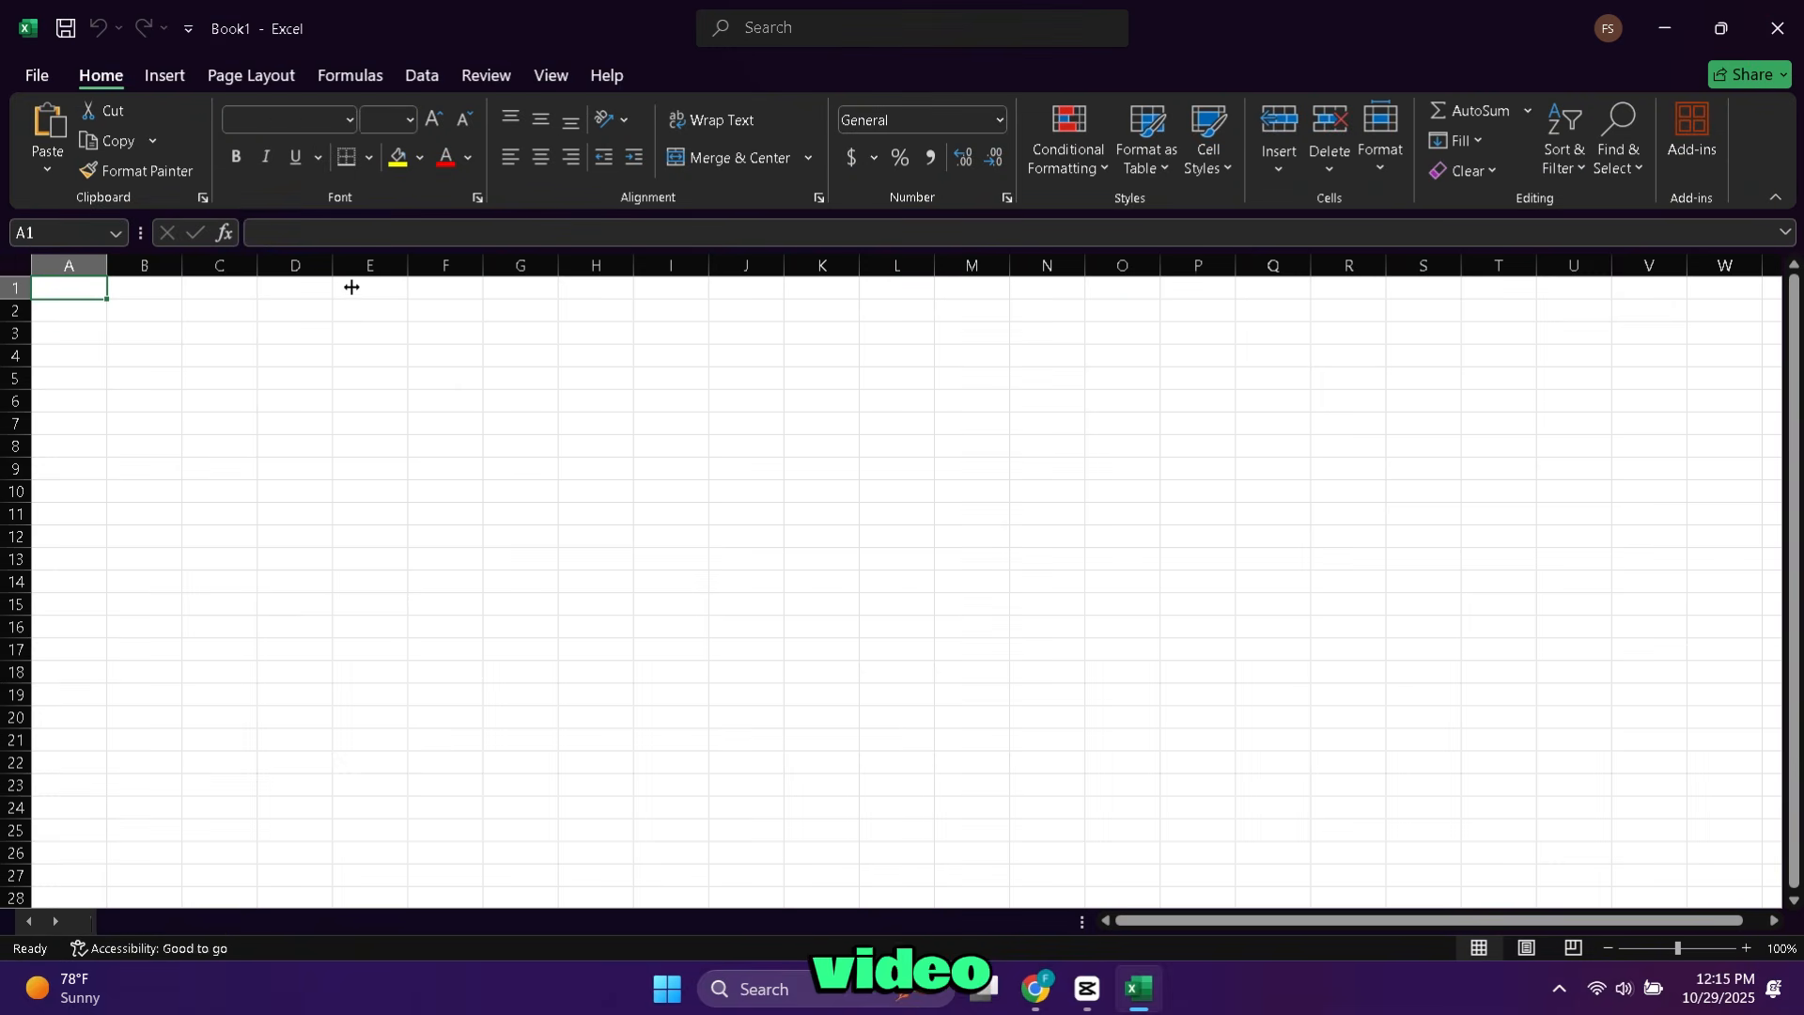
pyautogui.click(1720, 30)
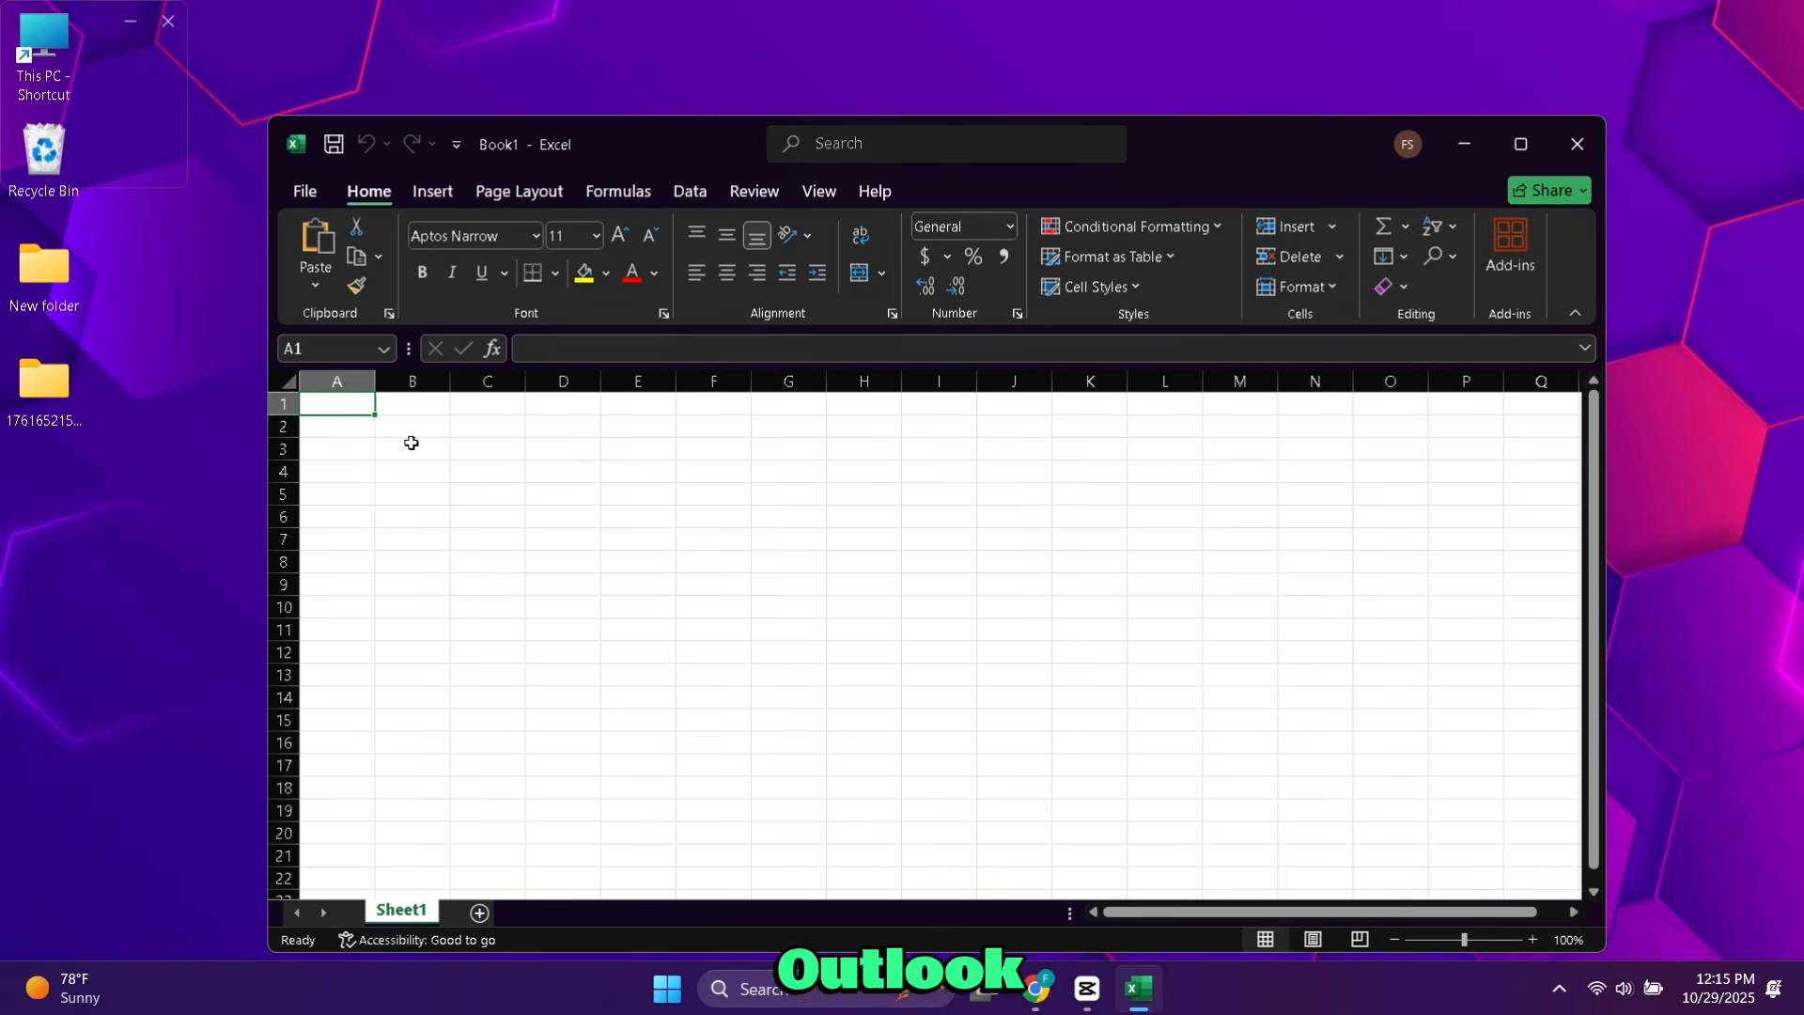
# Enter Fixsoft in cell A1 and open the workbook's backstage view
pyautogui.doubleClick(355, 404)
pyautogui.write('Fixsoft')
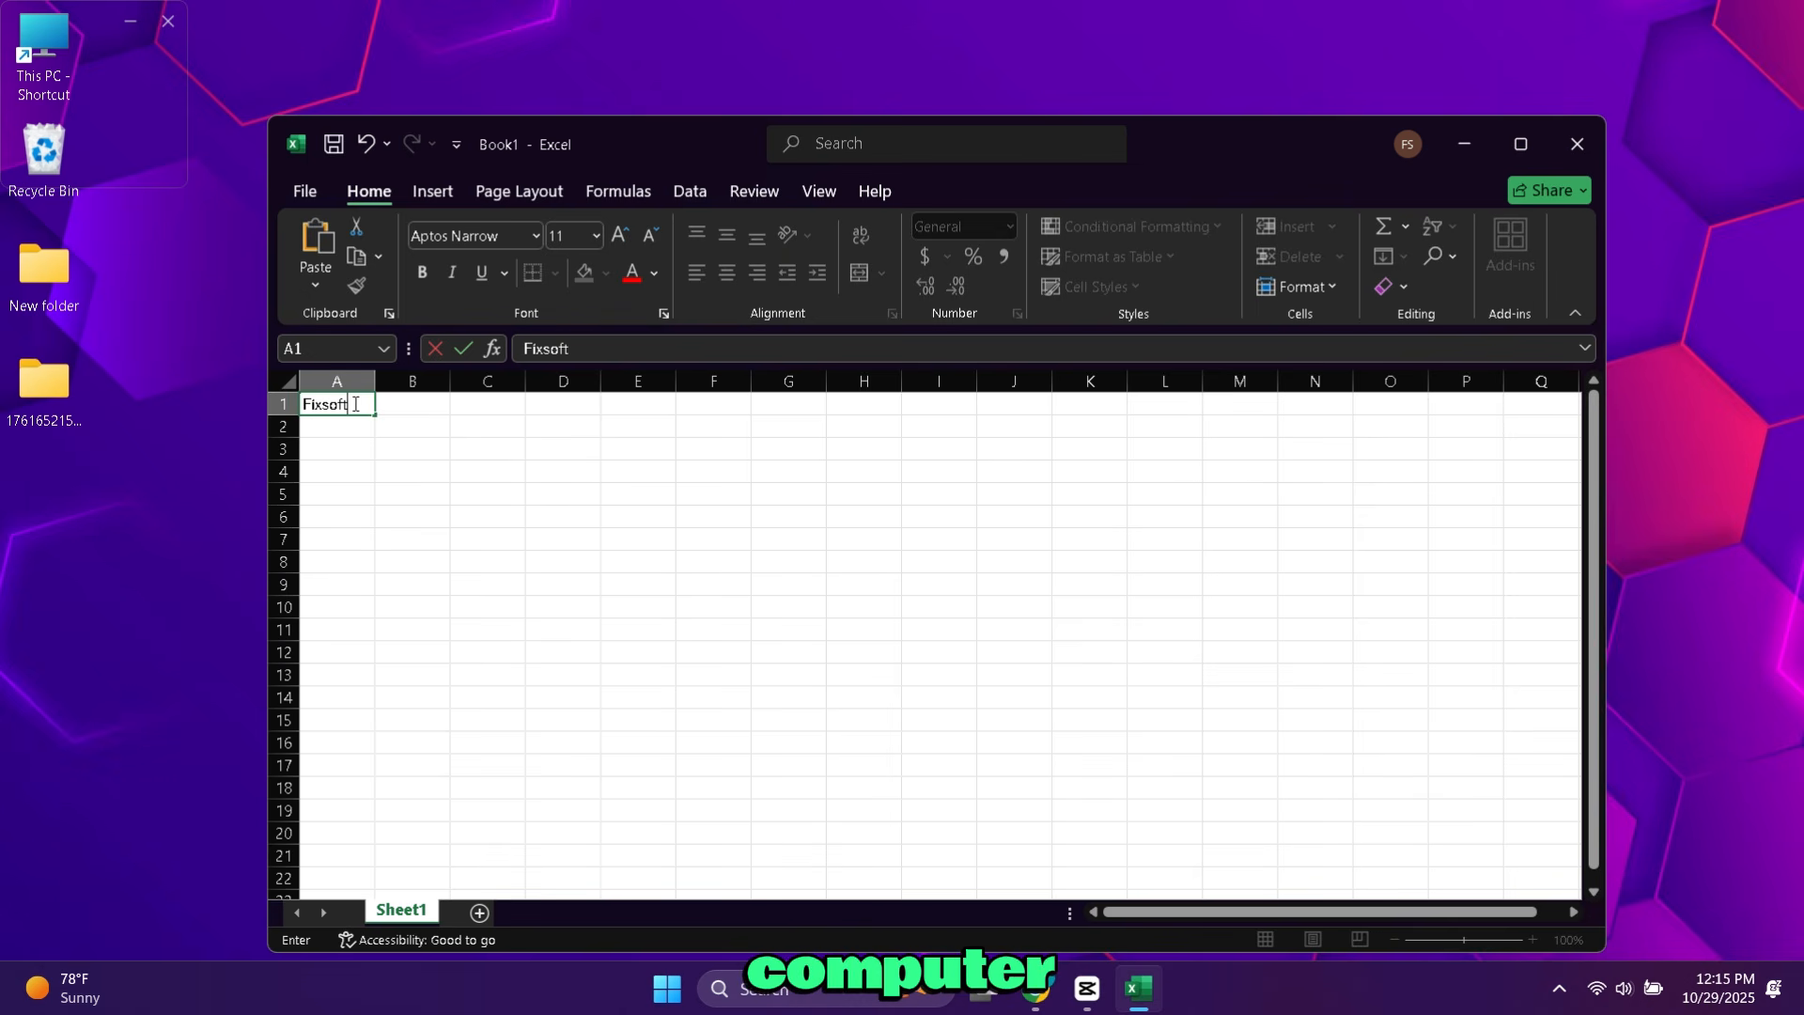
pyautogui.press('Return')
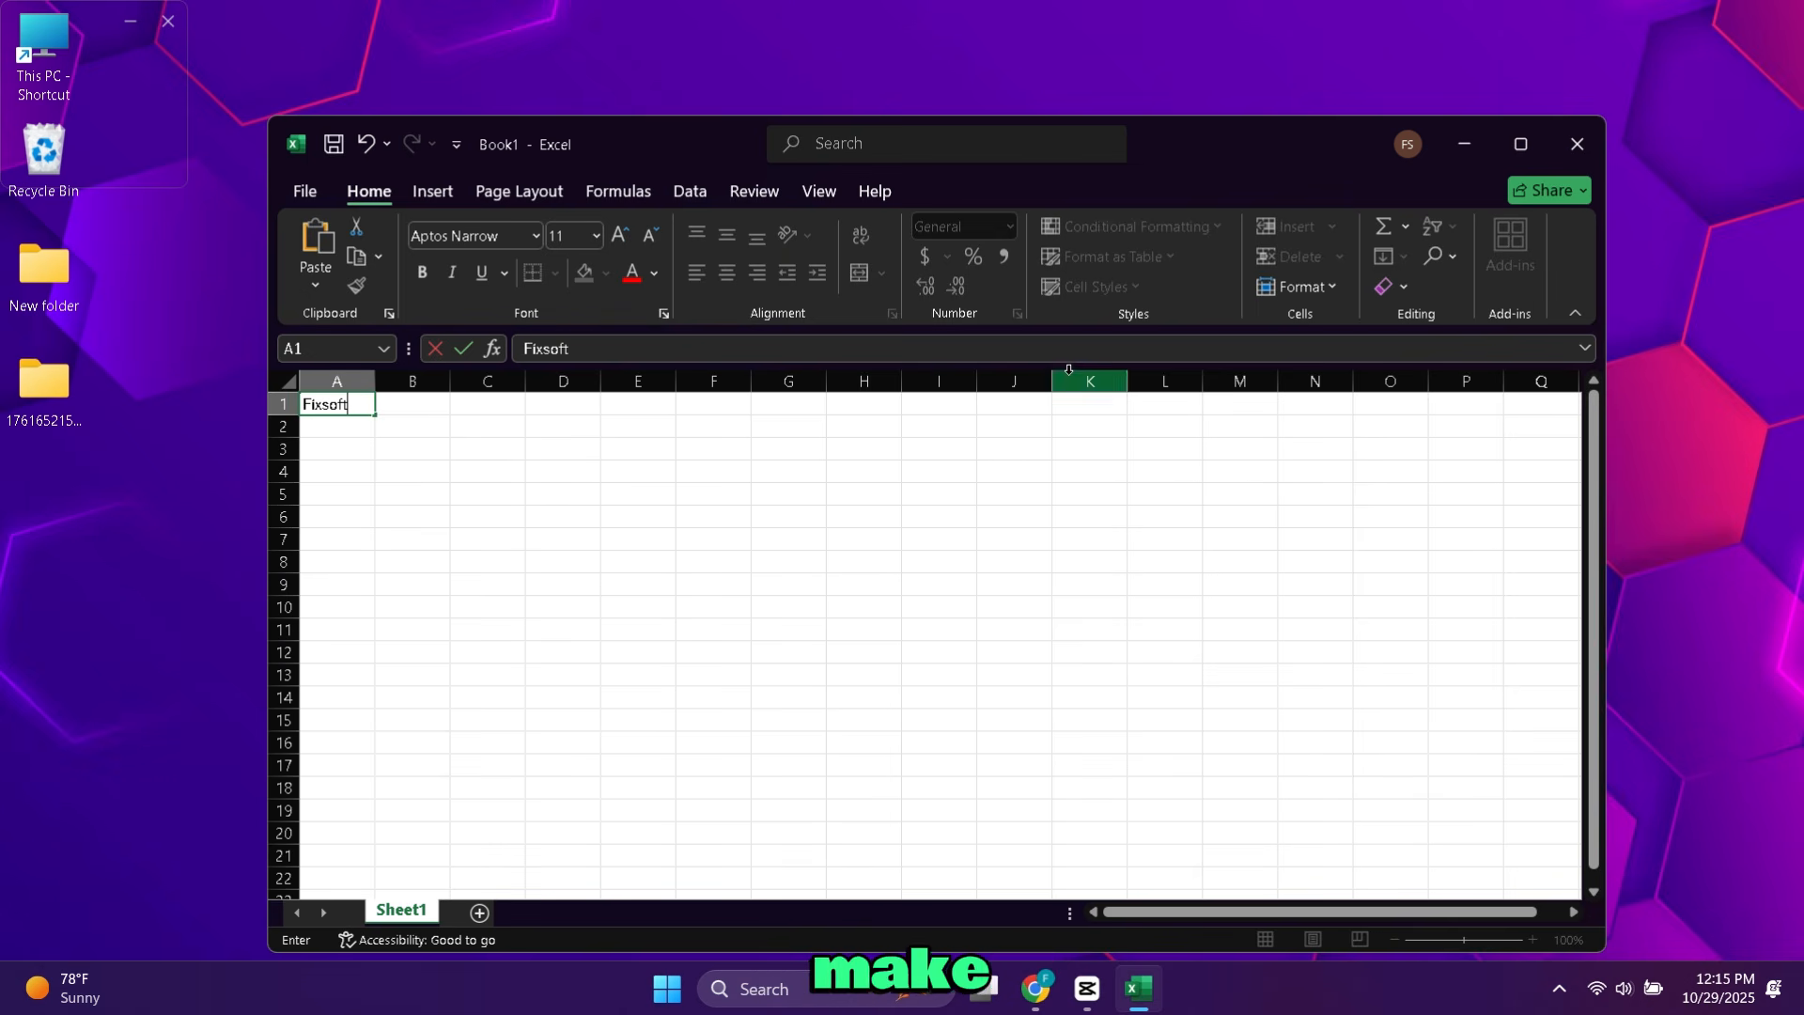
pyautogui.click(310, 193)
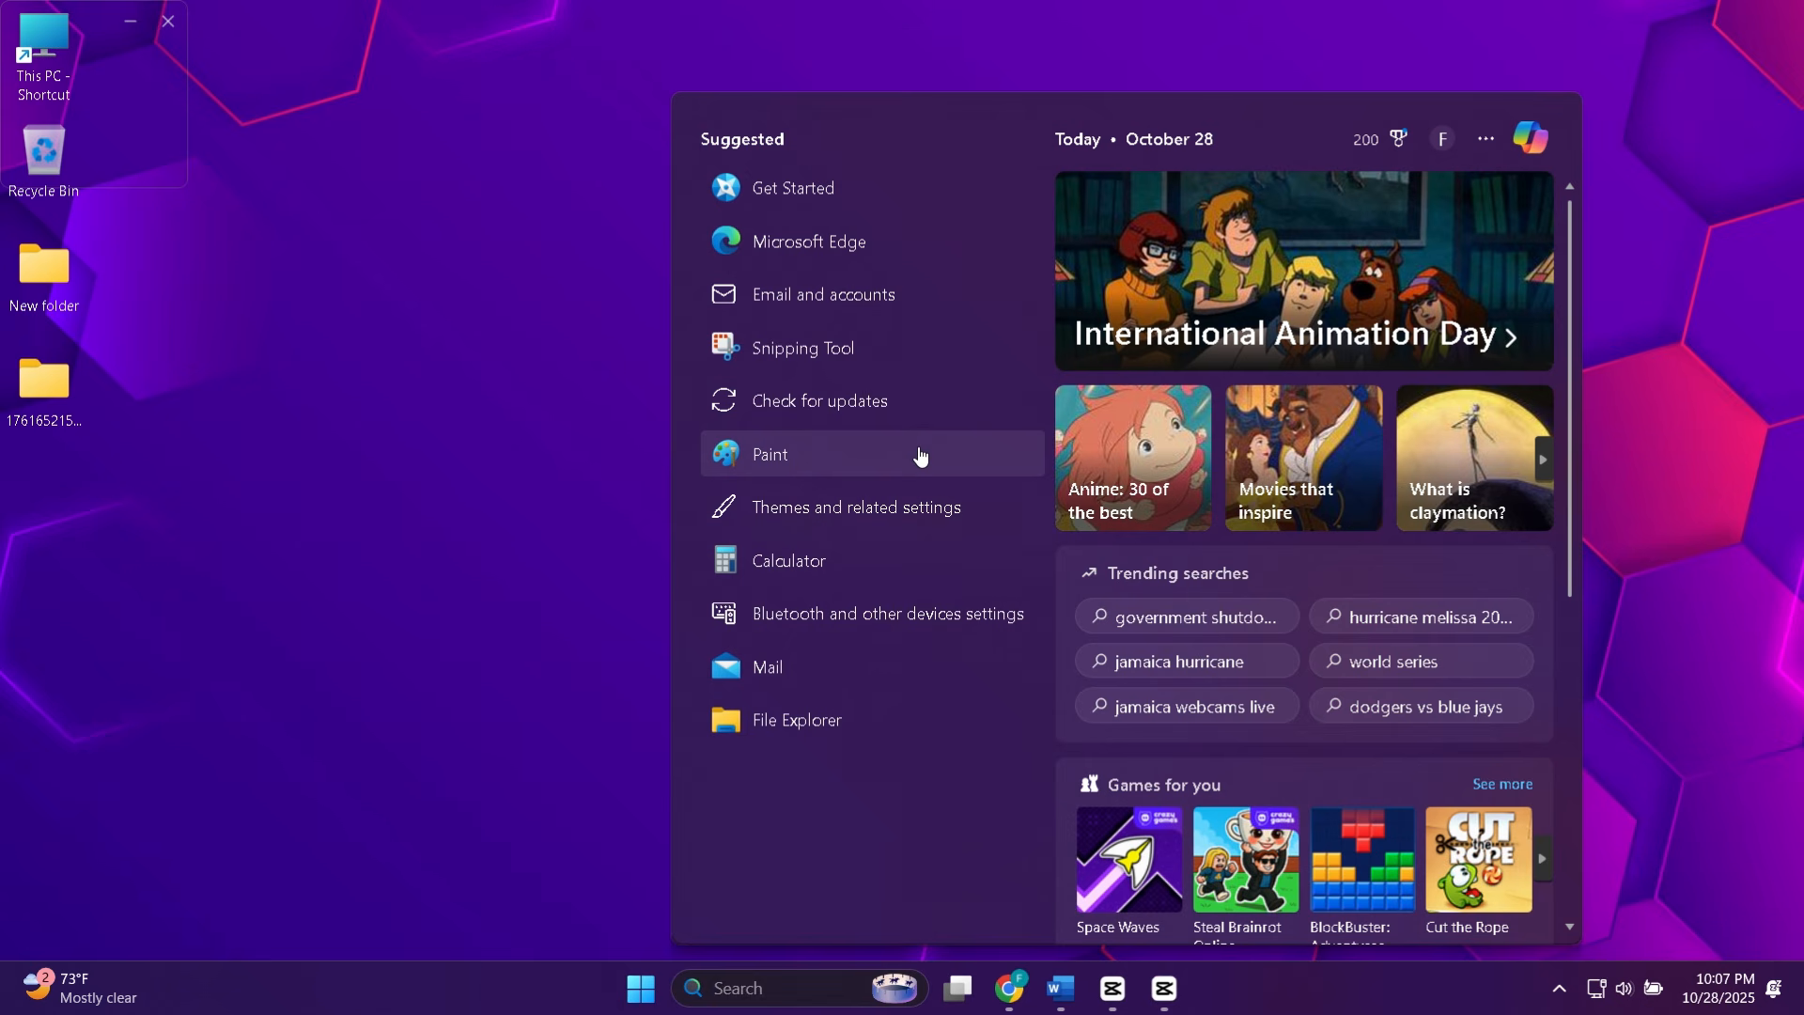
# Switch to Windows Settings and open the list of installed apps
pyautogui.write('SET')
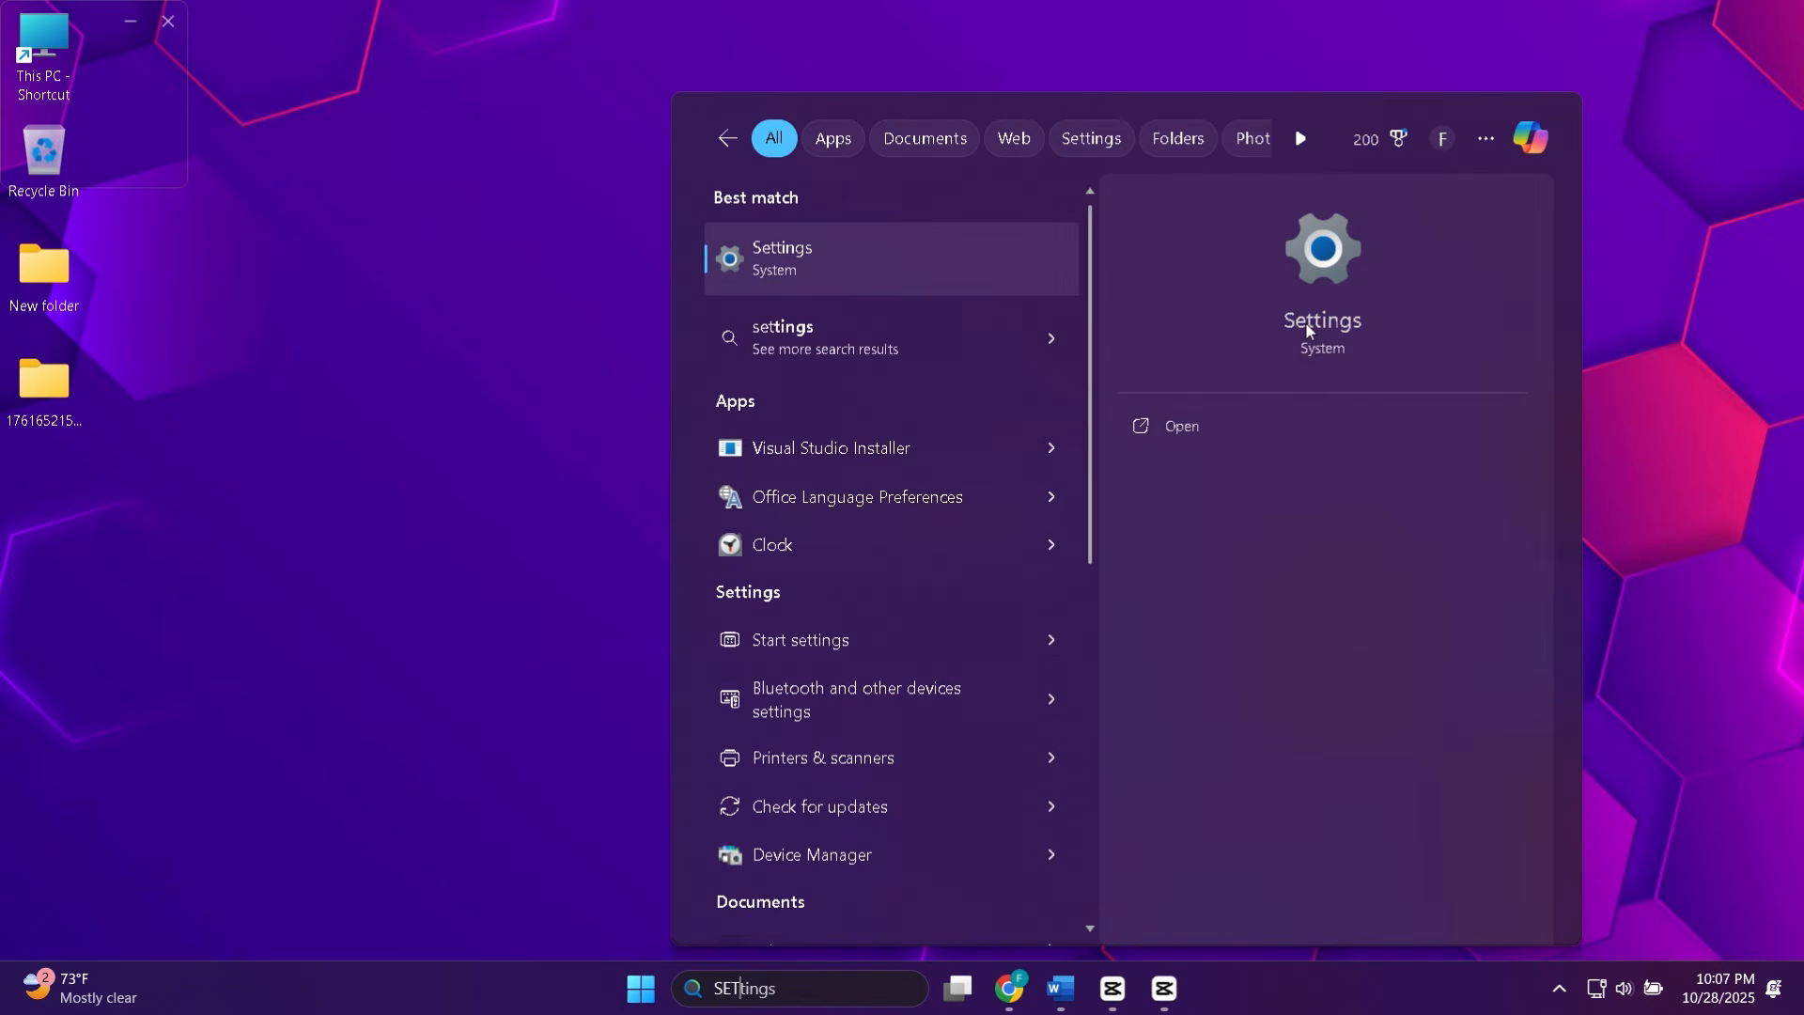
pyautogui.click(1306, 323)
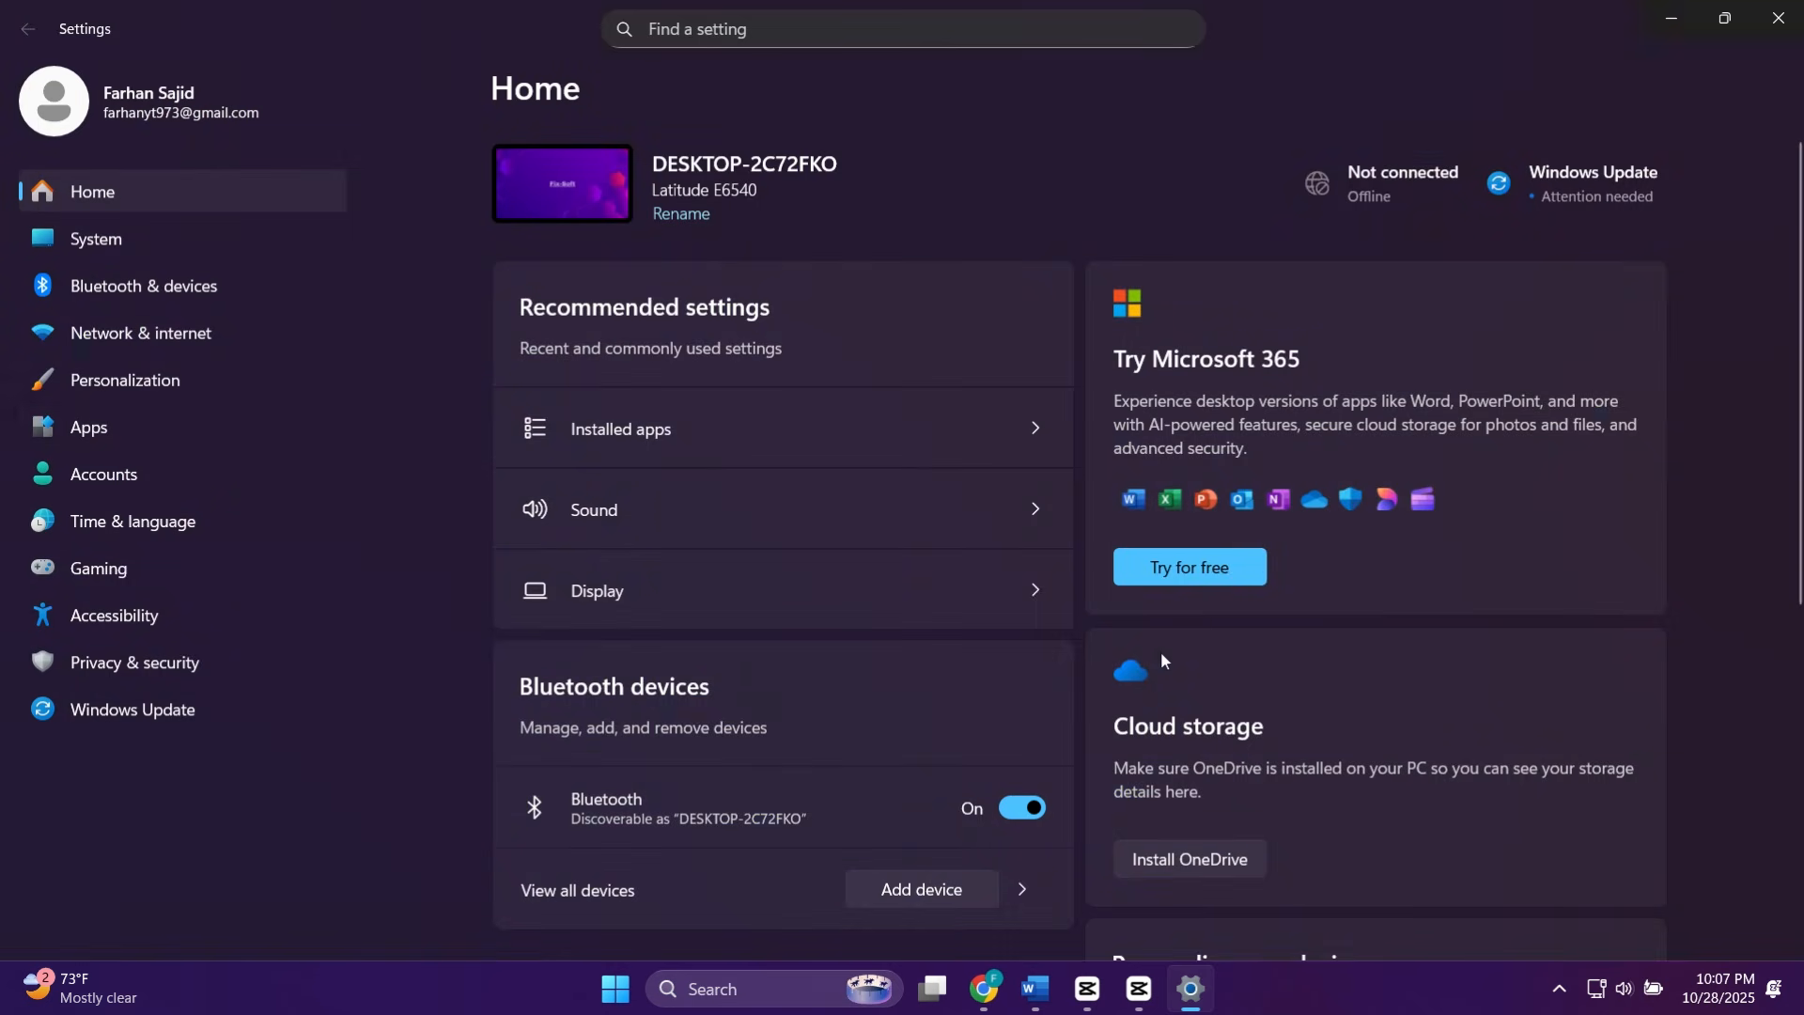
pyautogui.click(201, 434)
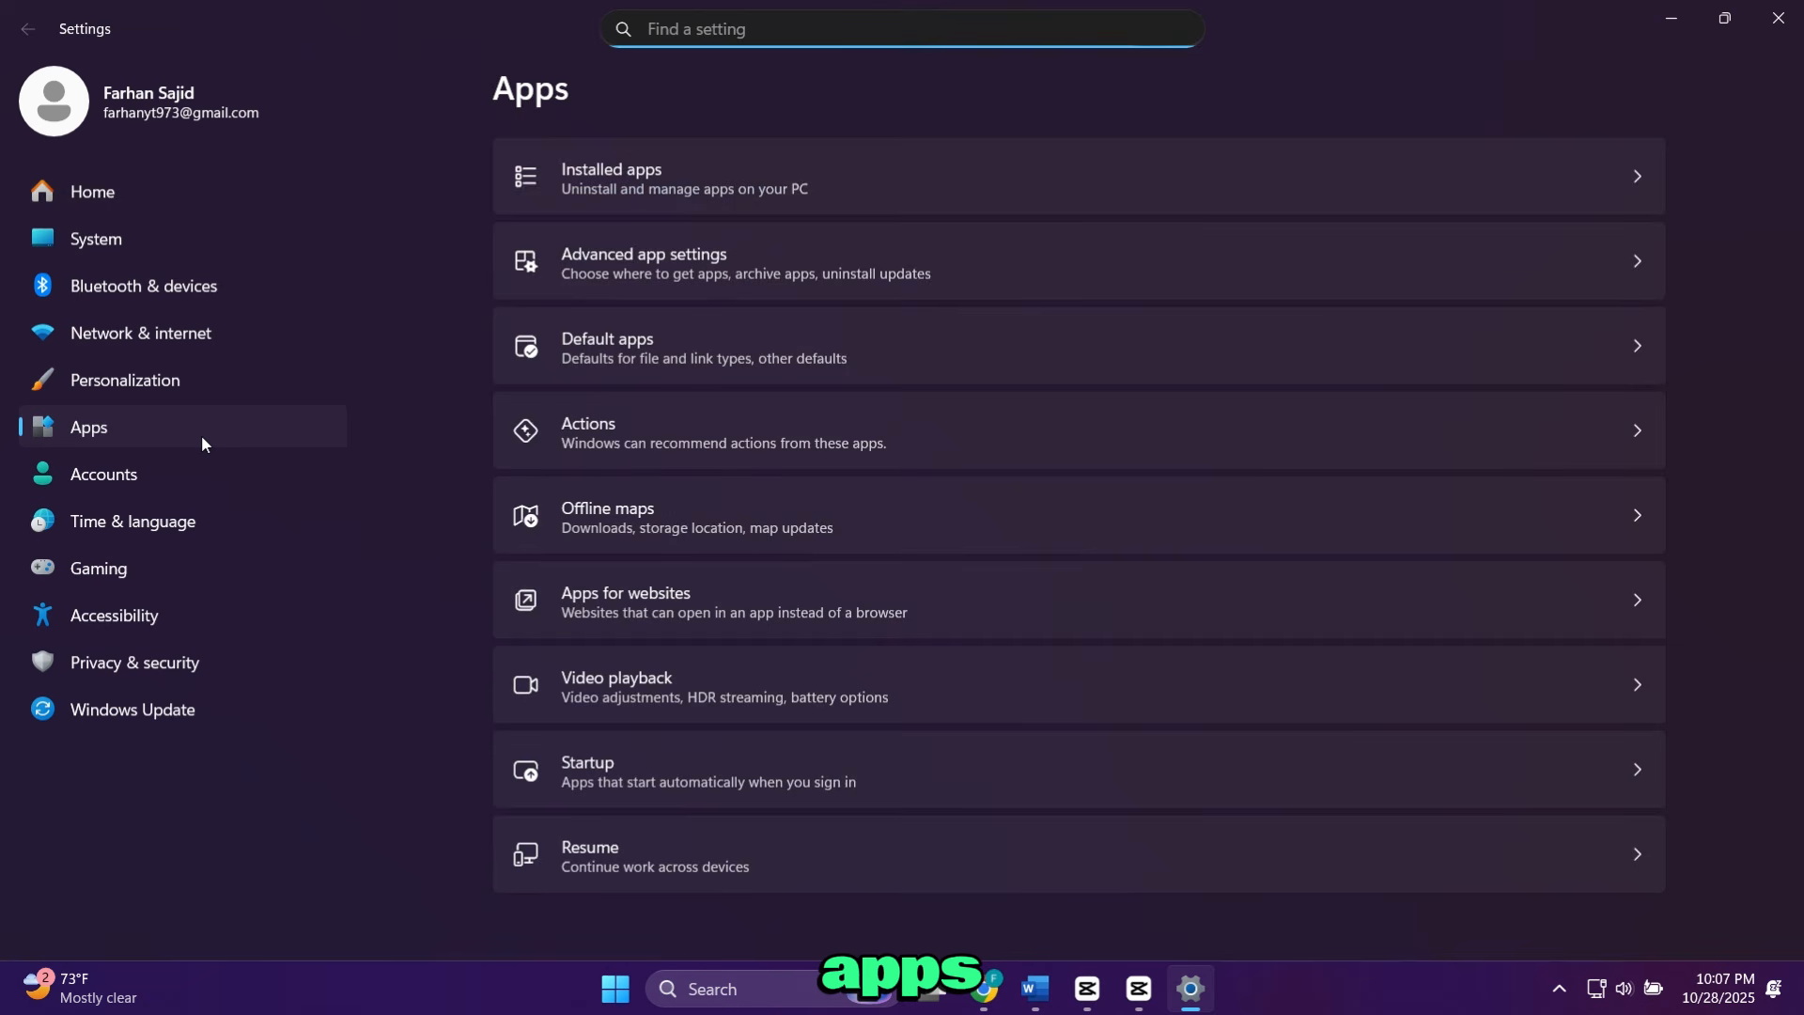
pyautogui.click(758, 179)
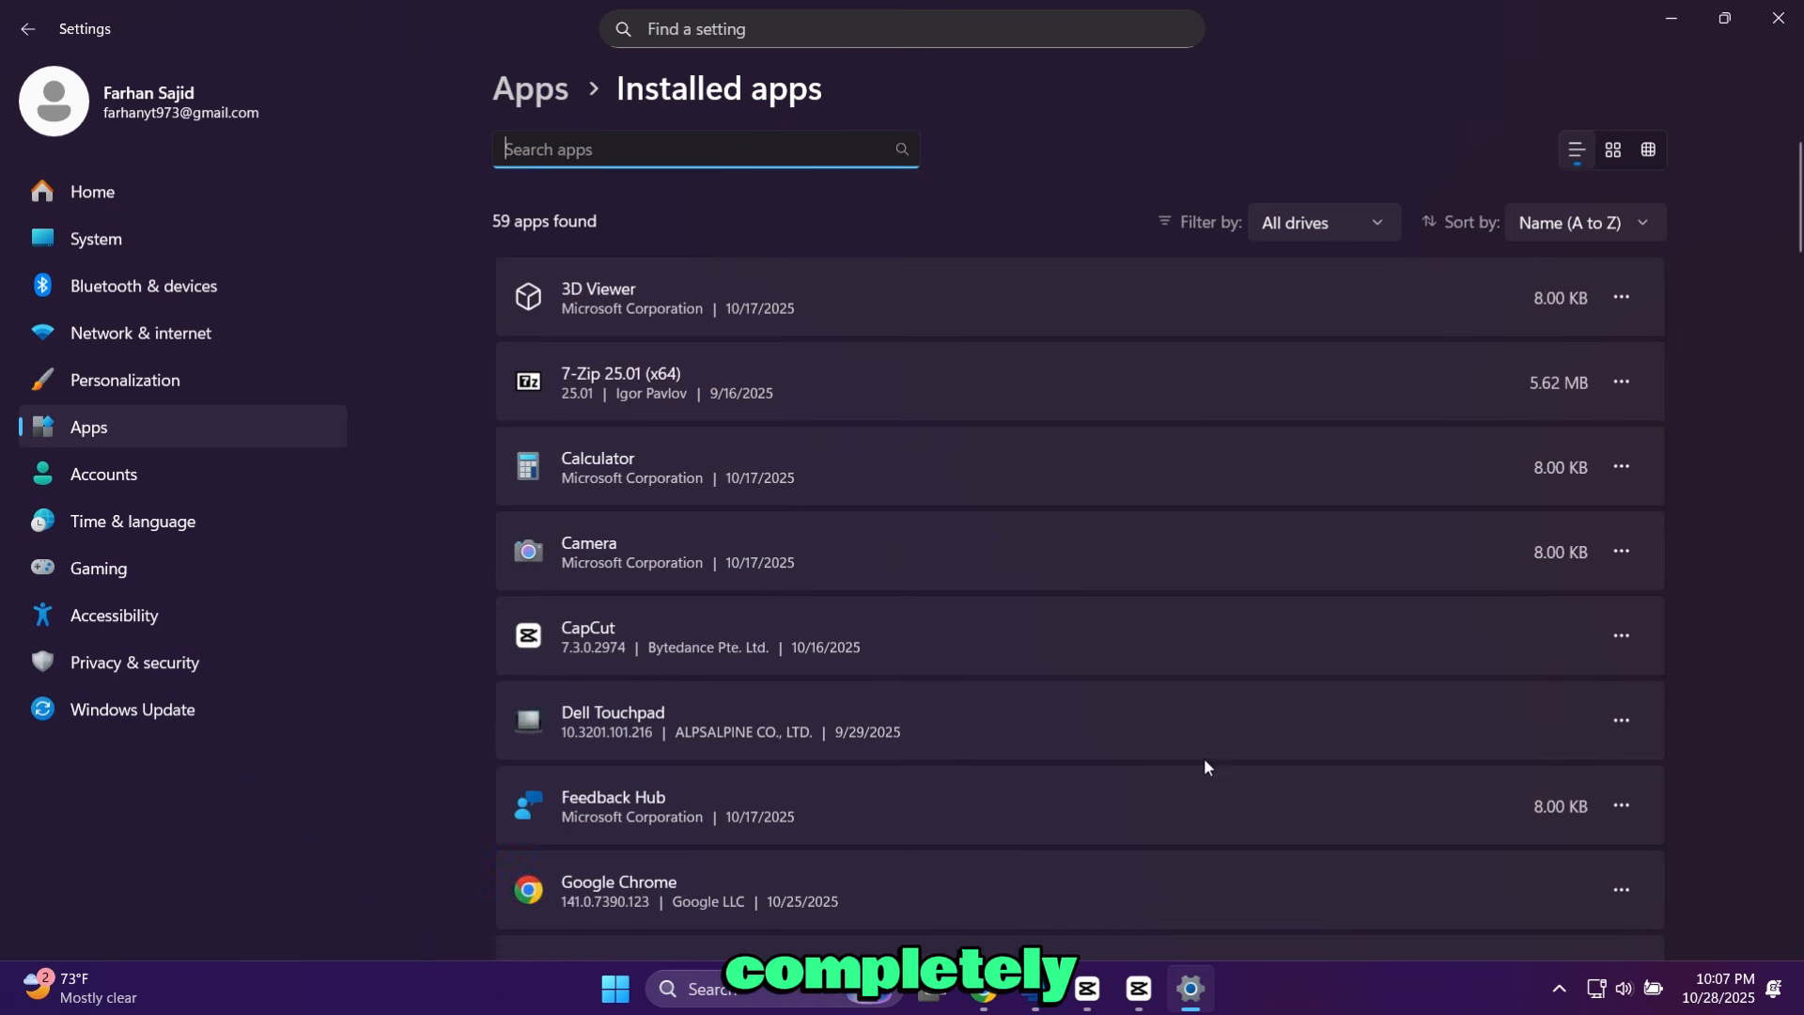
# Uninstall Microsoft Office LTSC Standard 2024 - en-us, allowing the changes to the device, and close Settings
pyautogui.scroll(-3, 1204, 758)
pyautogui.scroll(-10, 1203, 782)
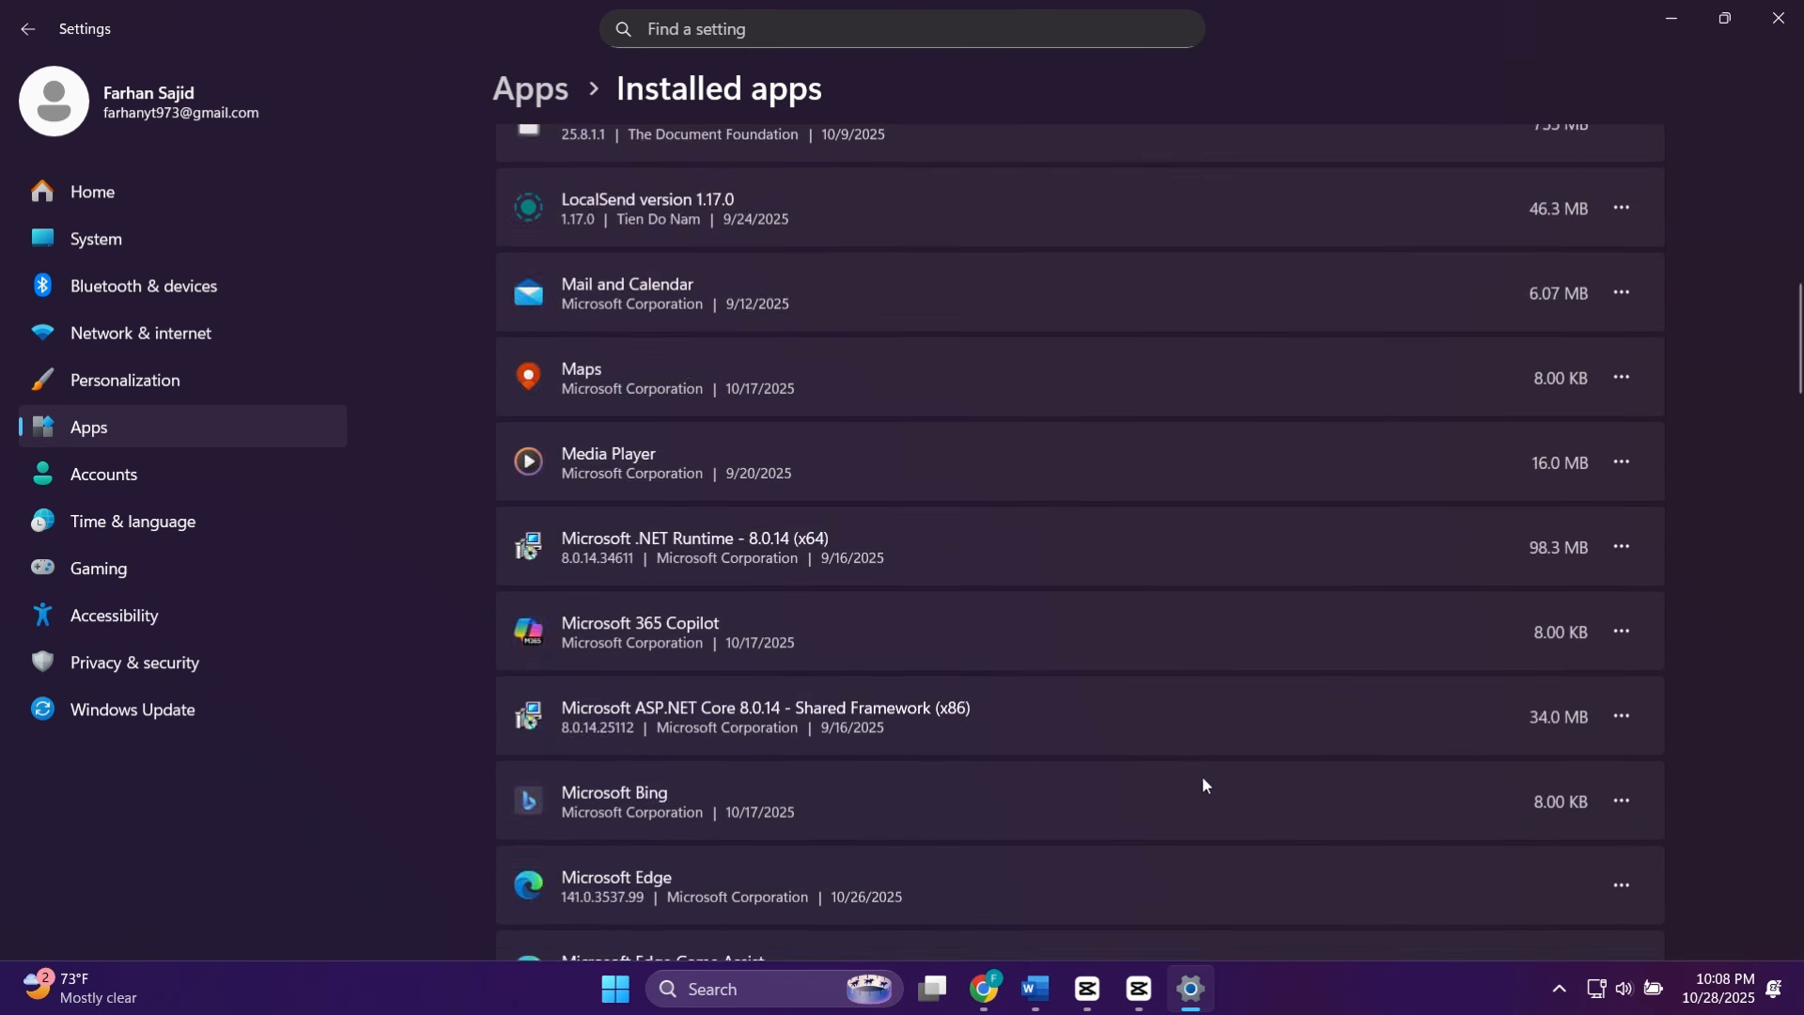
pyautogui.scroll(-4, 1205, 784)
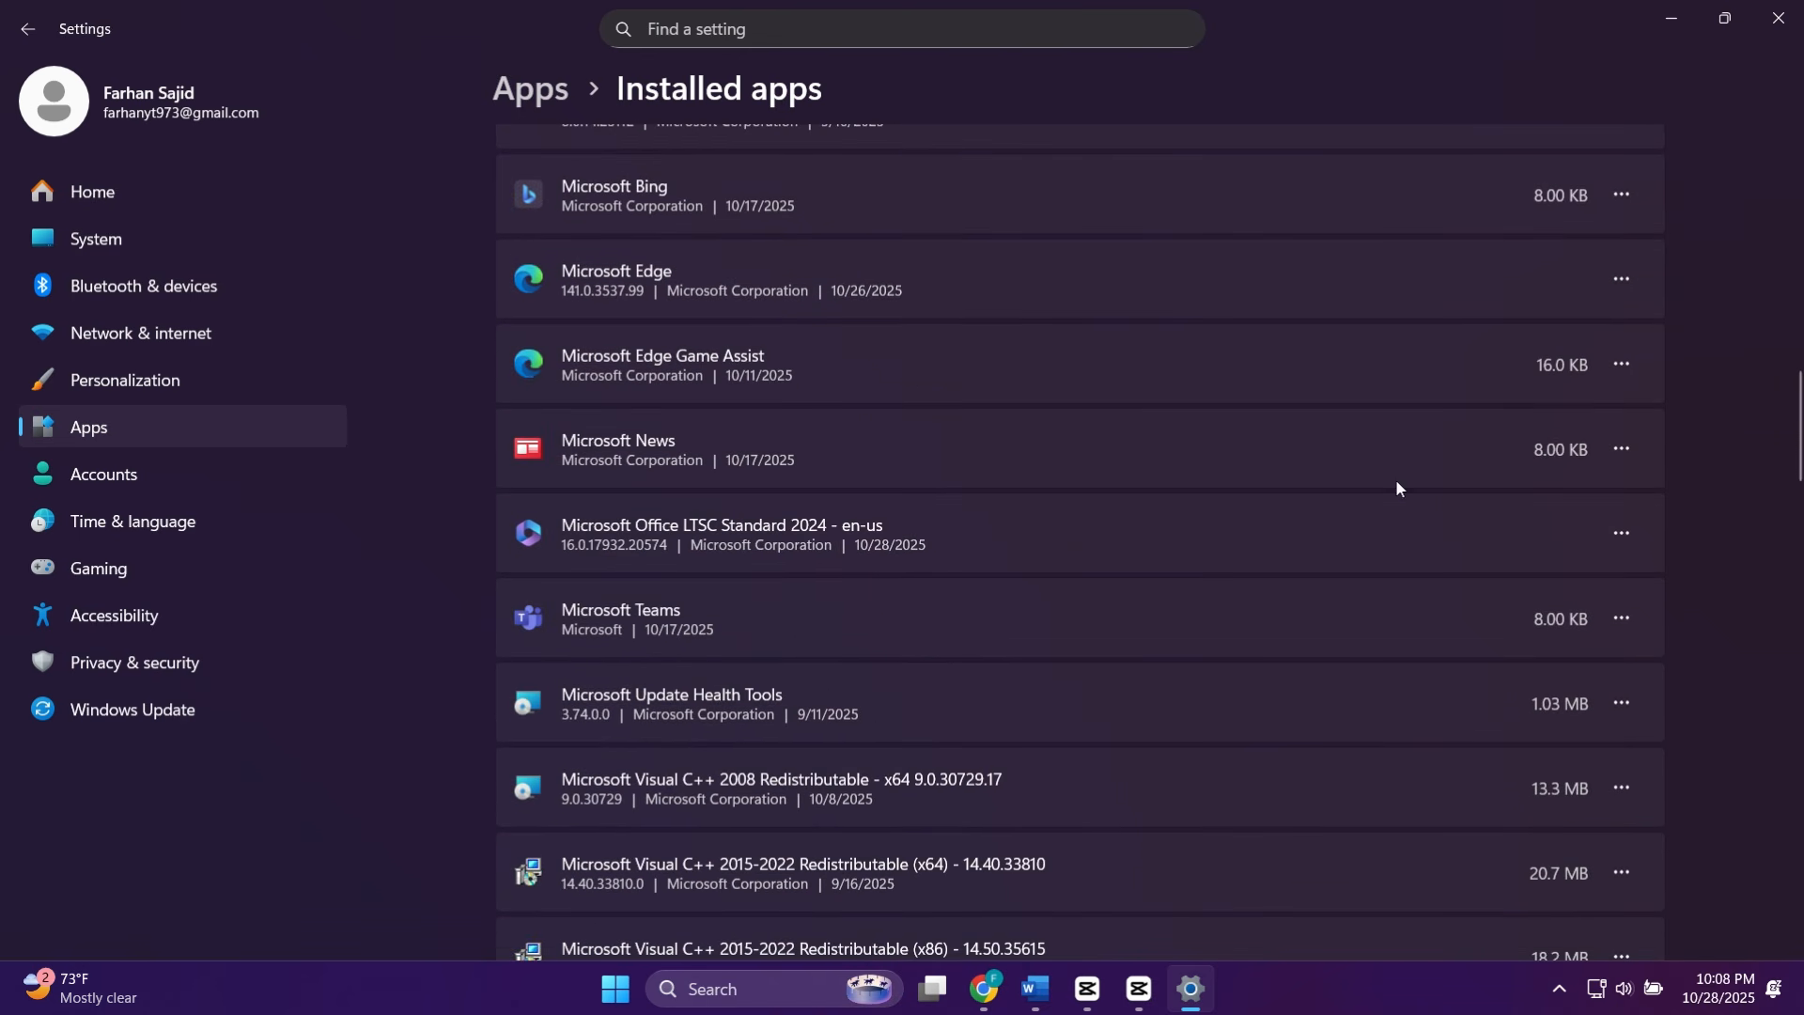
pyautogui.click(1621, 534)
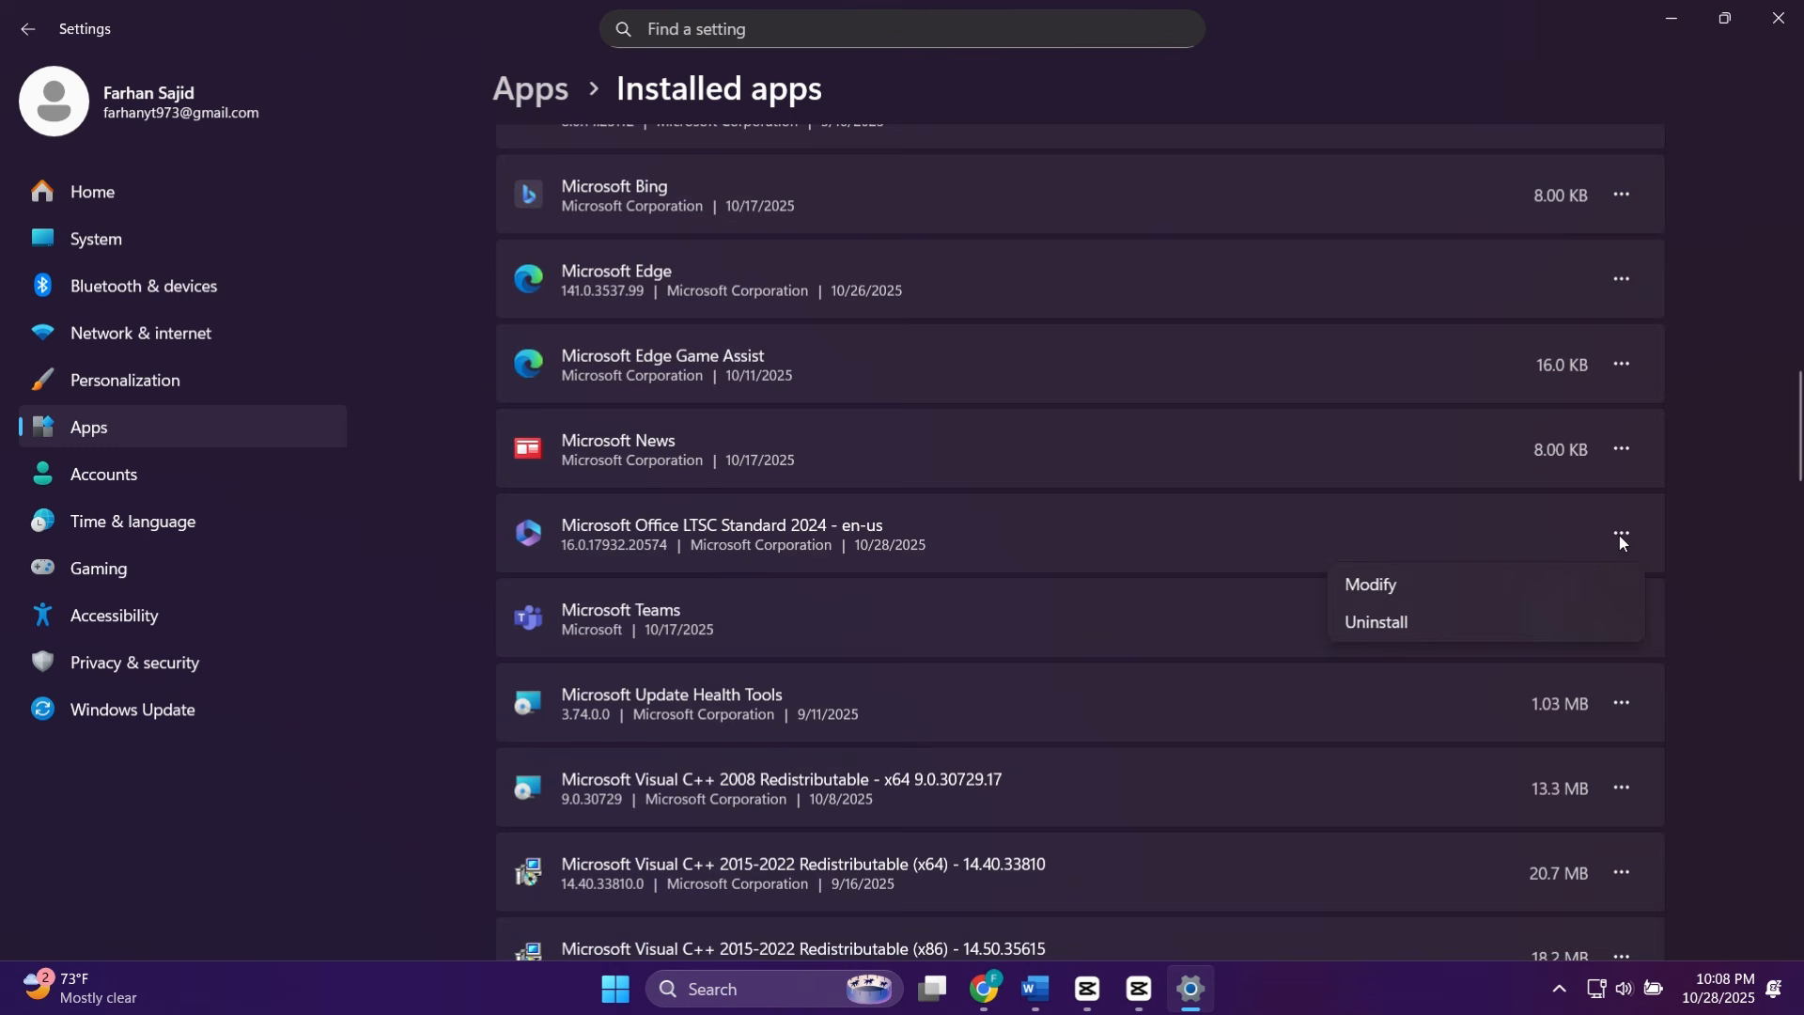
pyautogui.click(1421, 626)
pyautogui.click(1526, 660)
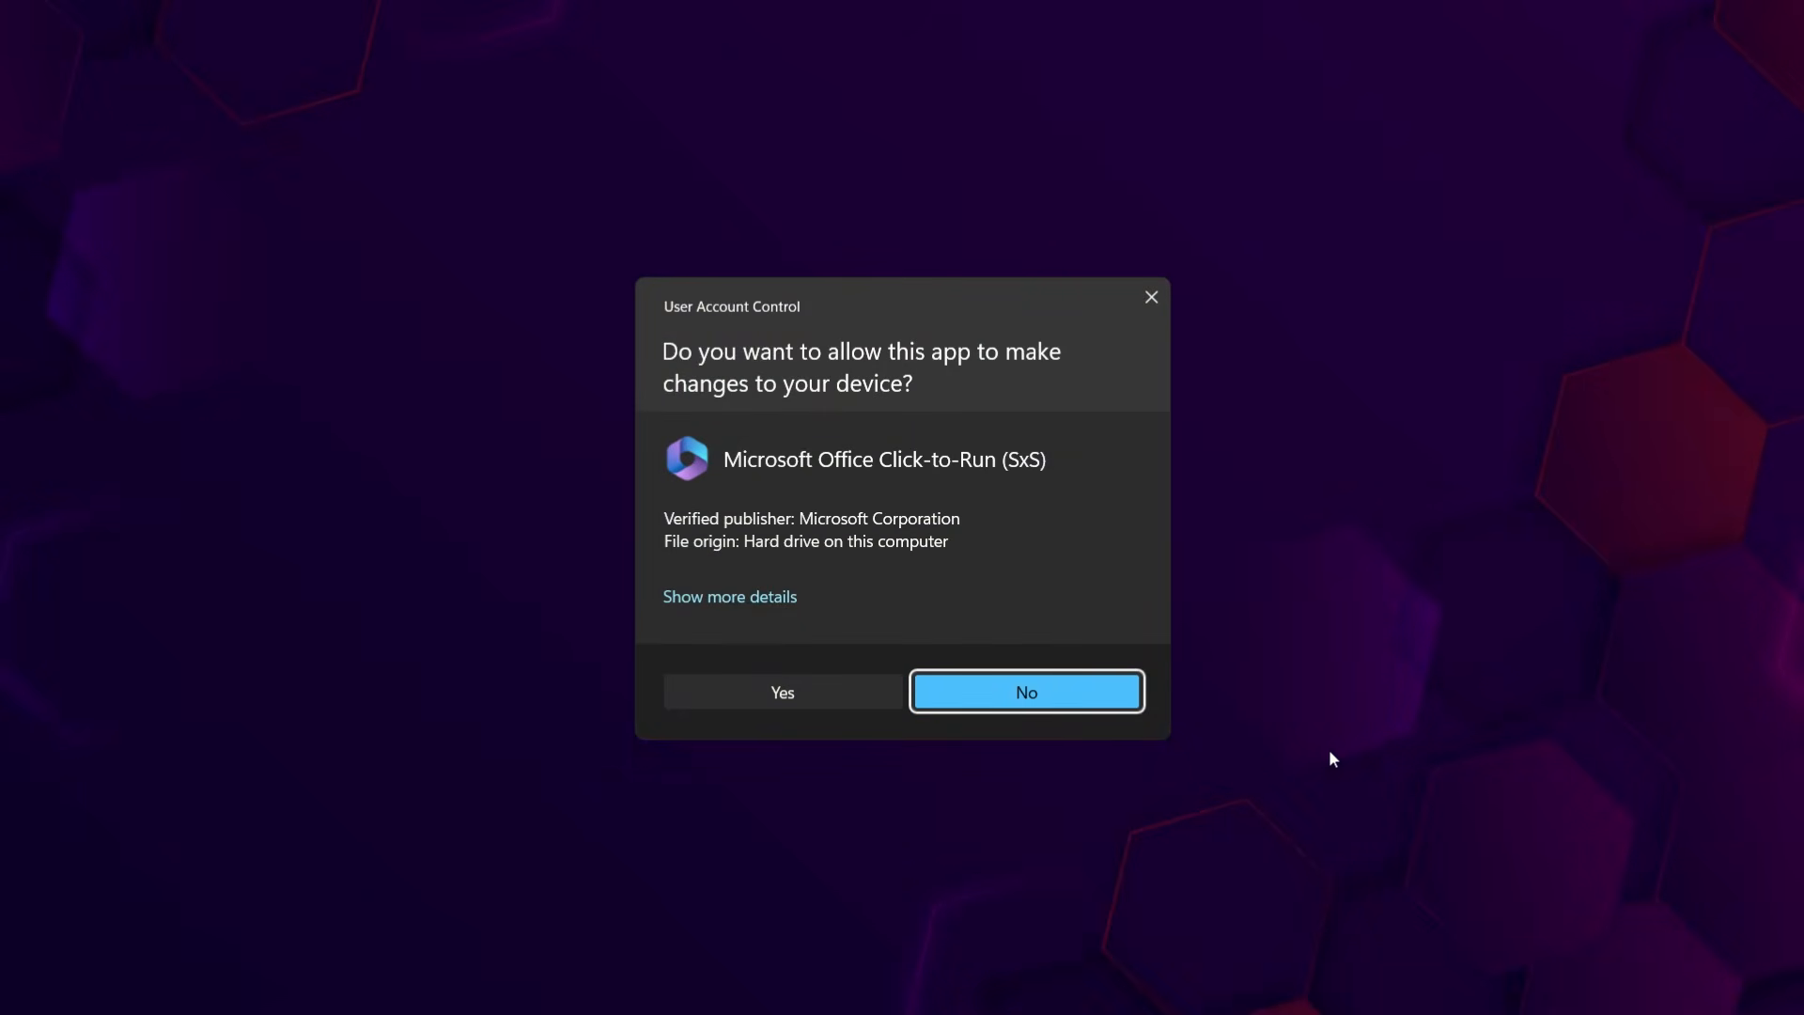
pyautogui.click(827, 692)
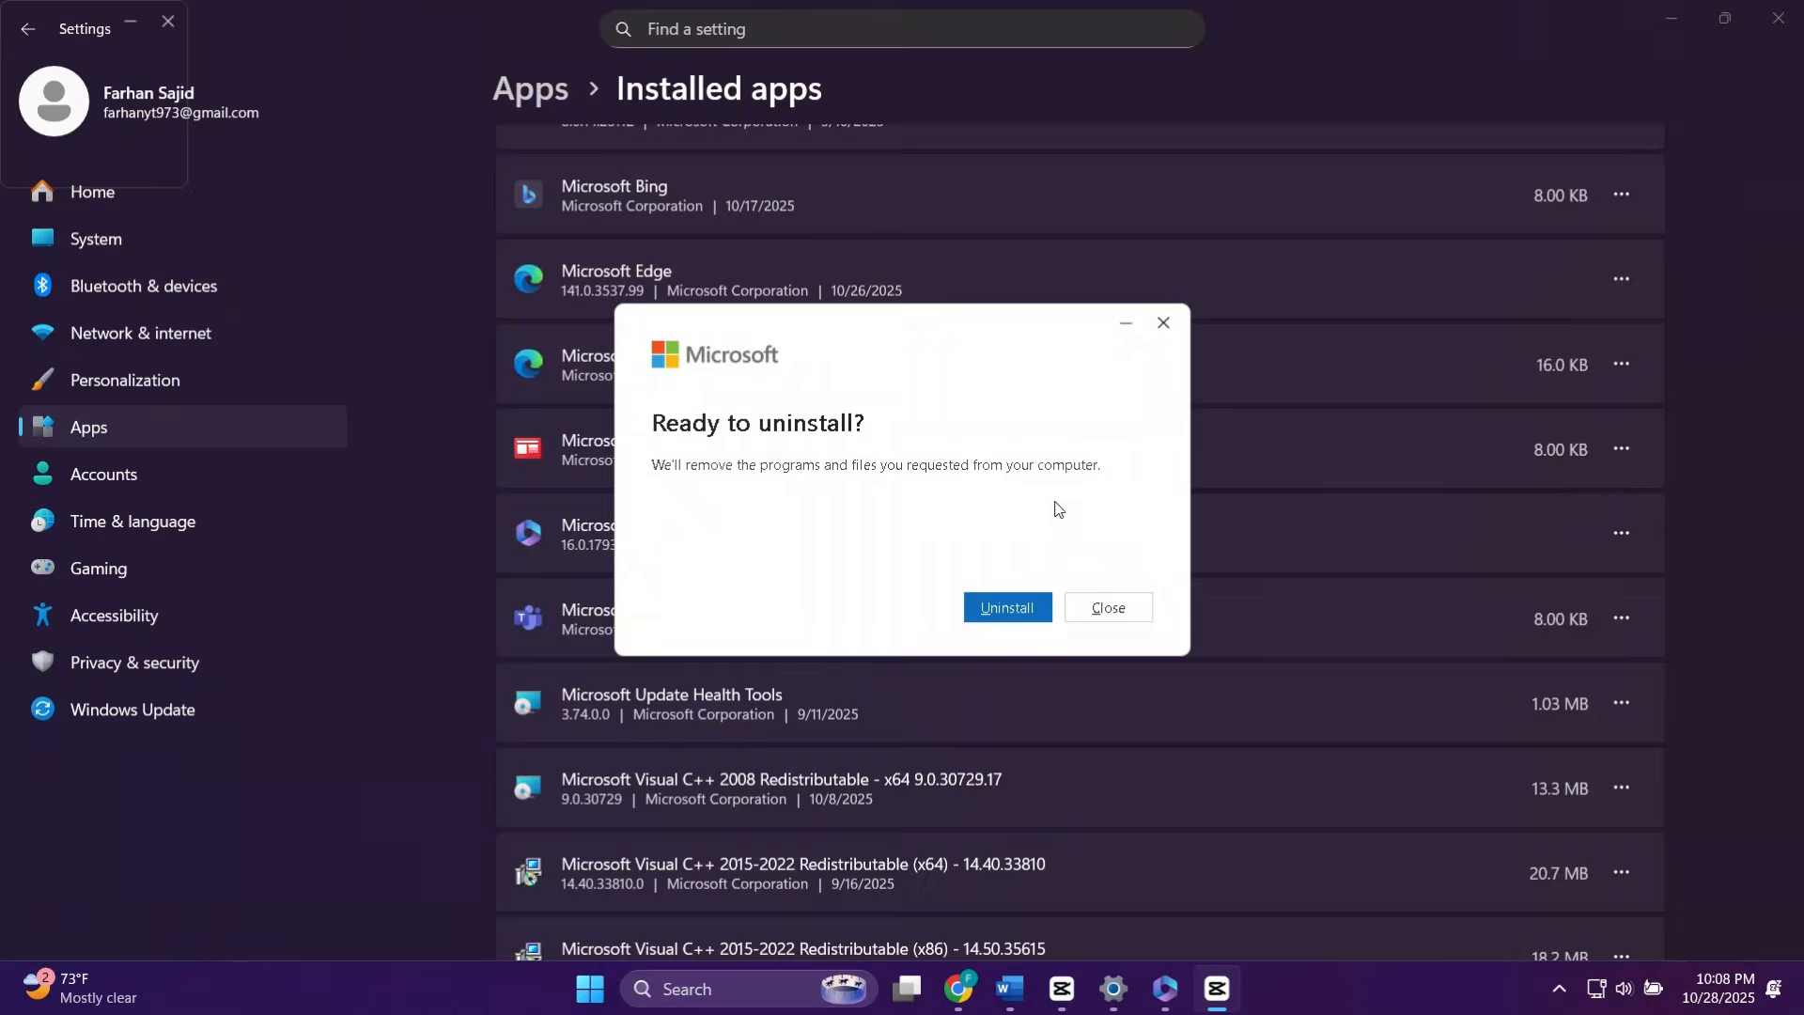
pyautogui.click(1004, 607)
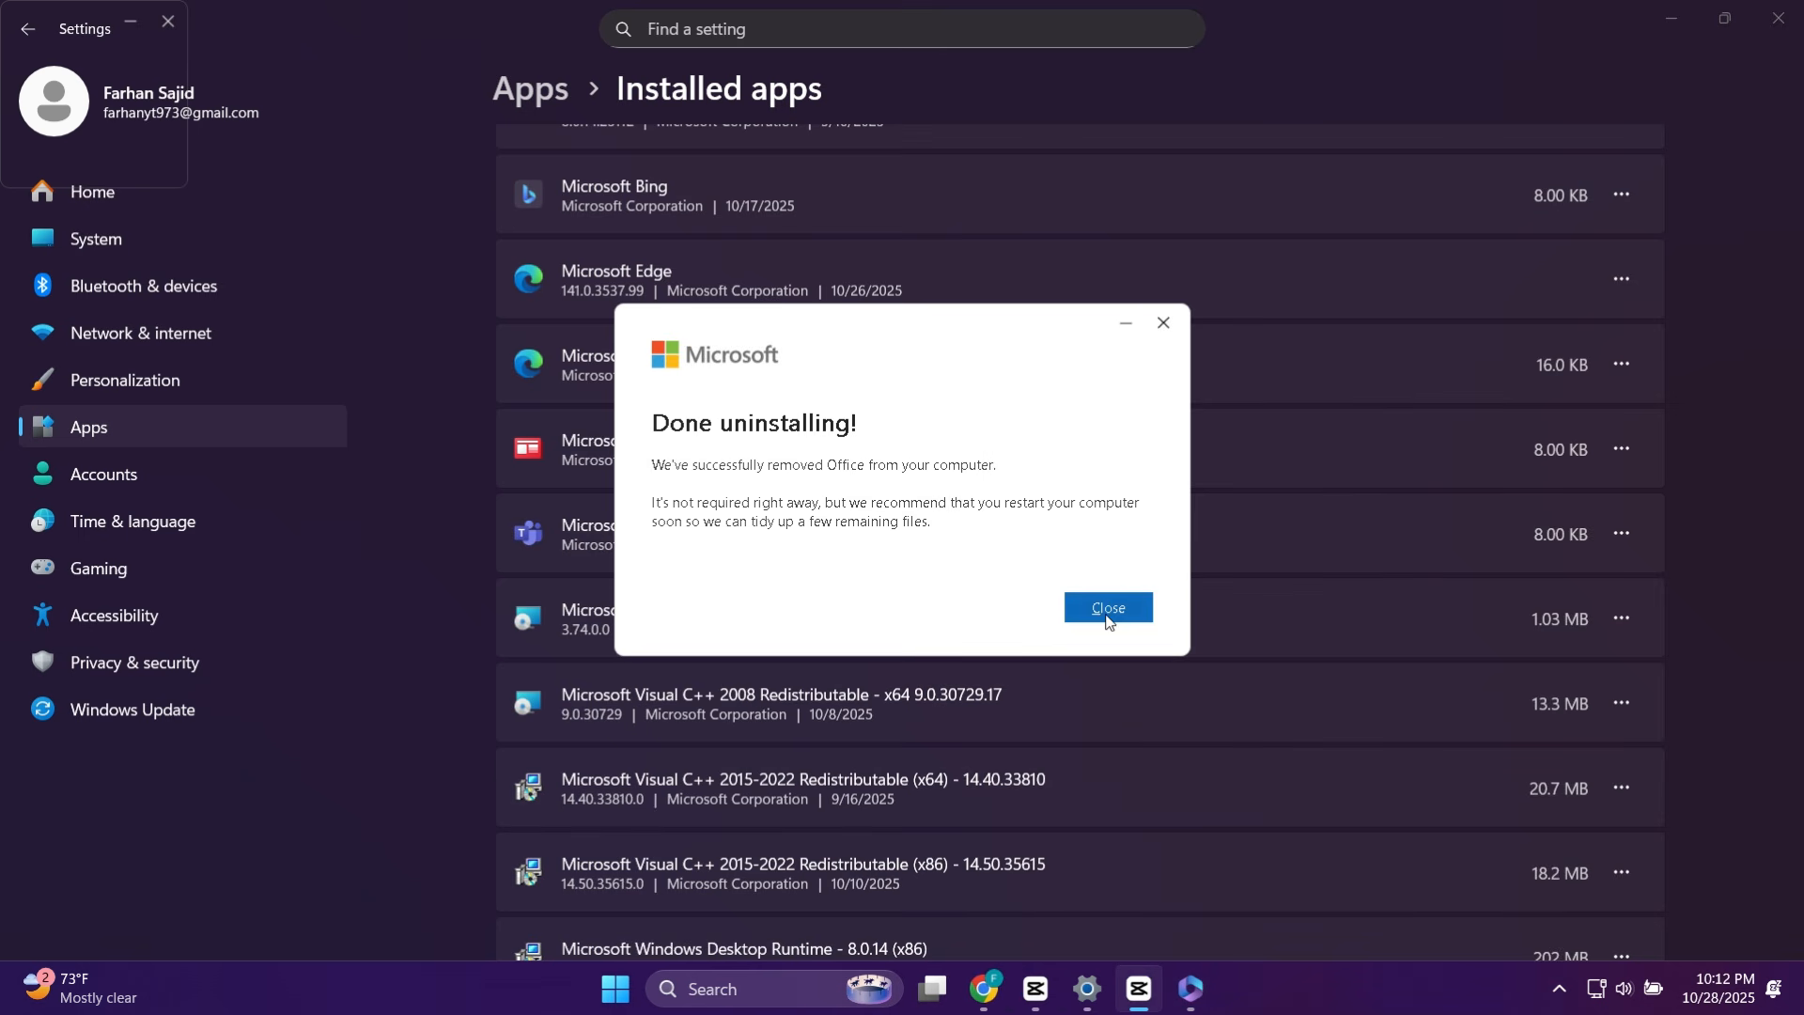
pyautogui.click(1109, 609)
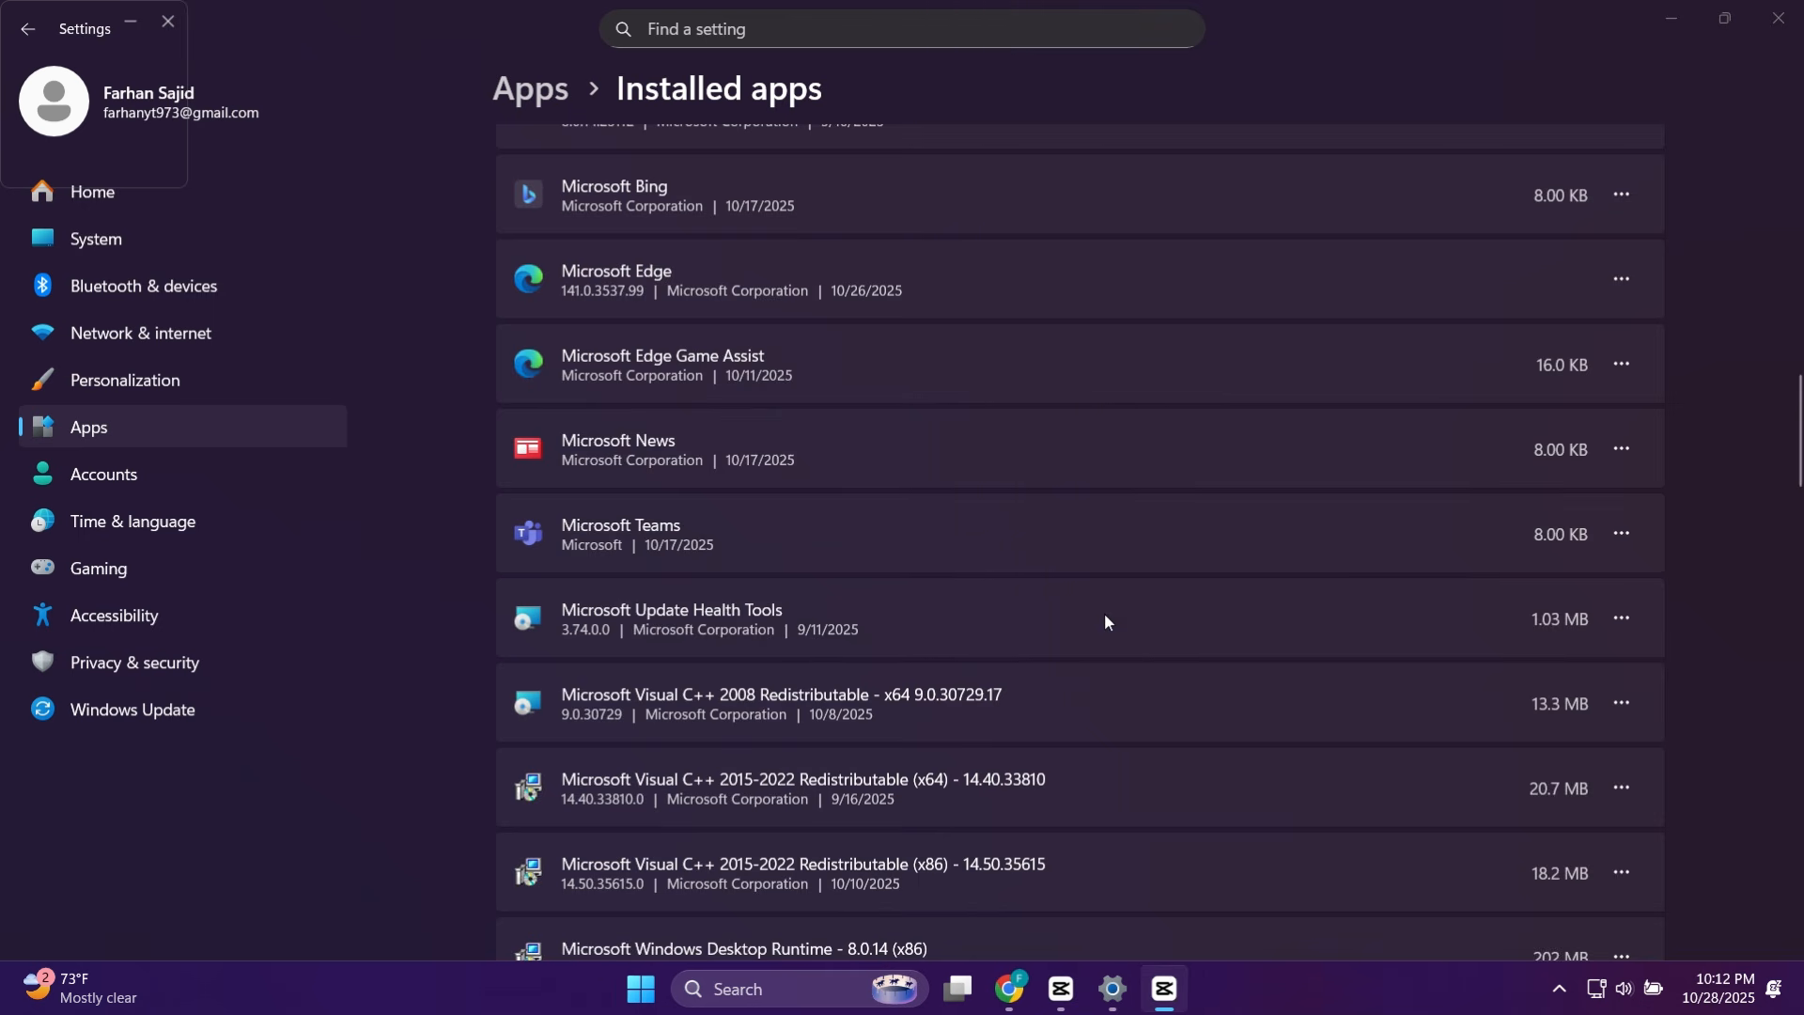
pyautogui.scroll(-10, 865, 855)
pyautogui.click(1778, 18)
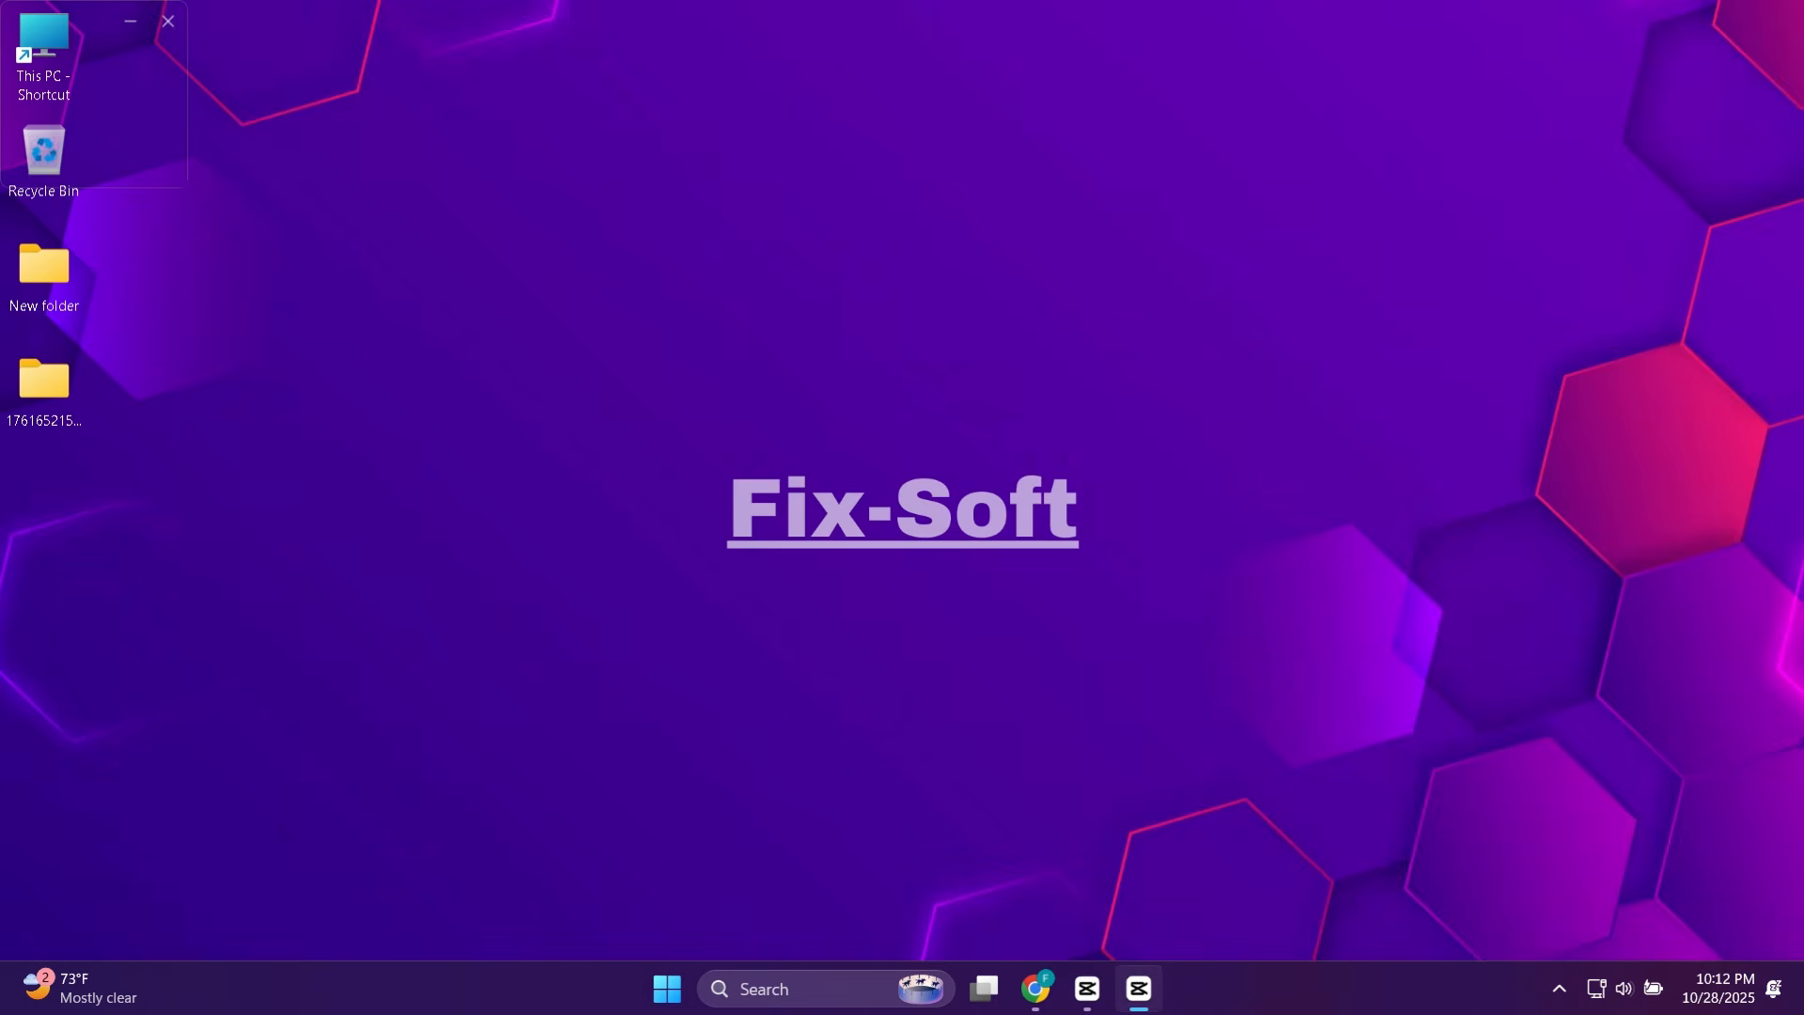
# Switch to Chrome, search the web for "office deployment tool" and open its Microsoft Download Center page
pyautogui.click(1035, 988)
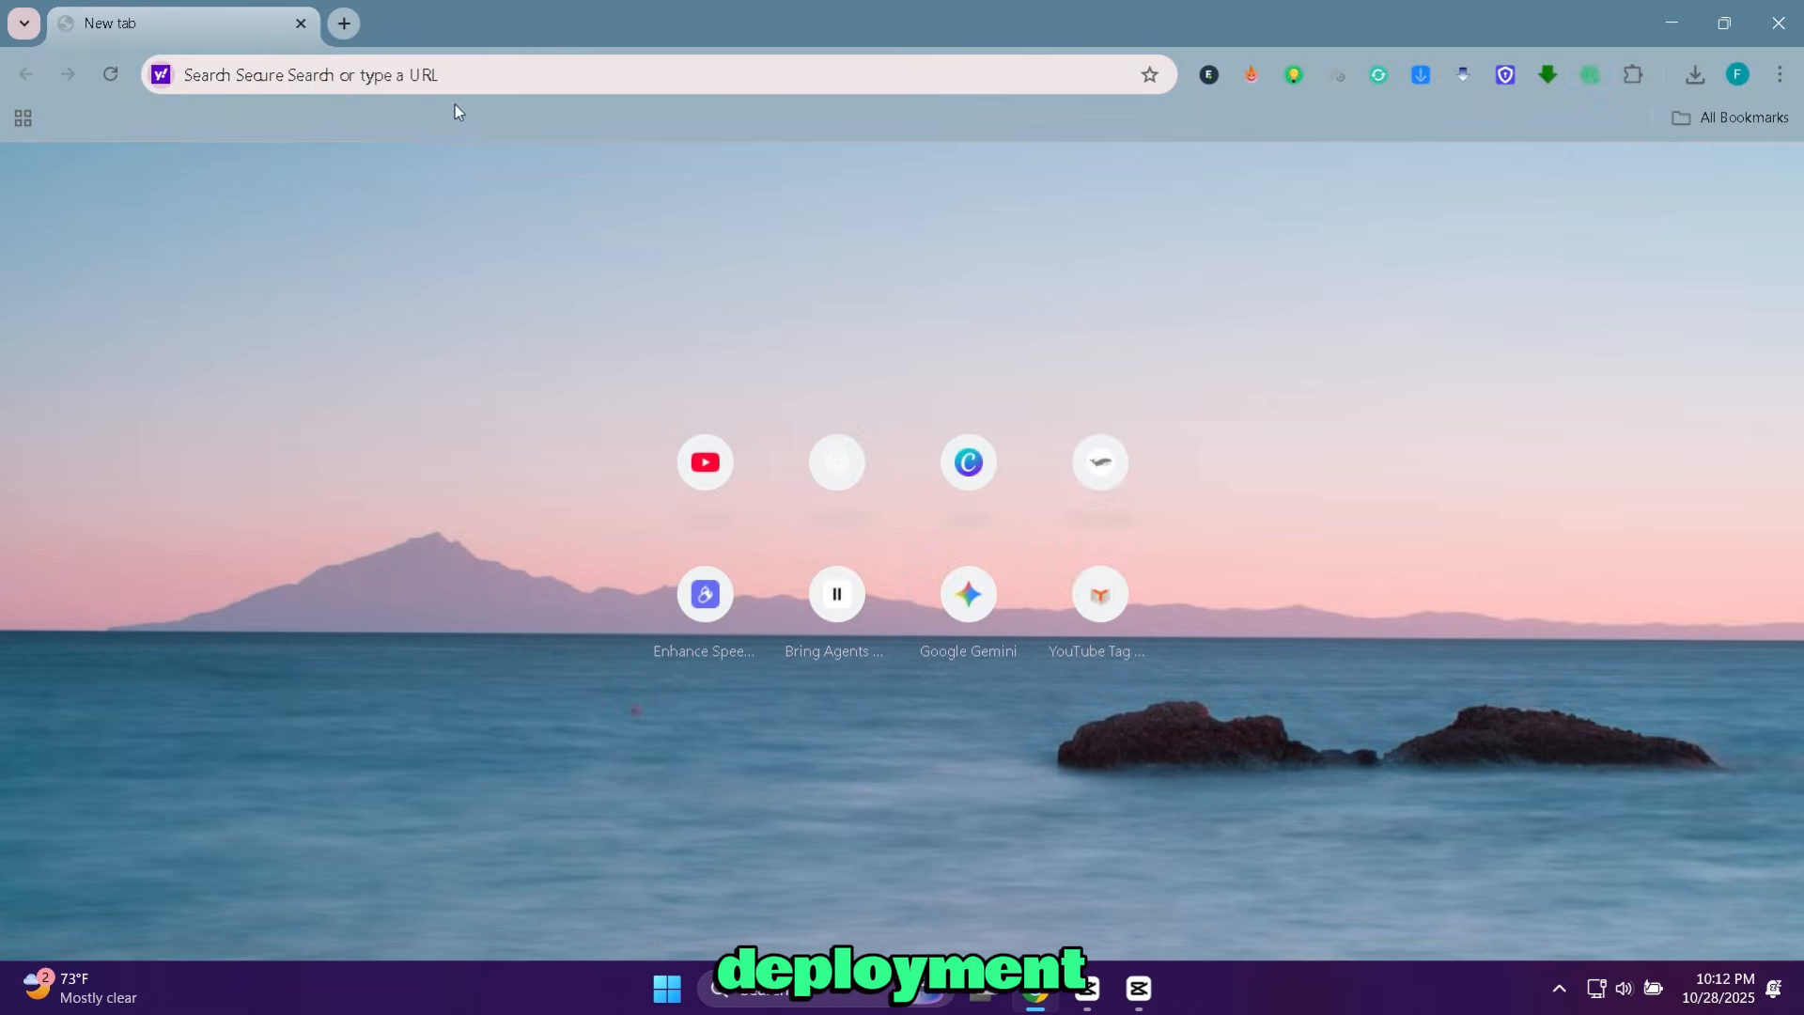
pyautogui.click(475, 74)
pyautogui.write('O')
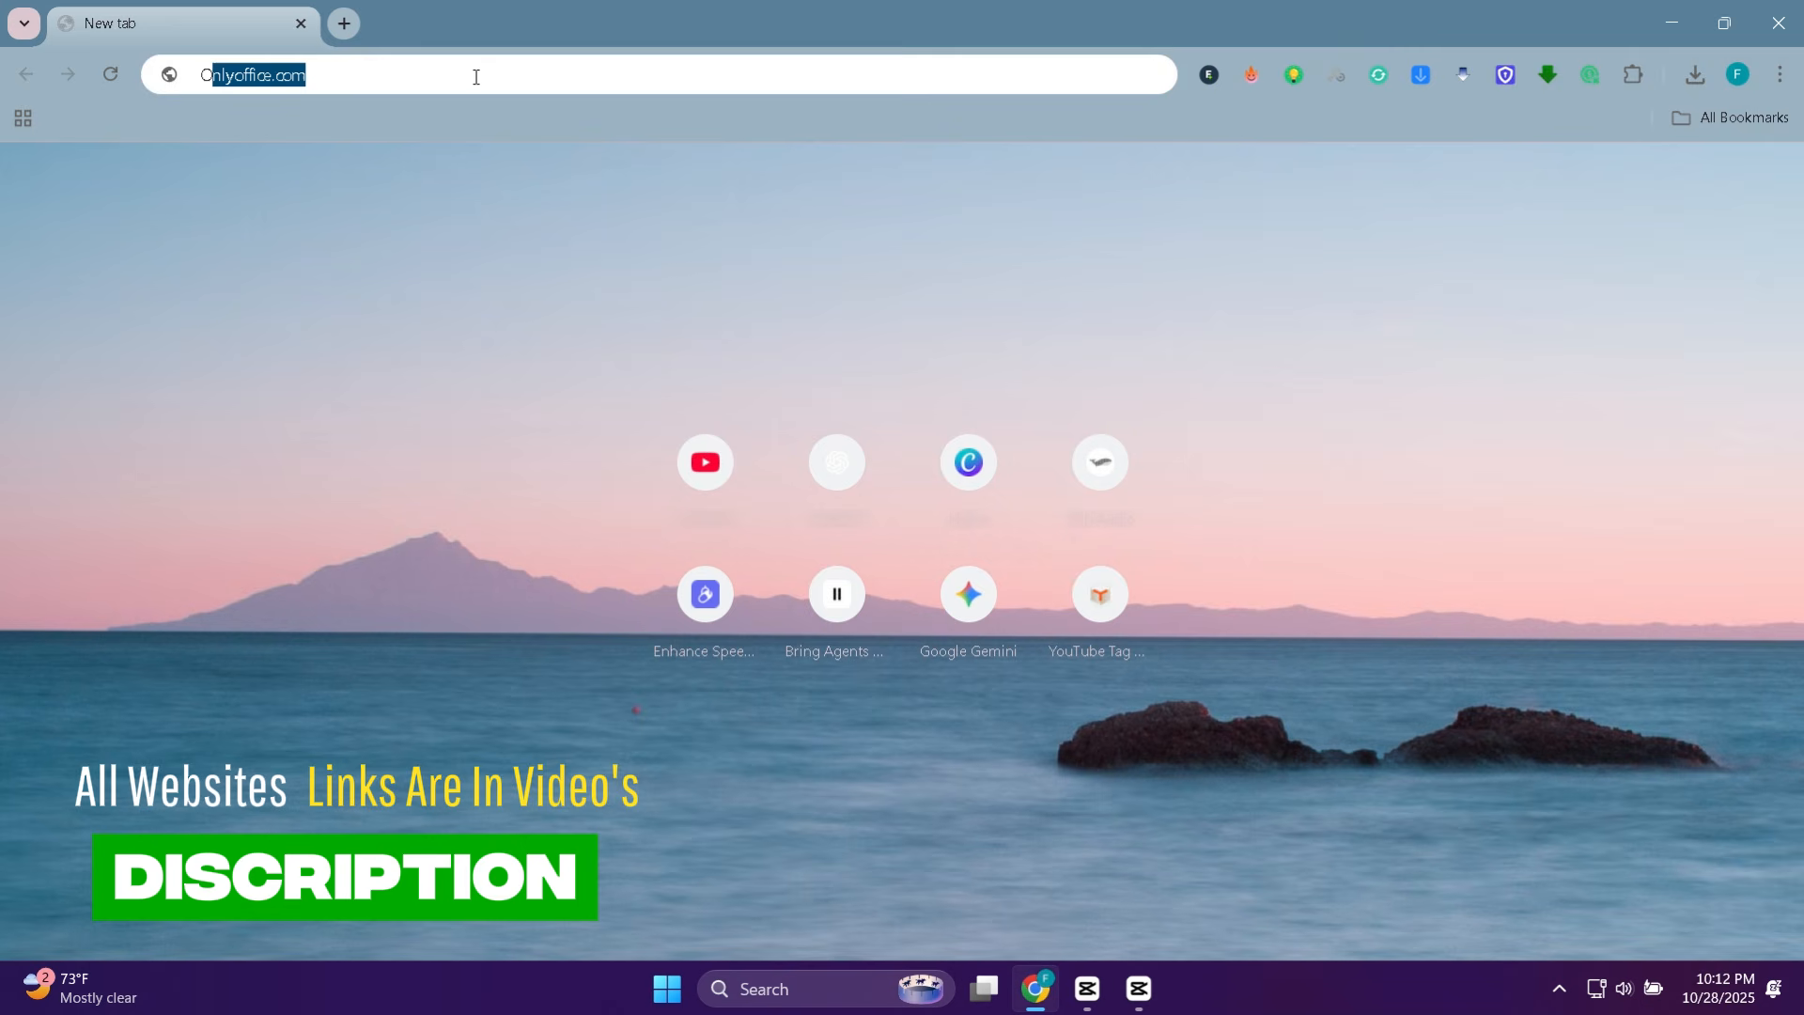
pyautogui.write('FF')
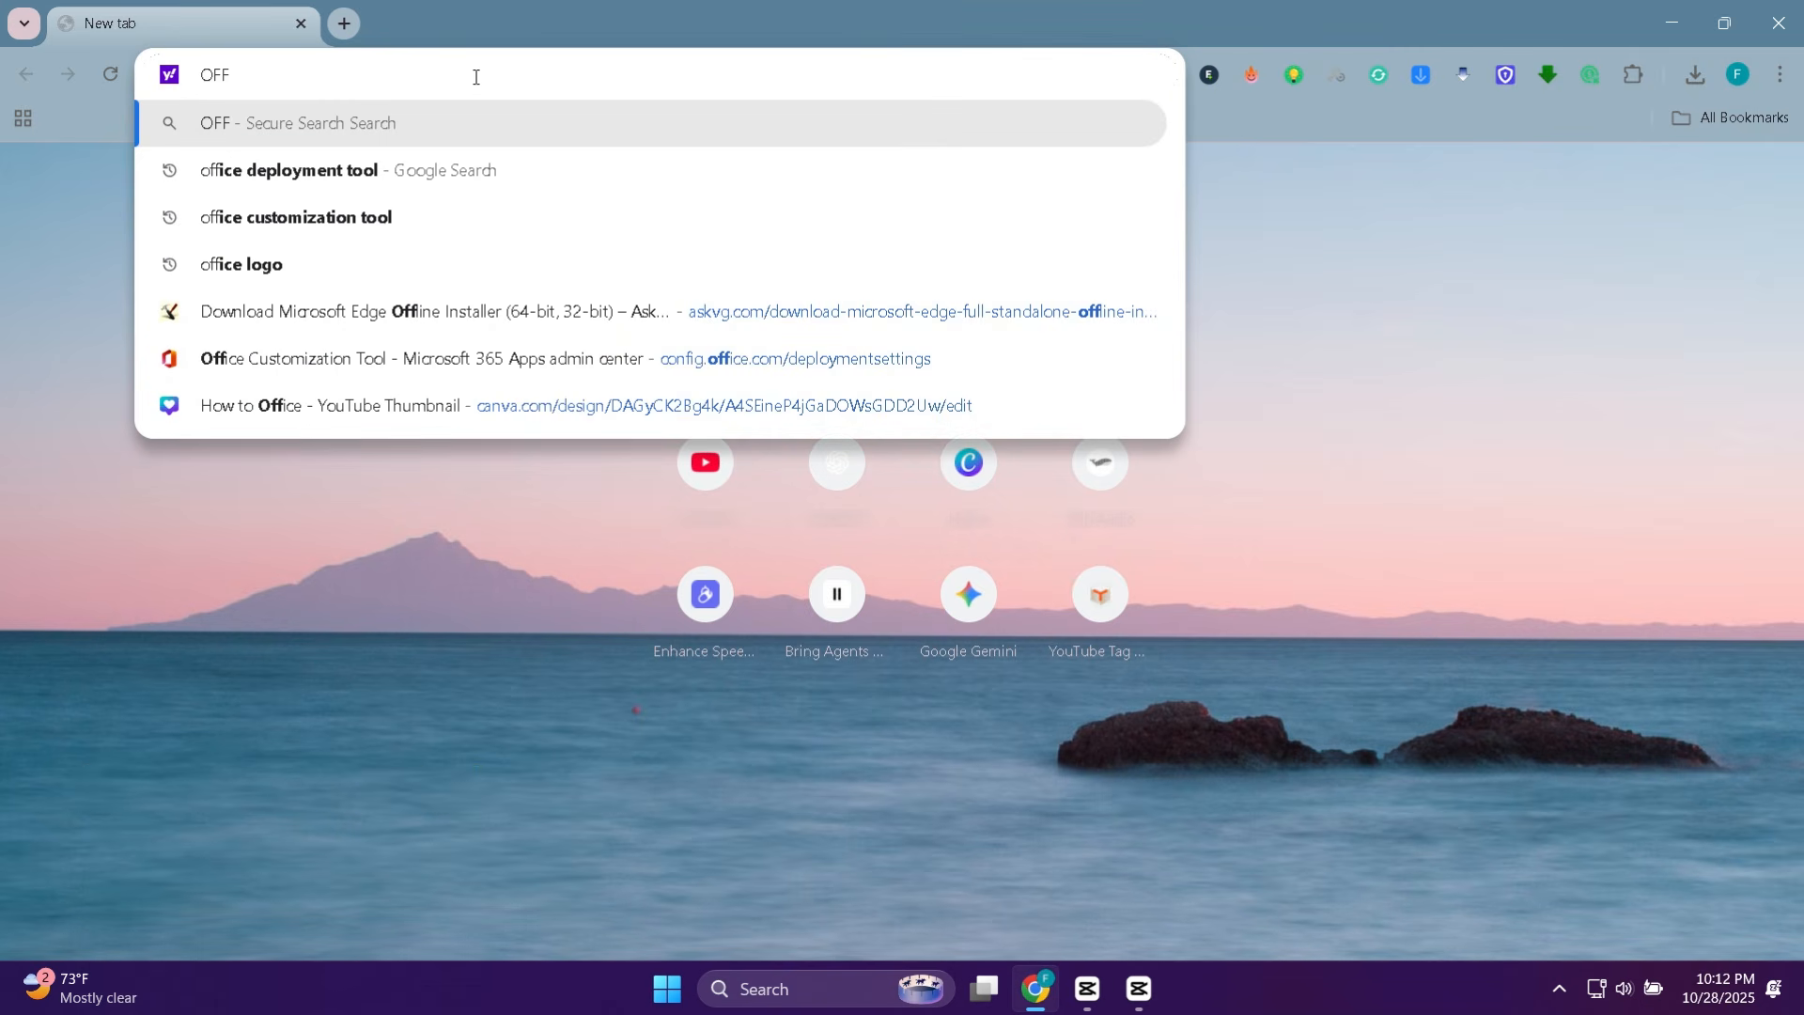
pyautogui.click(321, 178)
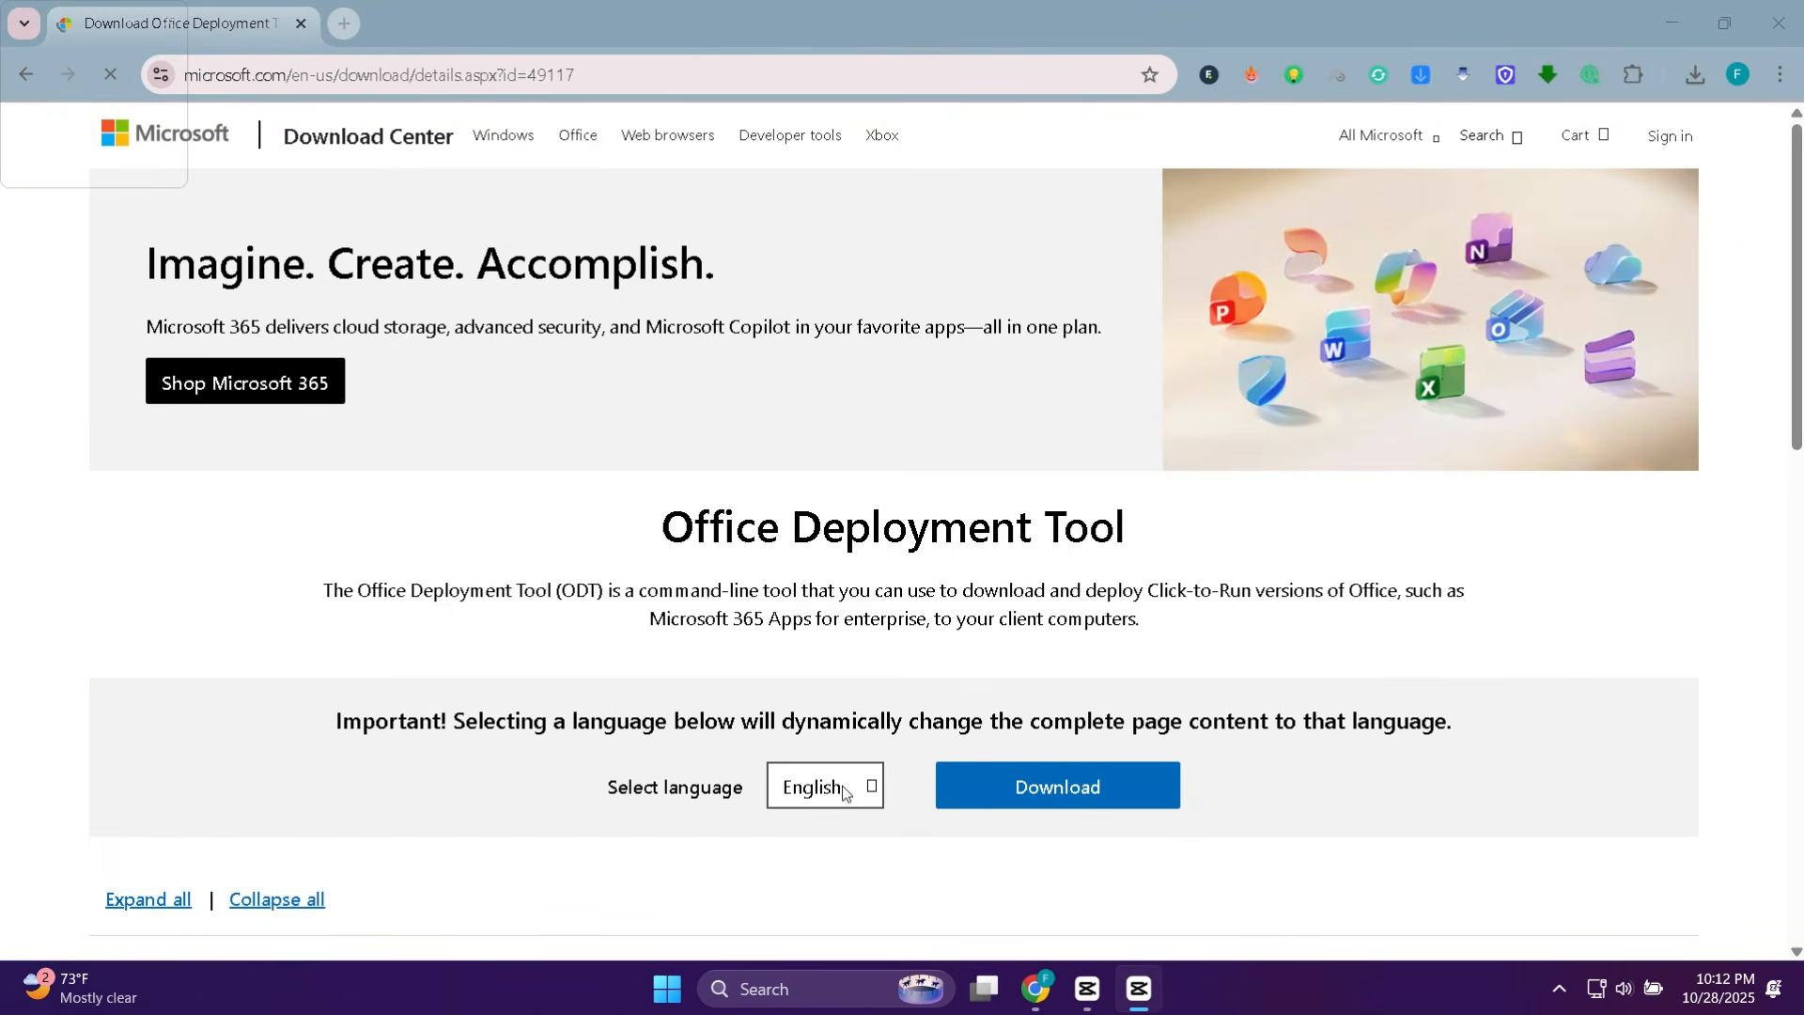
# Download the Office Deployment Tool in English and check its progress in the recent downloads
pyautogui.scroll(-3, 835, 795)
pyautogui.scroll(3, 835, 795)
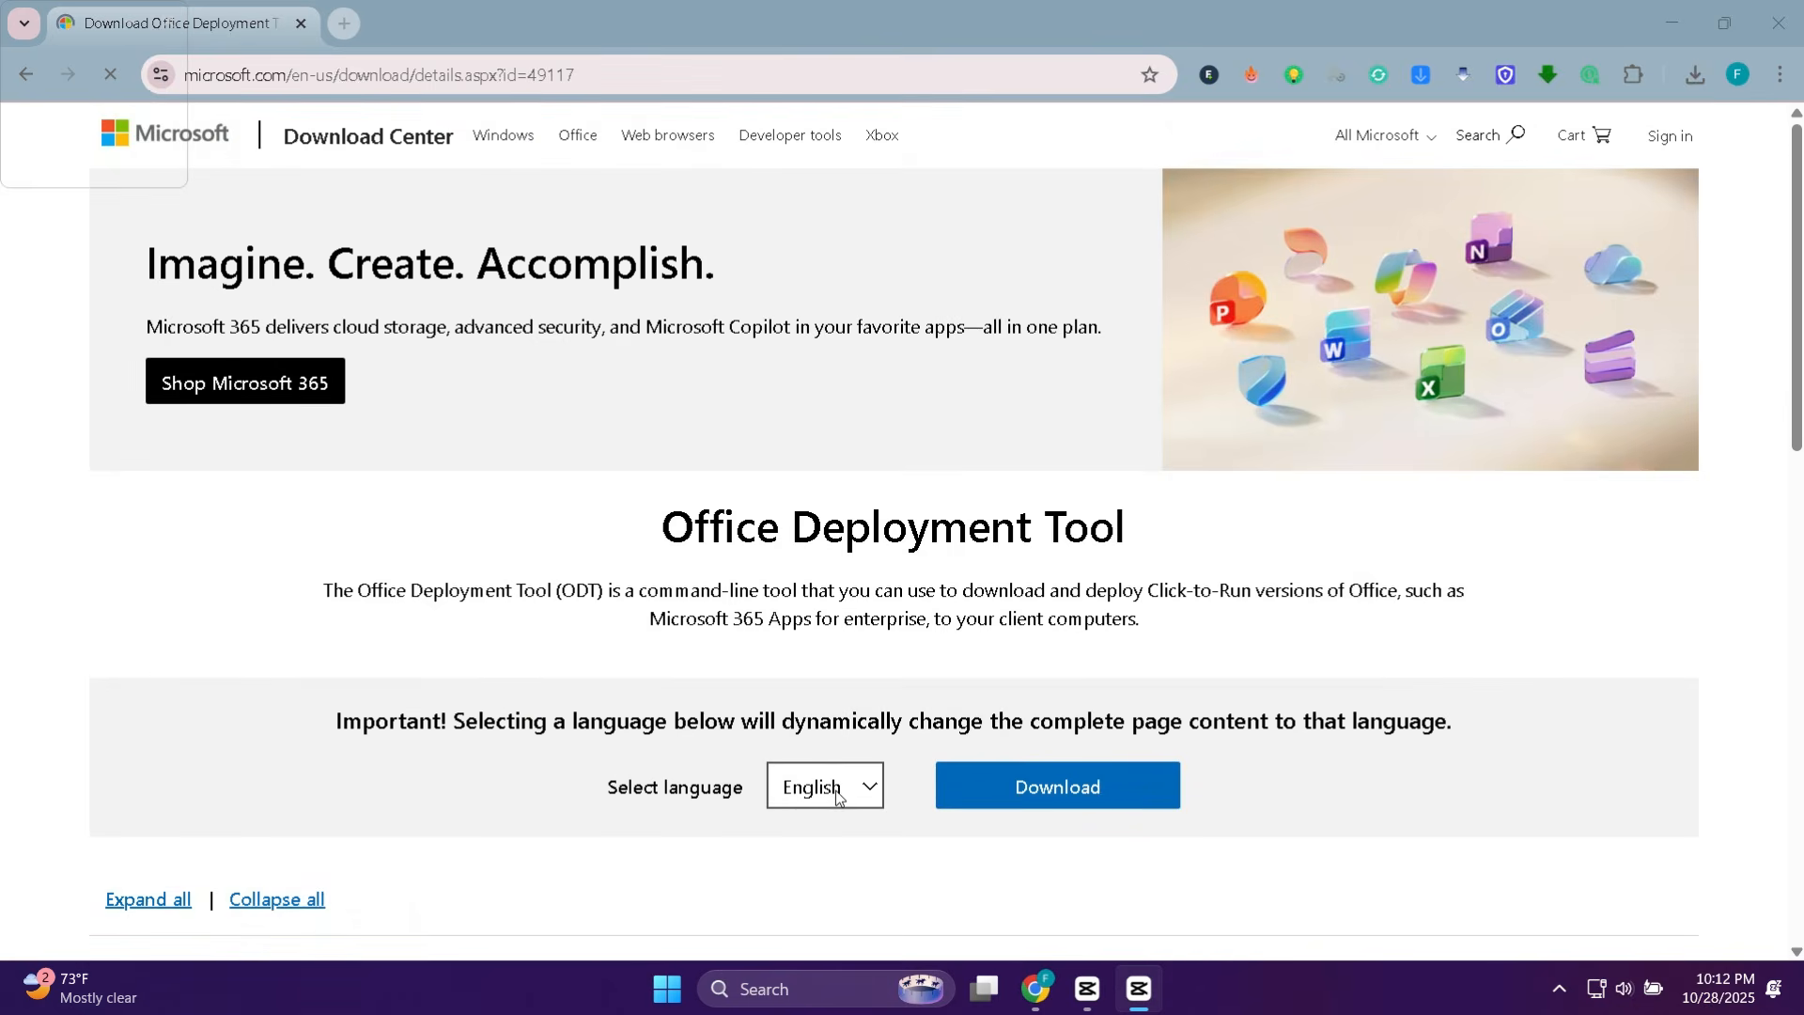
pyautogui.click(870, 794)
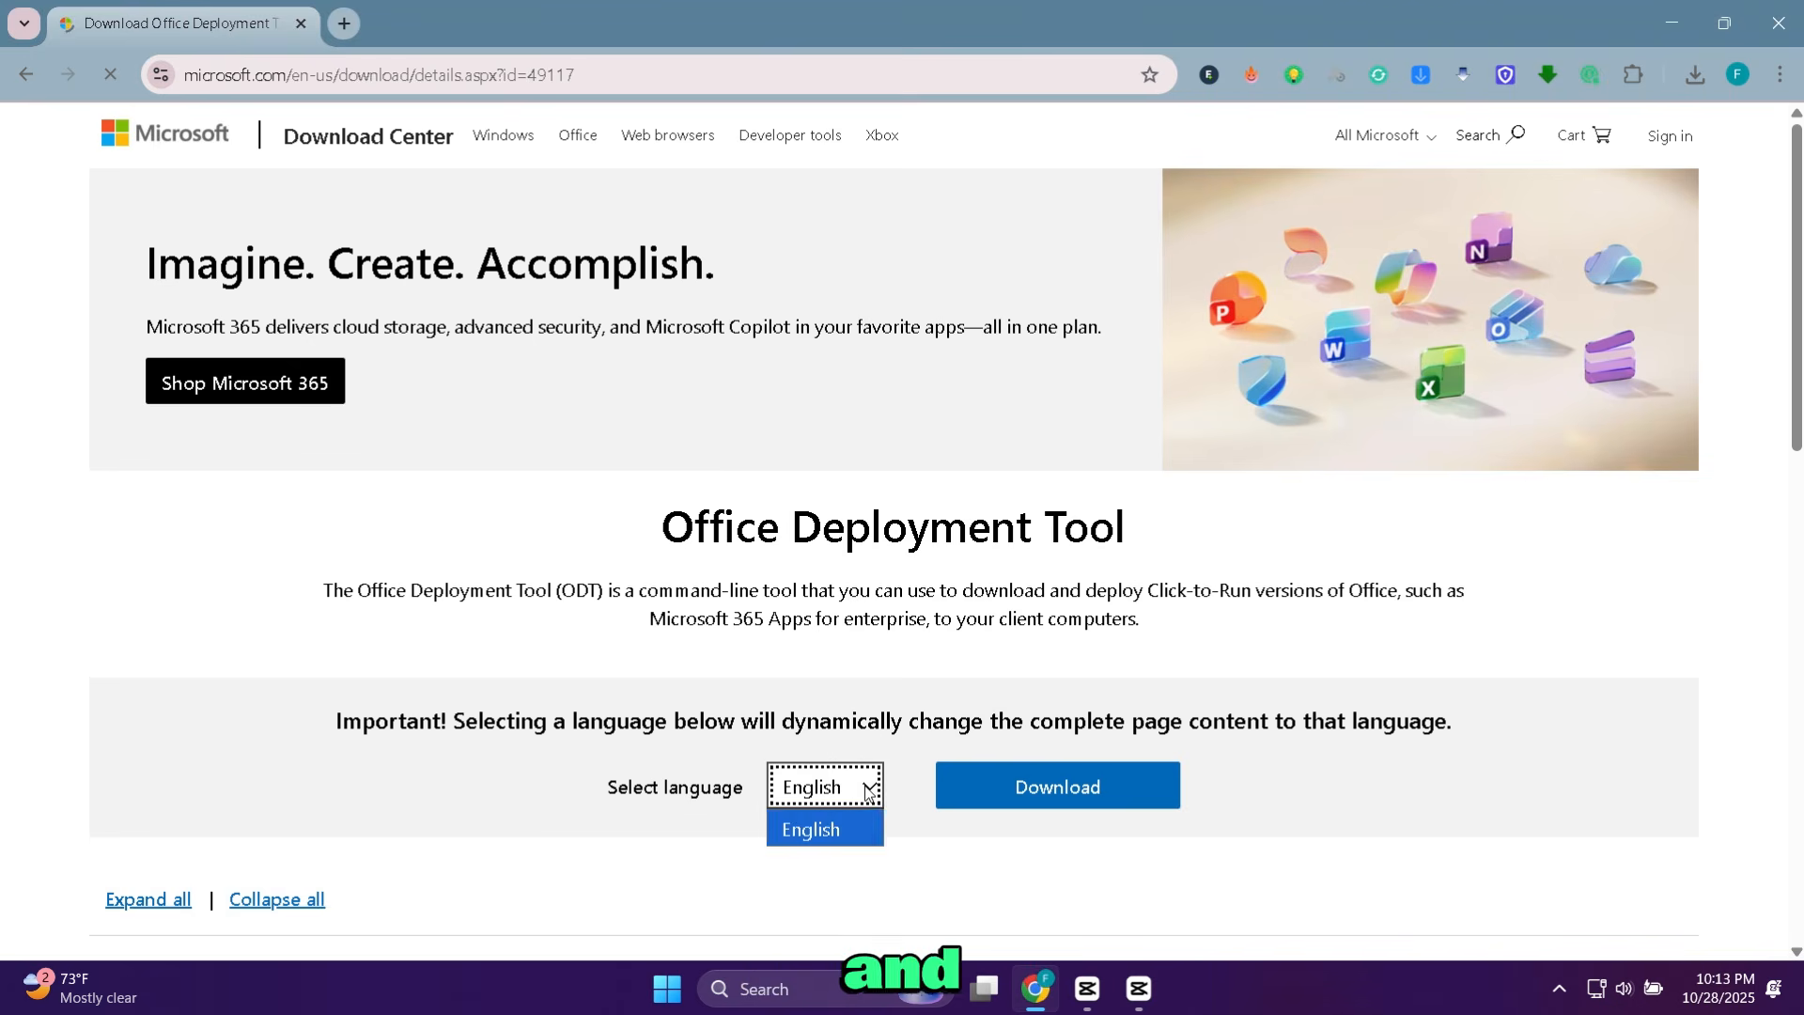
pyautogui.click(853, 792)
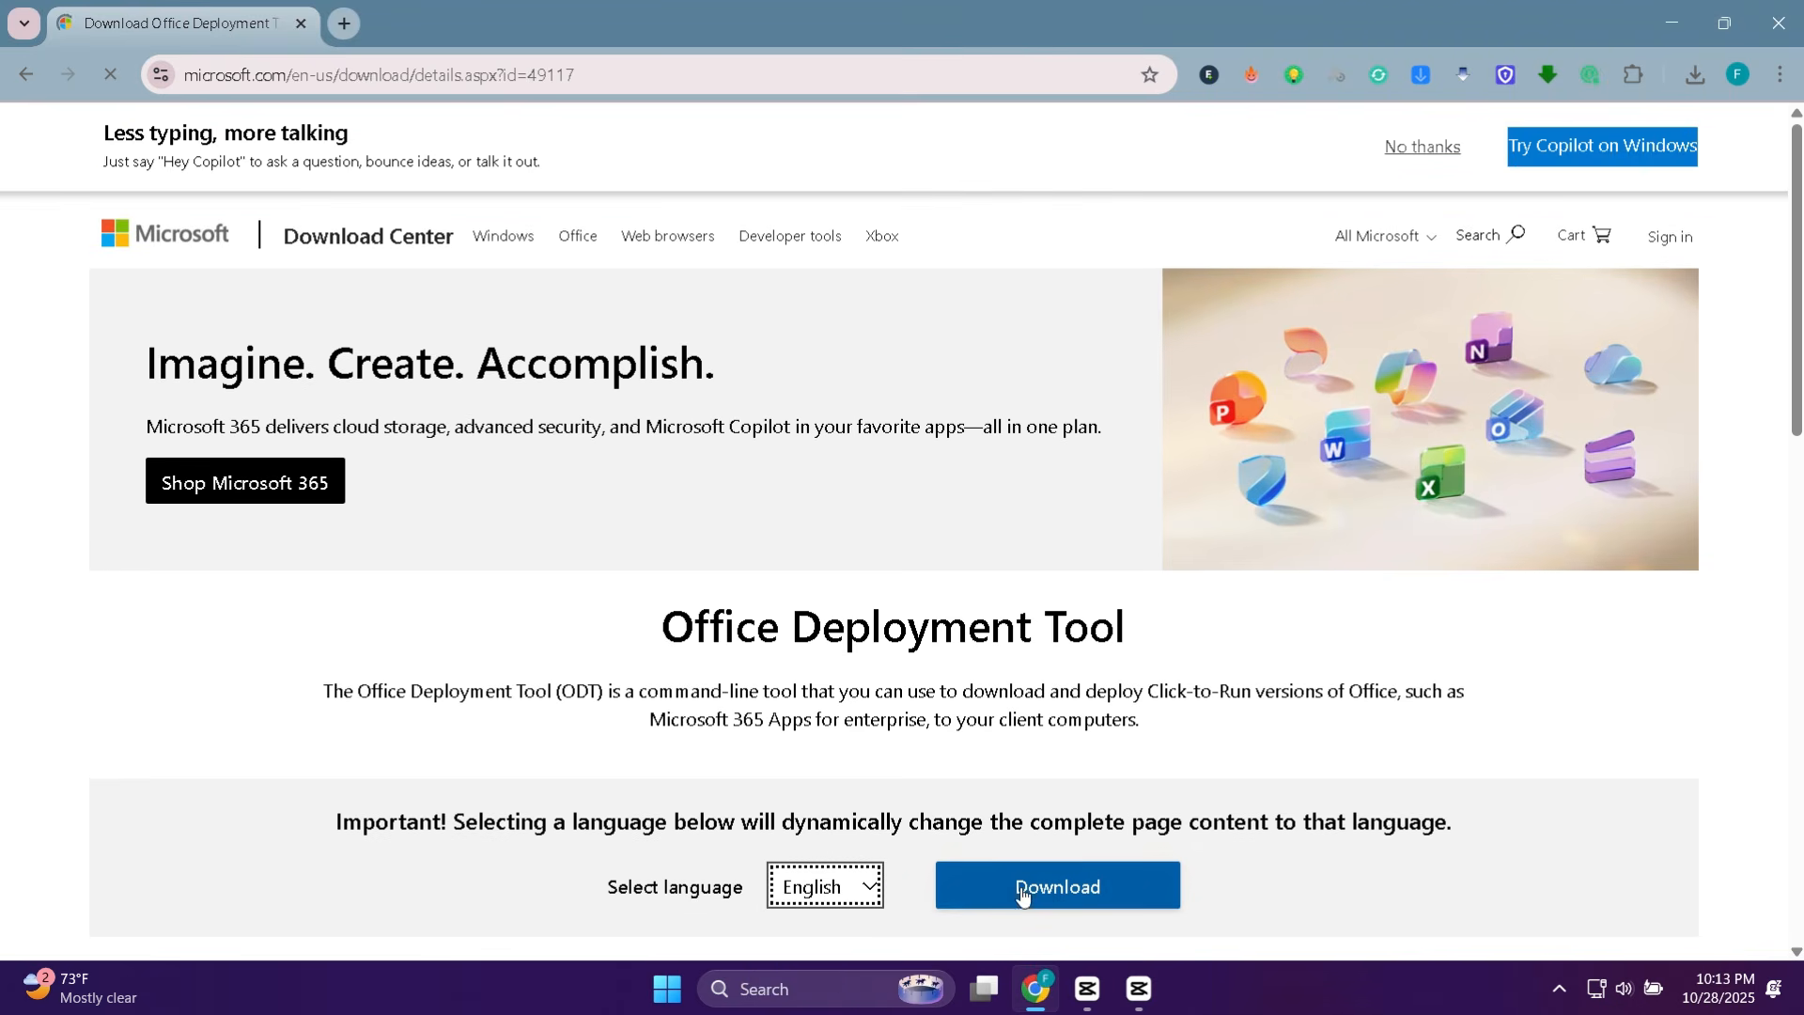
pyautogui.click(1032, 896)
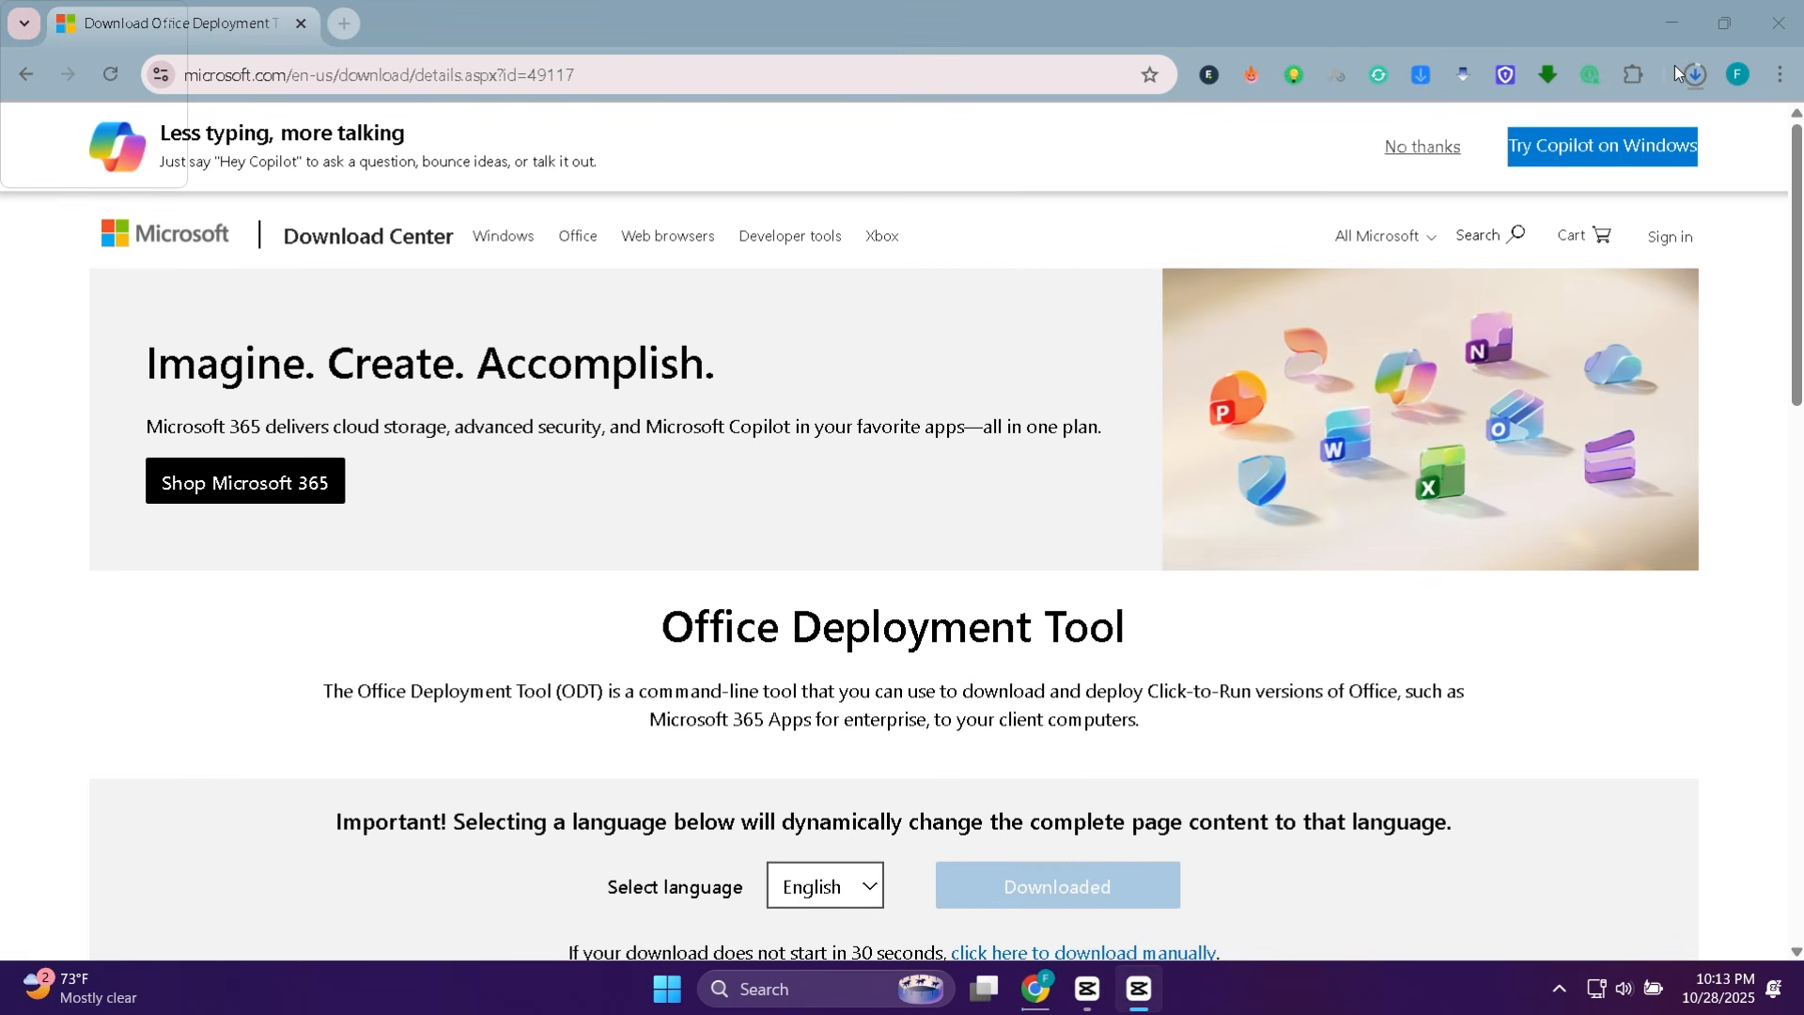
pyautogui.click(1683, 65)
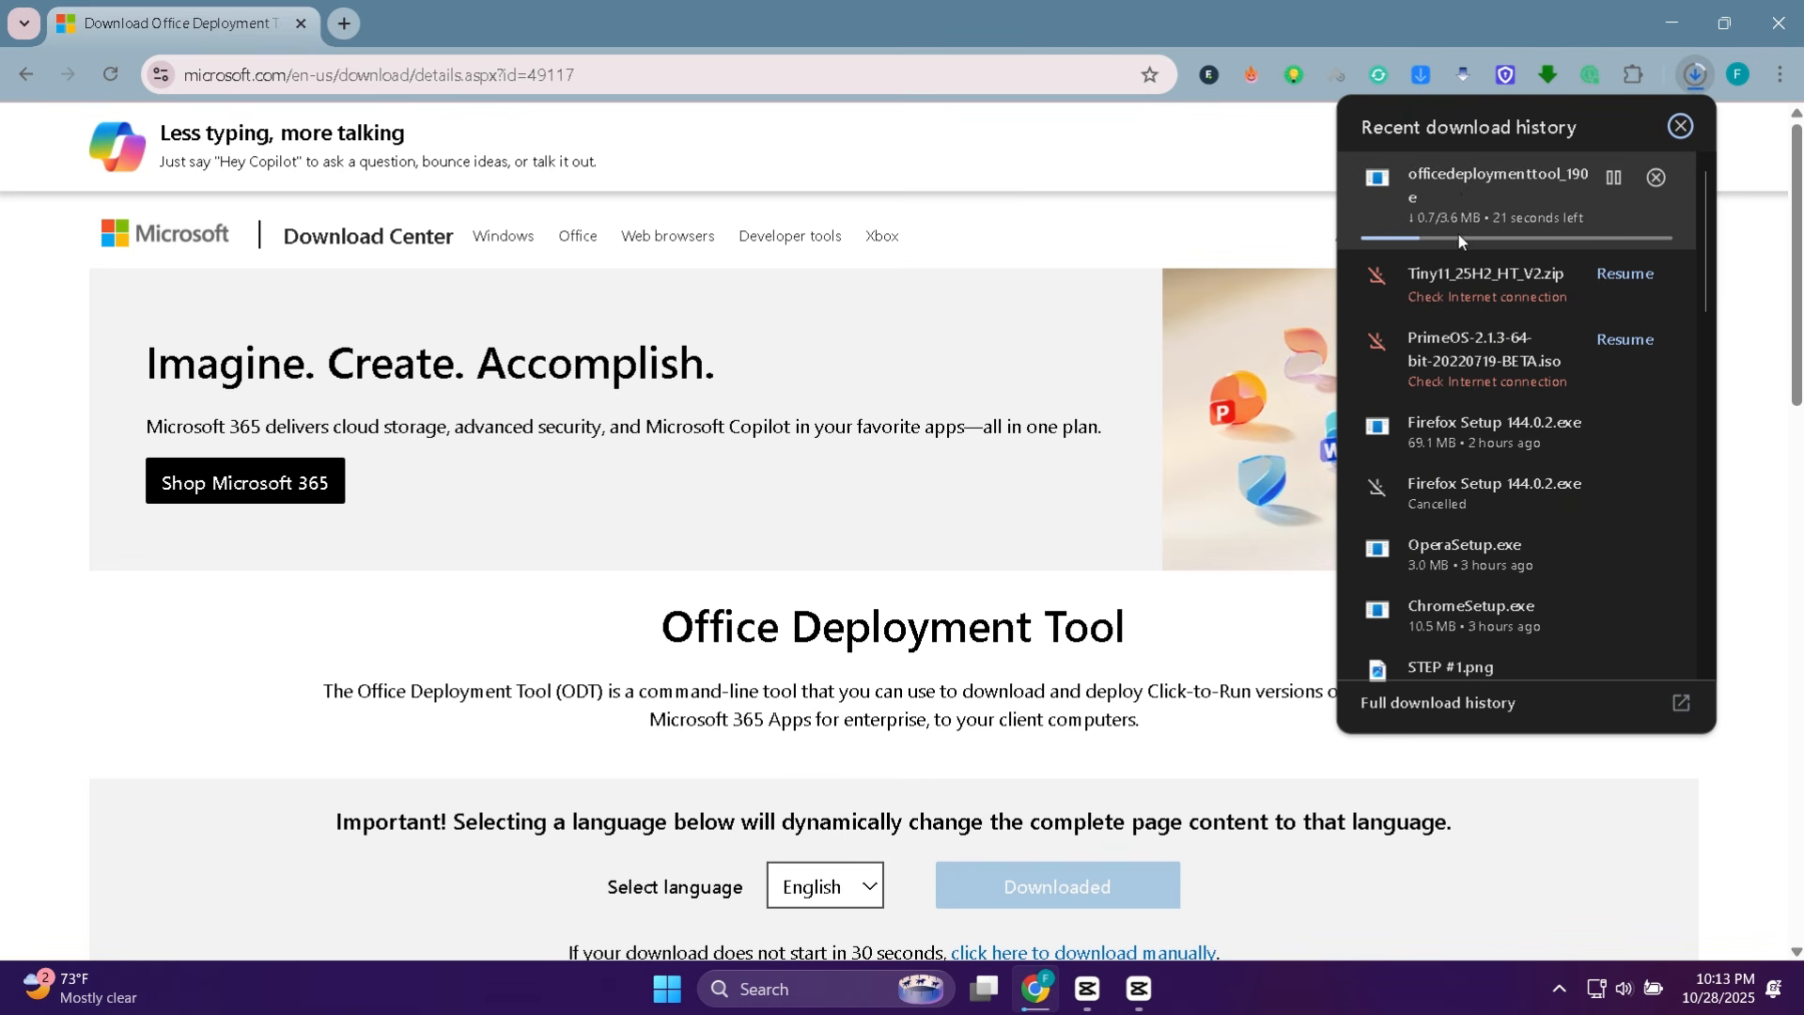
pyautogui.click(1065, 957)
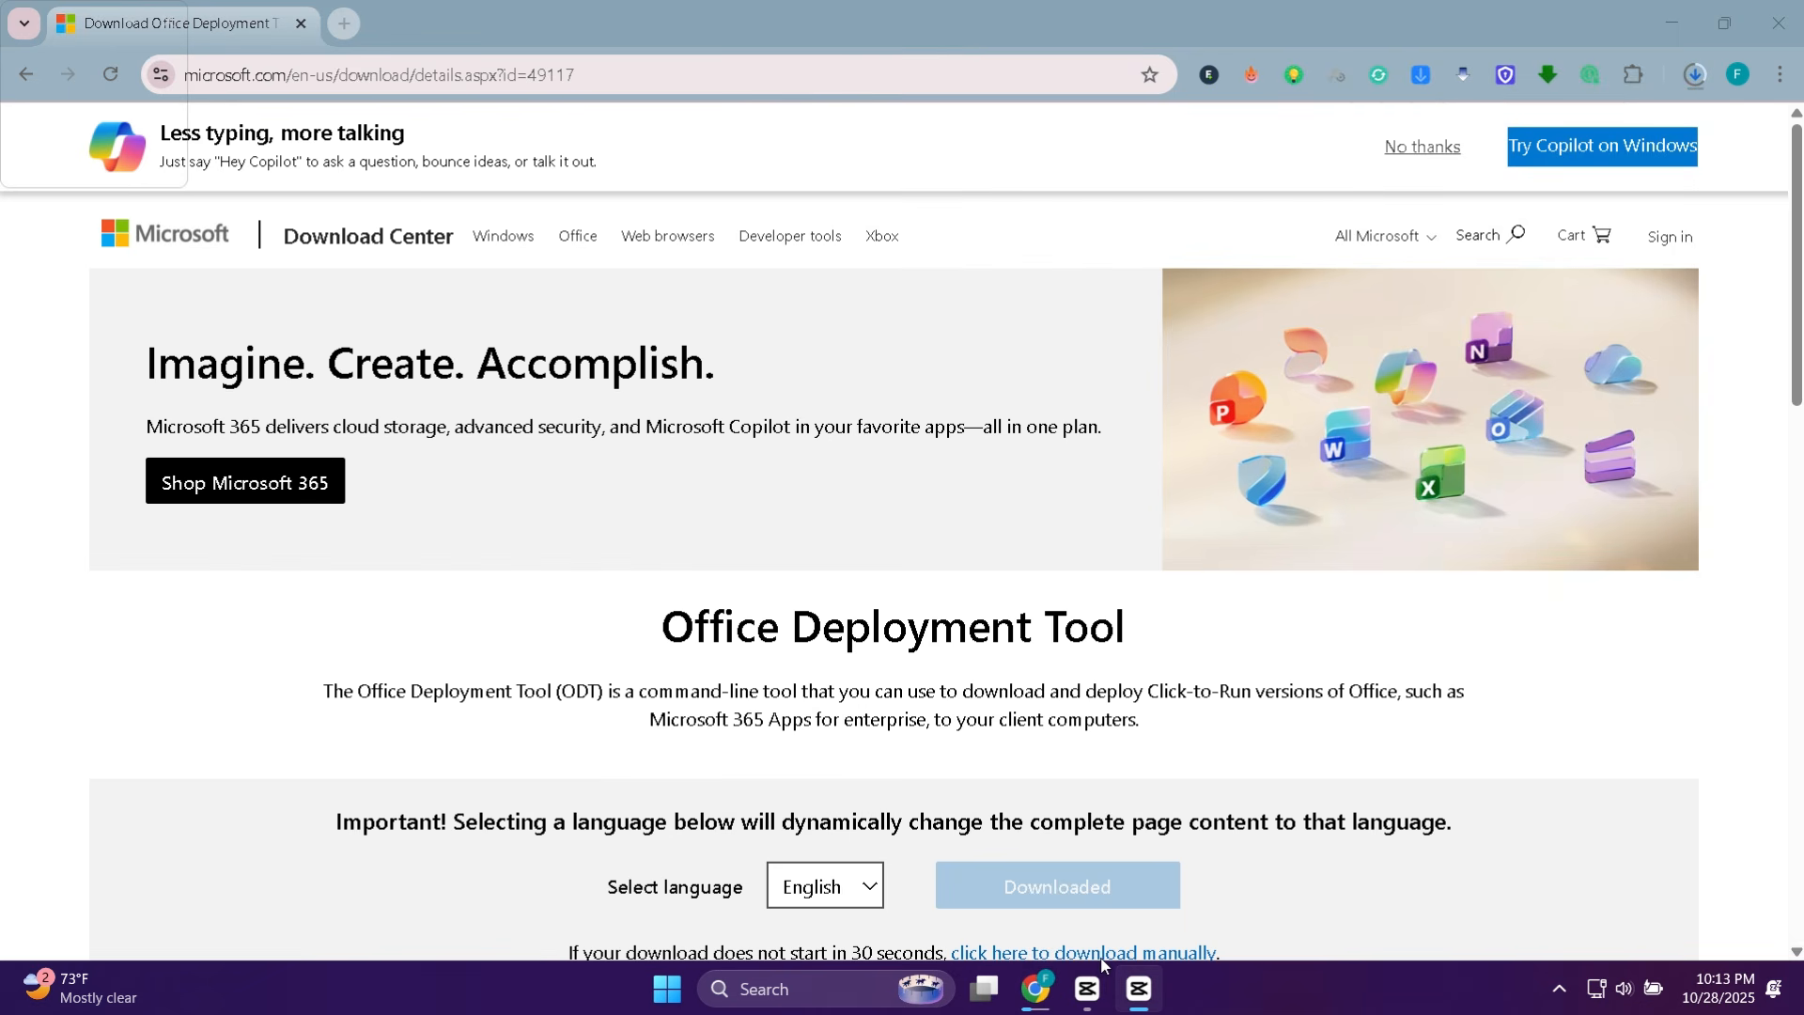
# Search for "office customization tool" in a new browser tab and open the Microsoft 365 Apps admin center result for it
pyautogui.click(344, 22)
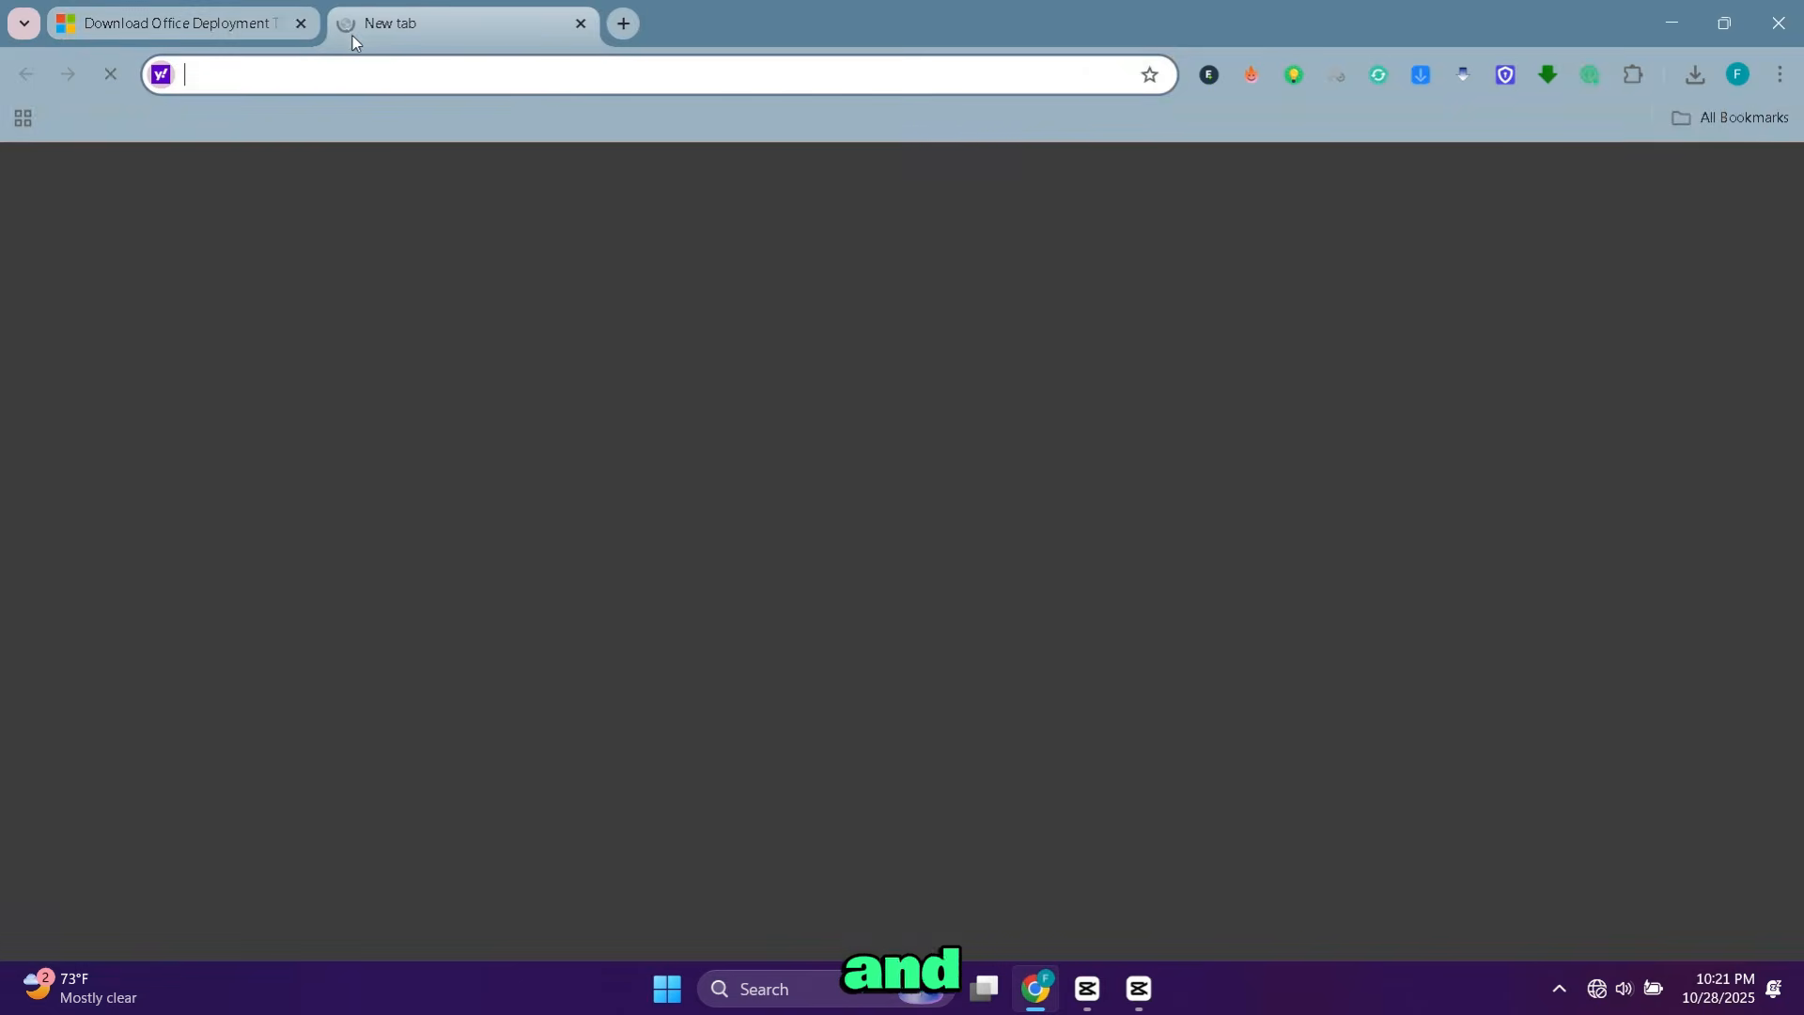
pyautogui.write('OF')
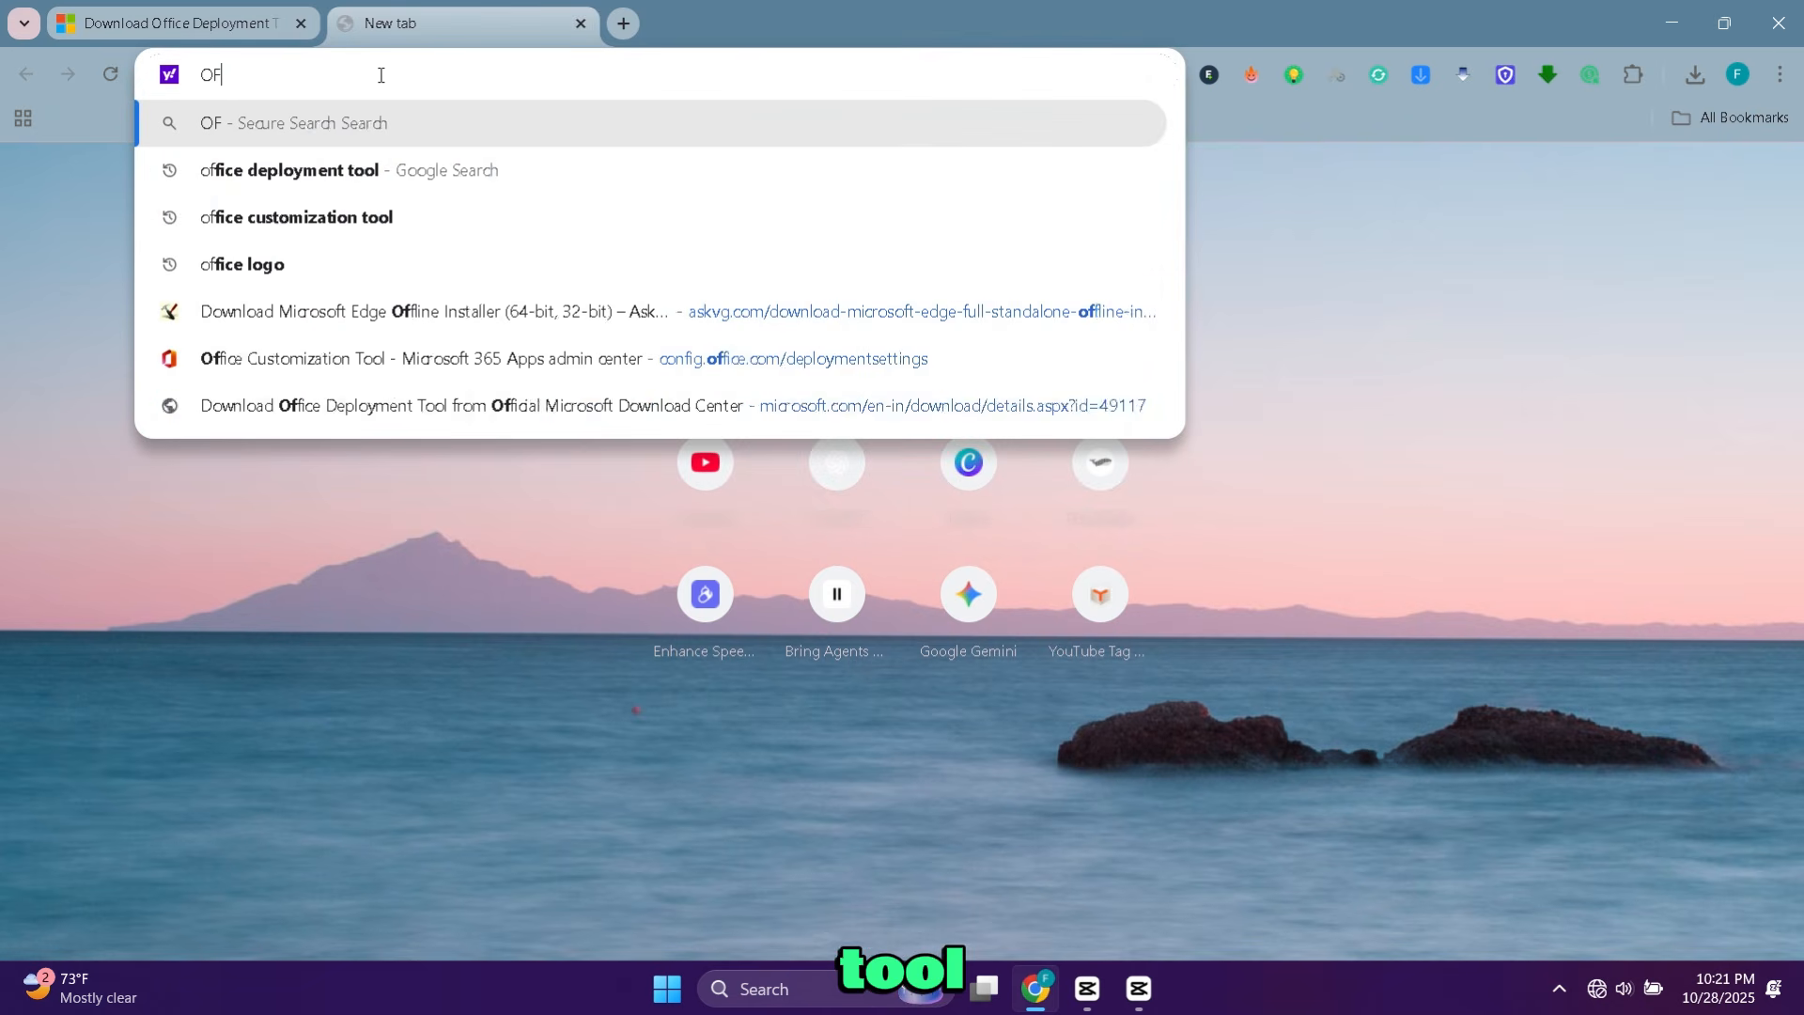
pyautogui.write('F')
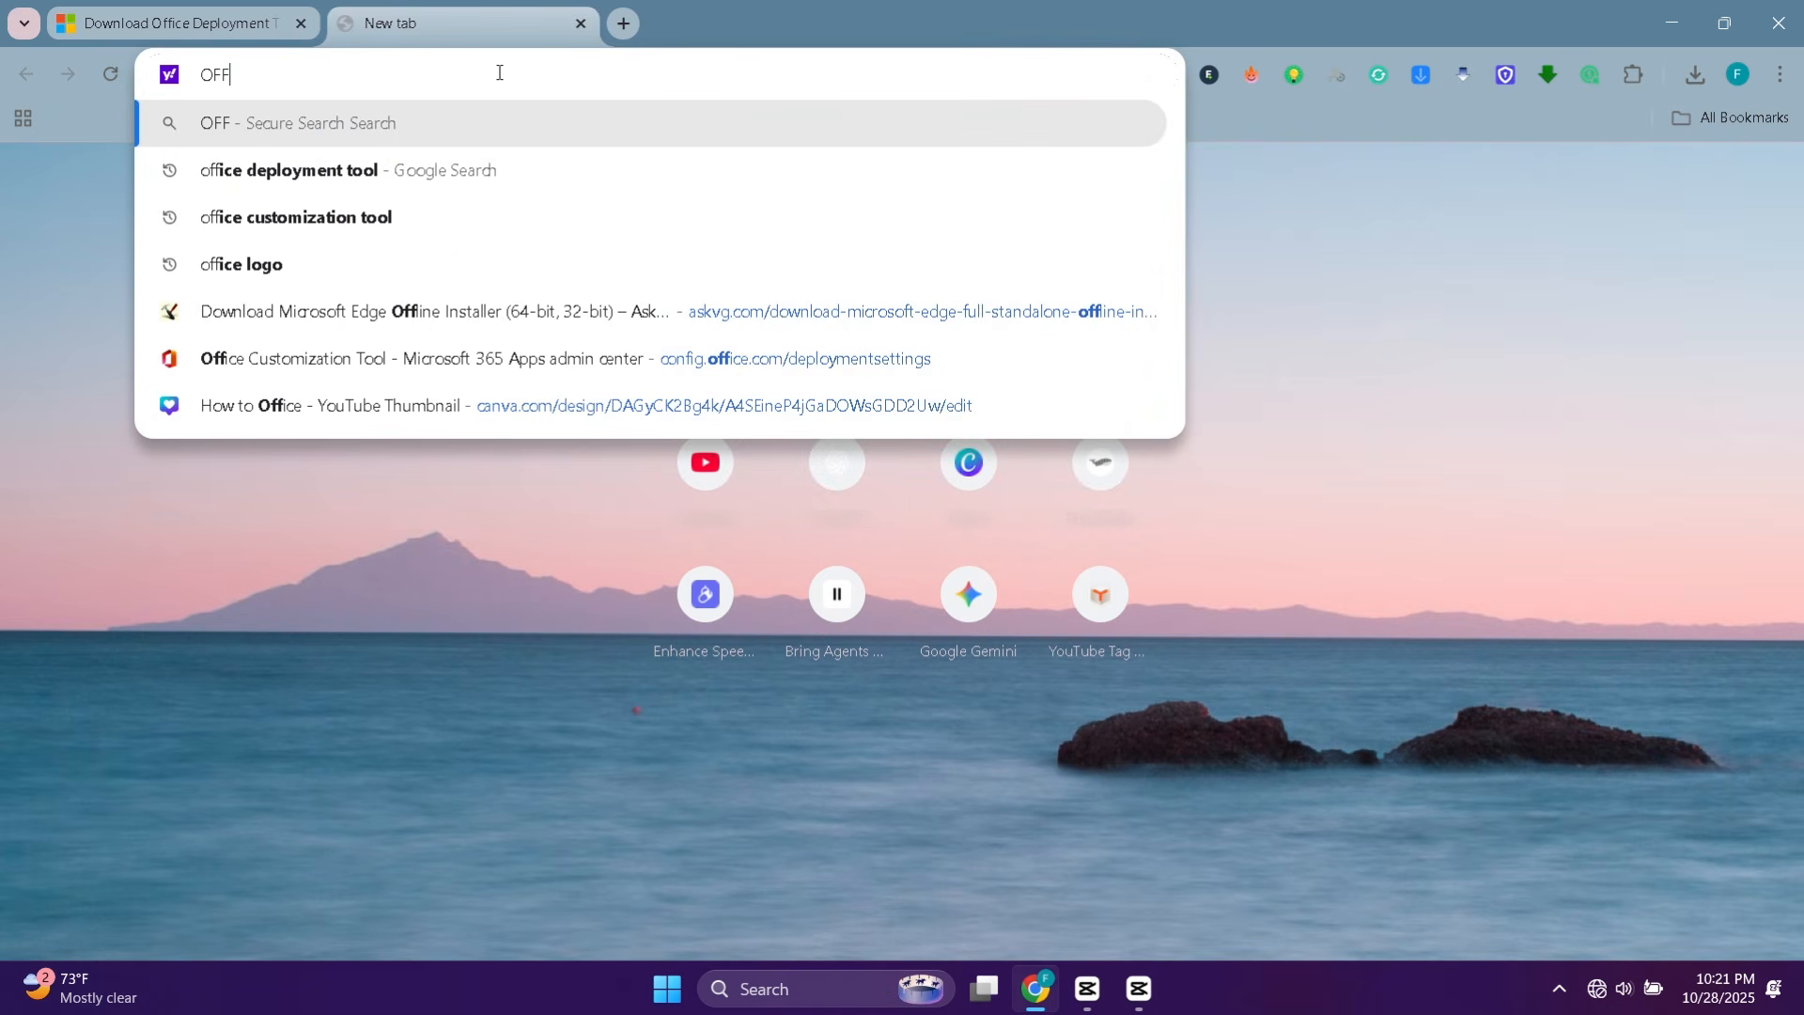
pyautogui.click(329, 225)
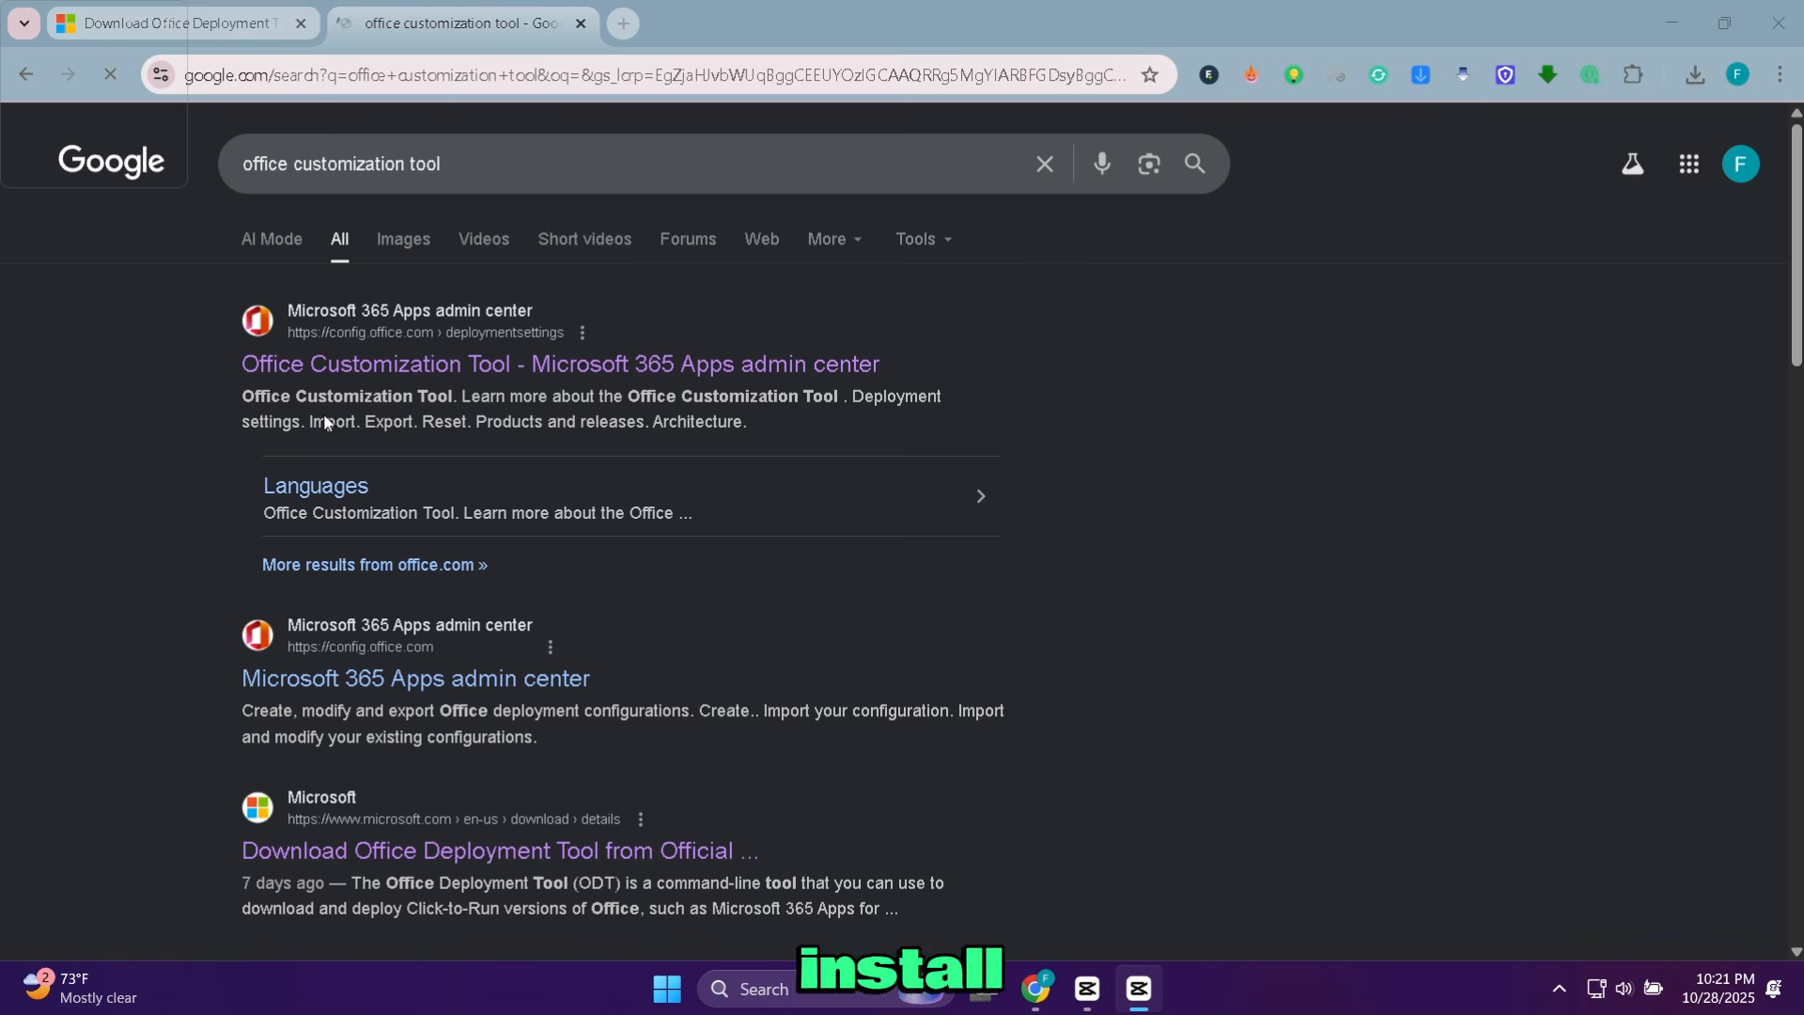
pyautogui.click(452, 376)
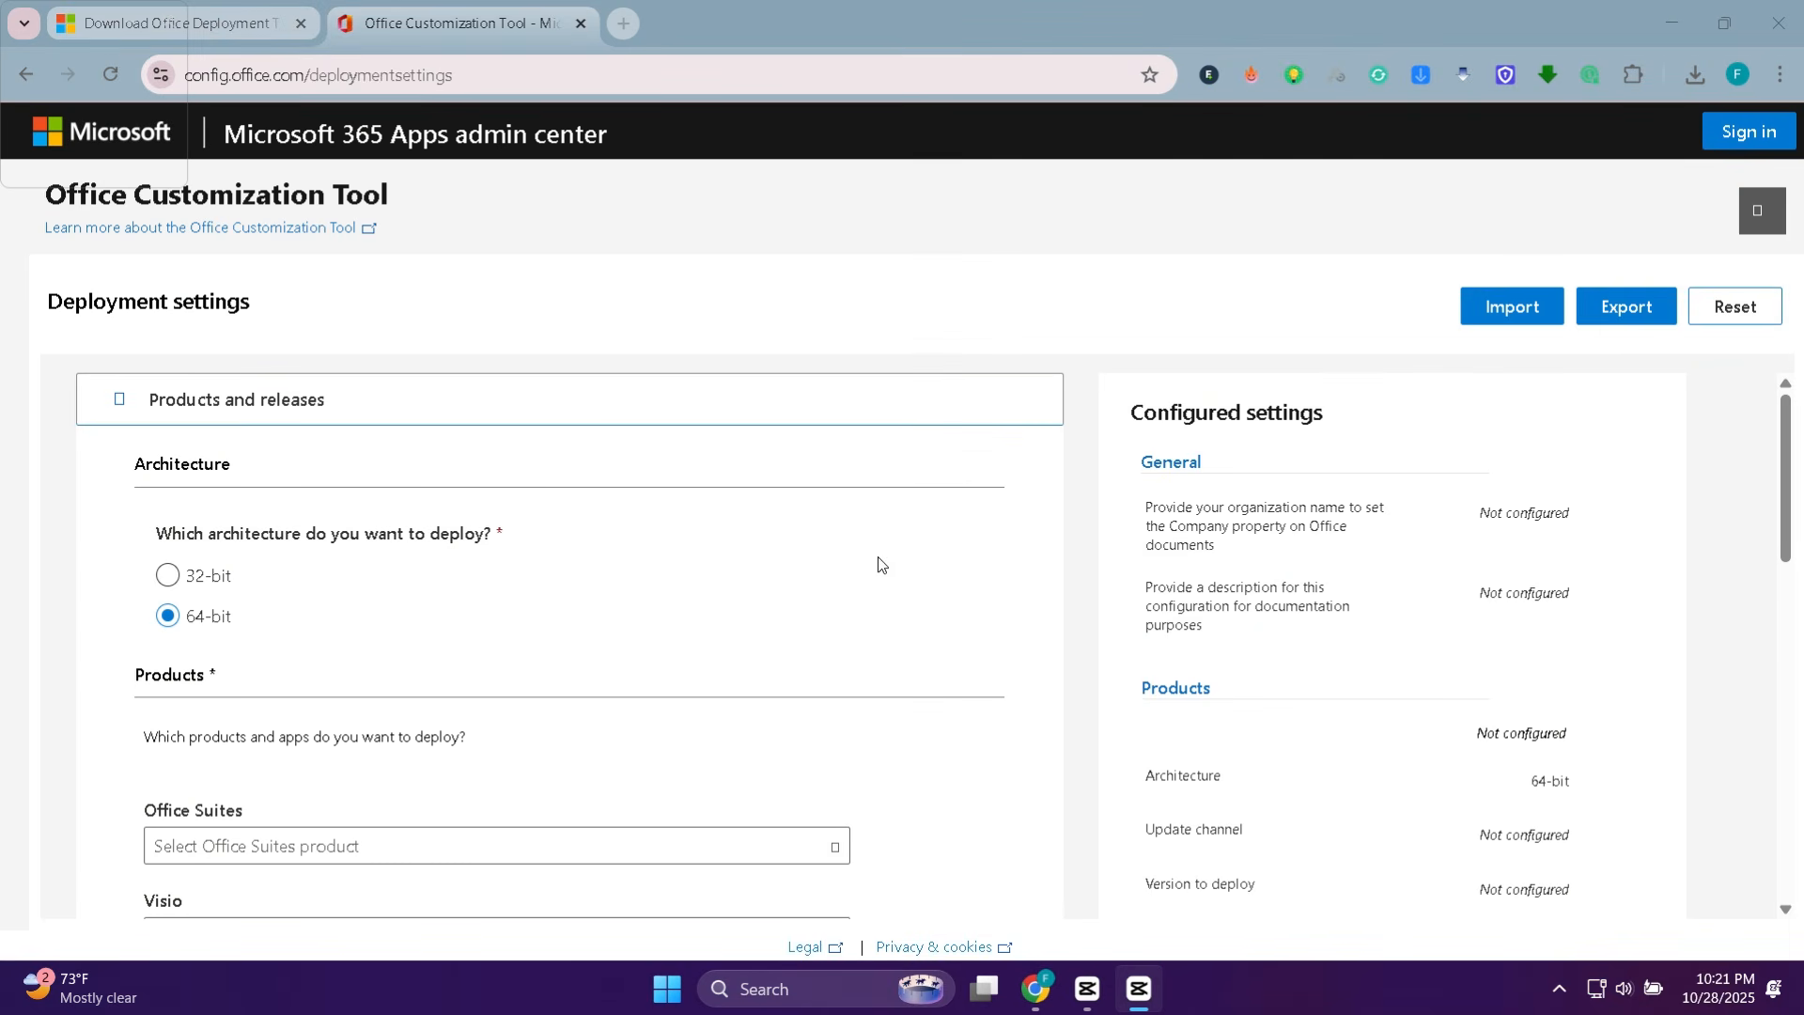
# Set the architecture to deploy to 32-bit in the deployment settings
pyautogui.scroll(-1, 763, 556)
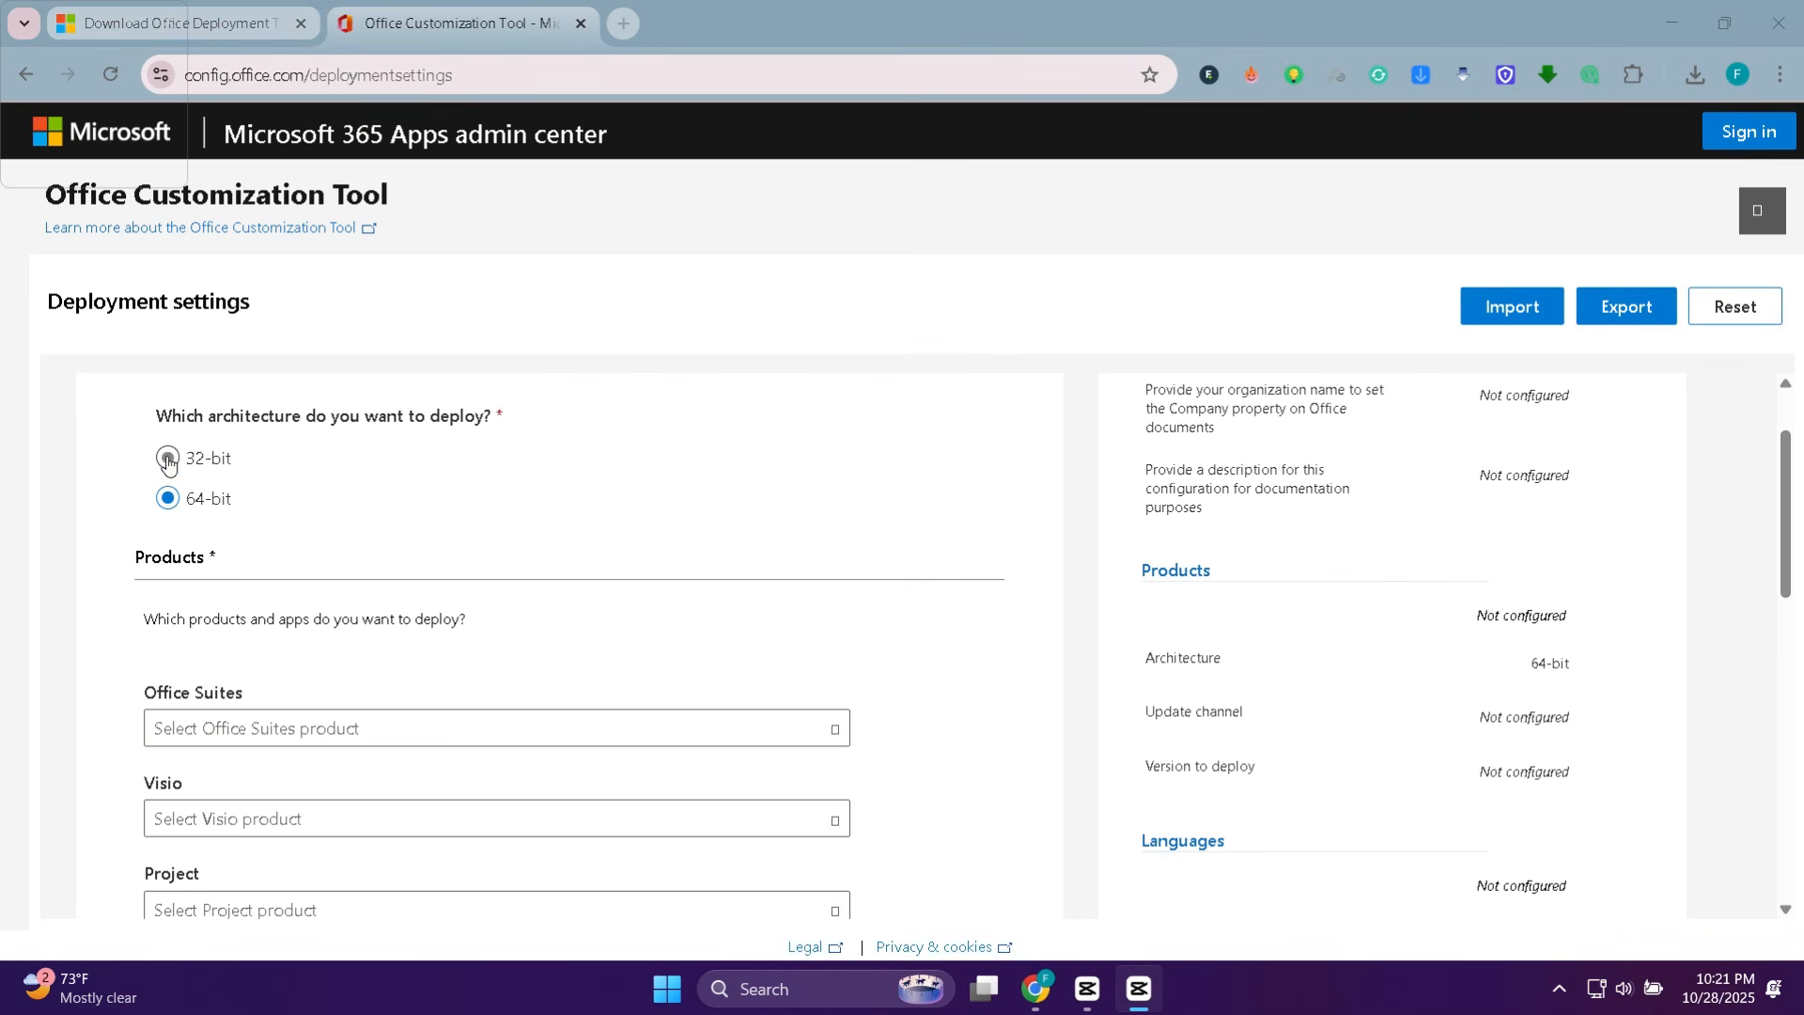
pyautogui.scroll(1, 168, 463)
pyautogui.click(188, 581)
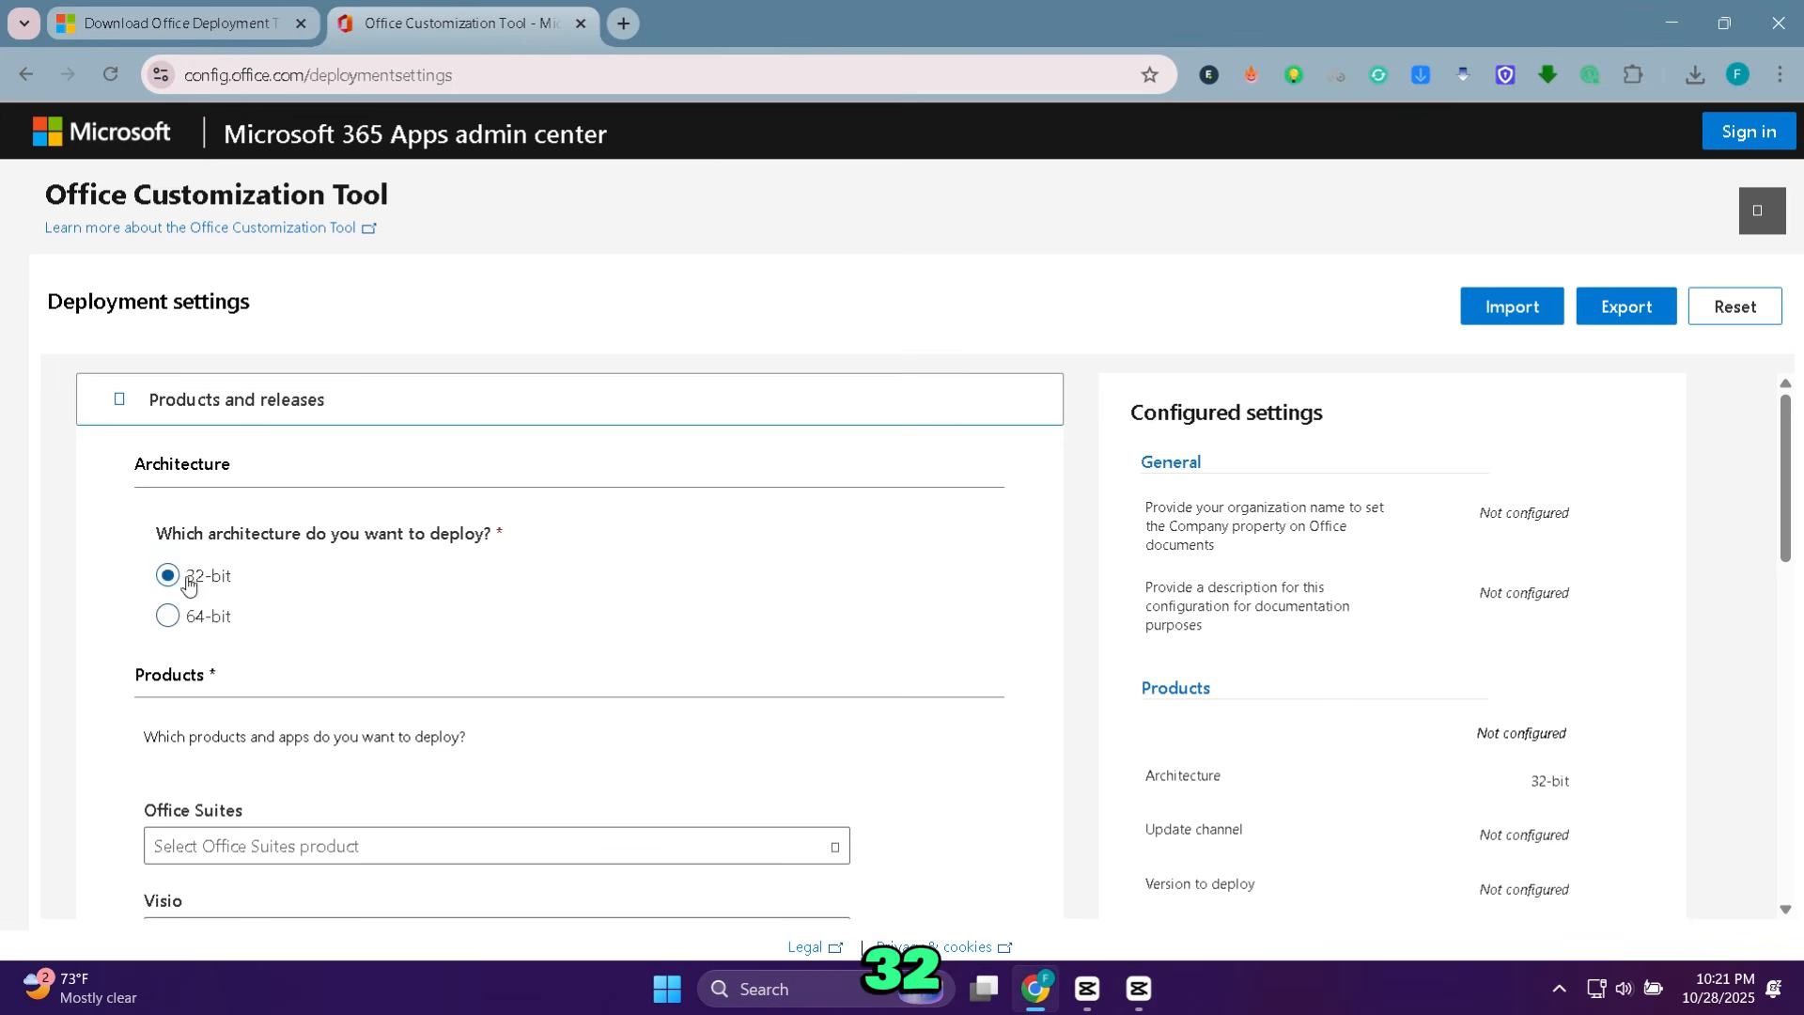
# Set the architecture to 64-bit and choose Office LTSC Professional Plus 2024 - Volume License as the Office suite
pyautogui.click(177, 624)
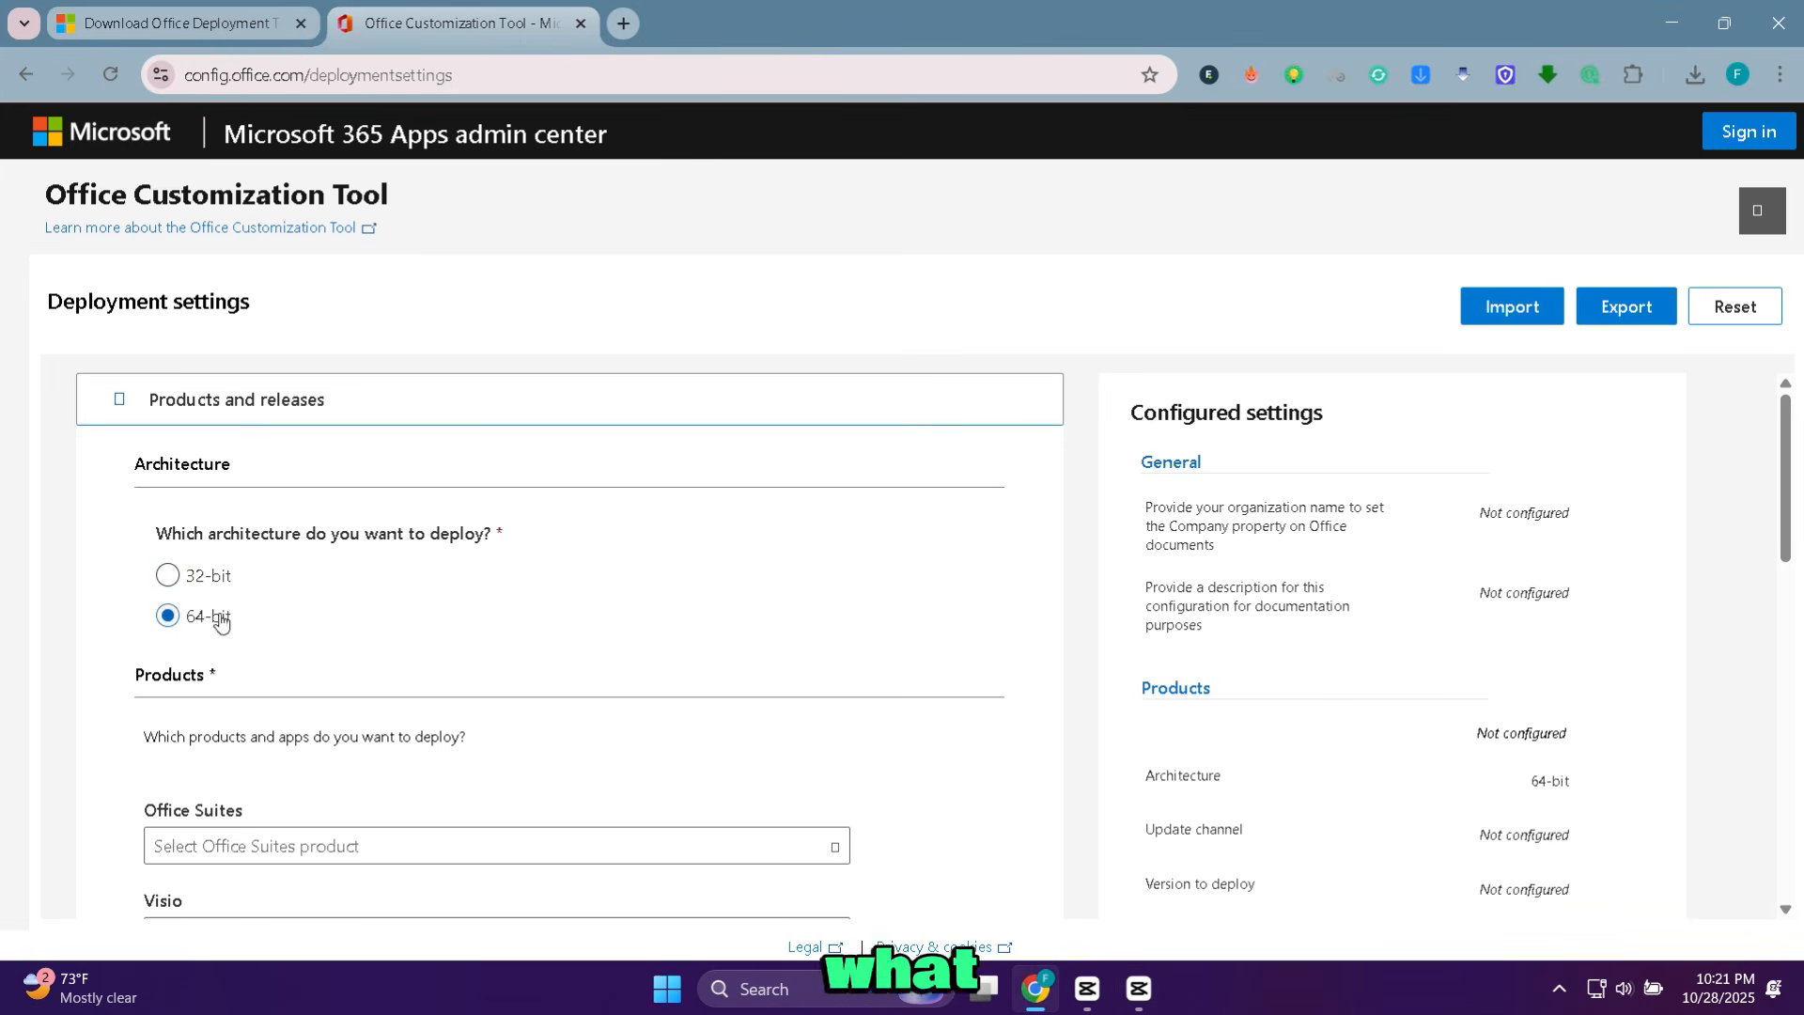
pyautogui.scroll(-1, 225, 620)
pyautogui.scroll(-1, 234, 609)
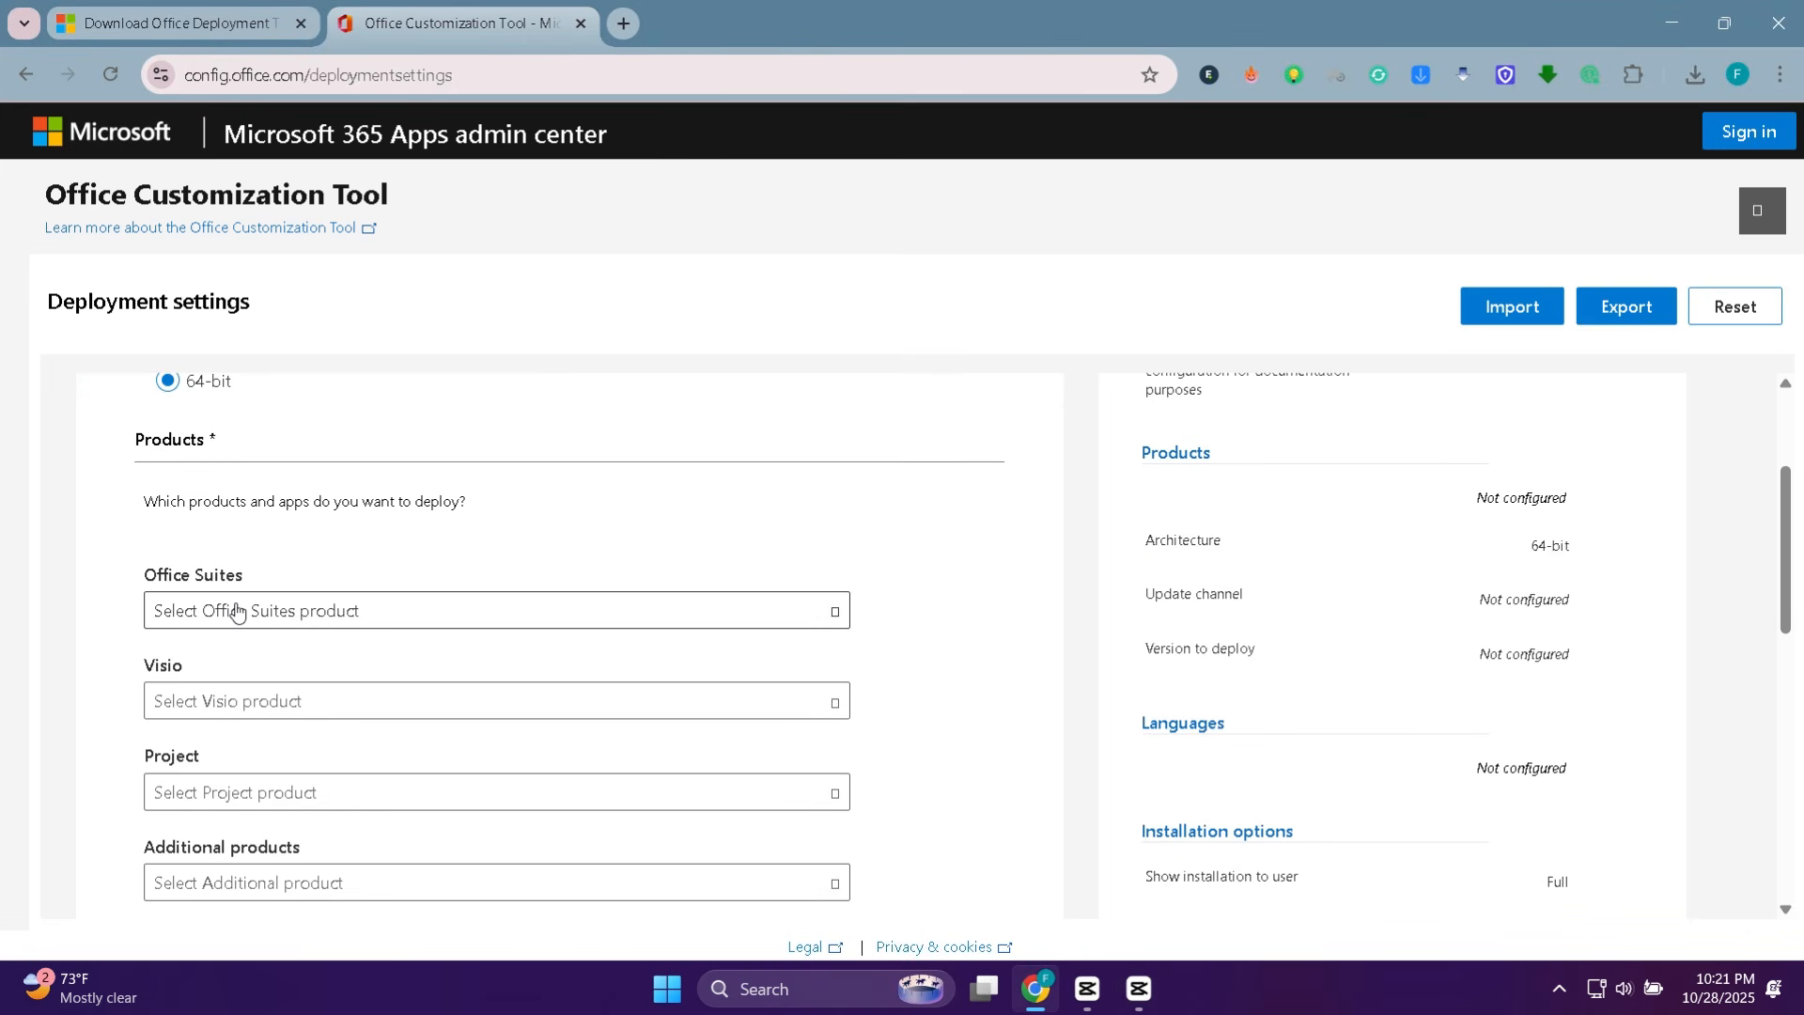
pyautogui.scroll(-1, 236, 612)
pyautogui.click(354, 500)
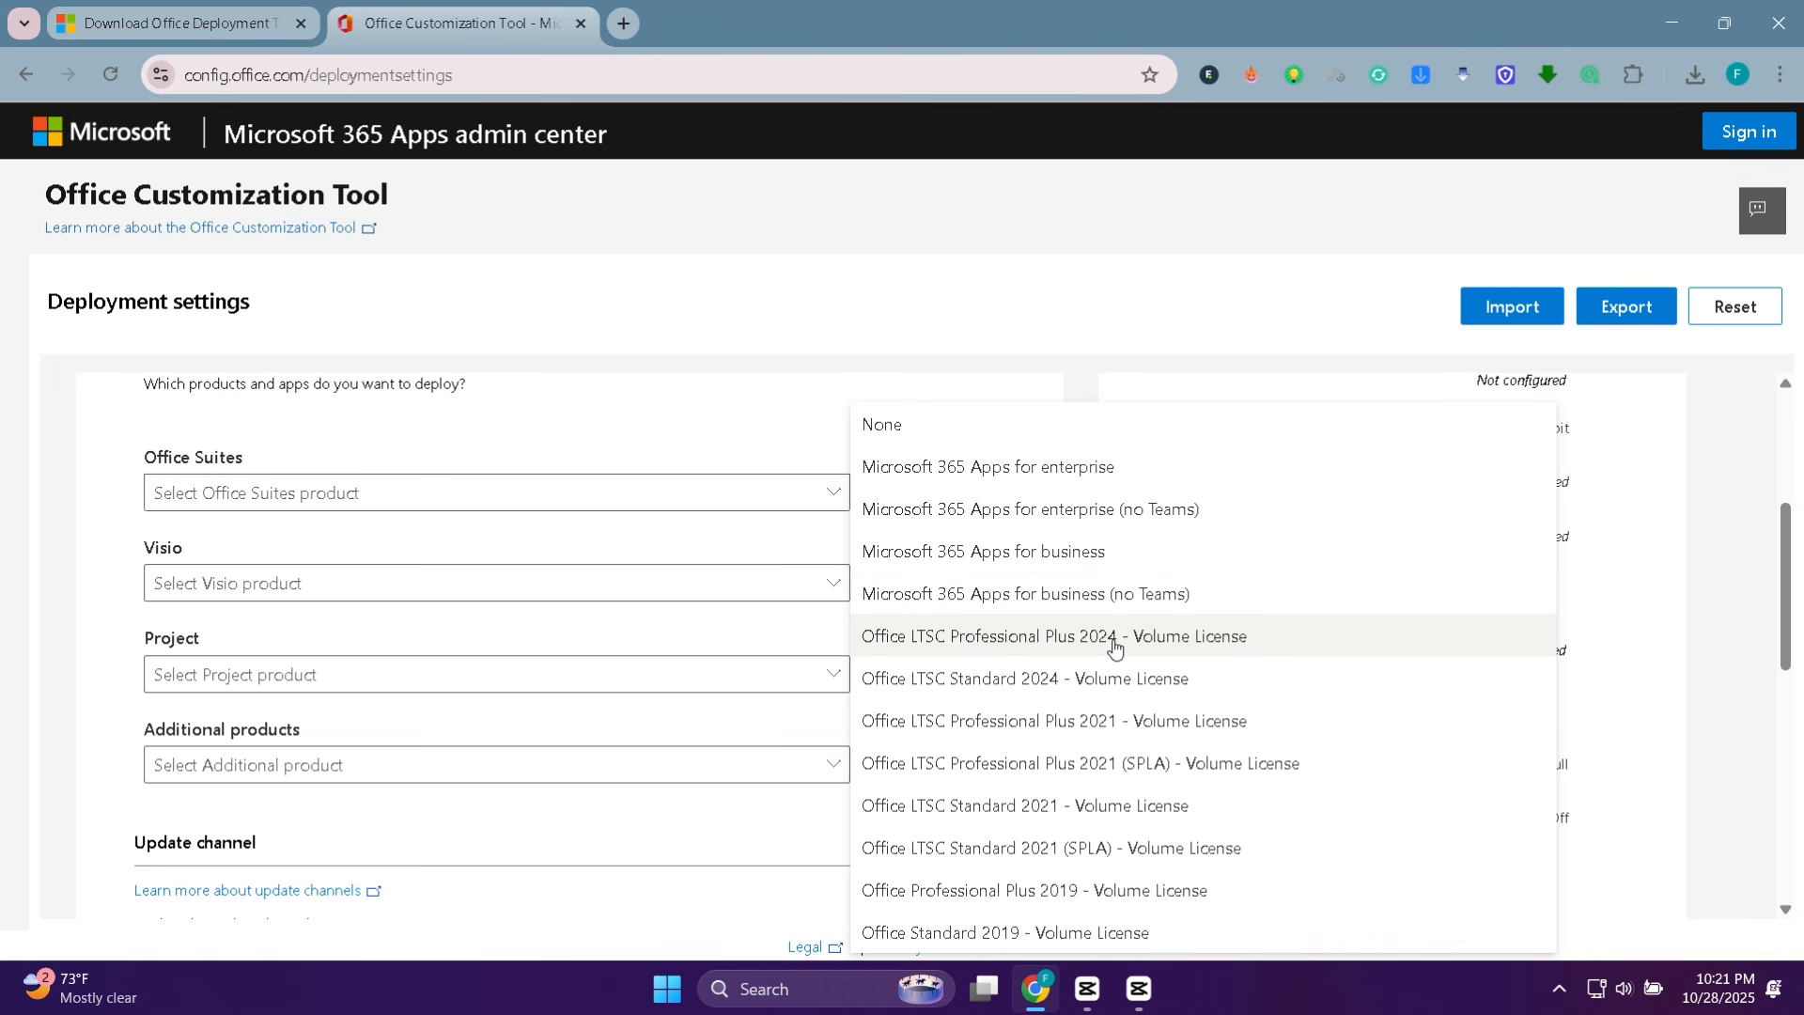
pyautogui.click(1088, 643)
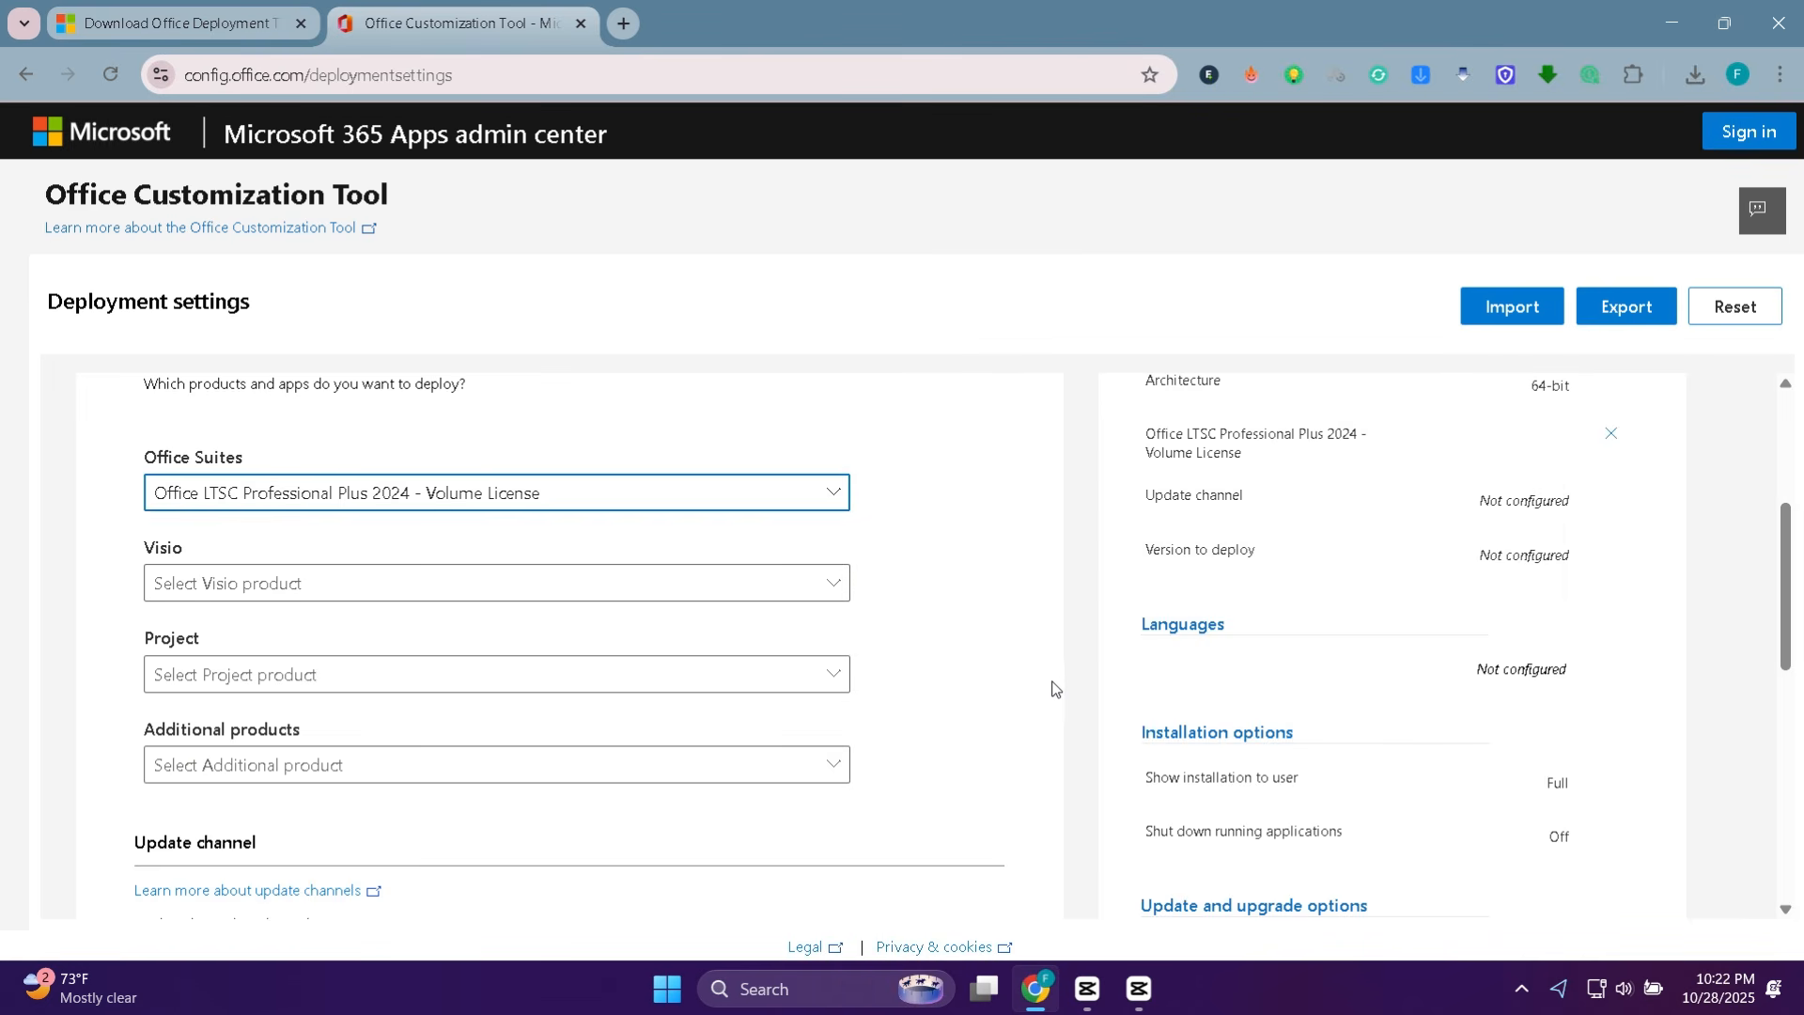
pyautogui.click(977, 521)
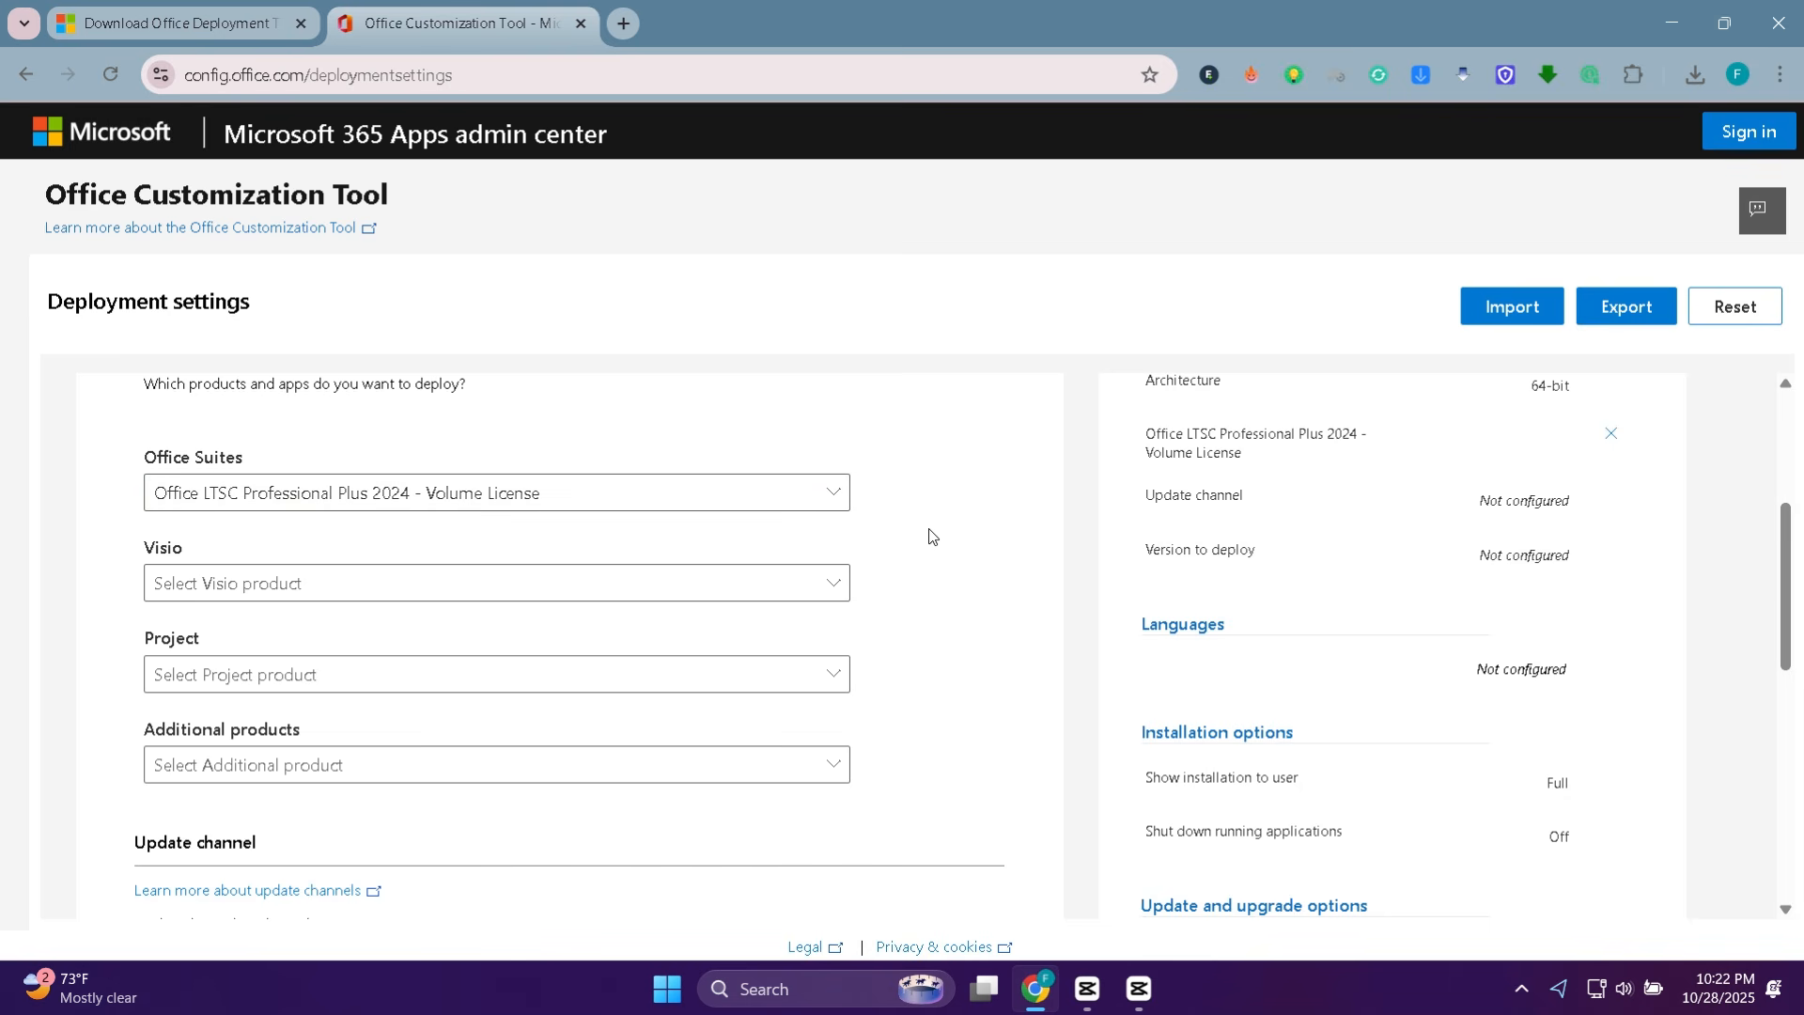
# Exclude Access, OneNote, Publisher, Outlook (classic) and OneDrive Desktop from the deployment and continue to the language settings
pyautogui.scroll(-1, 911, 565)
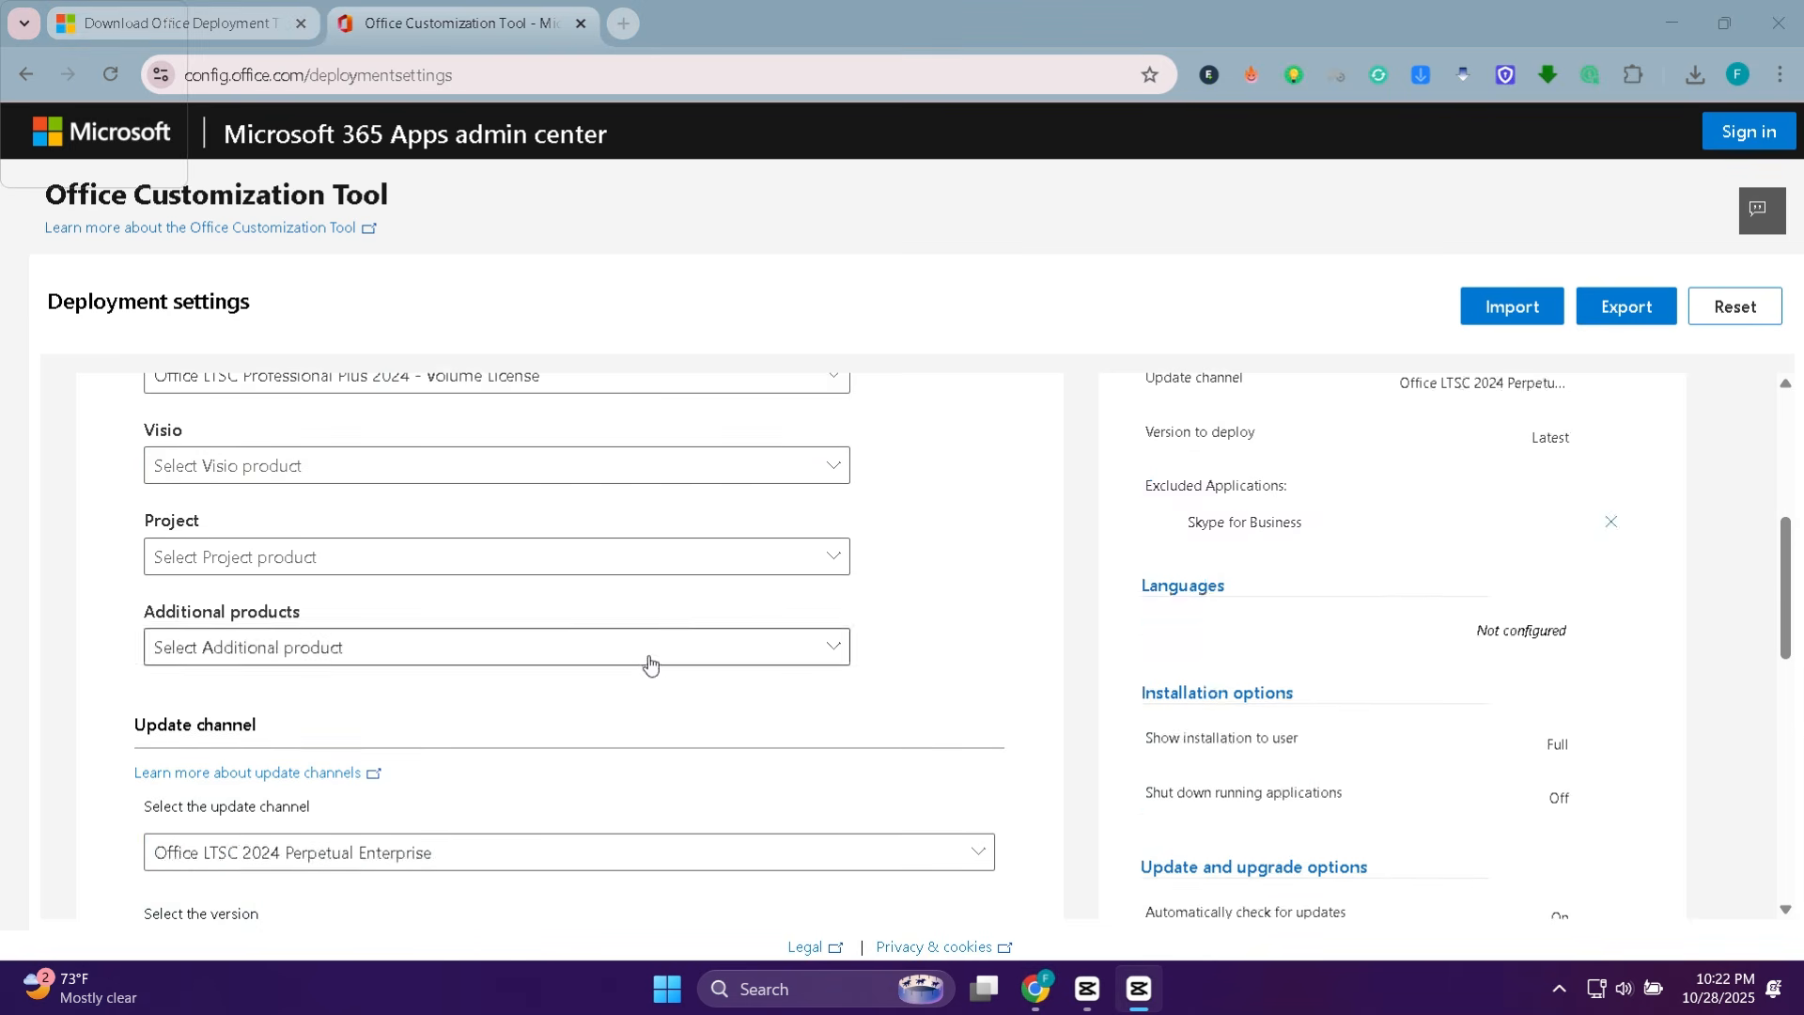
pyautogui.scroll(-7, 648, 667)
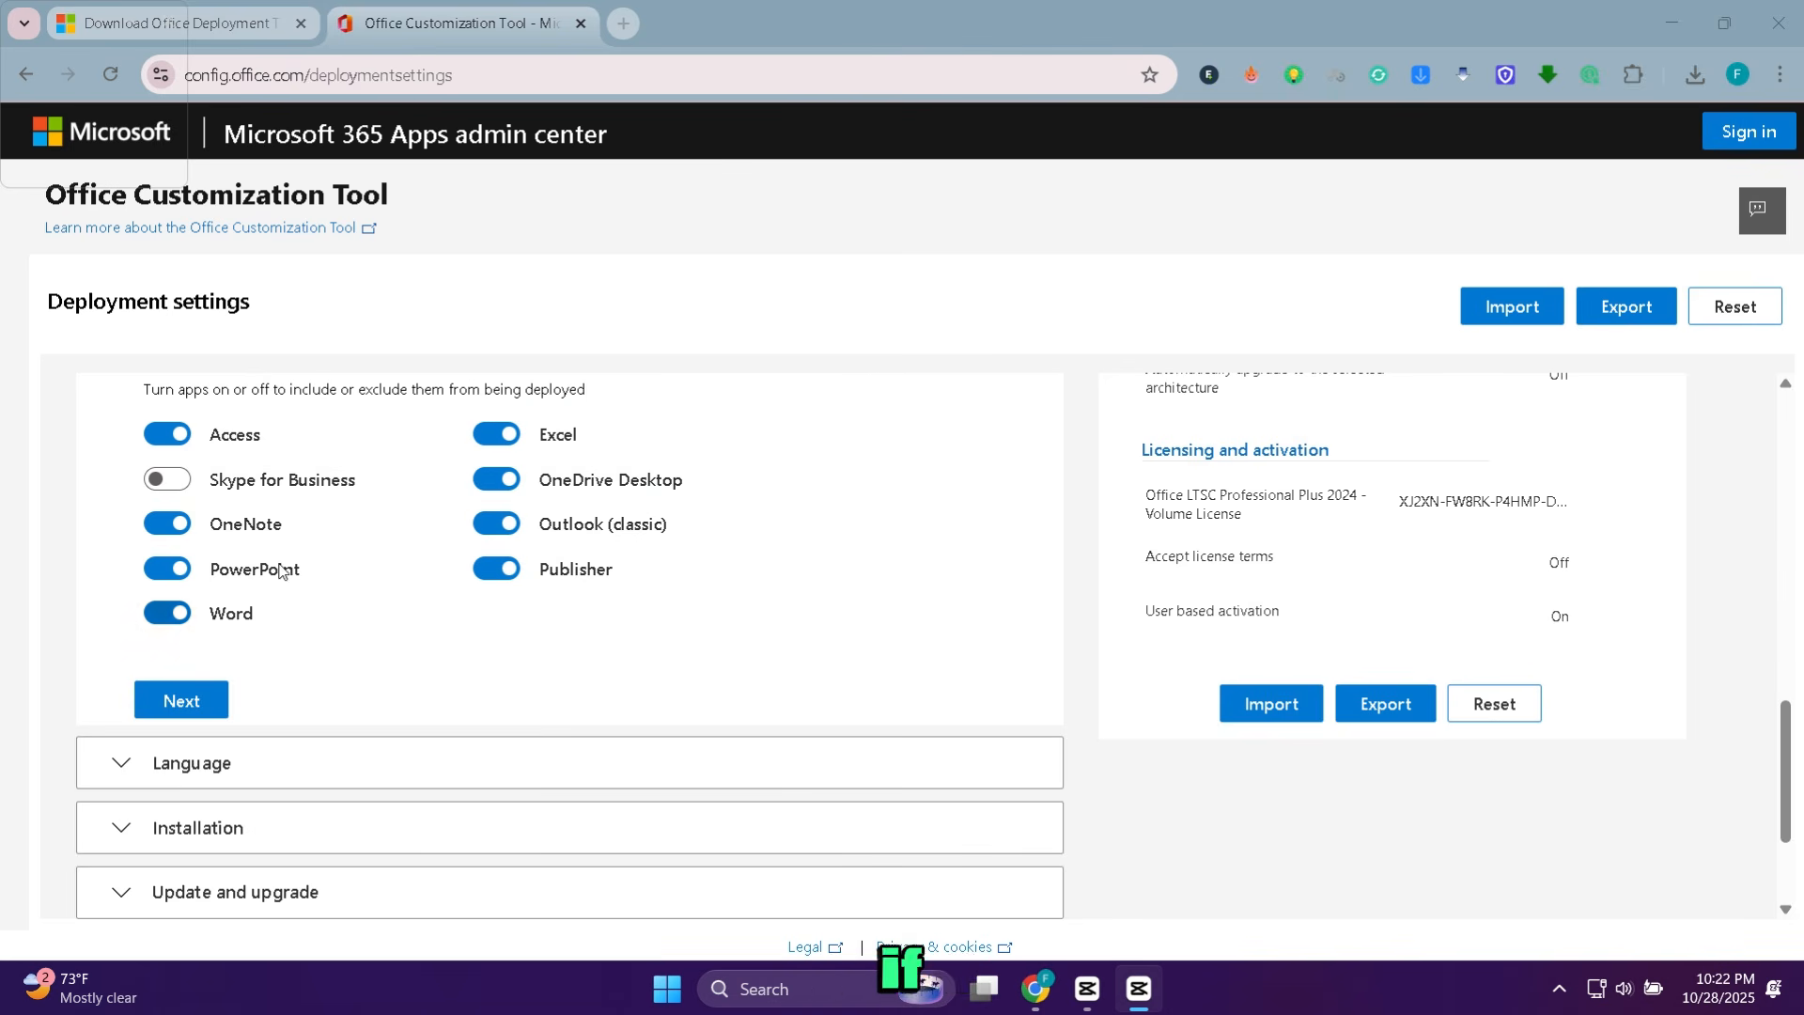
pyautogui.click(168, 434)
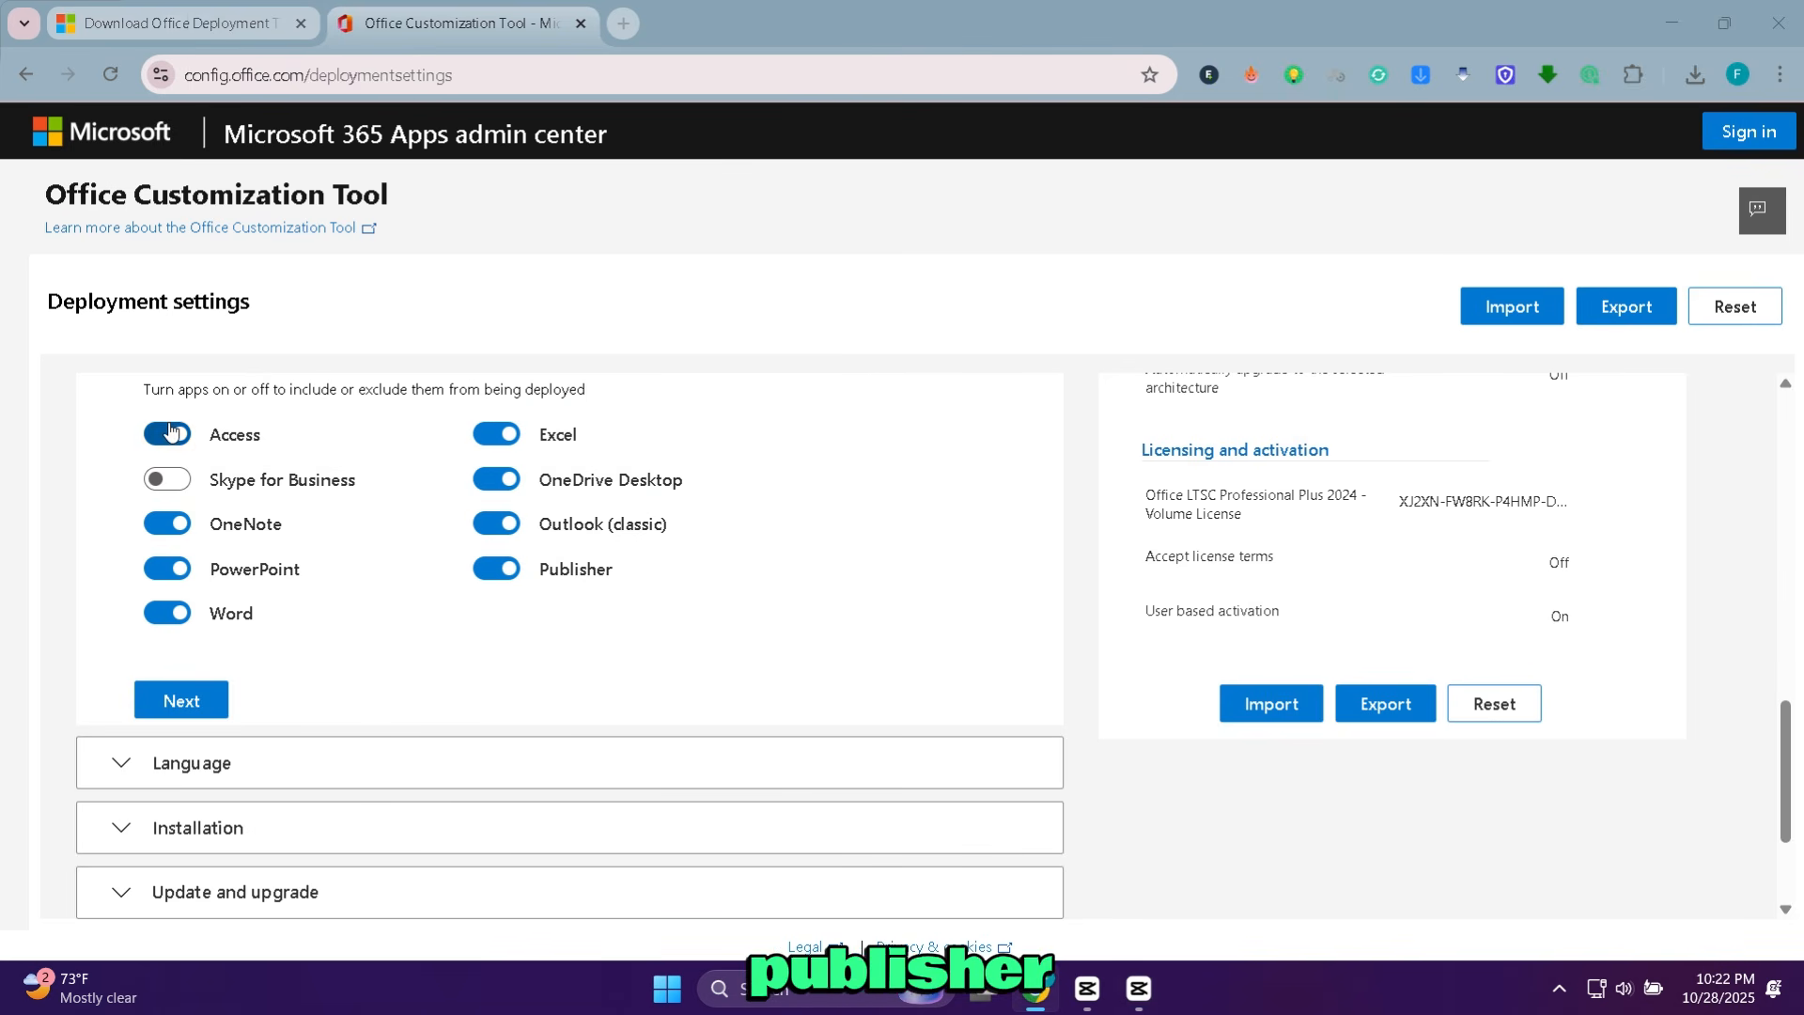
pyautogui.click(168, 524)
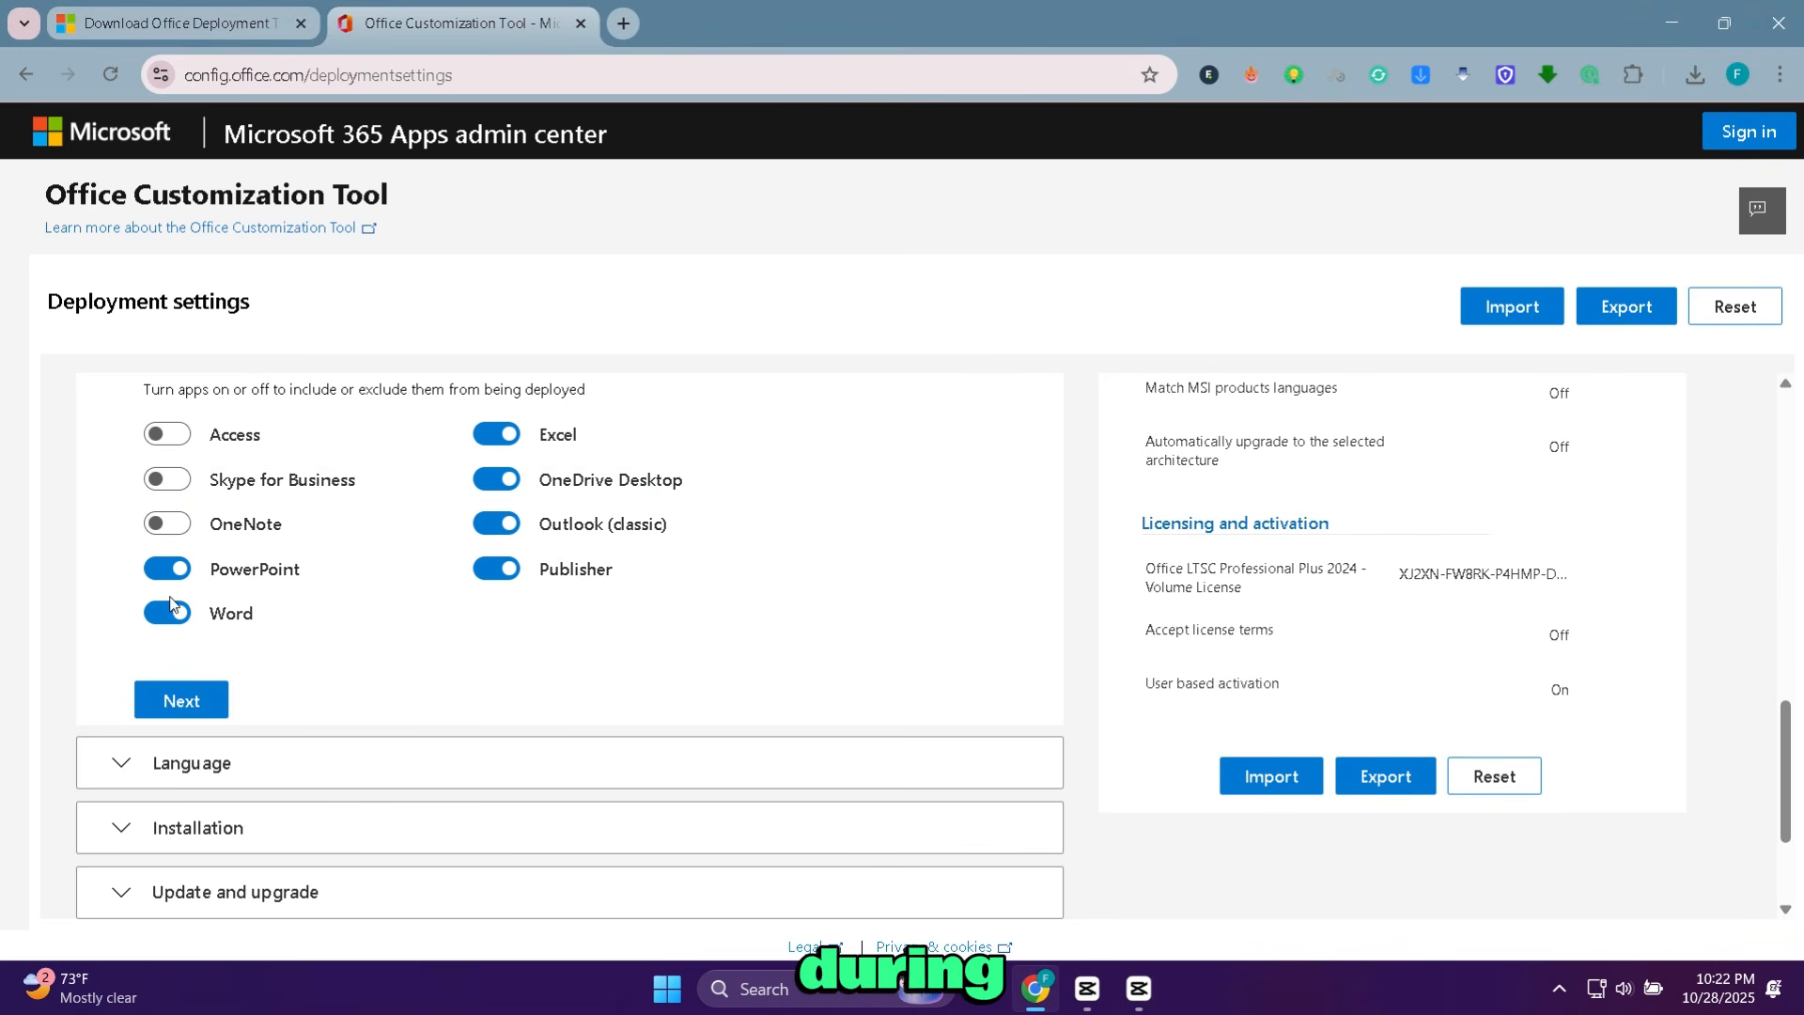
pyautogui.click(498, 569)
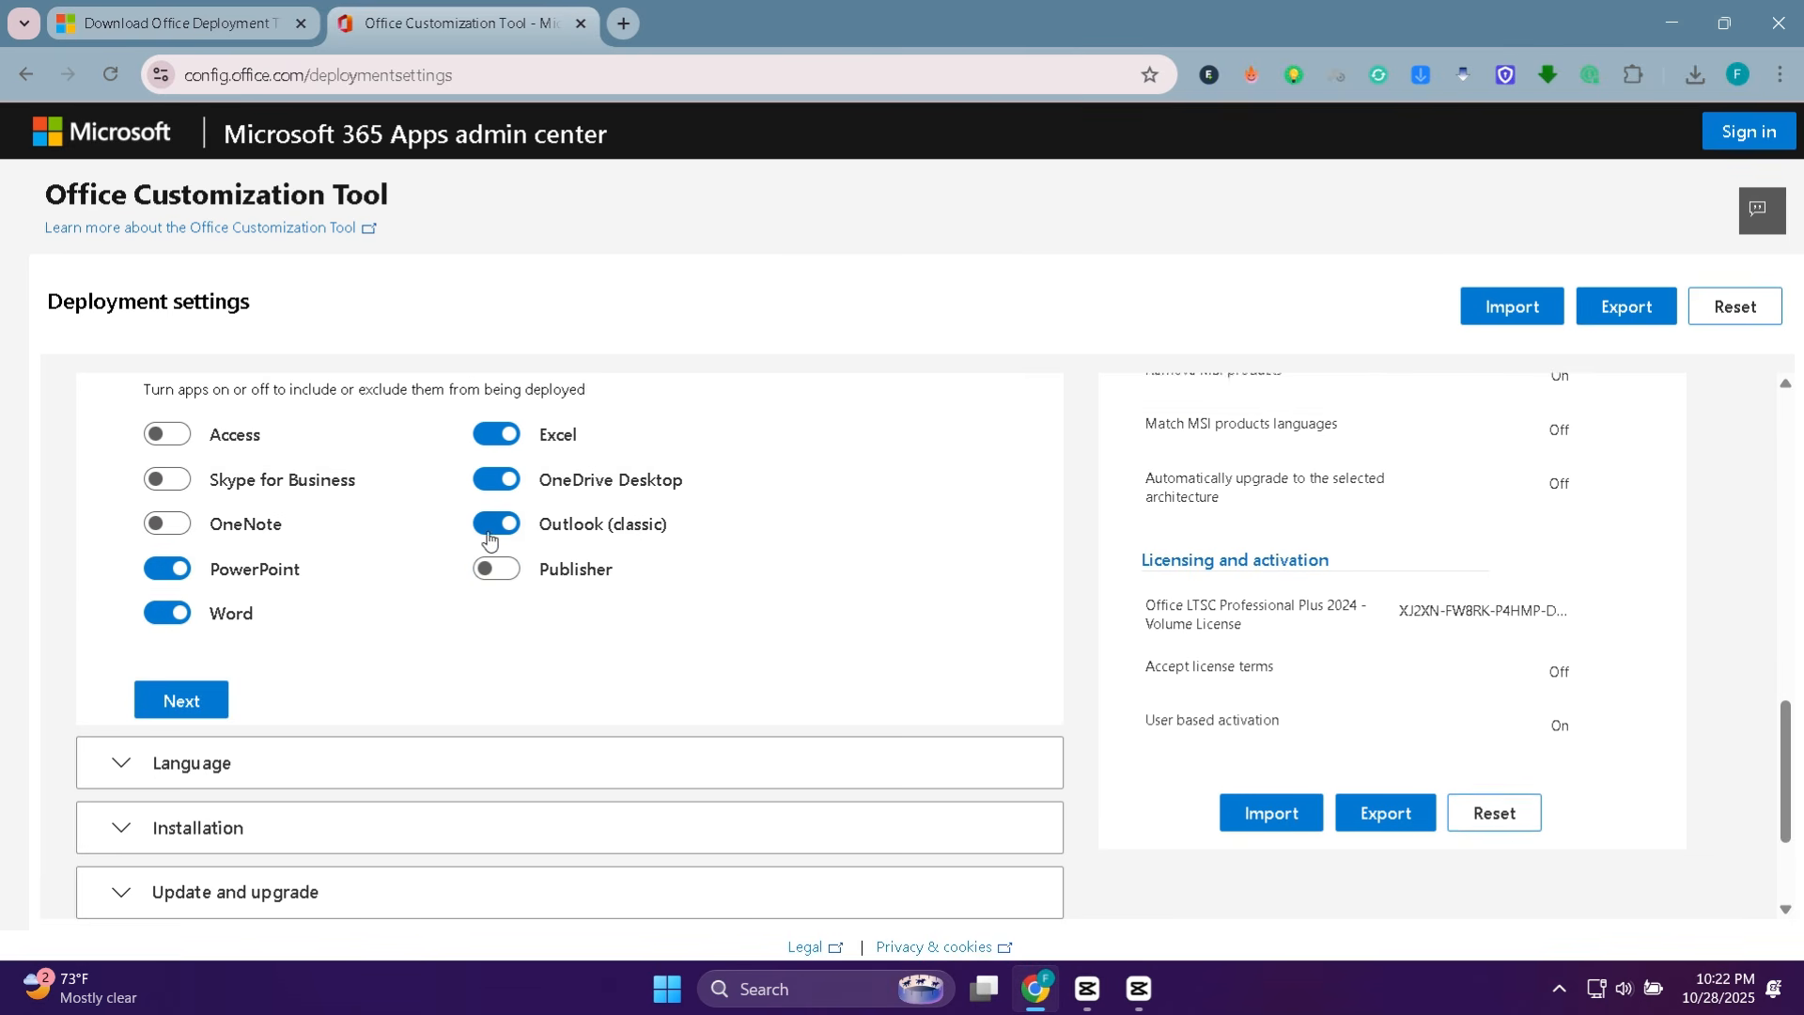
pyautogui.click(497, 523)
pyautogui.click(496, 480)
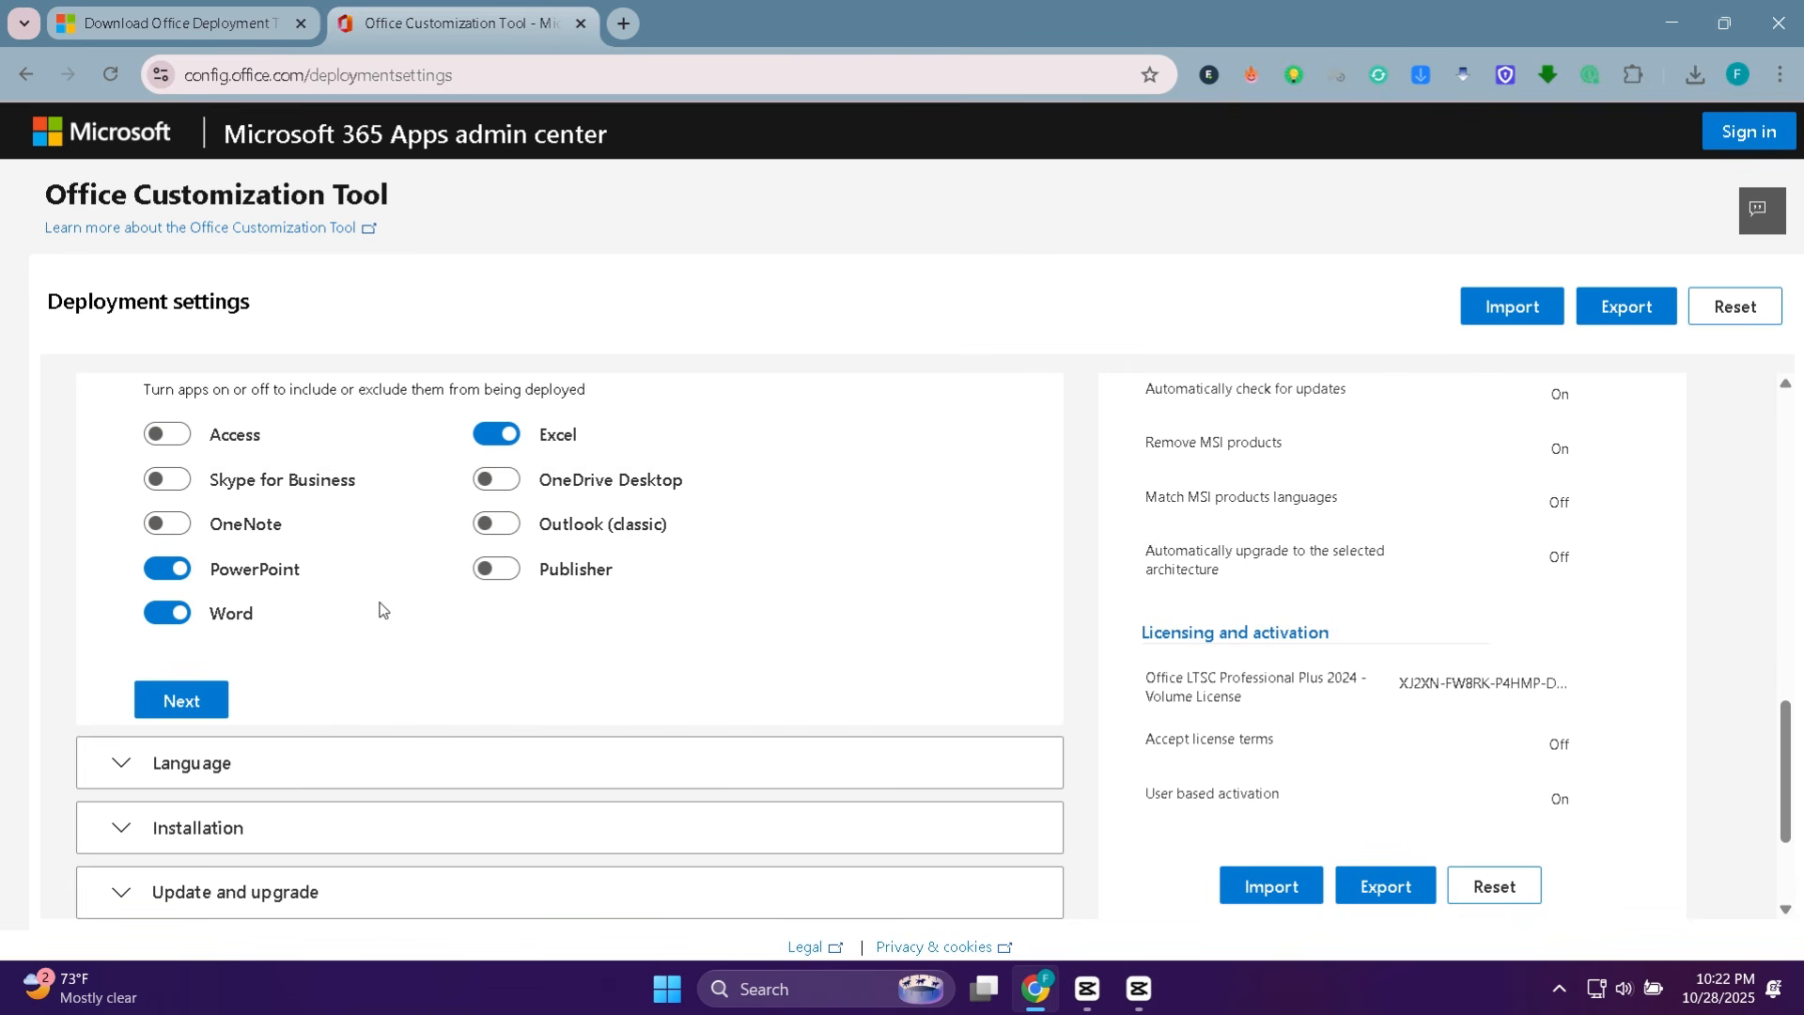
pyautogui.click(215, 703)
# Set the primary language to English (United States) and continue to the installation options
pyautogui.scroll(-1, 401, 538)
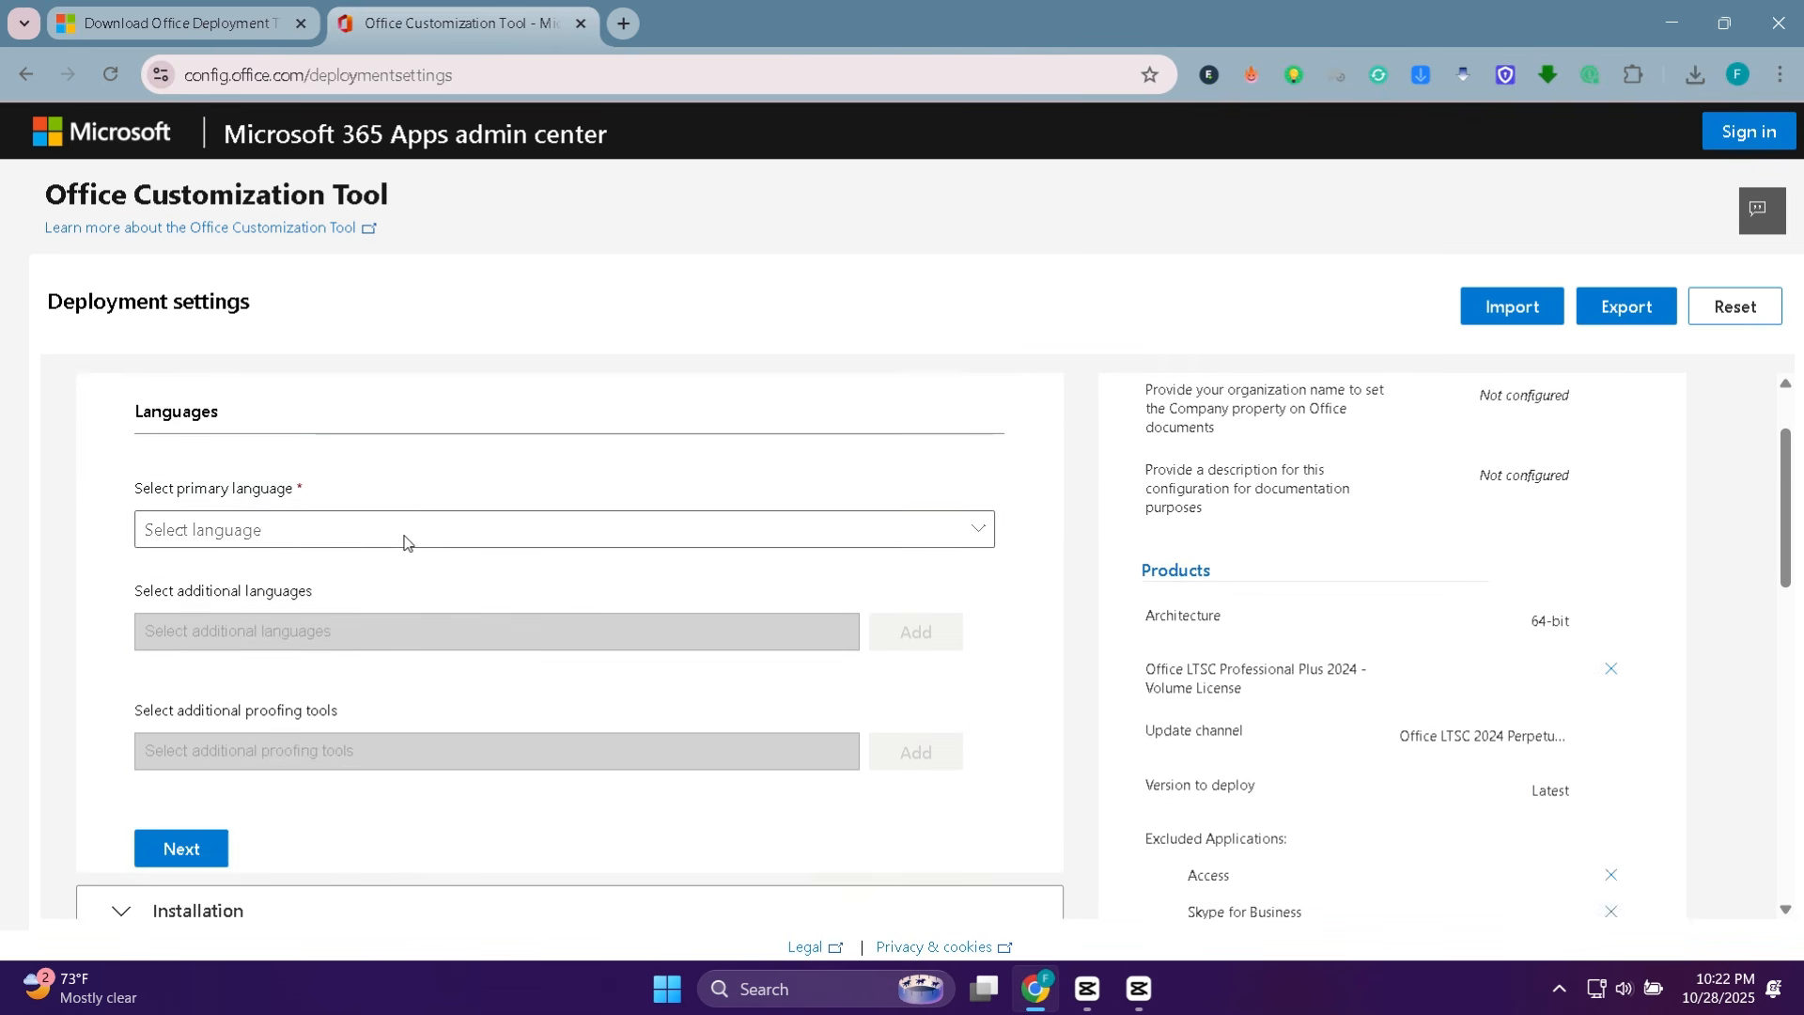
pyautogui.click(467, 549)
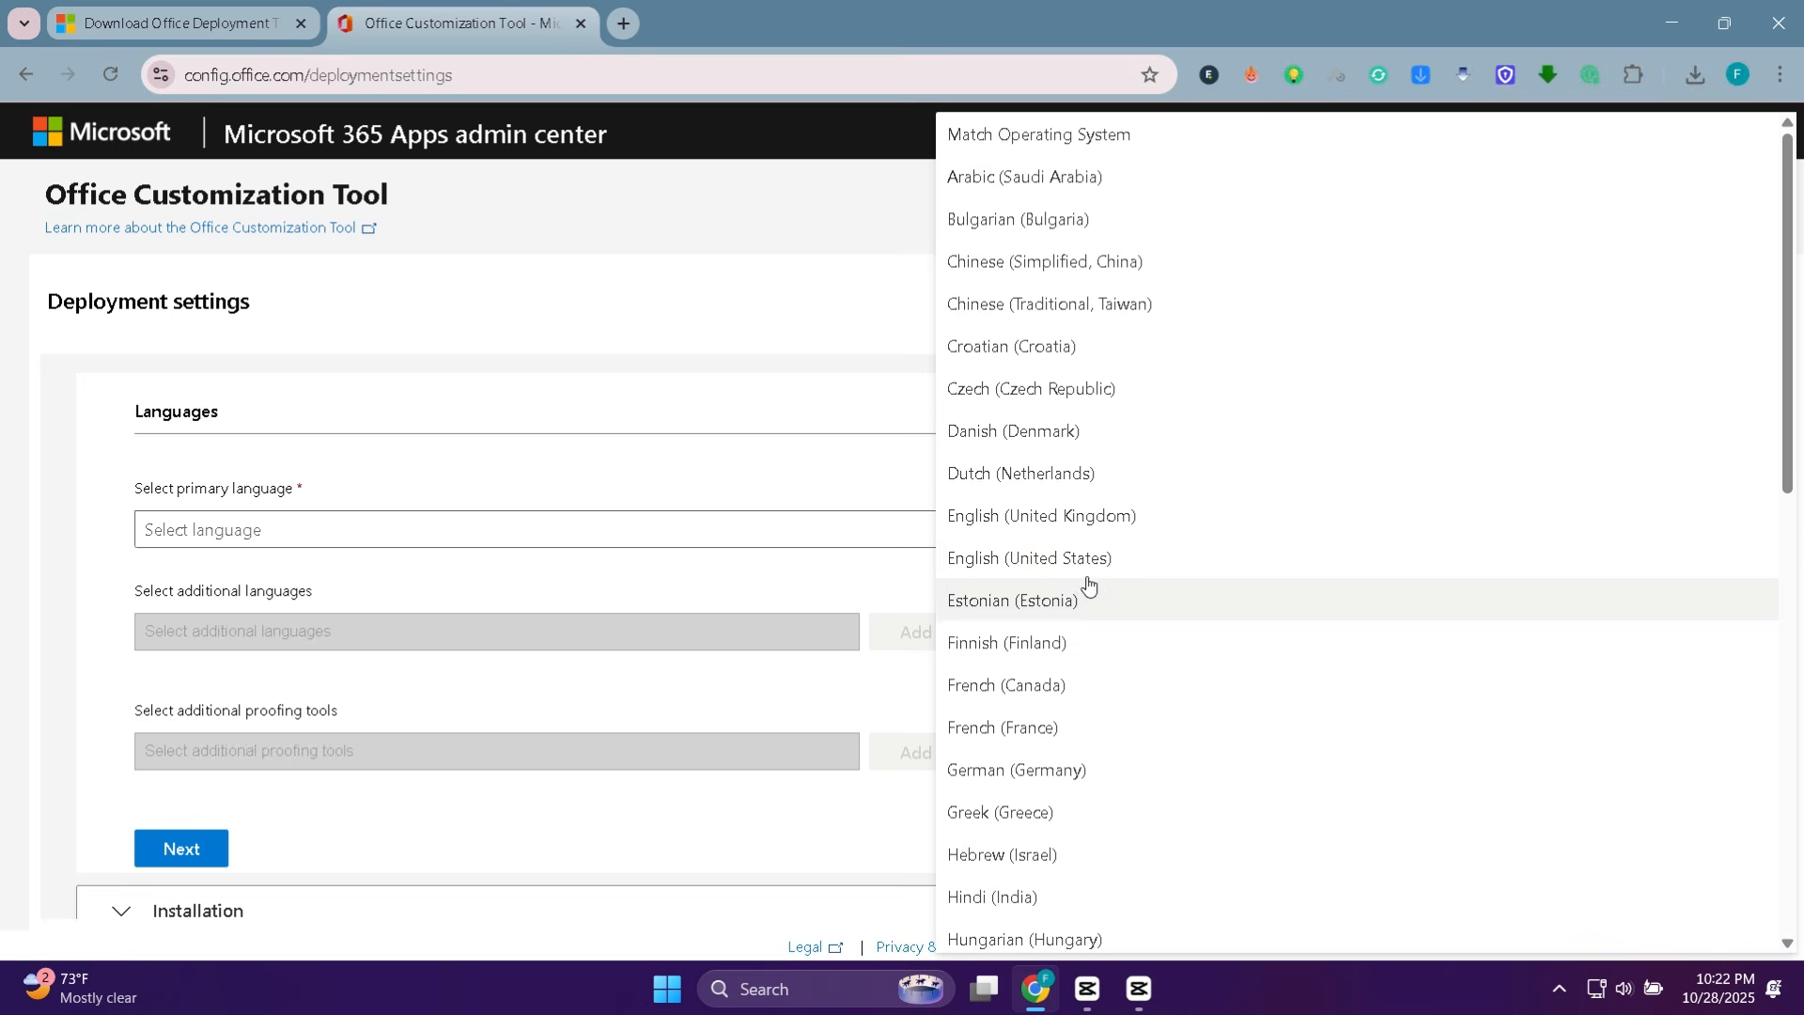
pyautogui.click(1068, 564)
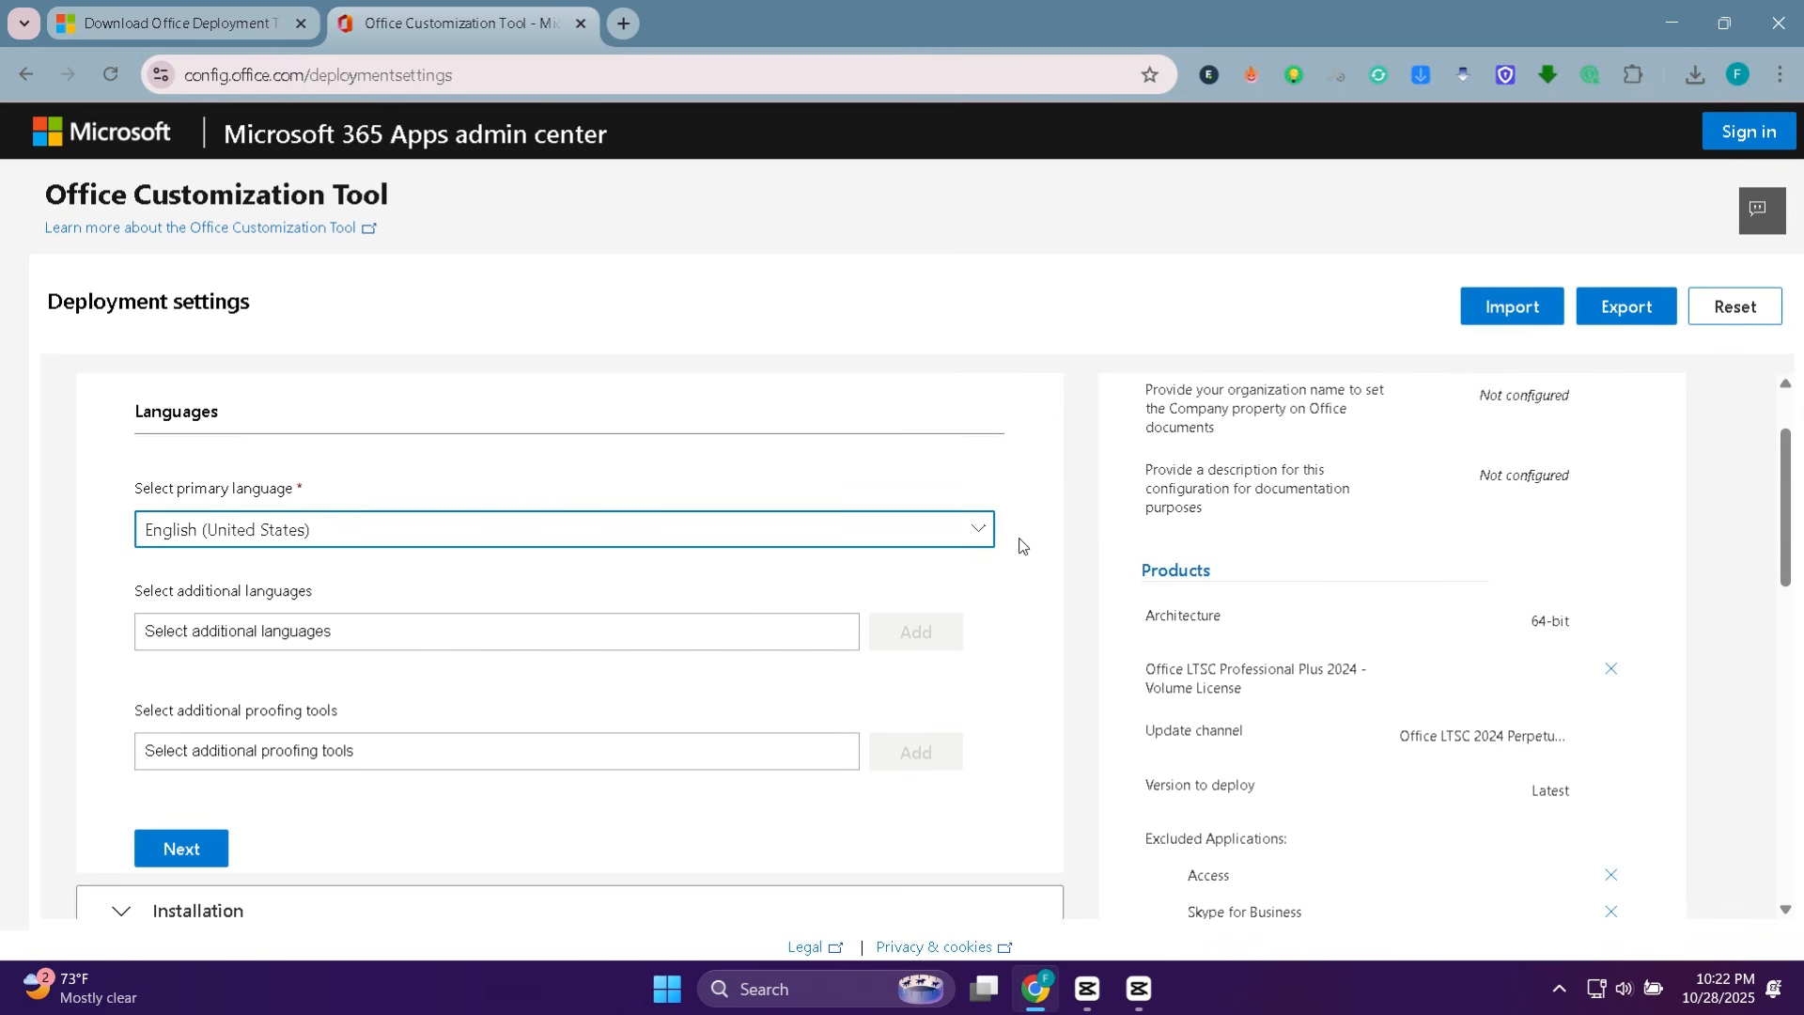
pyautogui.click(219, 838)
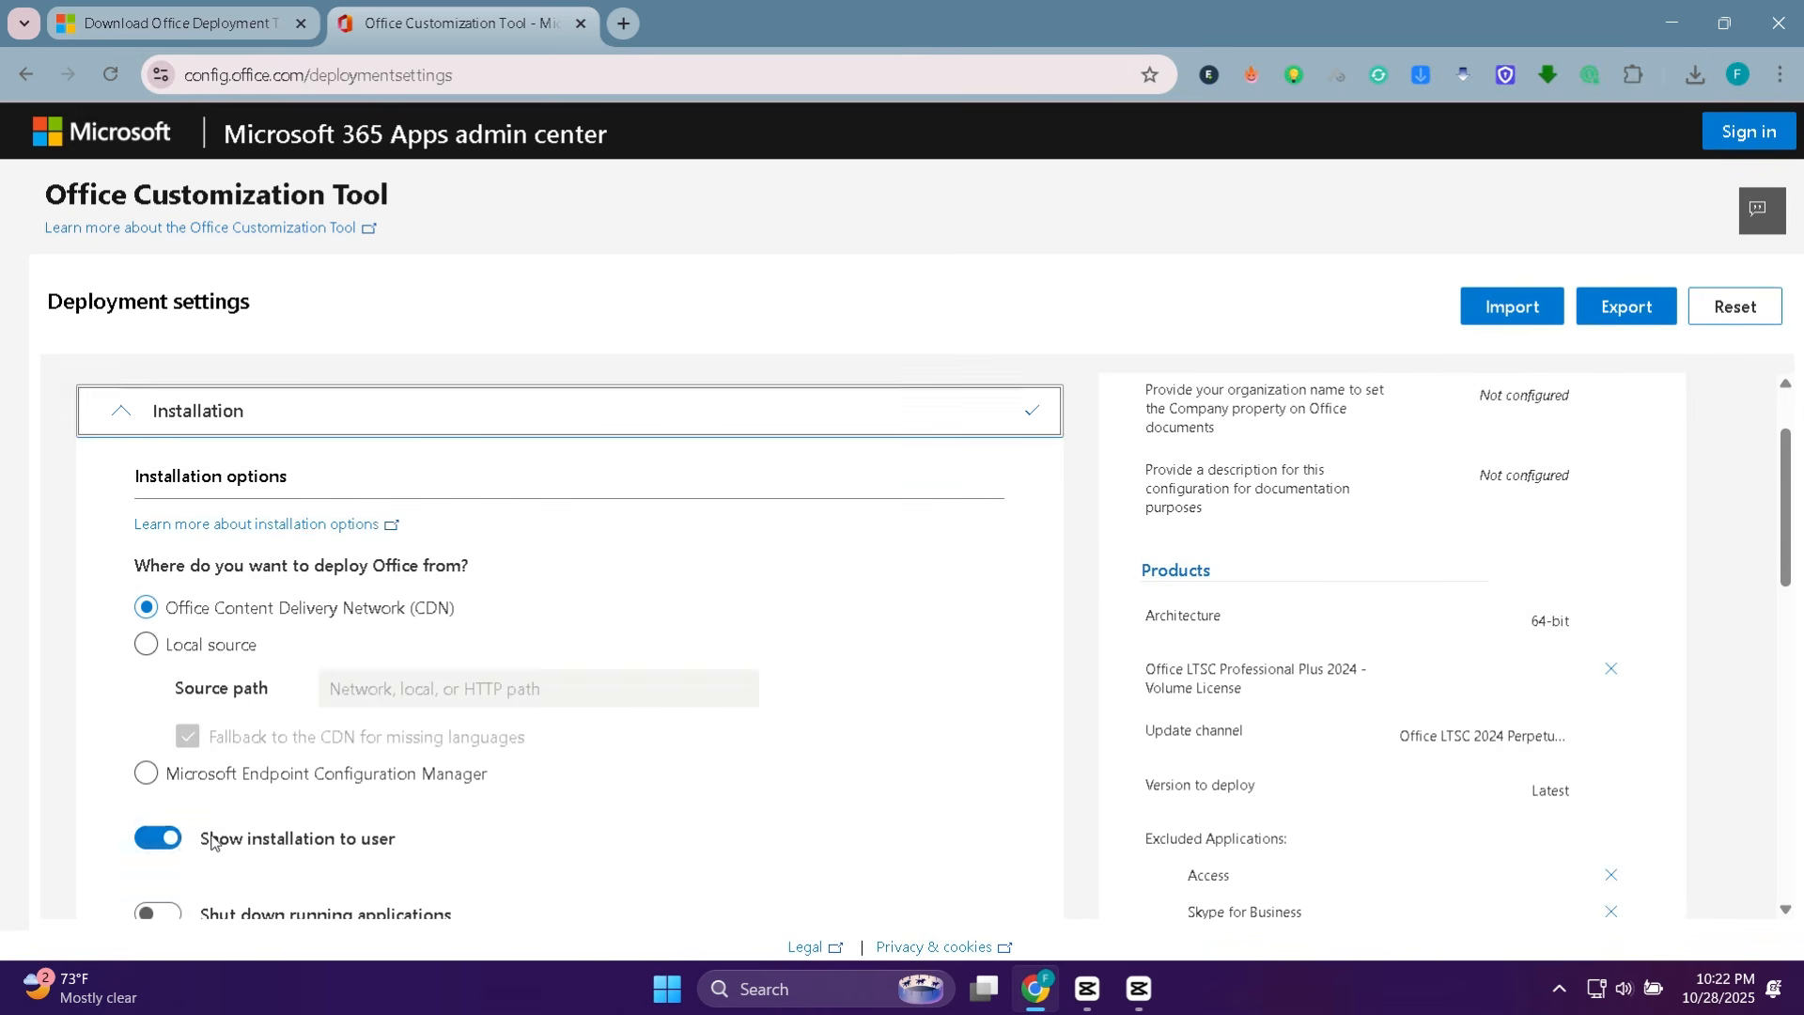
# Keep the default installation options, expand the application preferences and finish the deployment settings
pyautogui.scroll(-4, 328, 696)
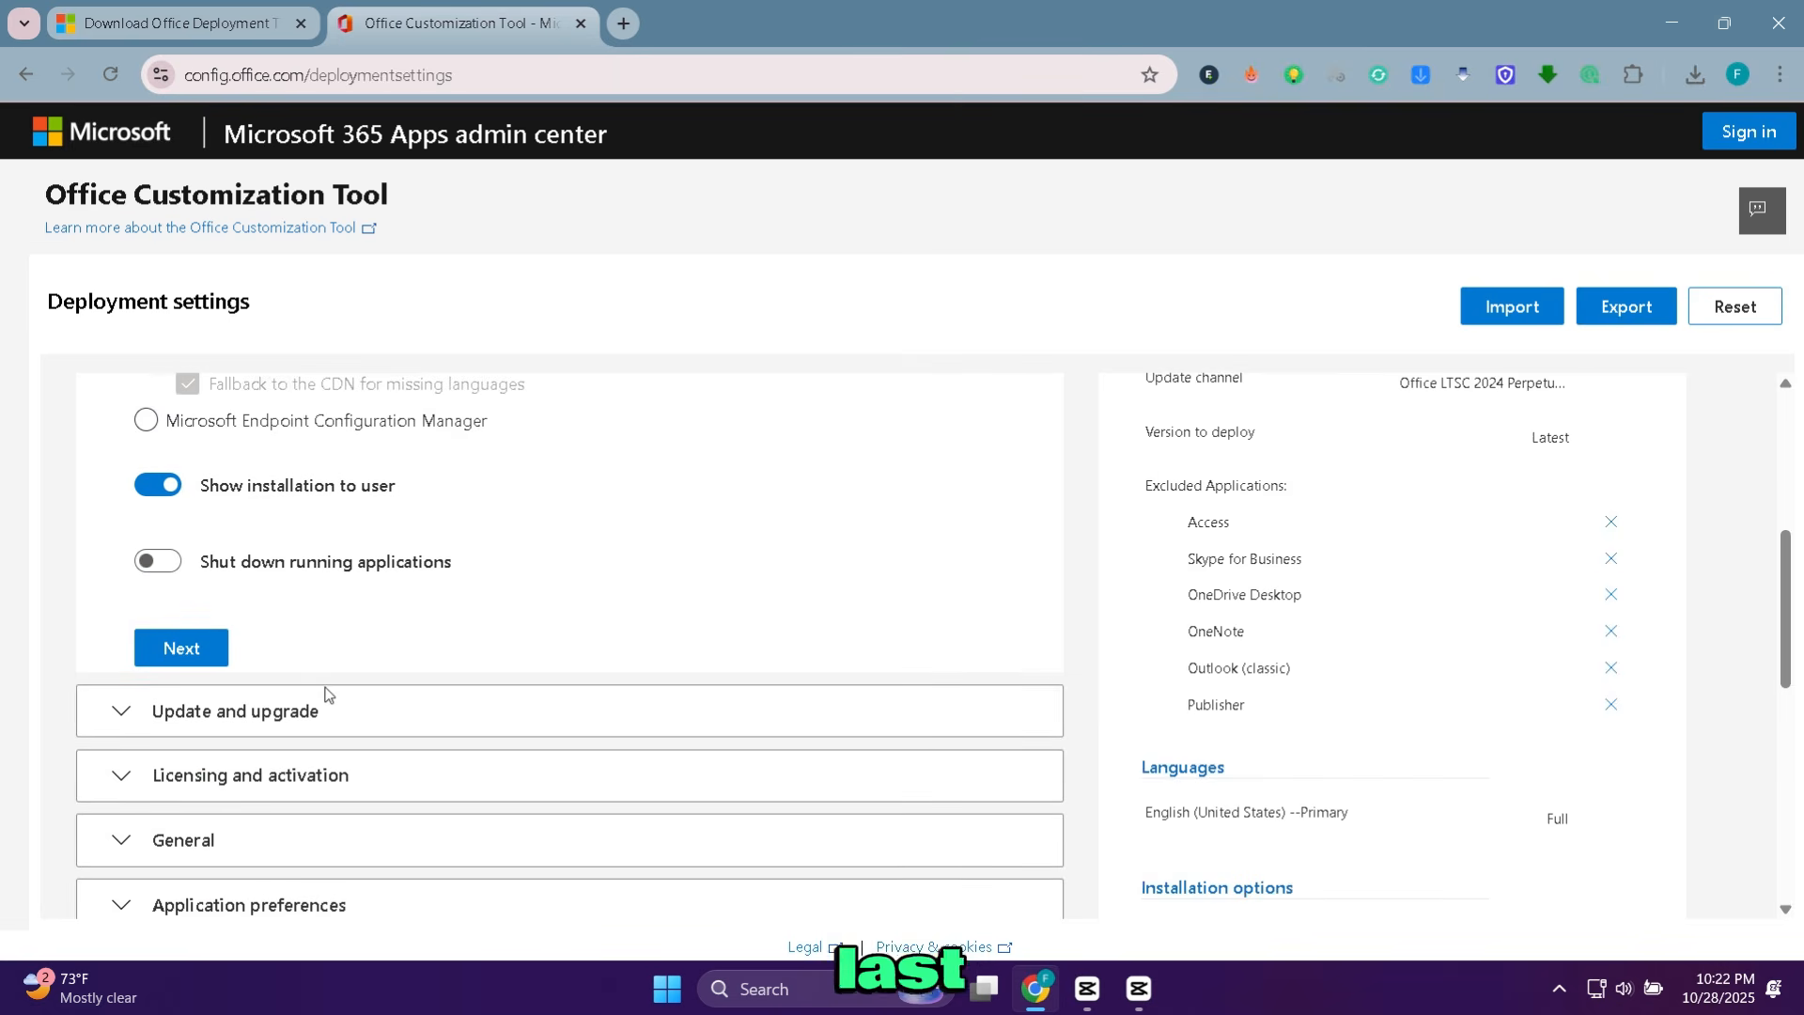
pyautogui.scroll(-5, 1083, 616)
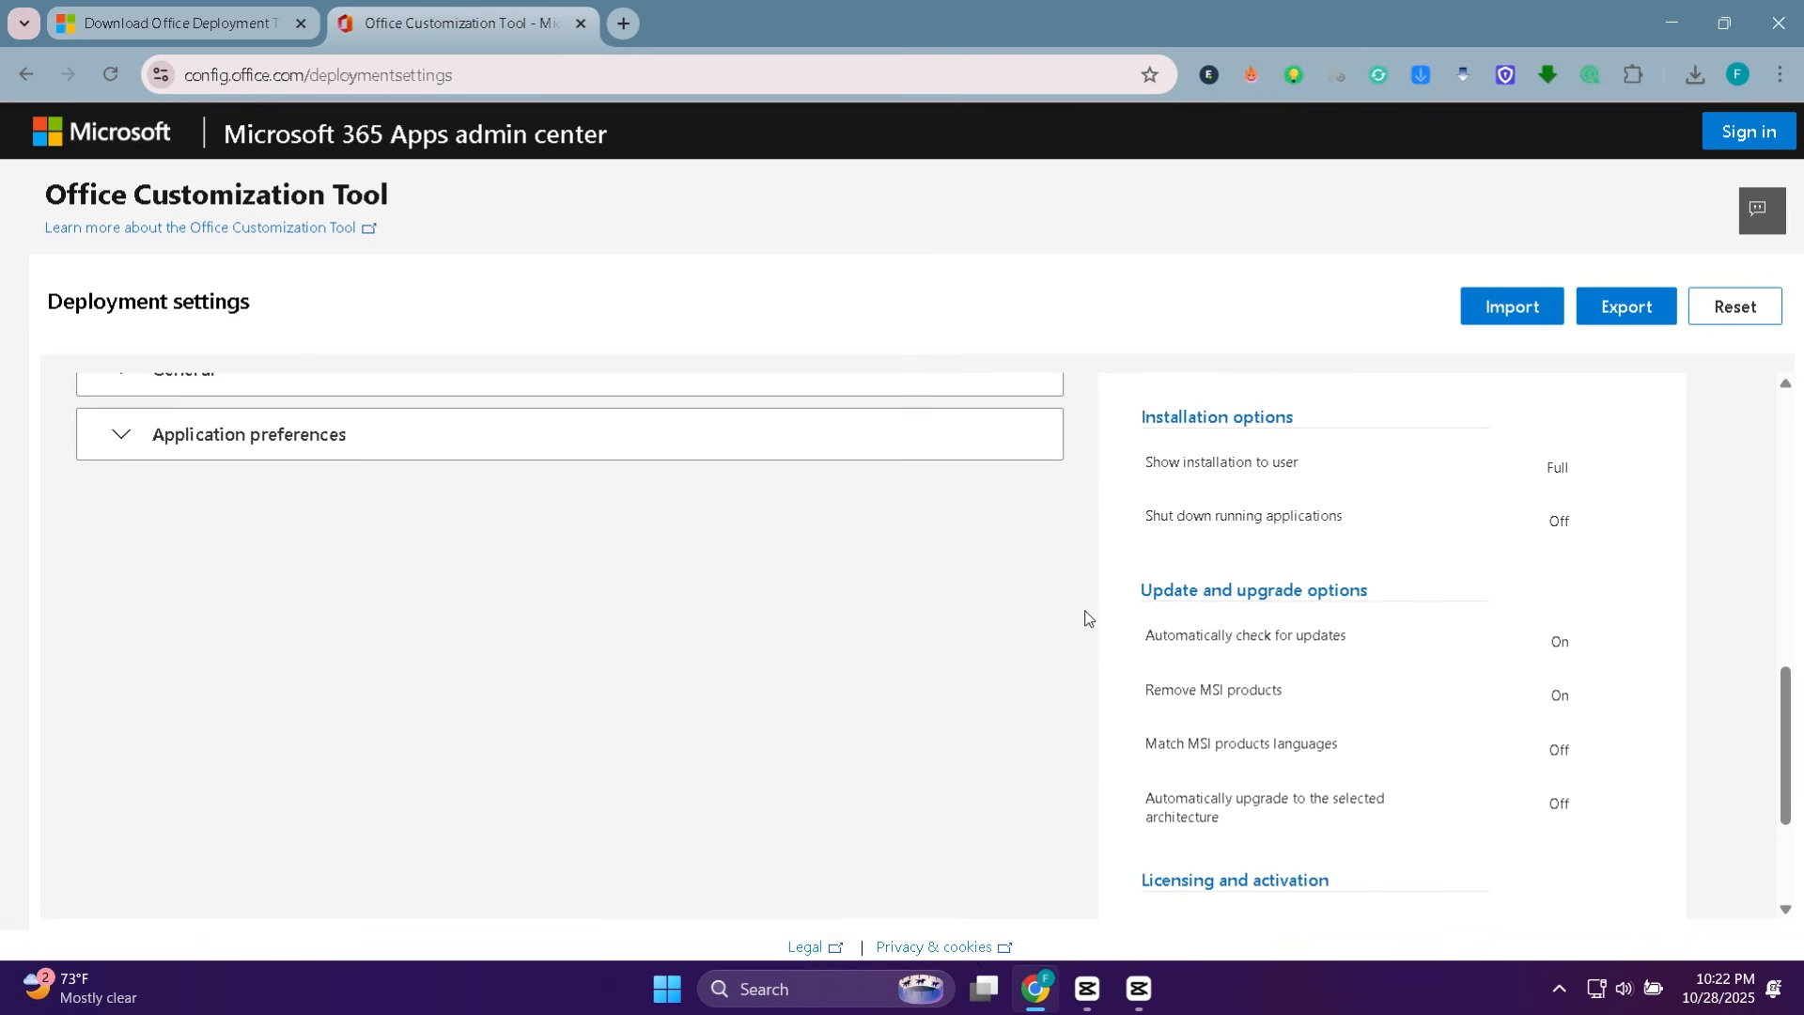
pyautogui.click(195, 441)
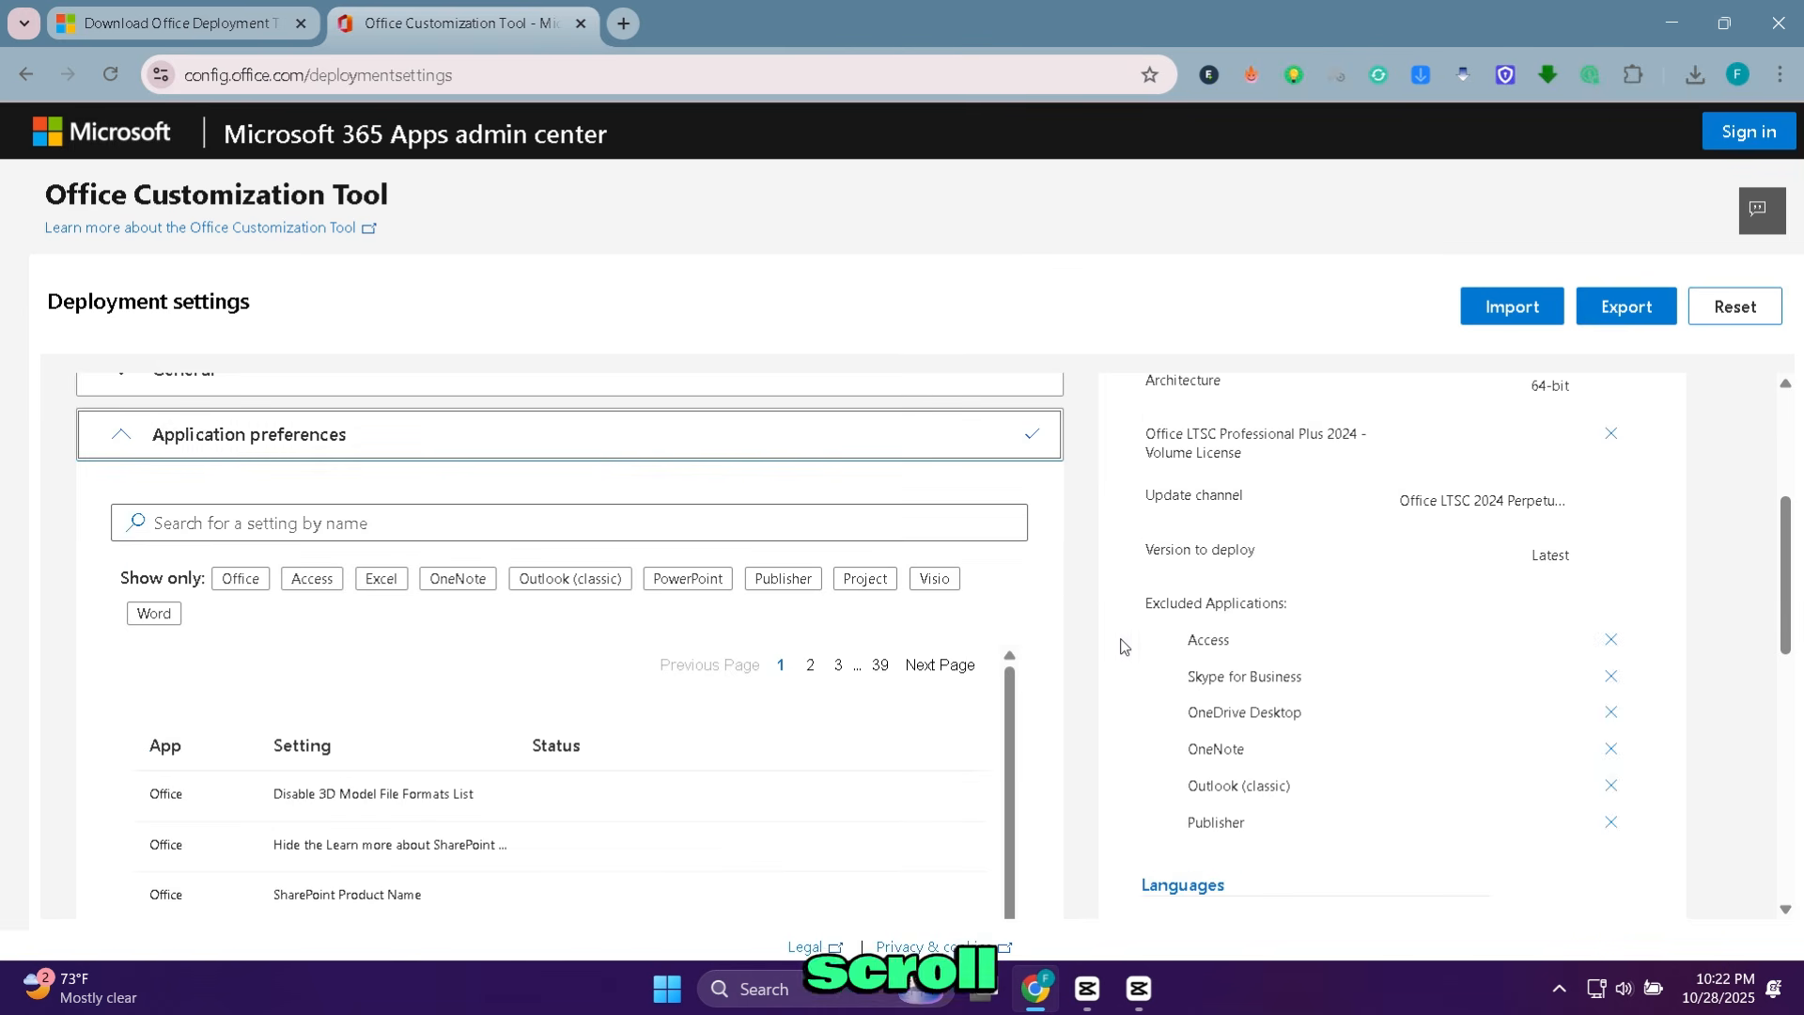
pyautogui.scroll(-8, 1084, 624)
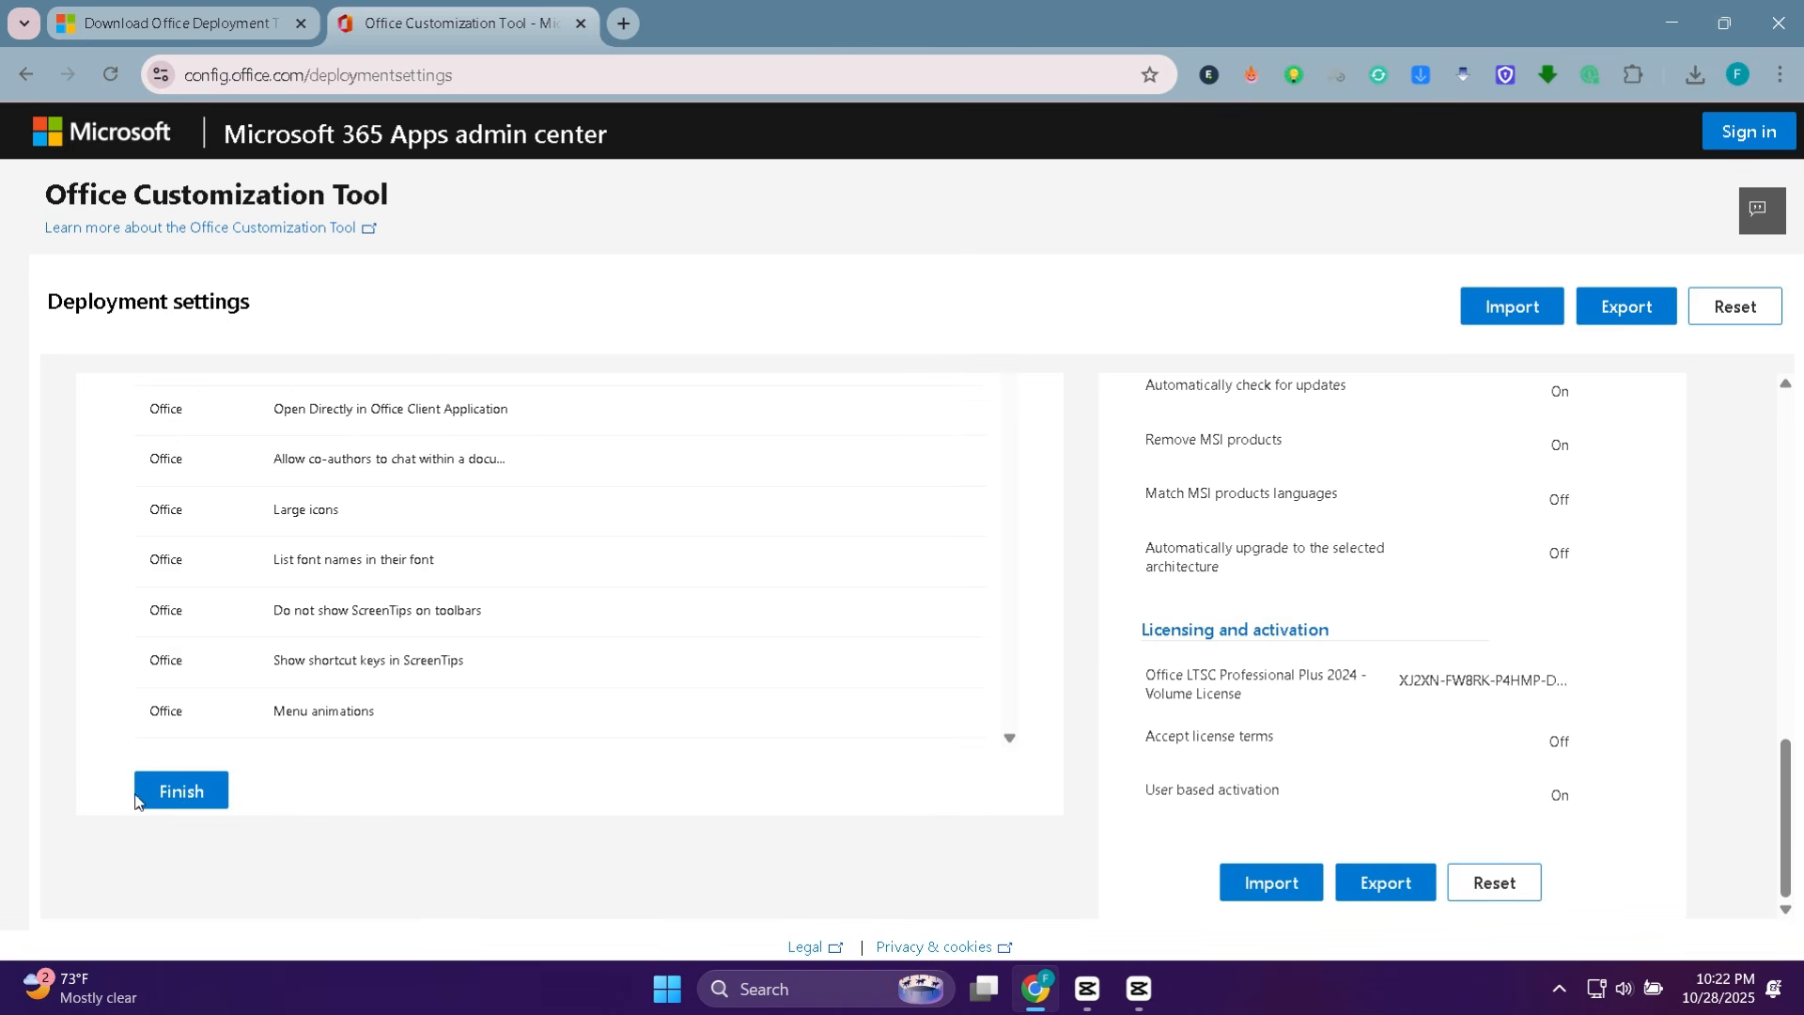
pyautogui.click(150, 796)
pyautogui.scroll(3, 338, 766)
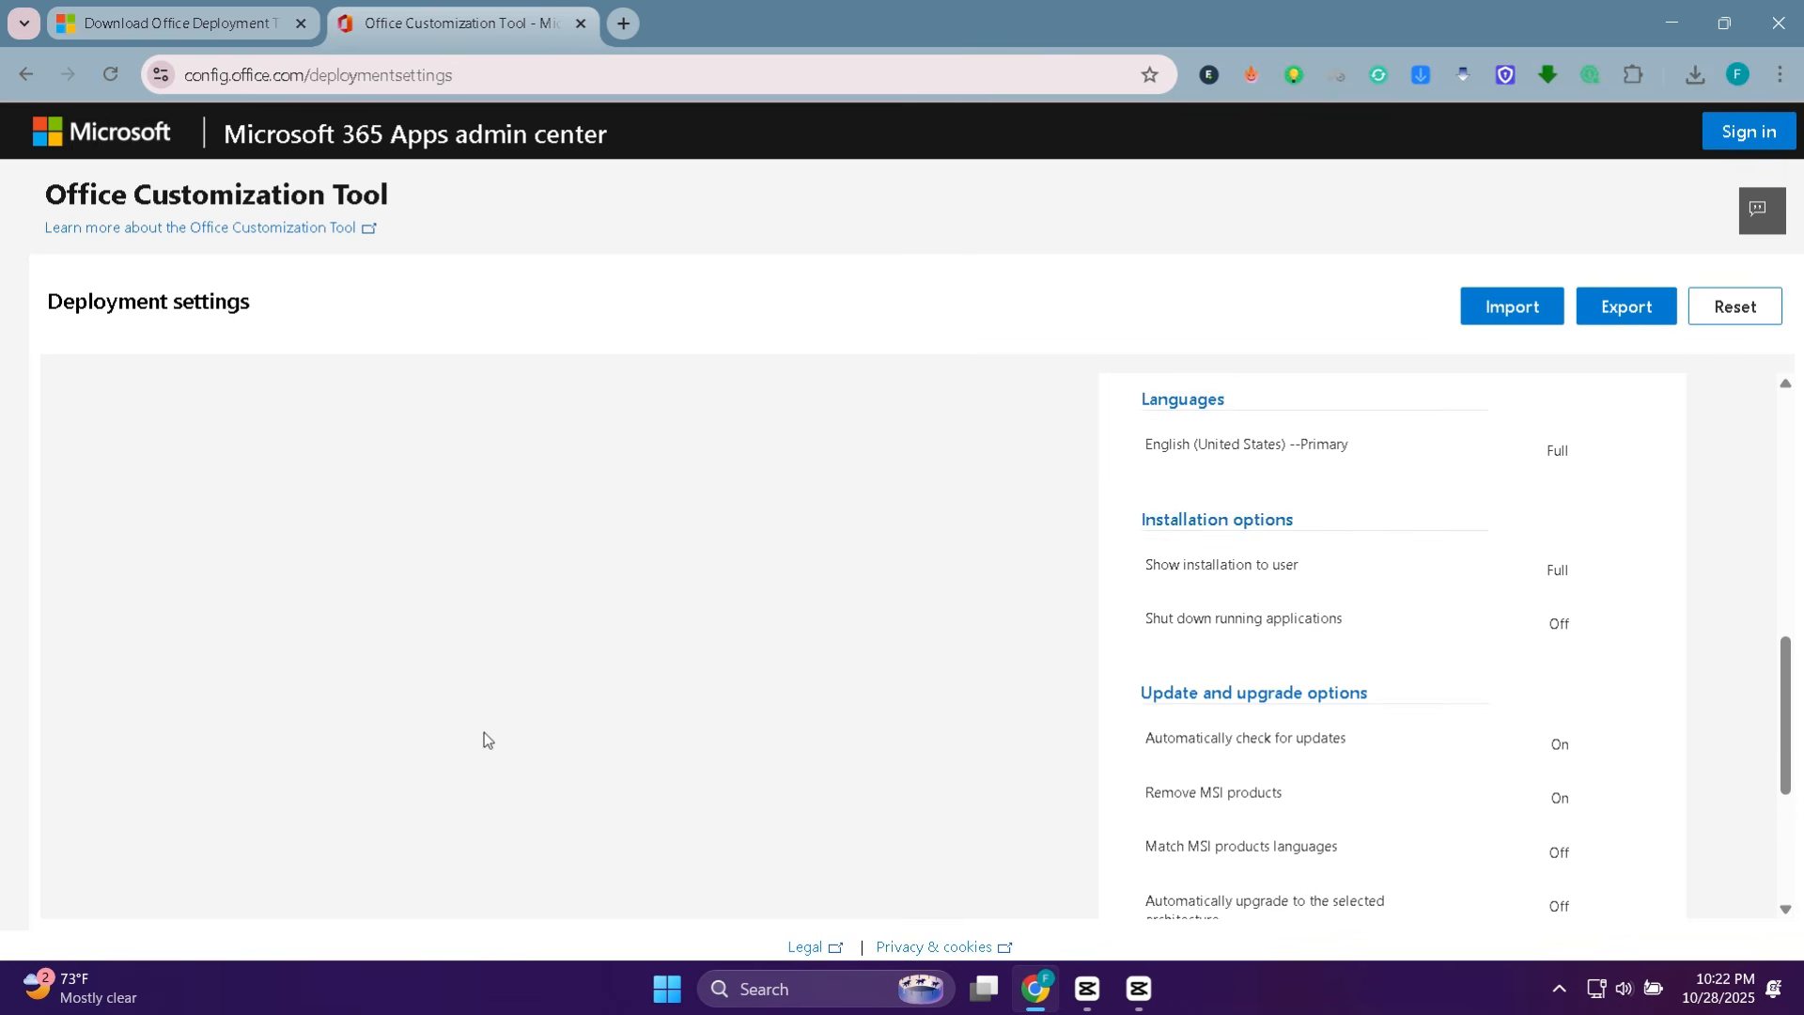
pyautogui.scroll(-4, 583, 728)
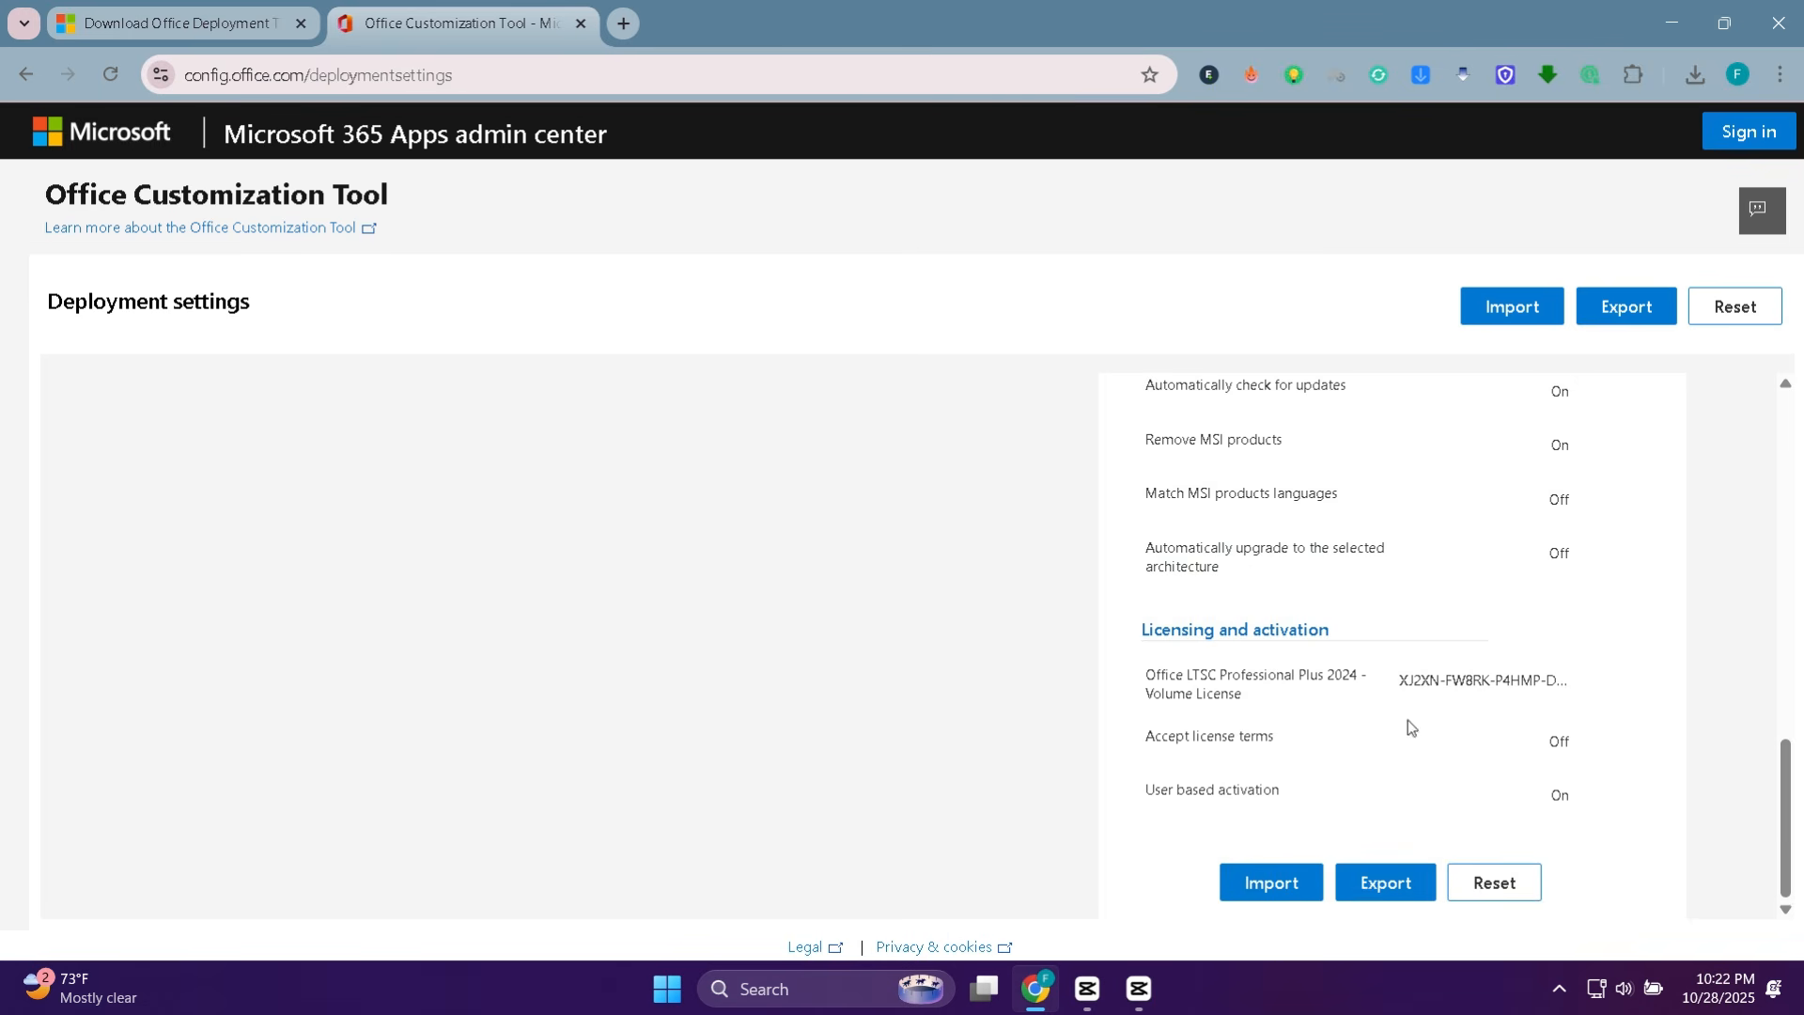
# Export the configuration to an XML file named Configuration, with Office Open XML formats as default and the license terms accepted
pyautogui.click(1404, 884)
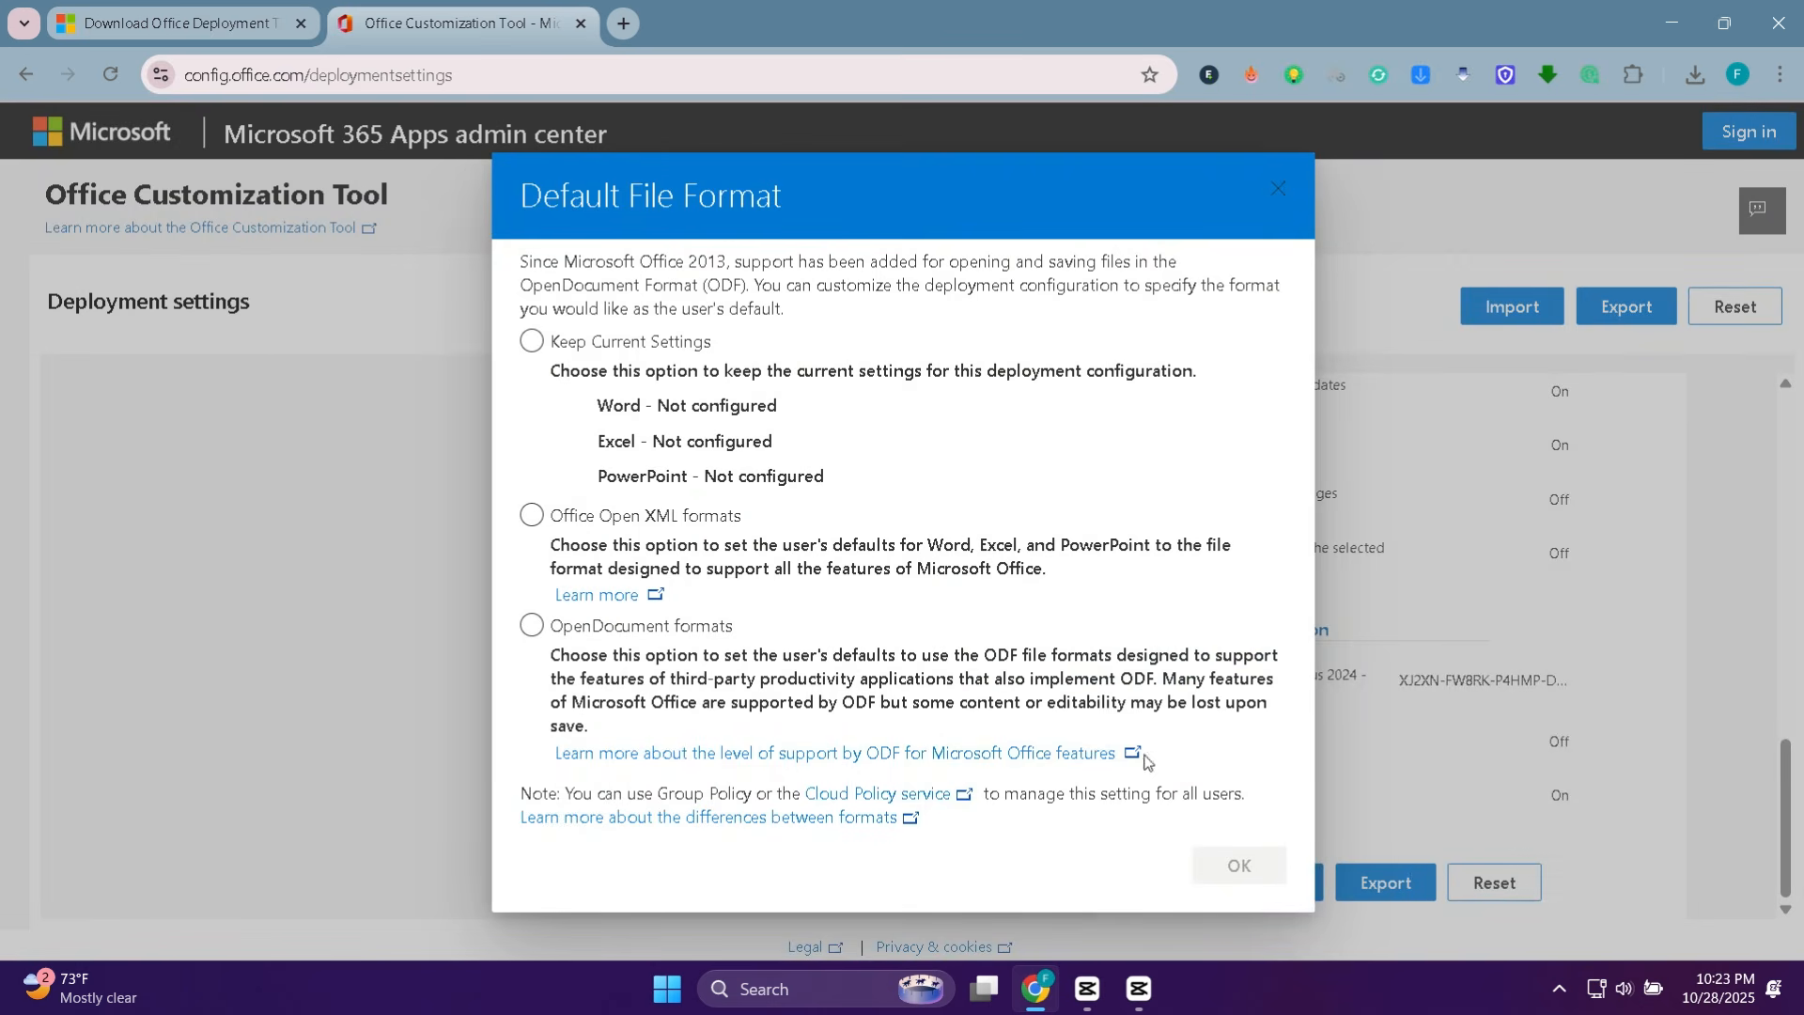
pyautogui.click(602, 529)
pyautogui.click(636, 526)
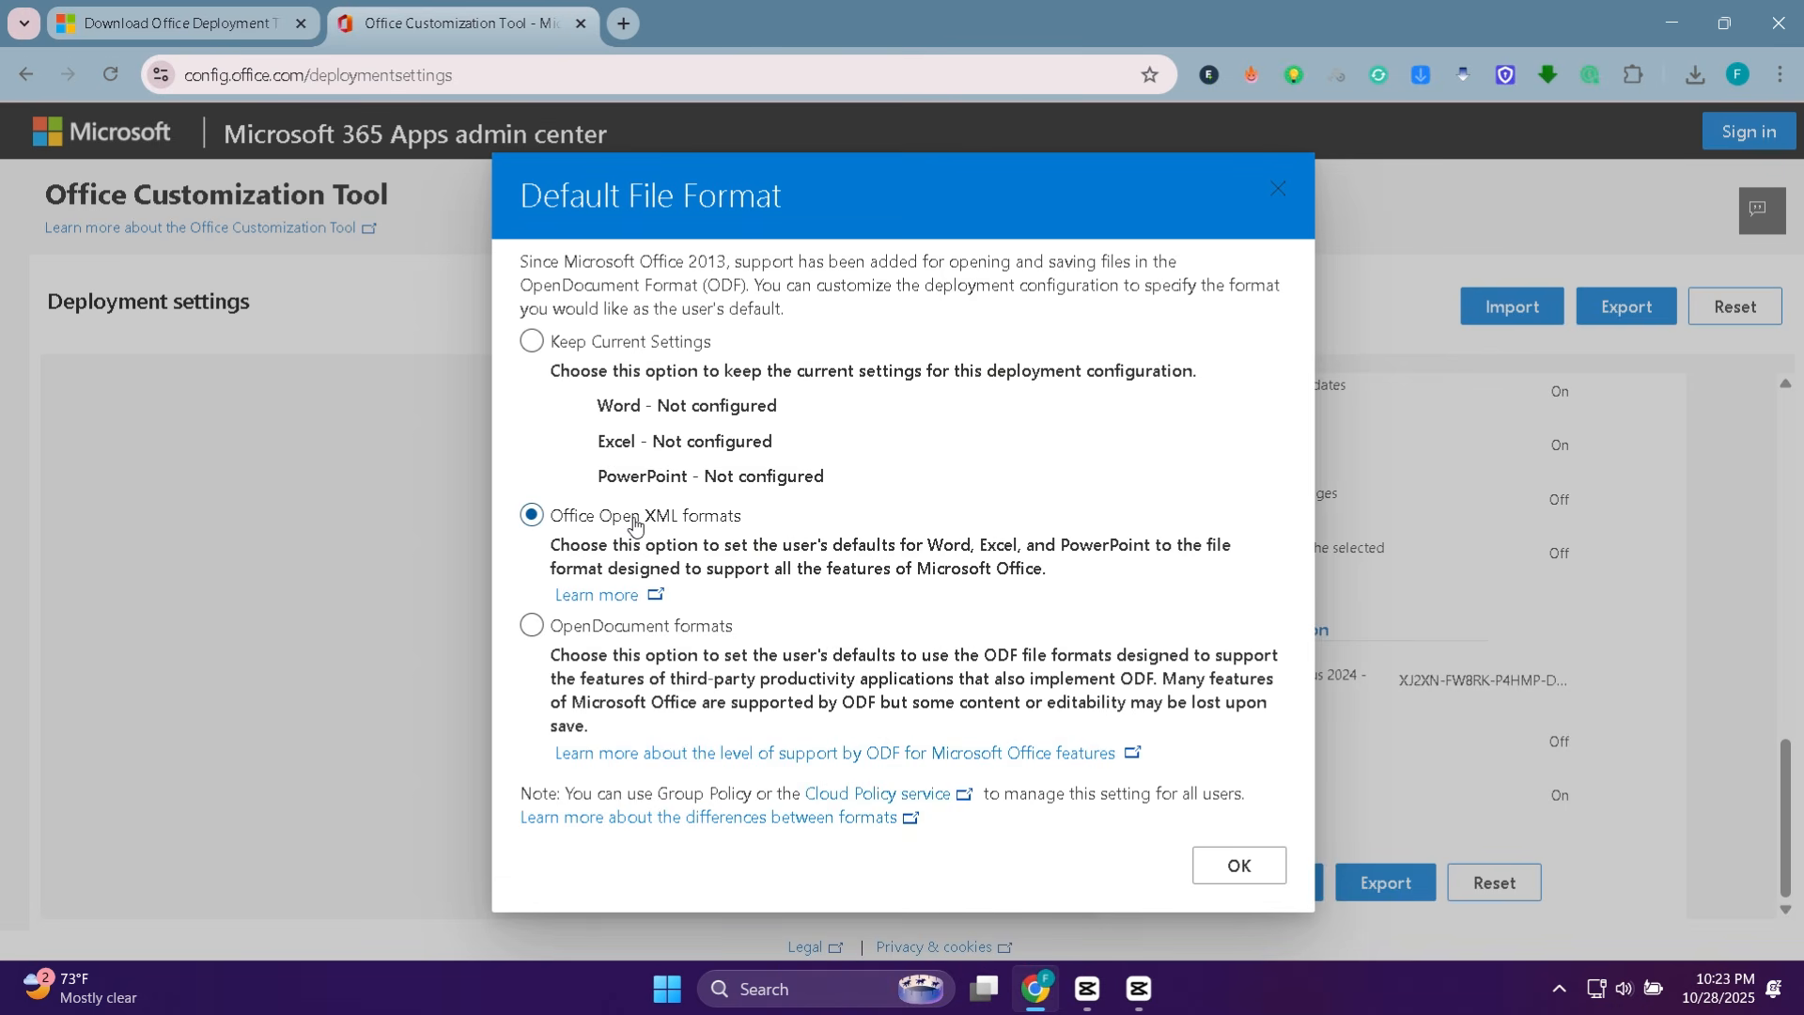
pyautogui.click(1237, 866)
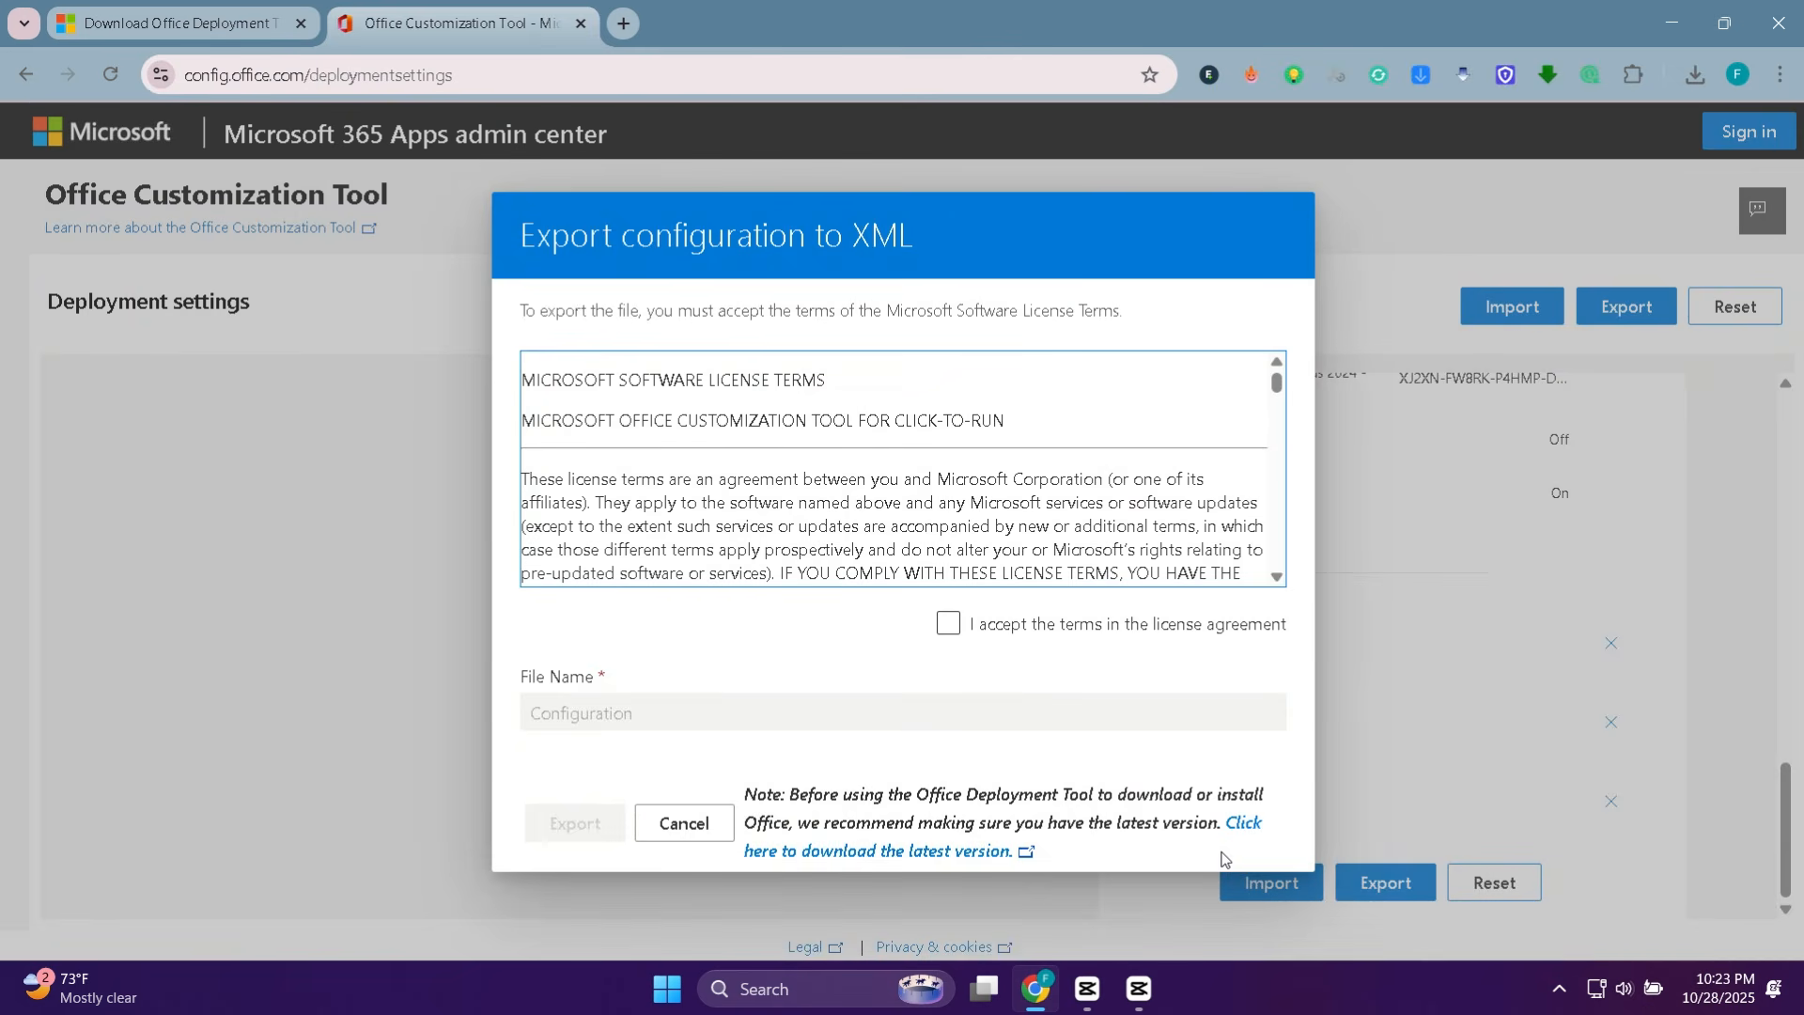
pyautogui.click(1031, 620)
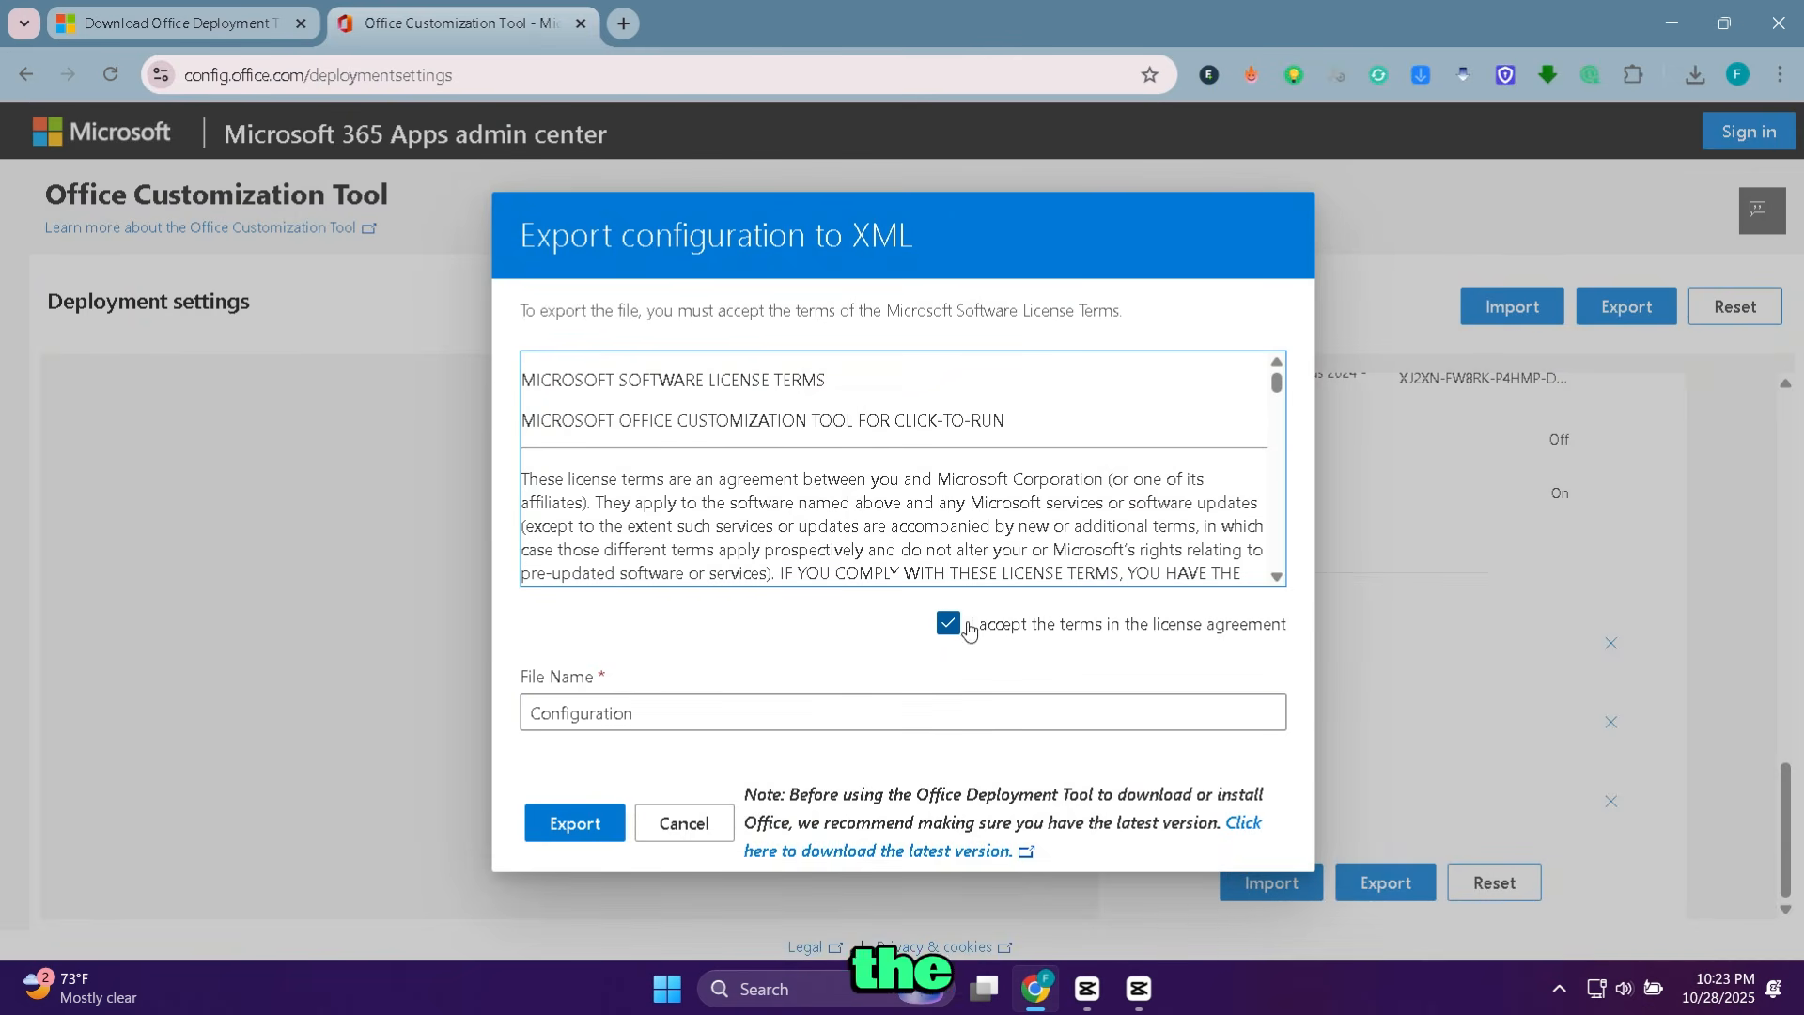
pyautogui.click(574, 823)
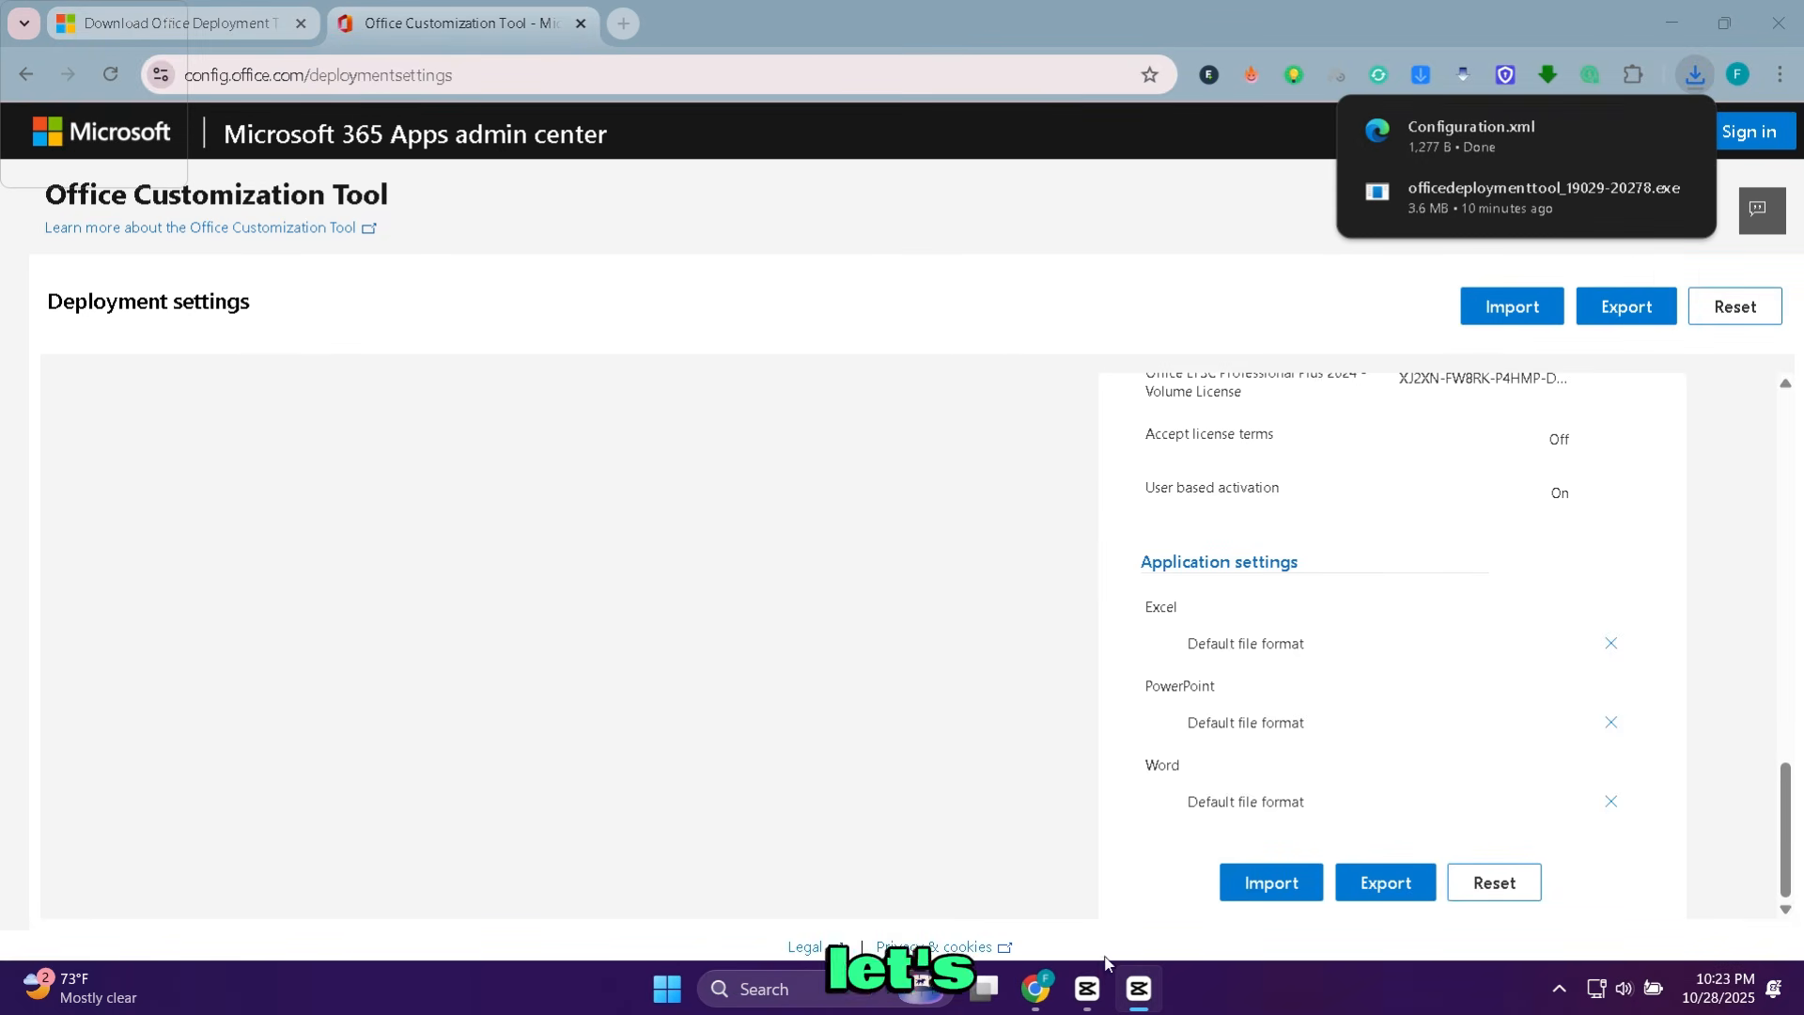
# Show the downloaded Configuration.xml in File Explorer, minimize the browser, and copy it together with the Office Deployment Tool installer
pyautogui.click(1632, 138)
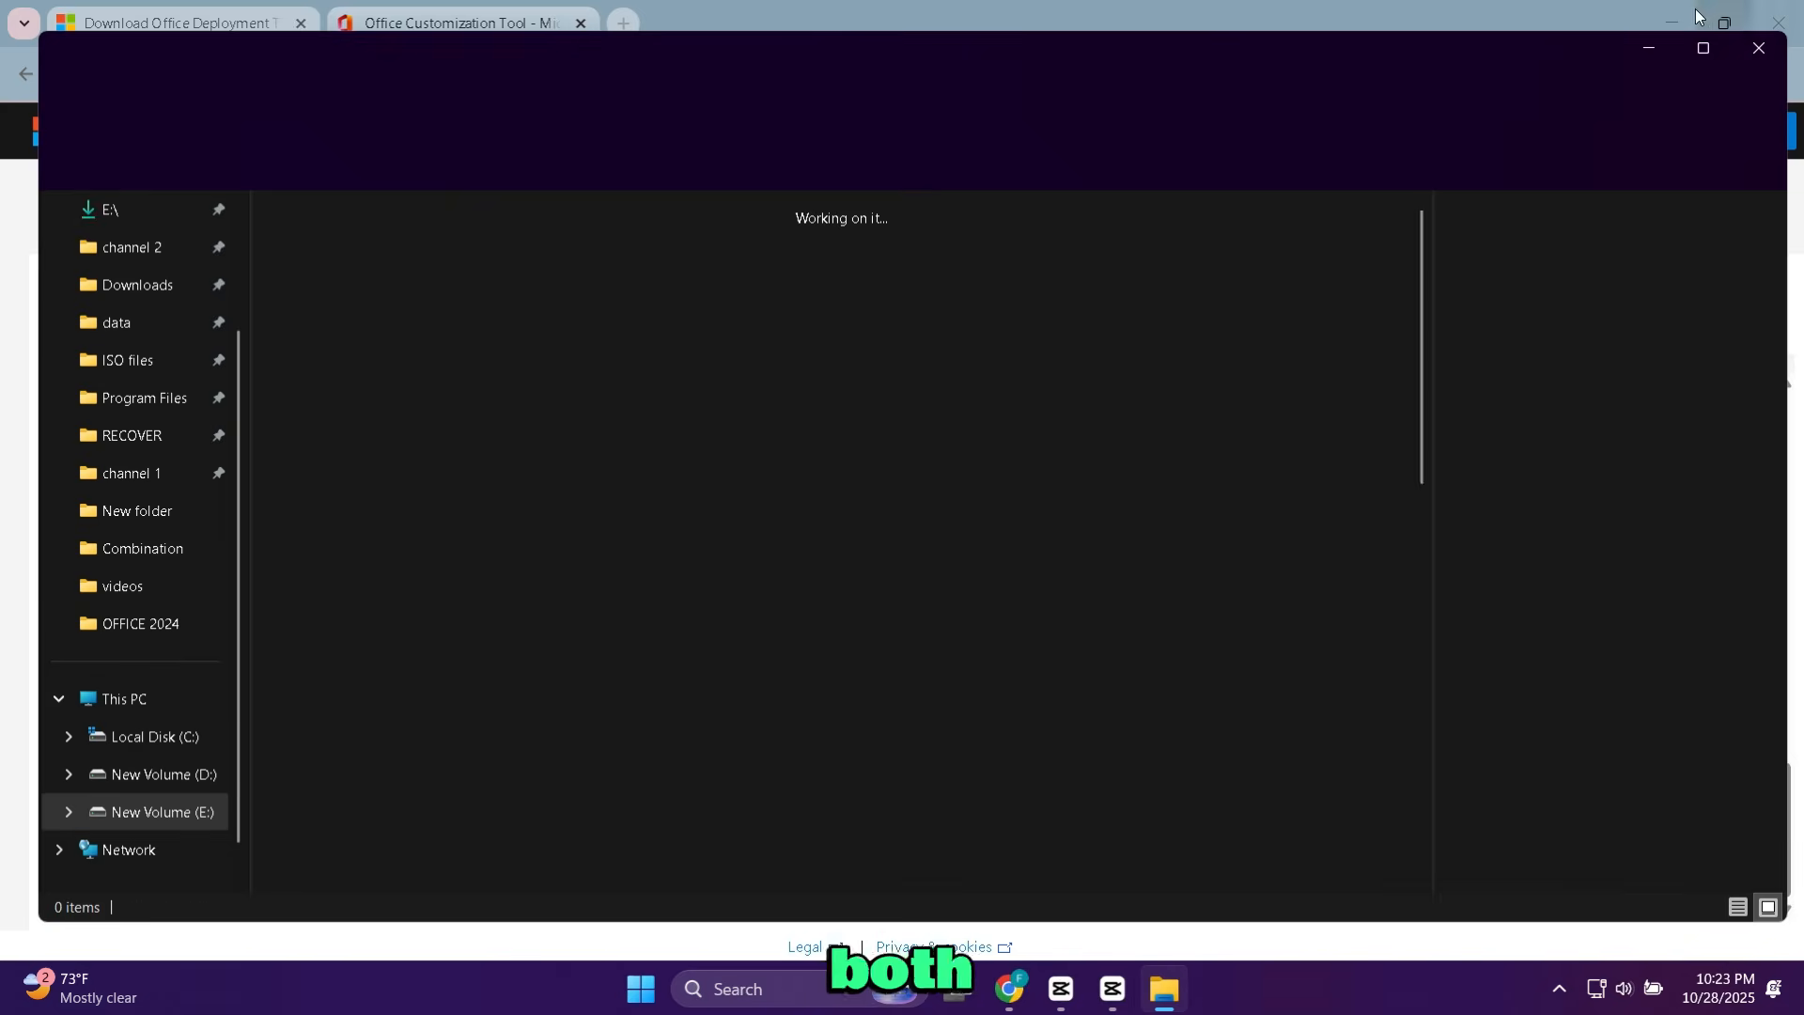
pyautogui.click(1661, 45)
pyautogui.click(1671, 22)
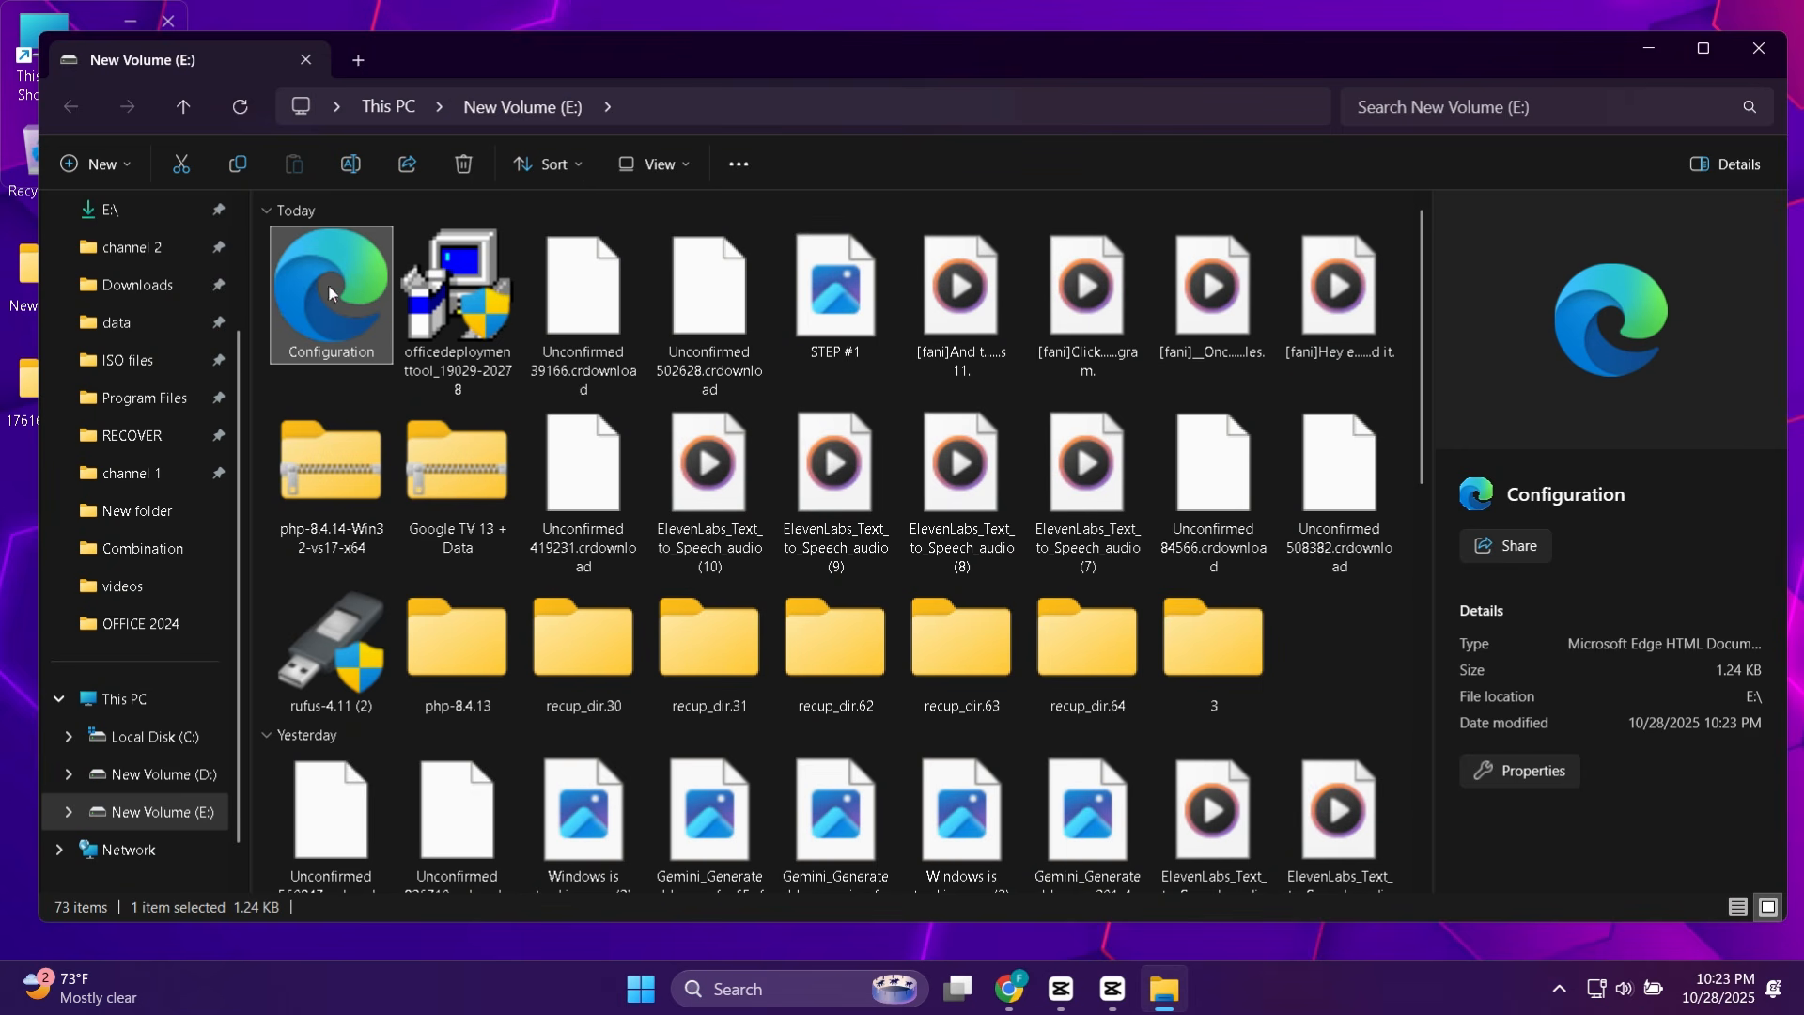
pyautogui.keyDown('ctrl'); pyautogui.click(462, 317); pyautogui.keyUp('ctrl')
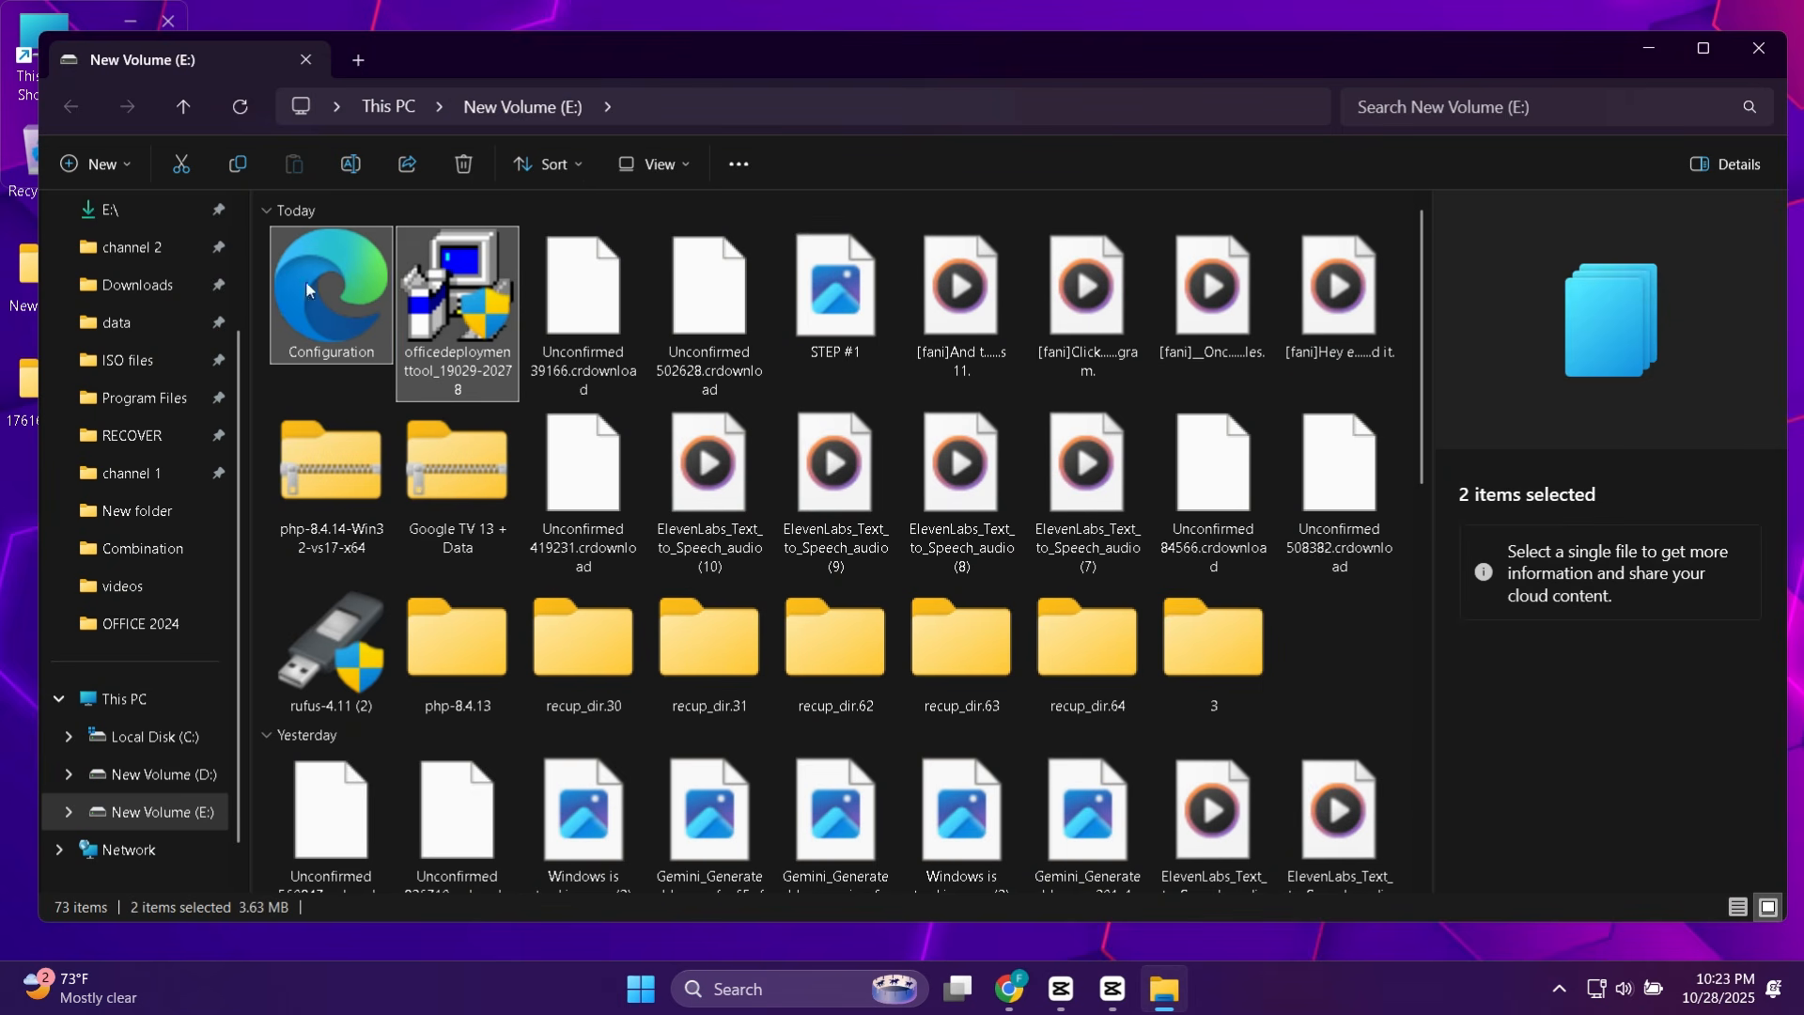
pyautogui.rightClick(375, 276)
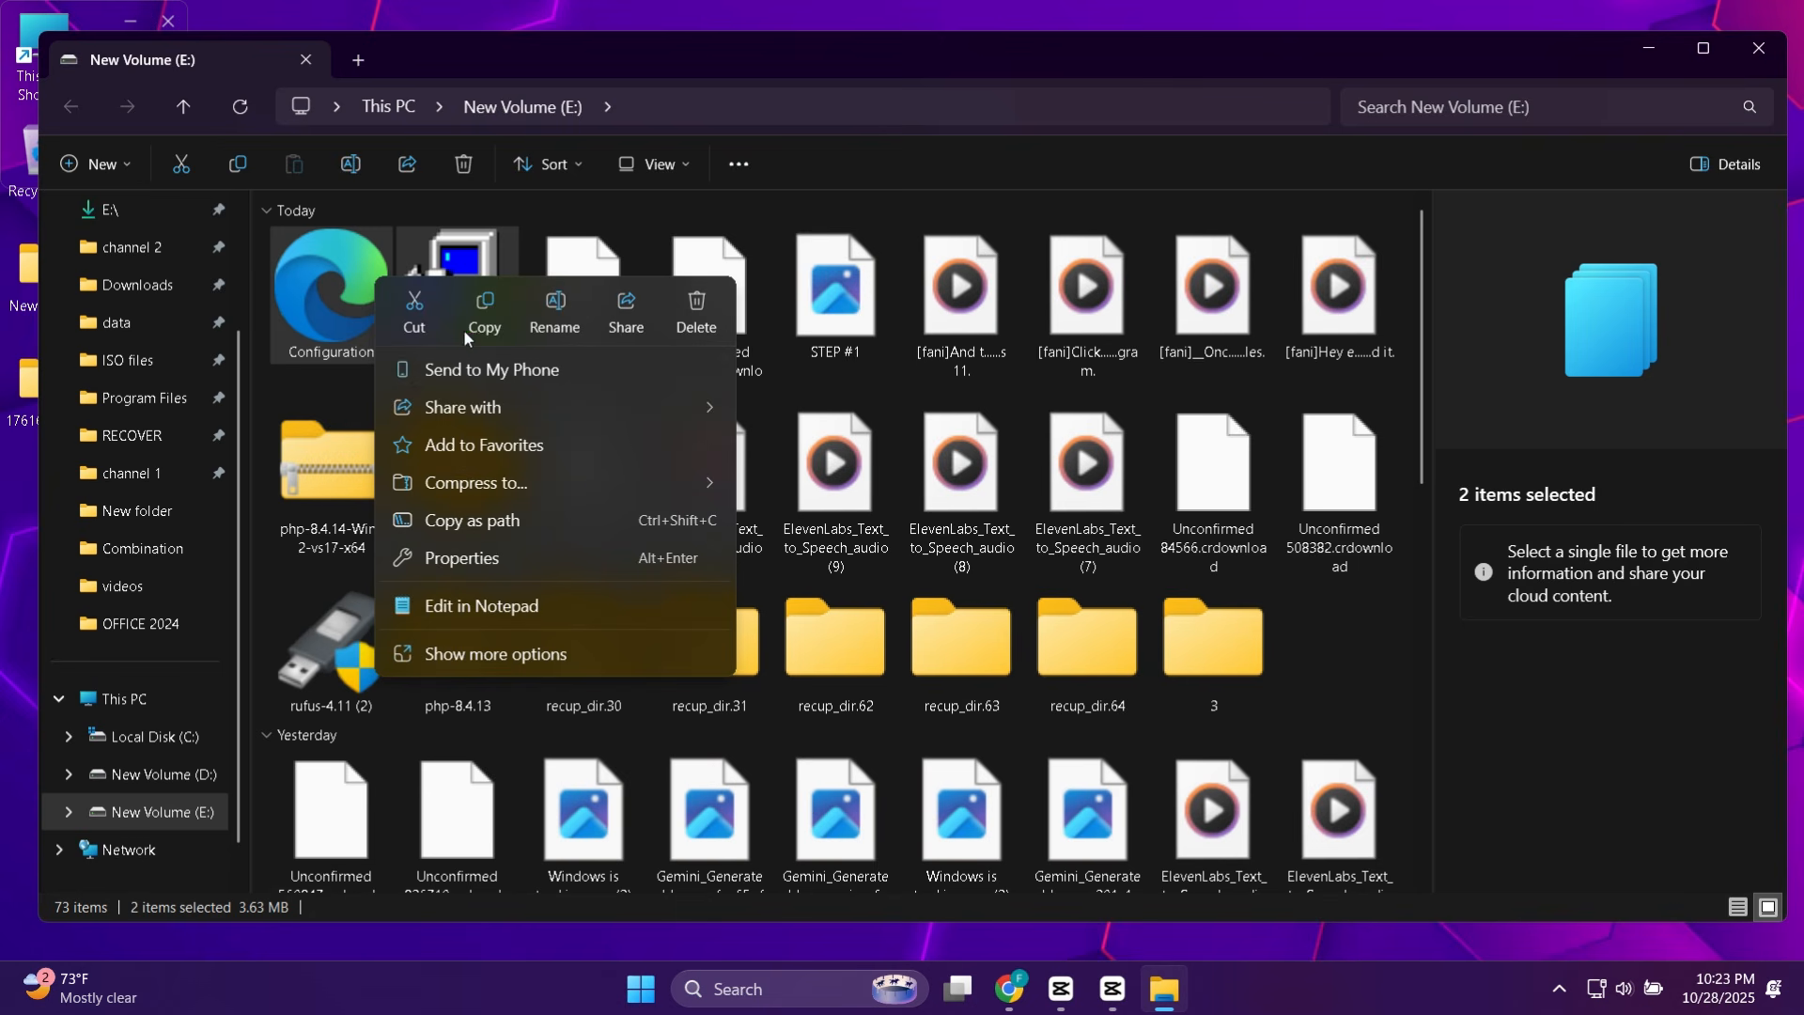
pyautogui.click(489, 324)
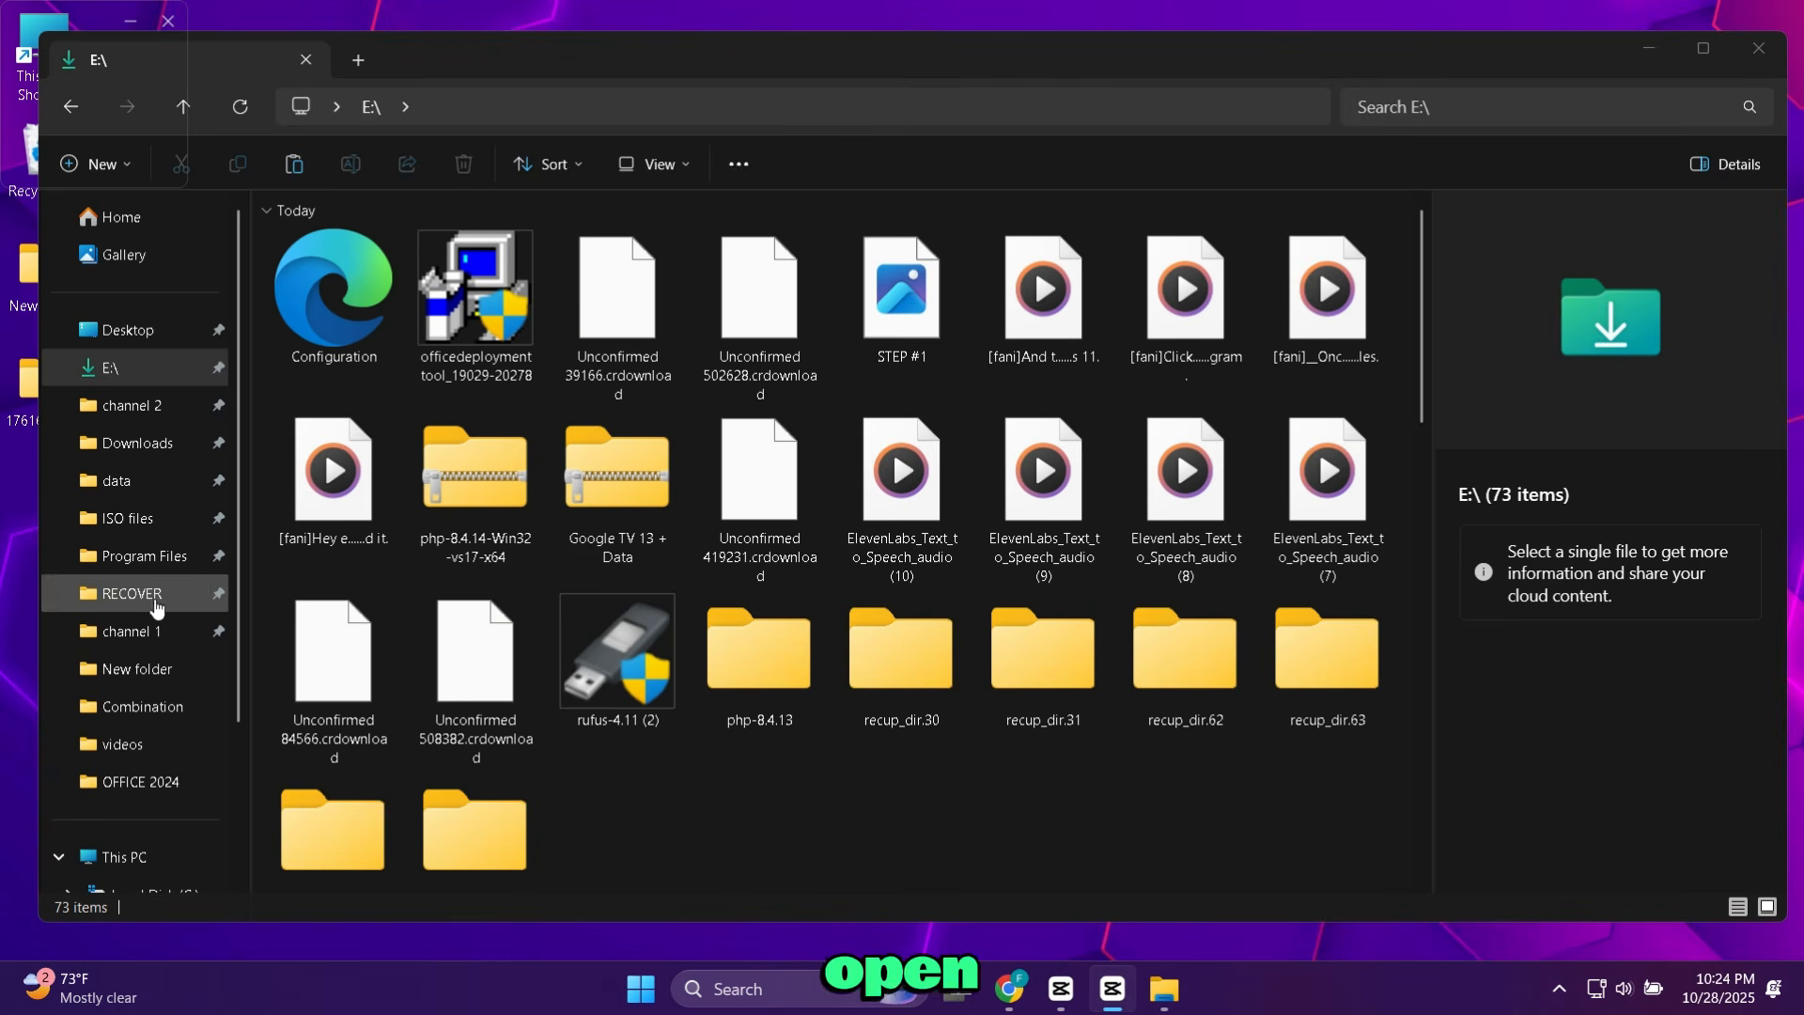
# Create a new folder named Office2024 in the root of Local Disk (C:)
pyautogui.scroll(-3, 157, 609)
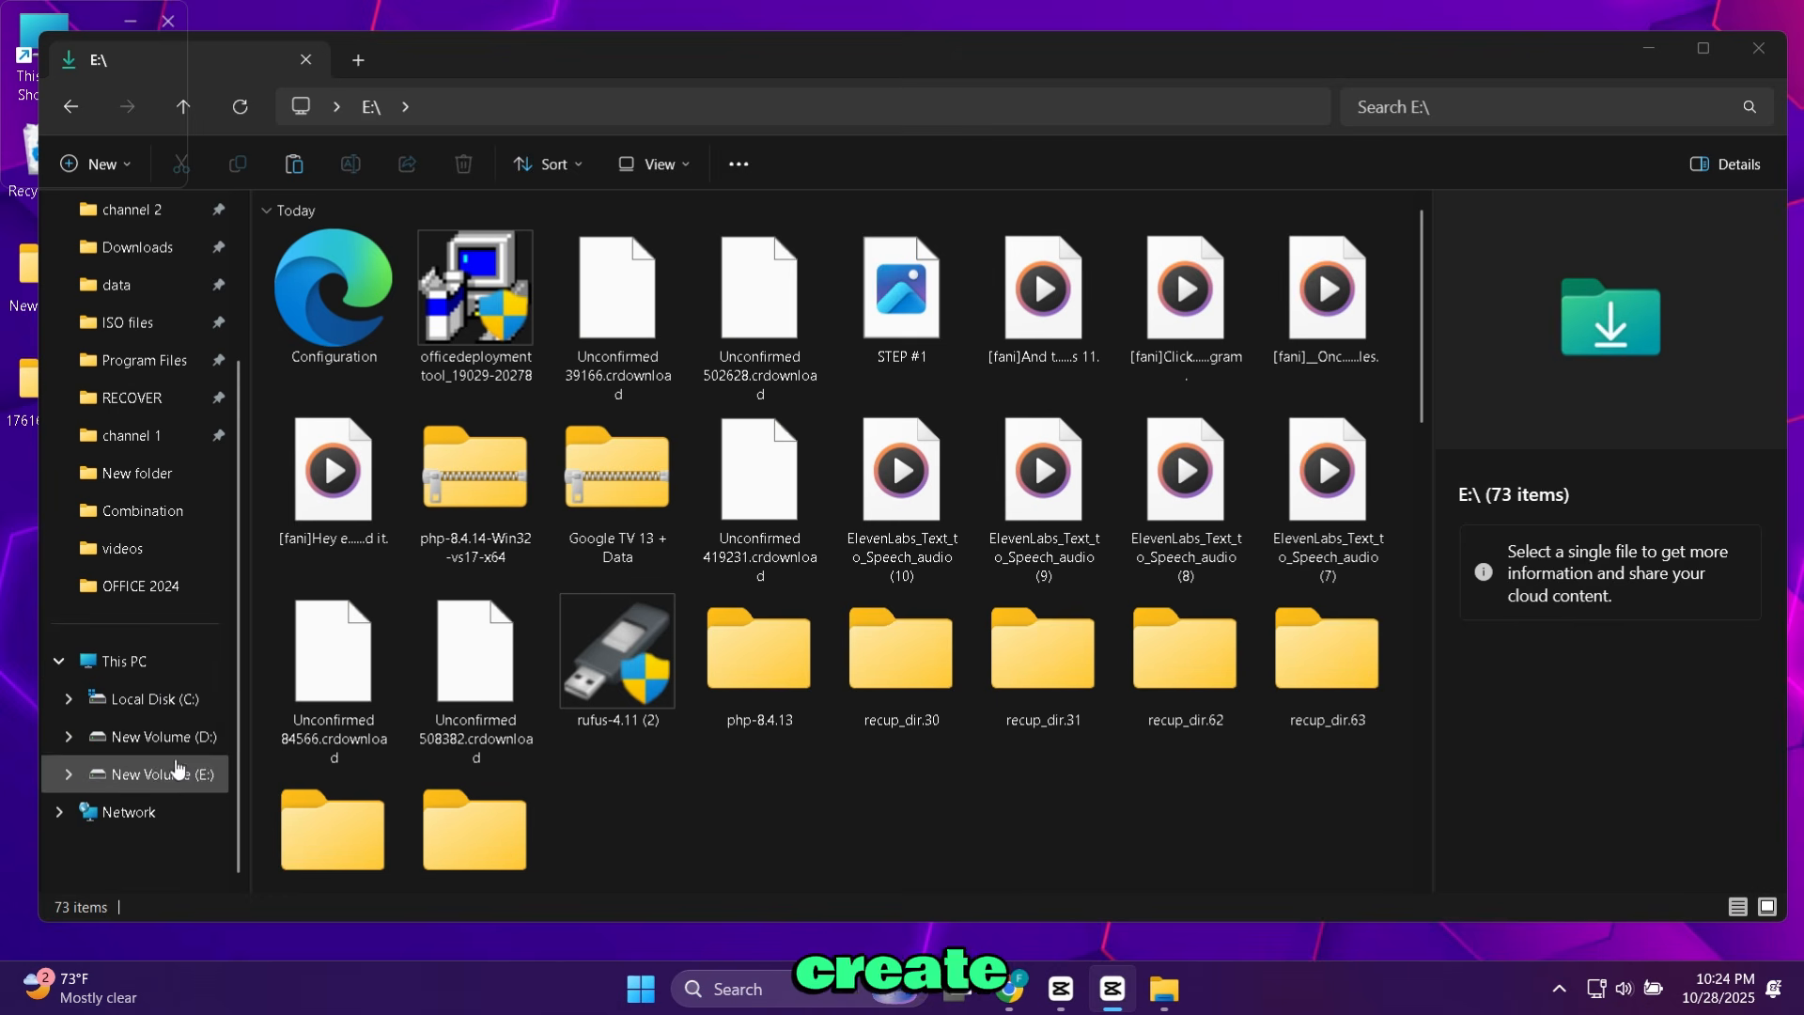
pyautogui.click(188, 703)
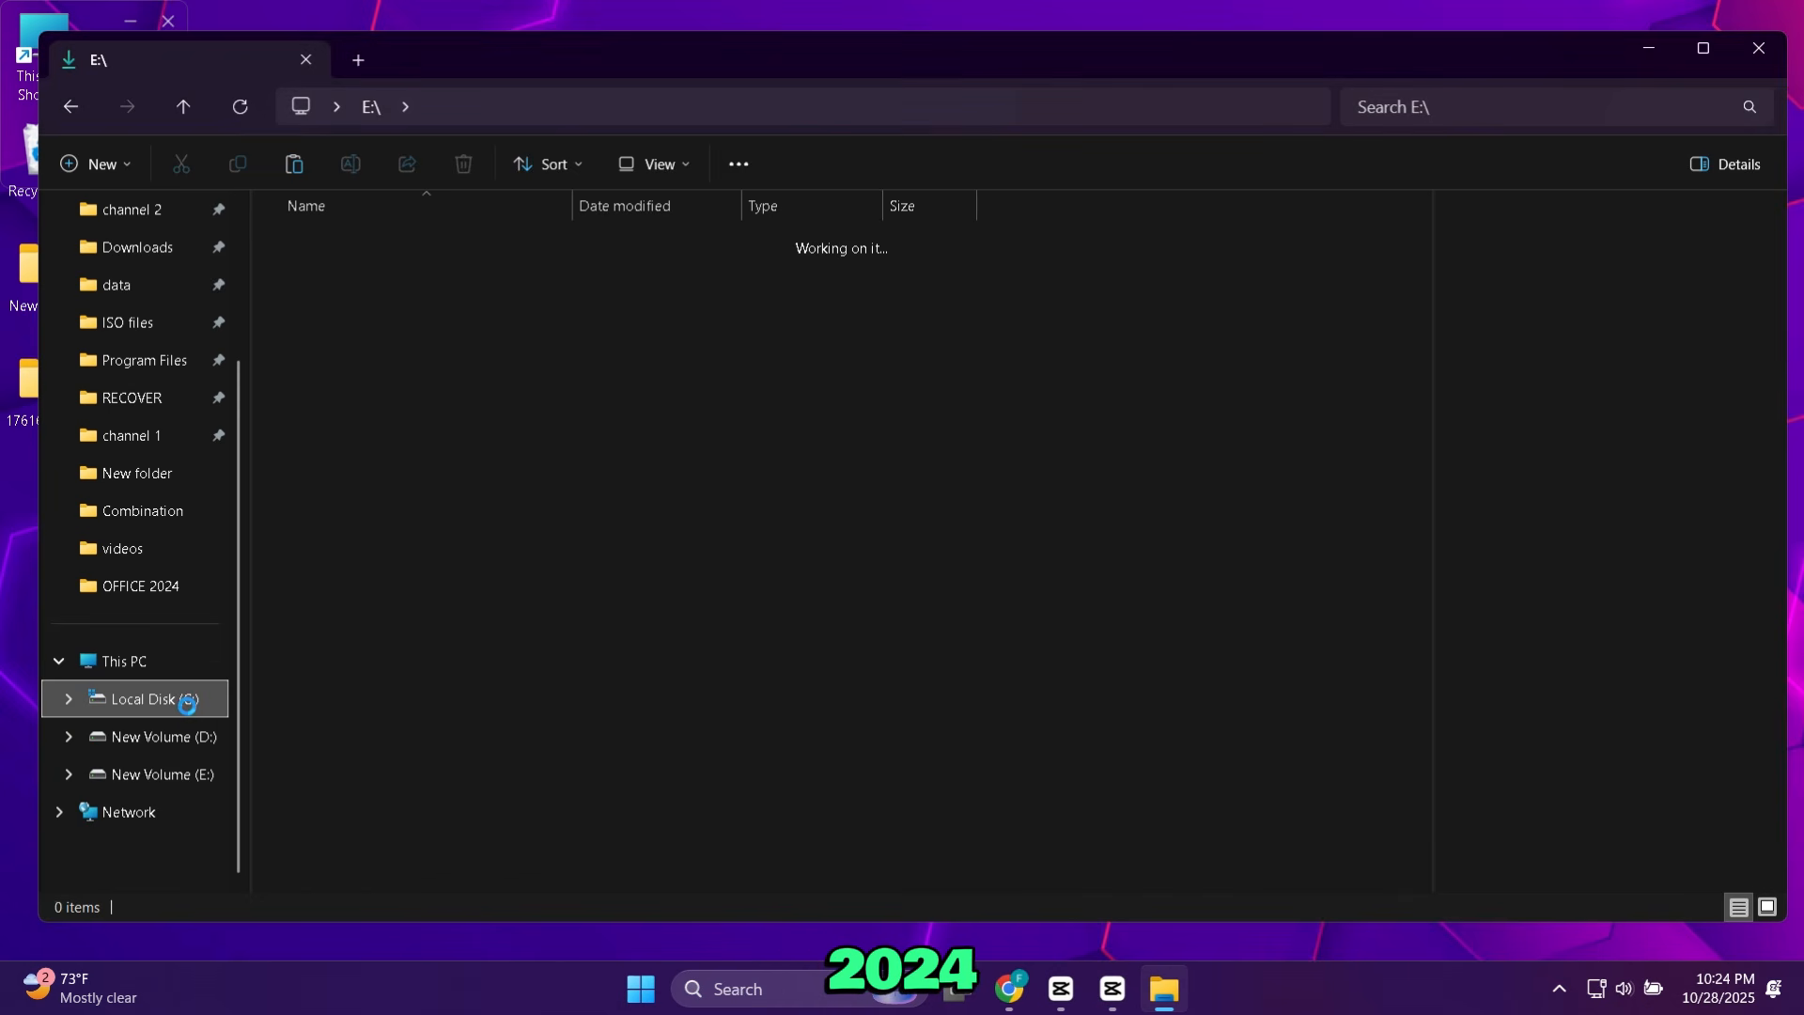
pyautogui.rightClick(390, 677)
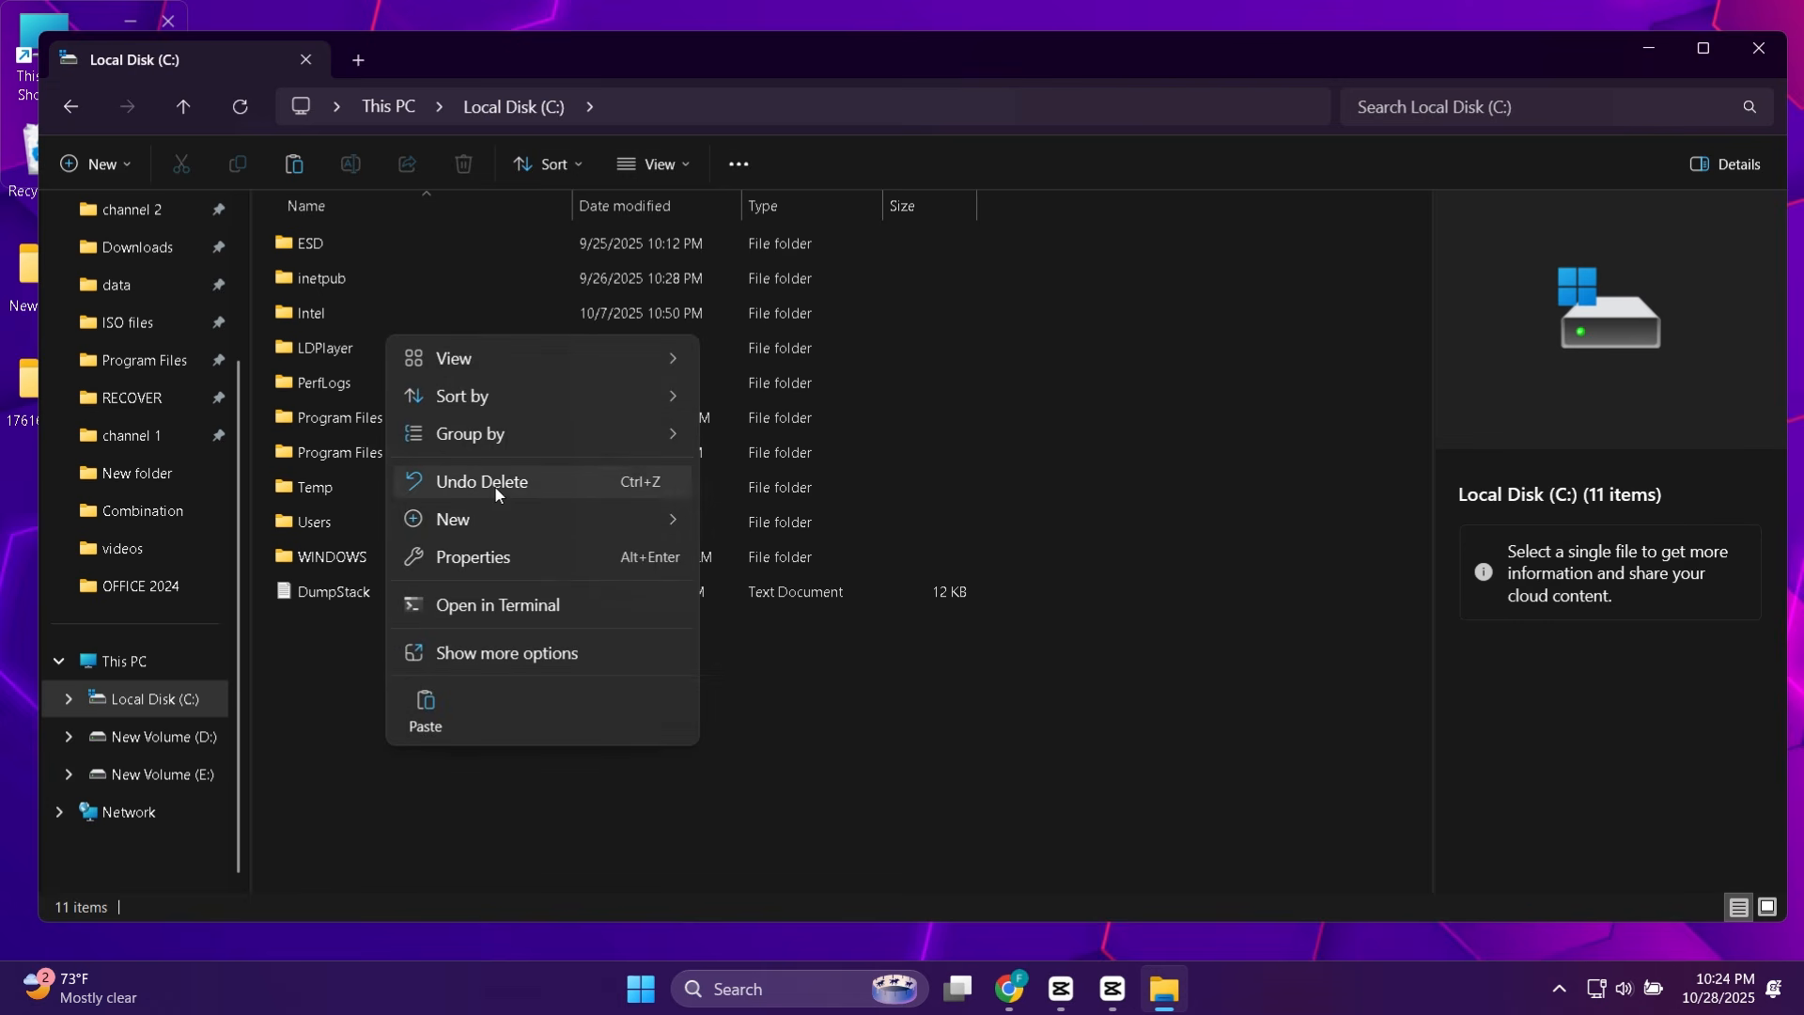
pyautogui.moveTo(506, 519)
pyautogui.click(742, 526)
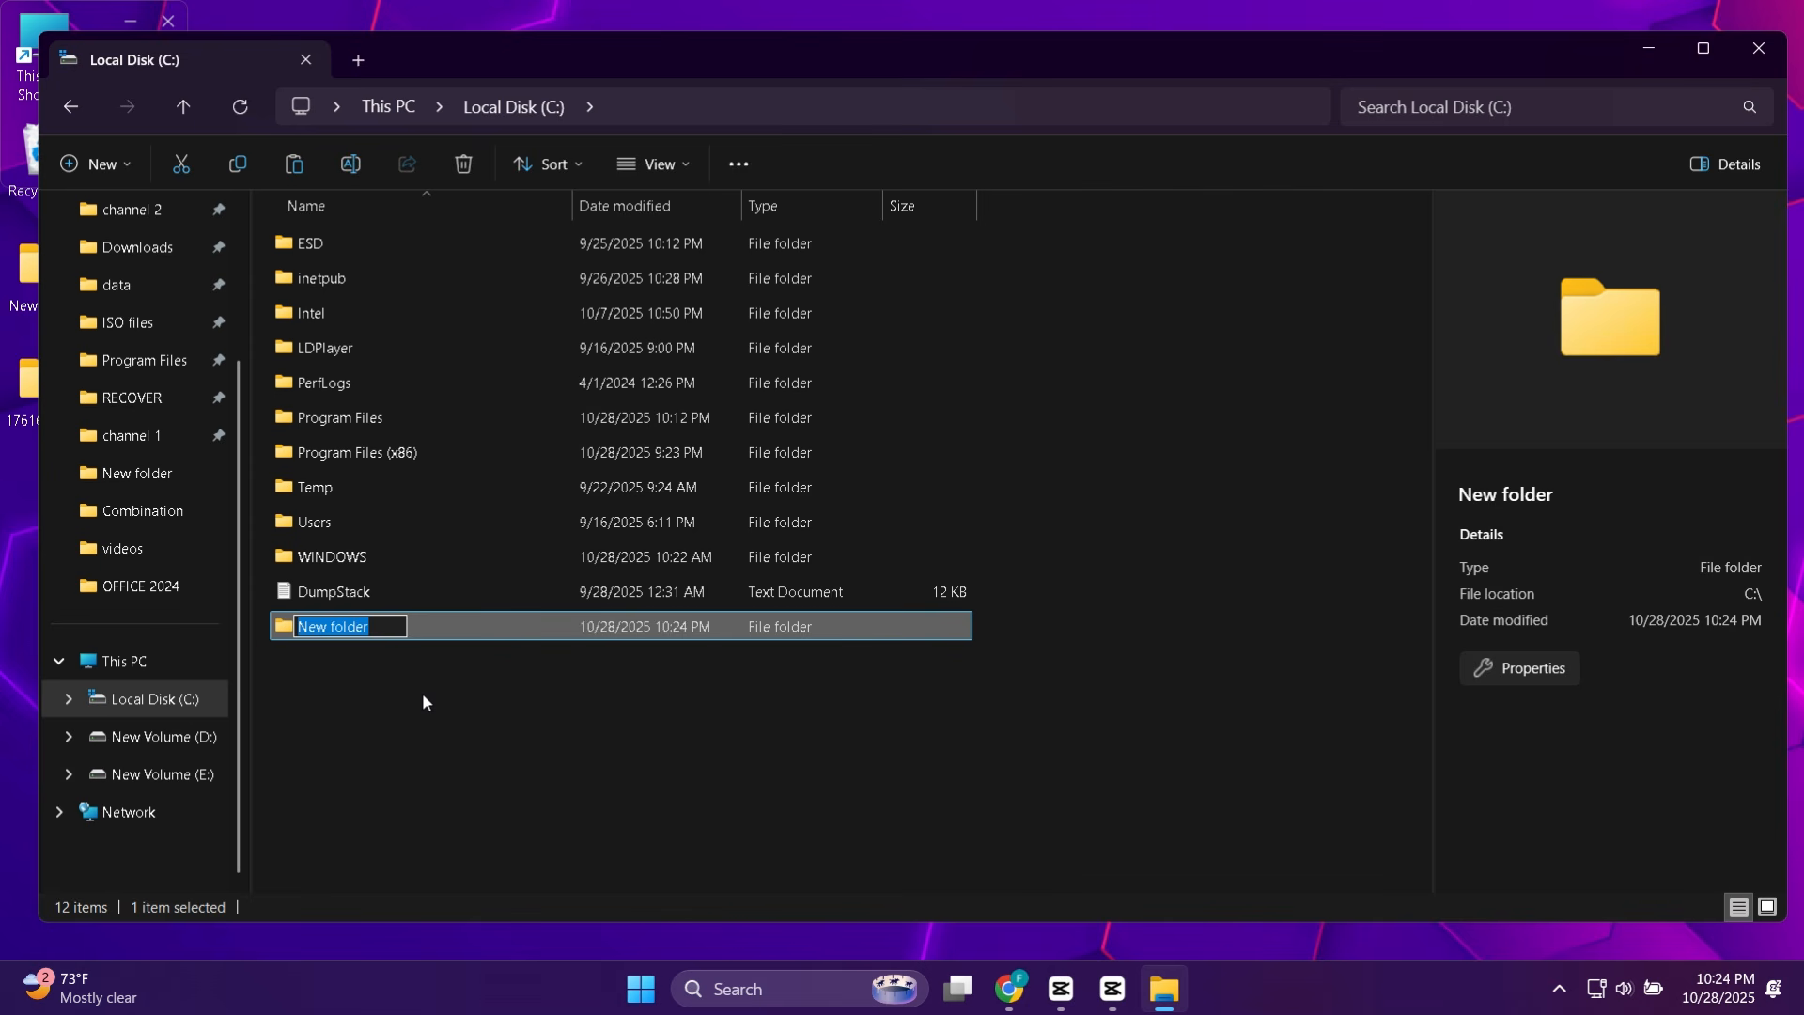
pyautogui.write('Of')
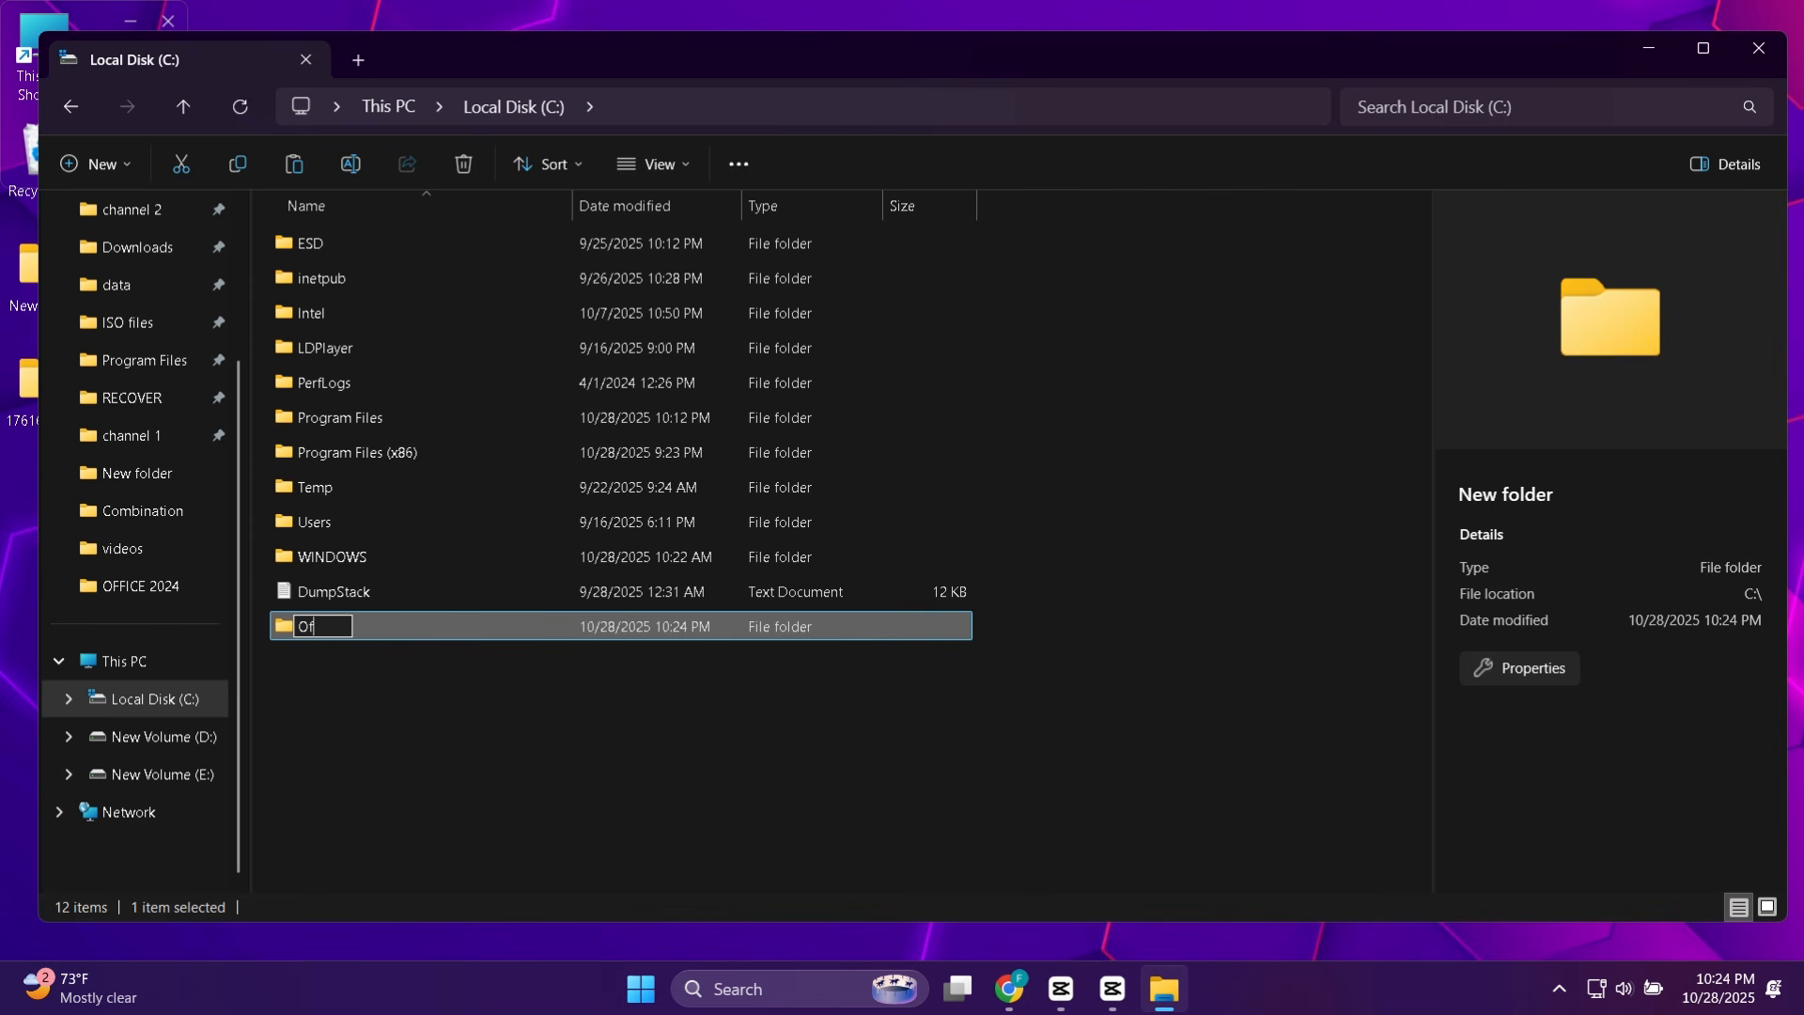
pyautogui.write('fice2024')
pyautogui.click(406, 707)
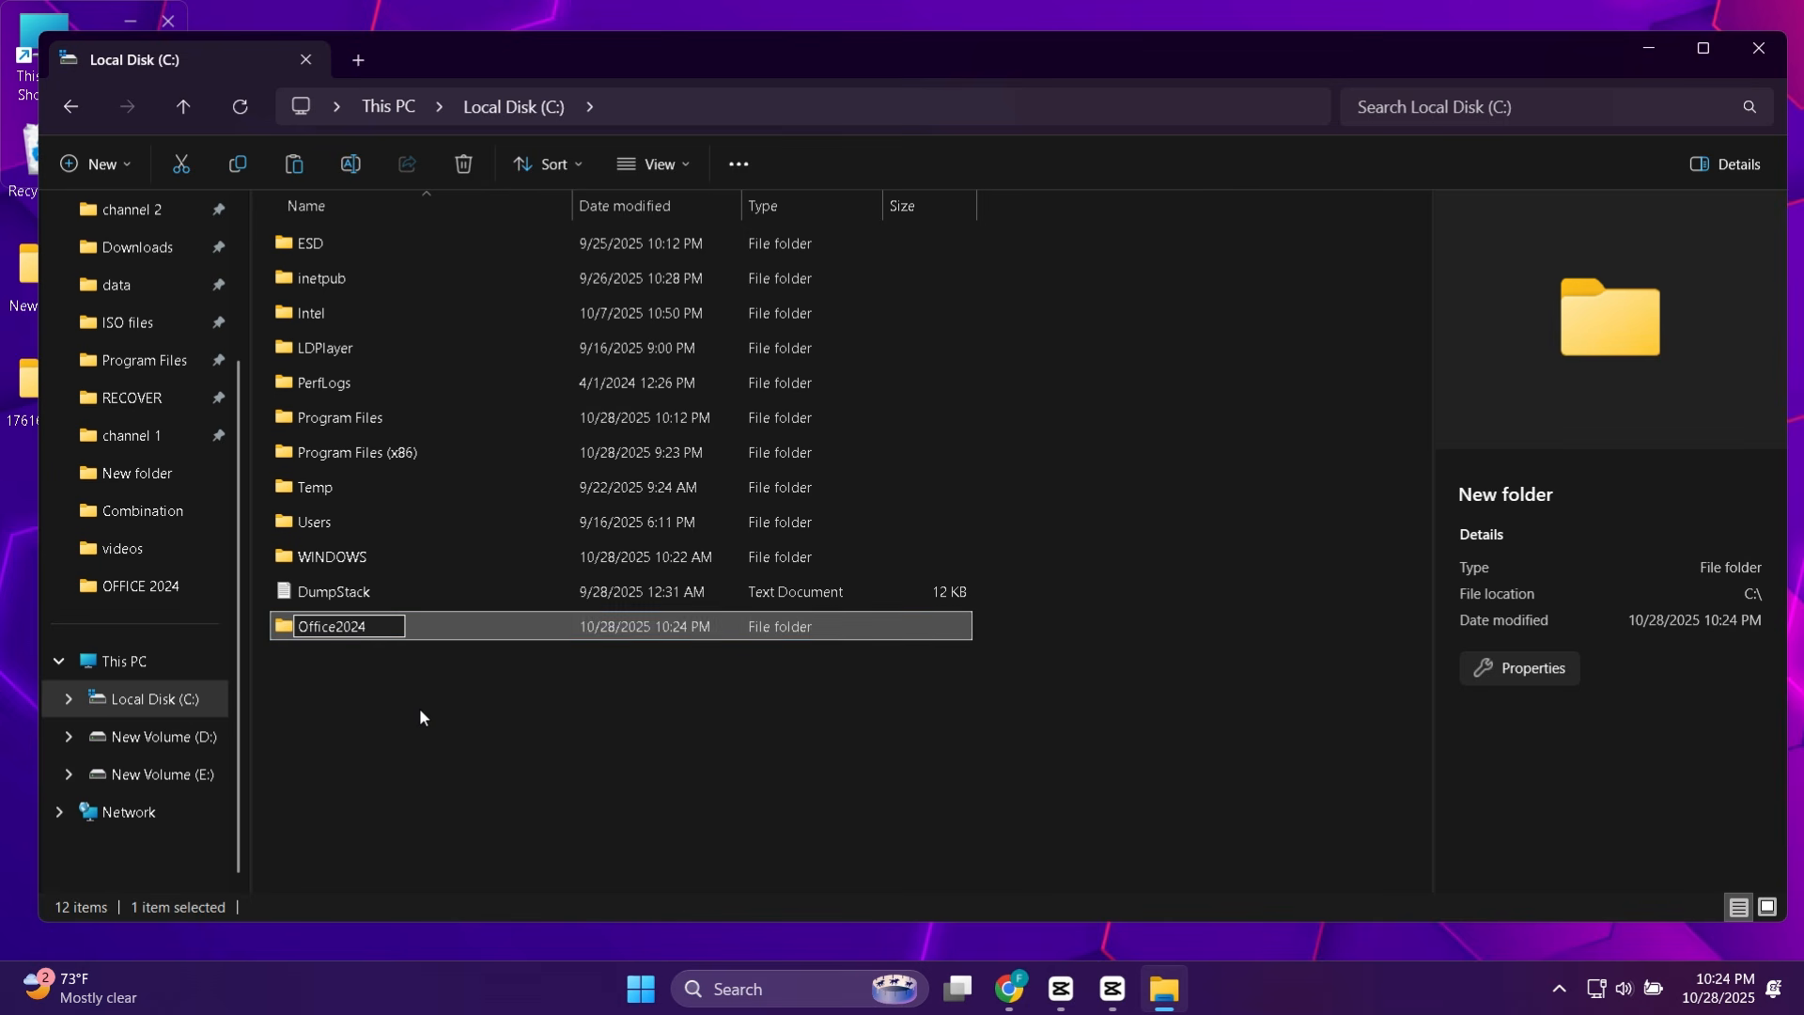
# Paste the copied configuration file and Office Deployment Tool installer into the Office2024 folder
pyautogui.click(351, 633)
pyautogui.doubleClick(352, 633)
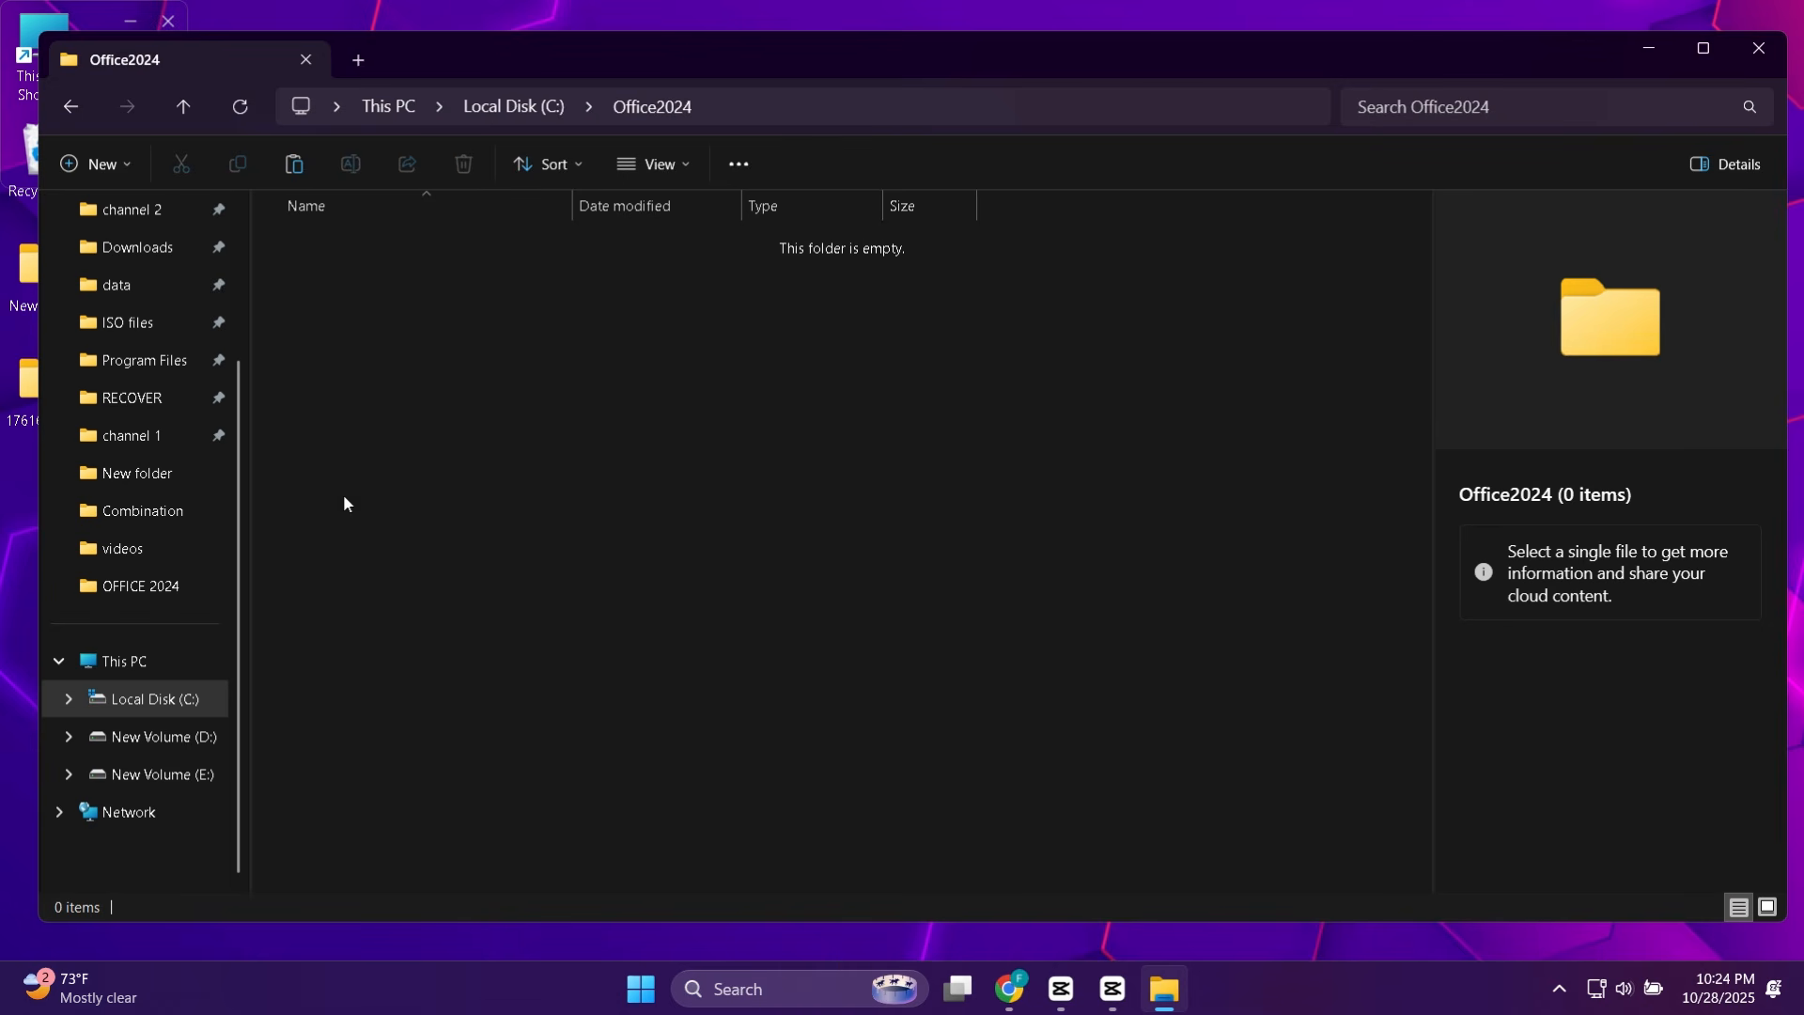
pyautogui.rightClick(440, 269)
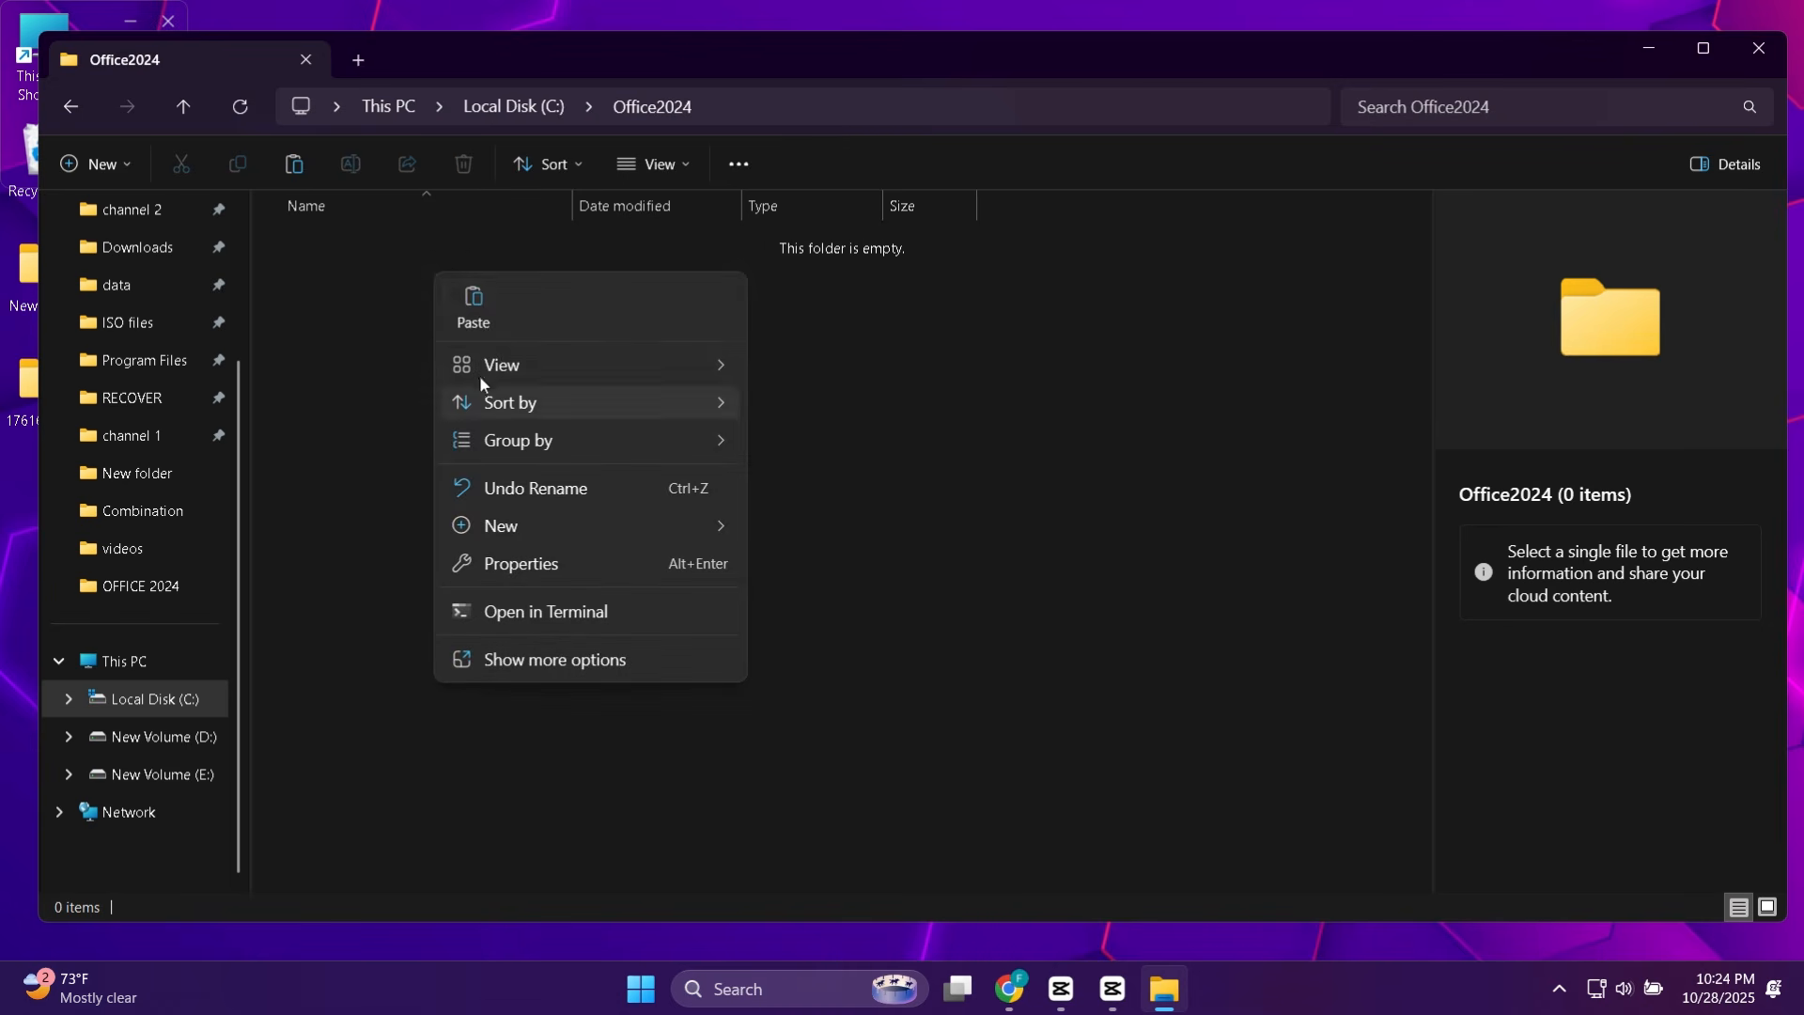
pyautogui.click(475, 310)
pyautogui.click(478, 343)
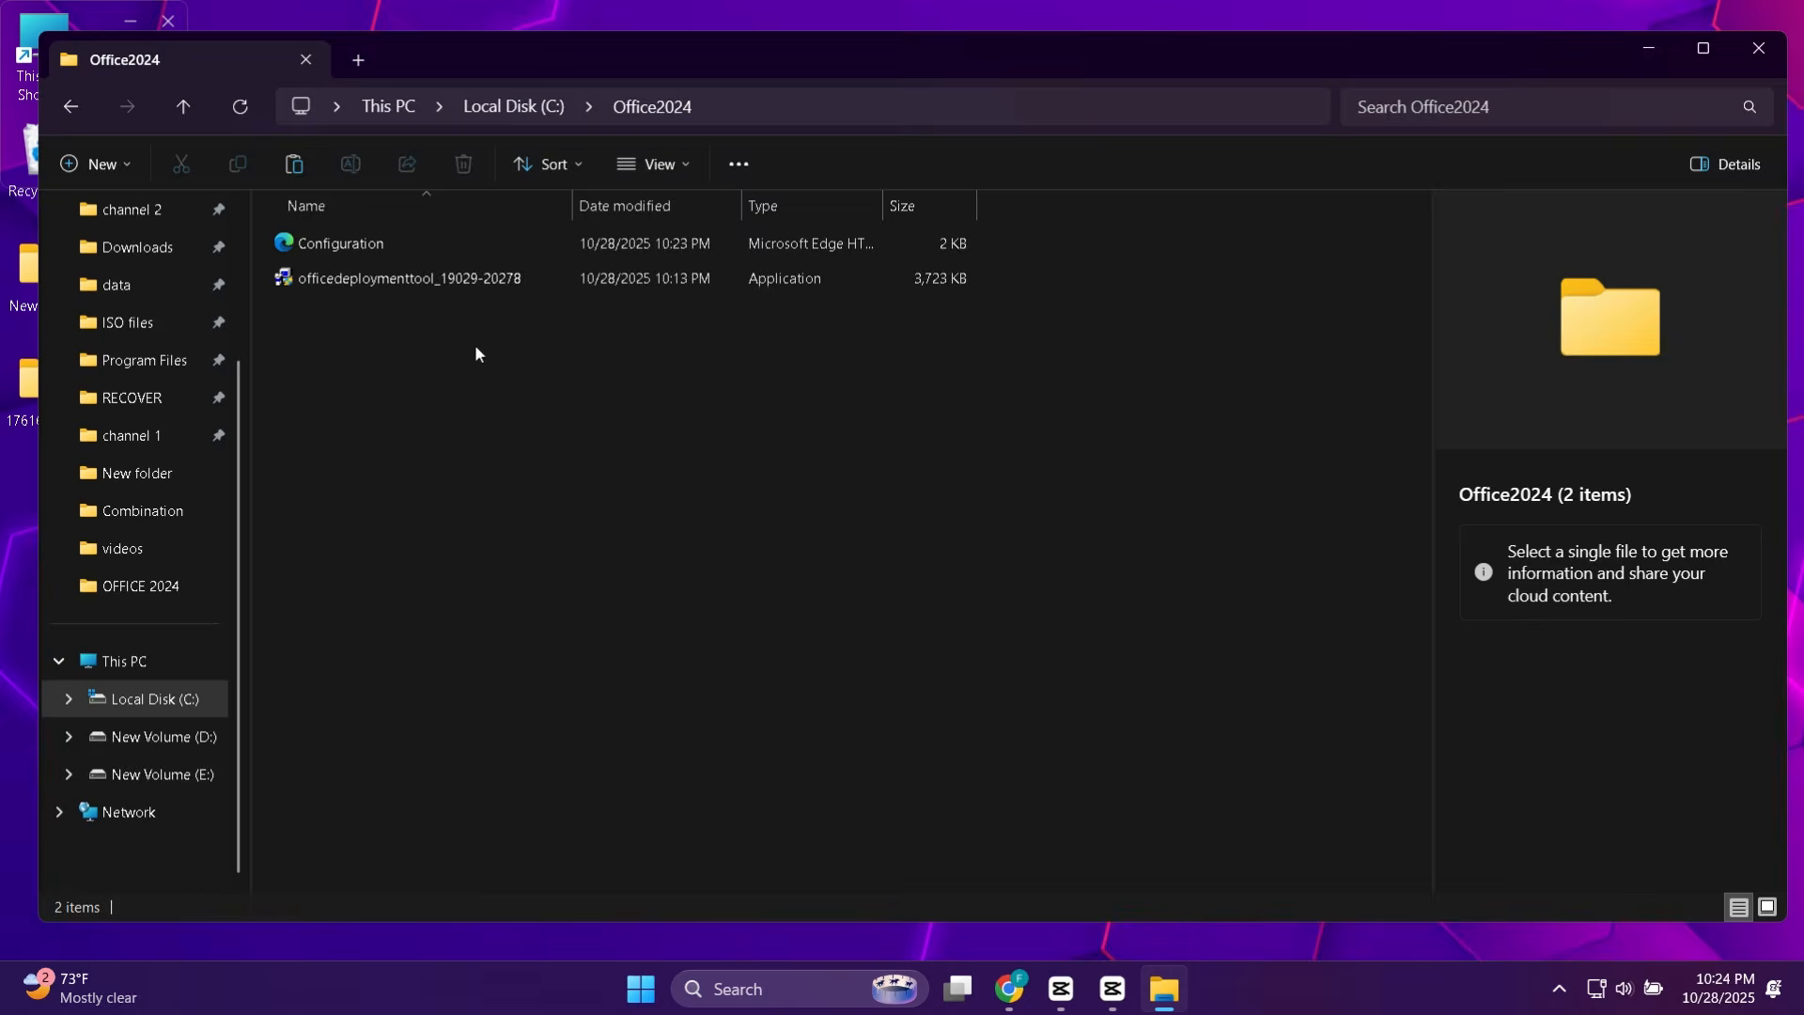
# Run the Office Deployment Tool installer with permission to make changes, accept the Microsoft Software License Terms and continue
pyautogui.rightClick(382, 281)
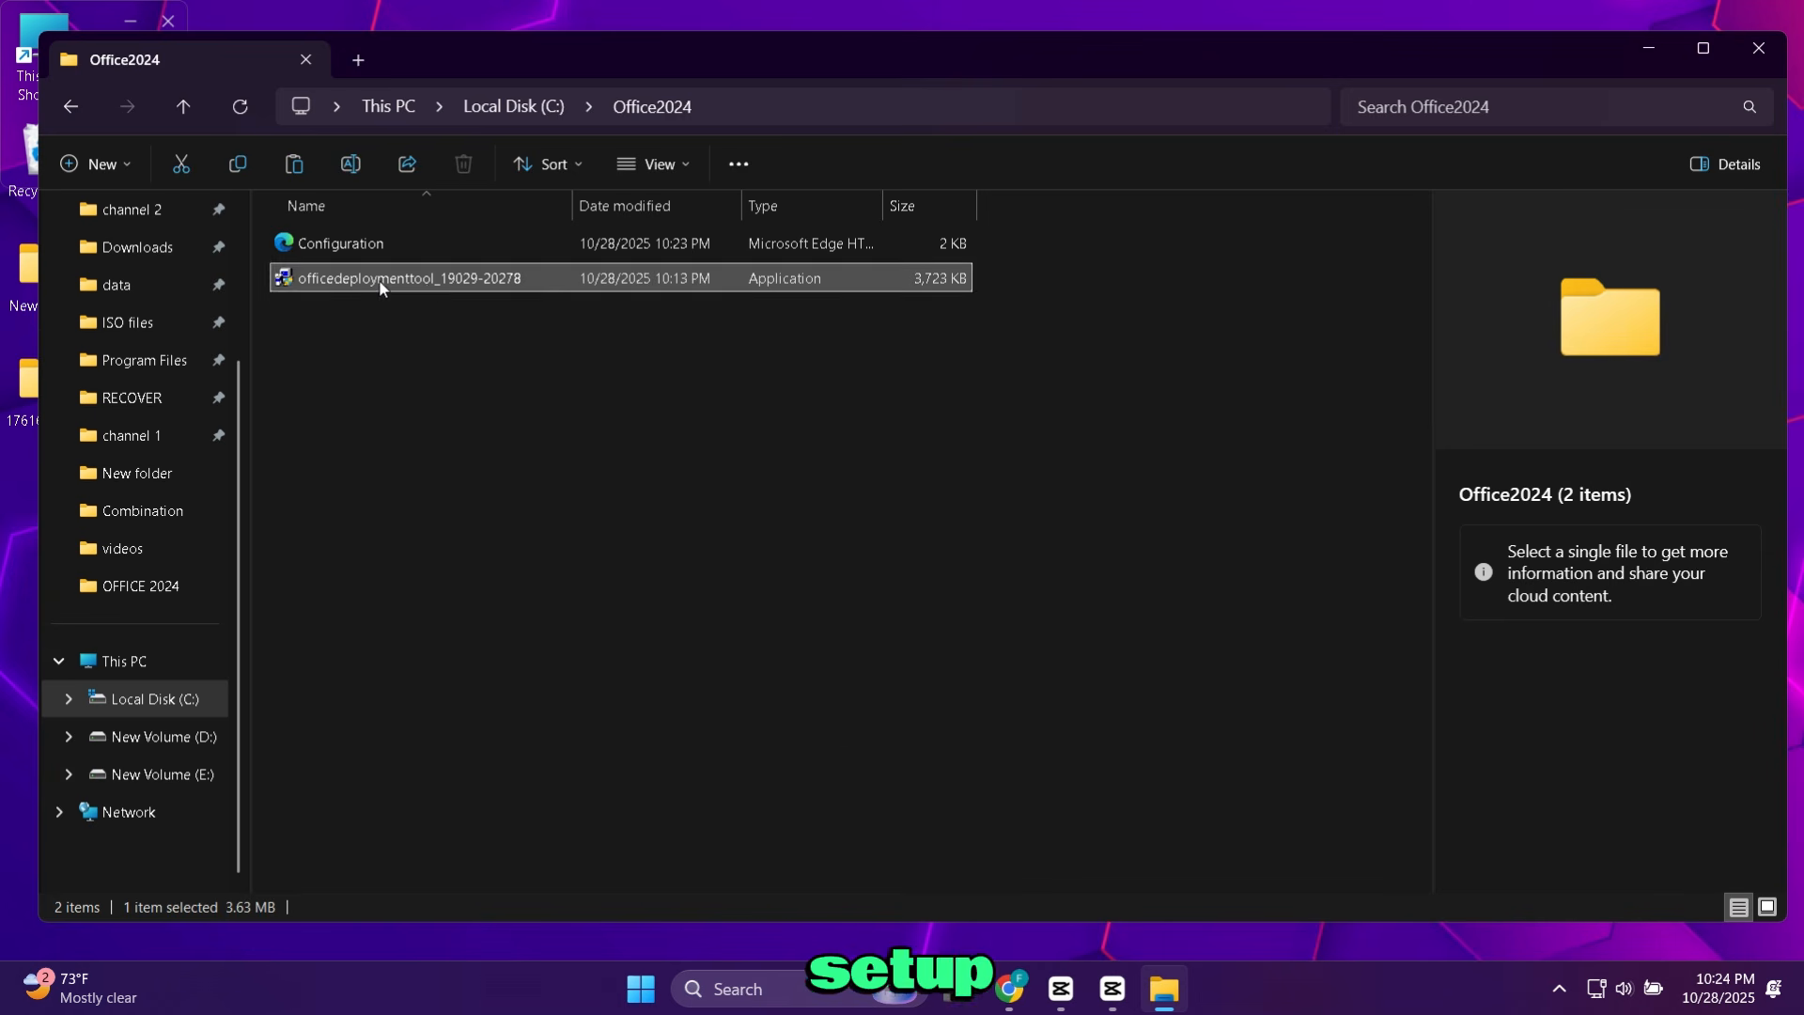
pyautogui.click(461, 373)
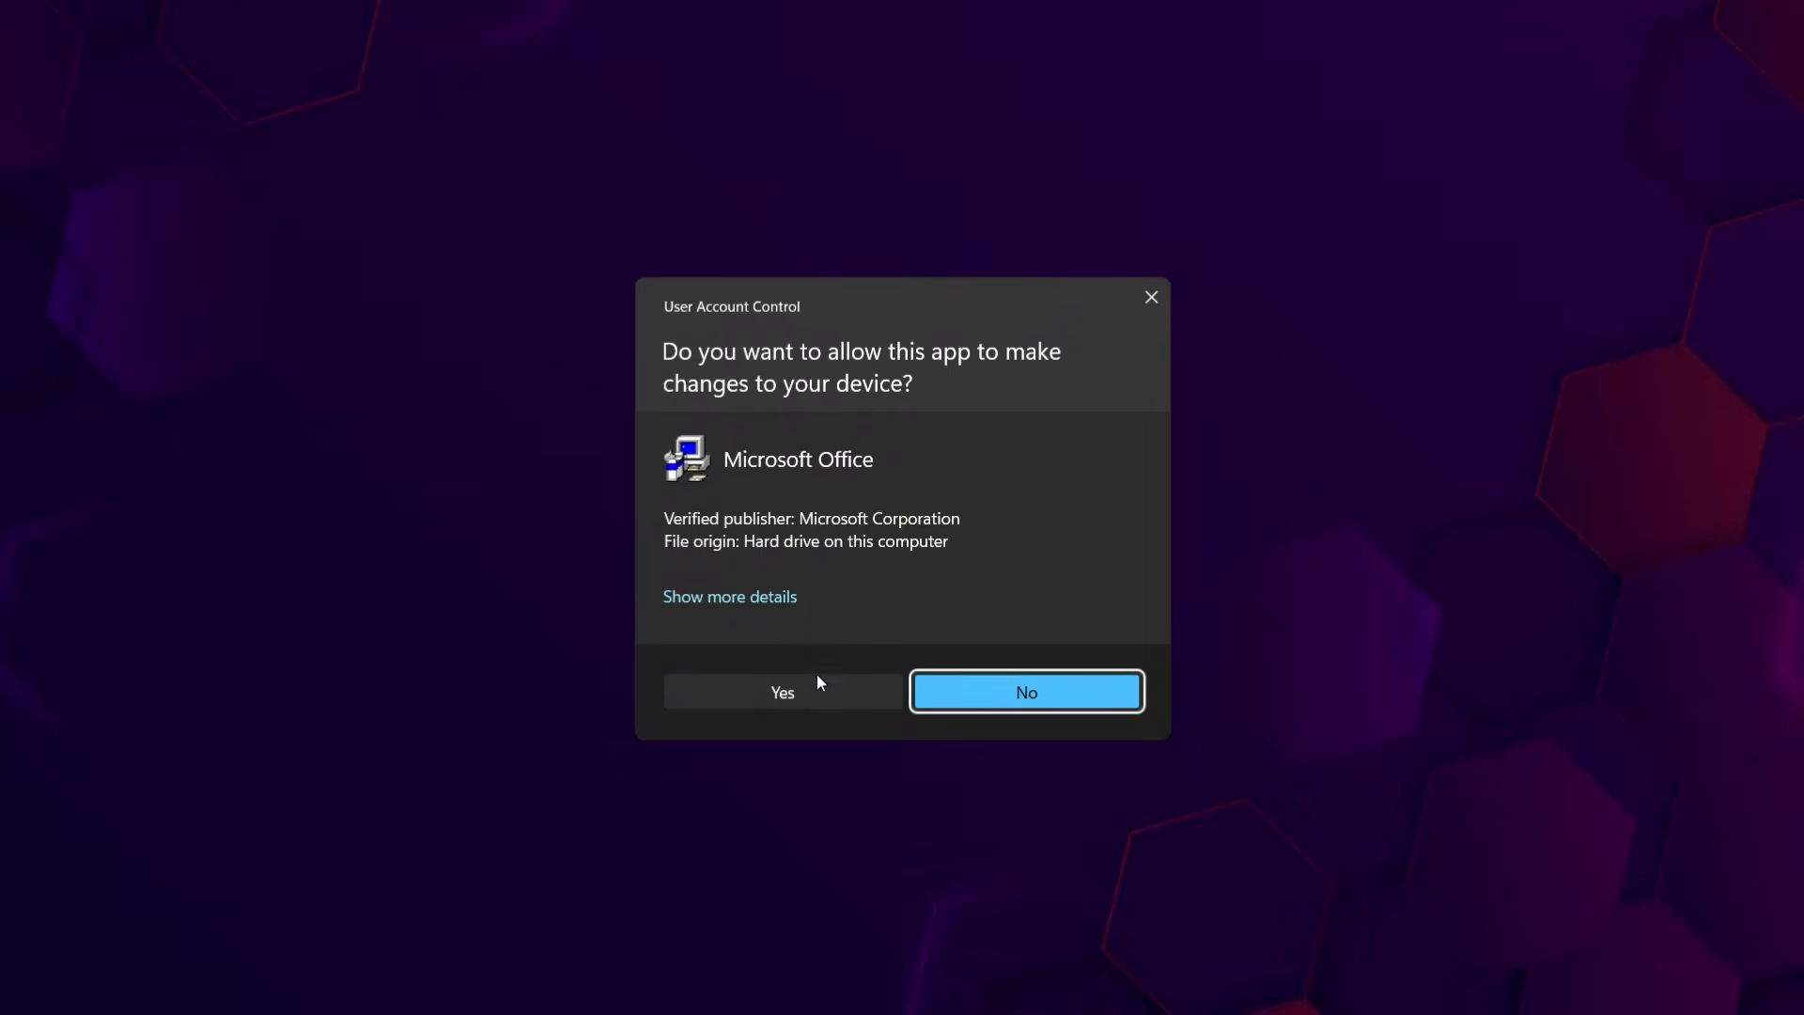
pyautogui.click(810, 691)
pyautogui.click(522, 726)
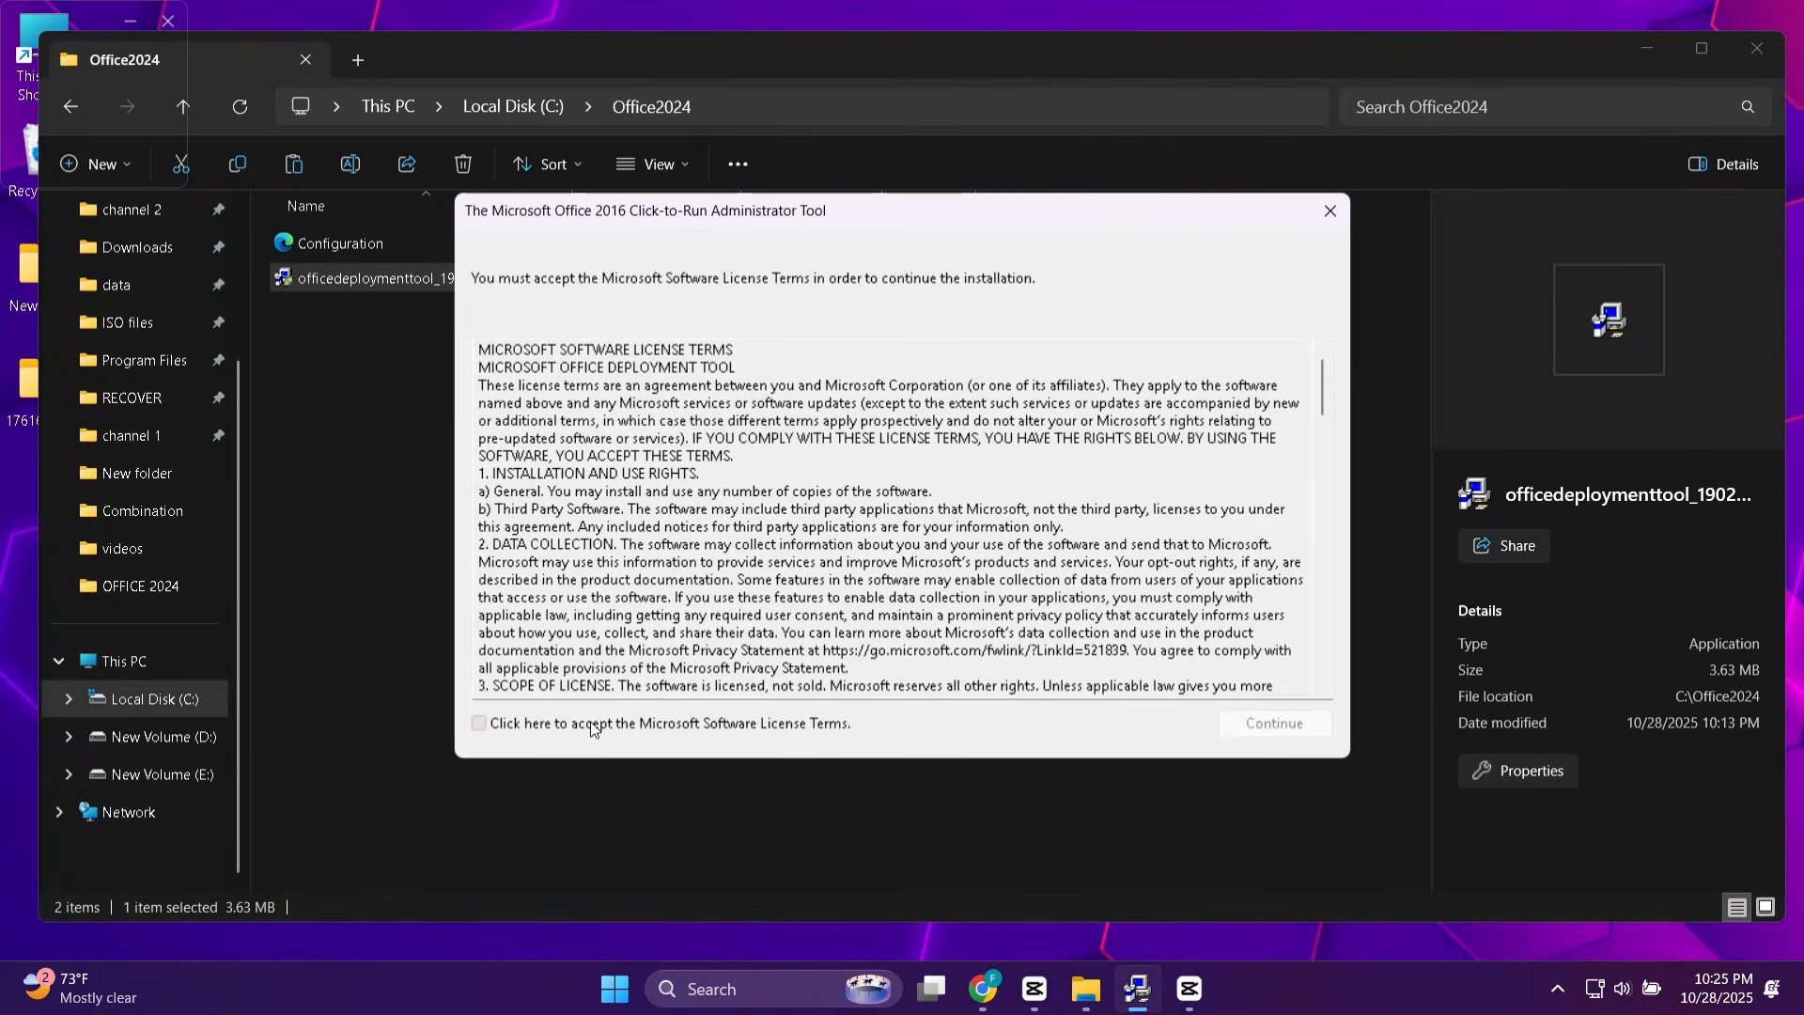
pyautogui.click(1271, 730)
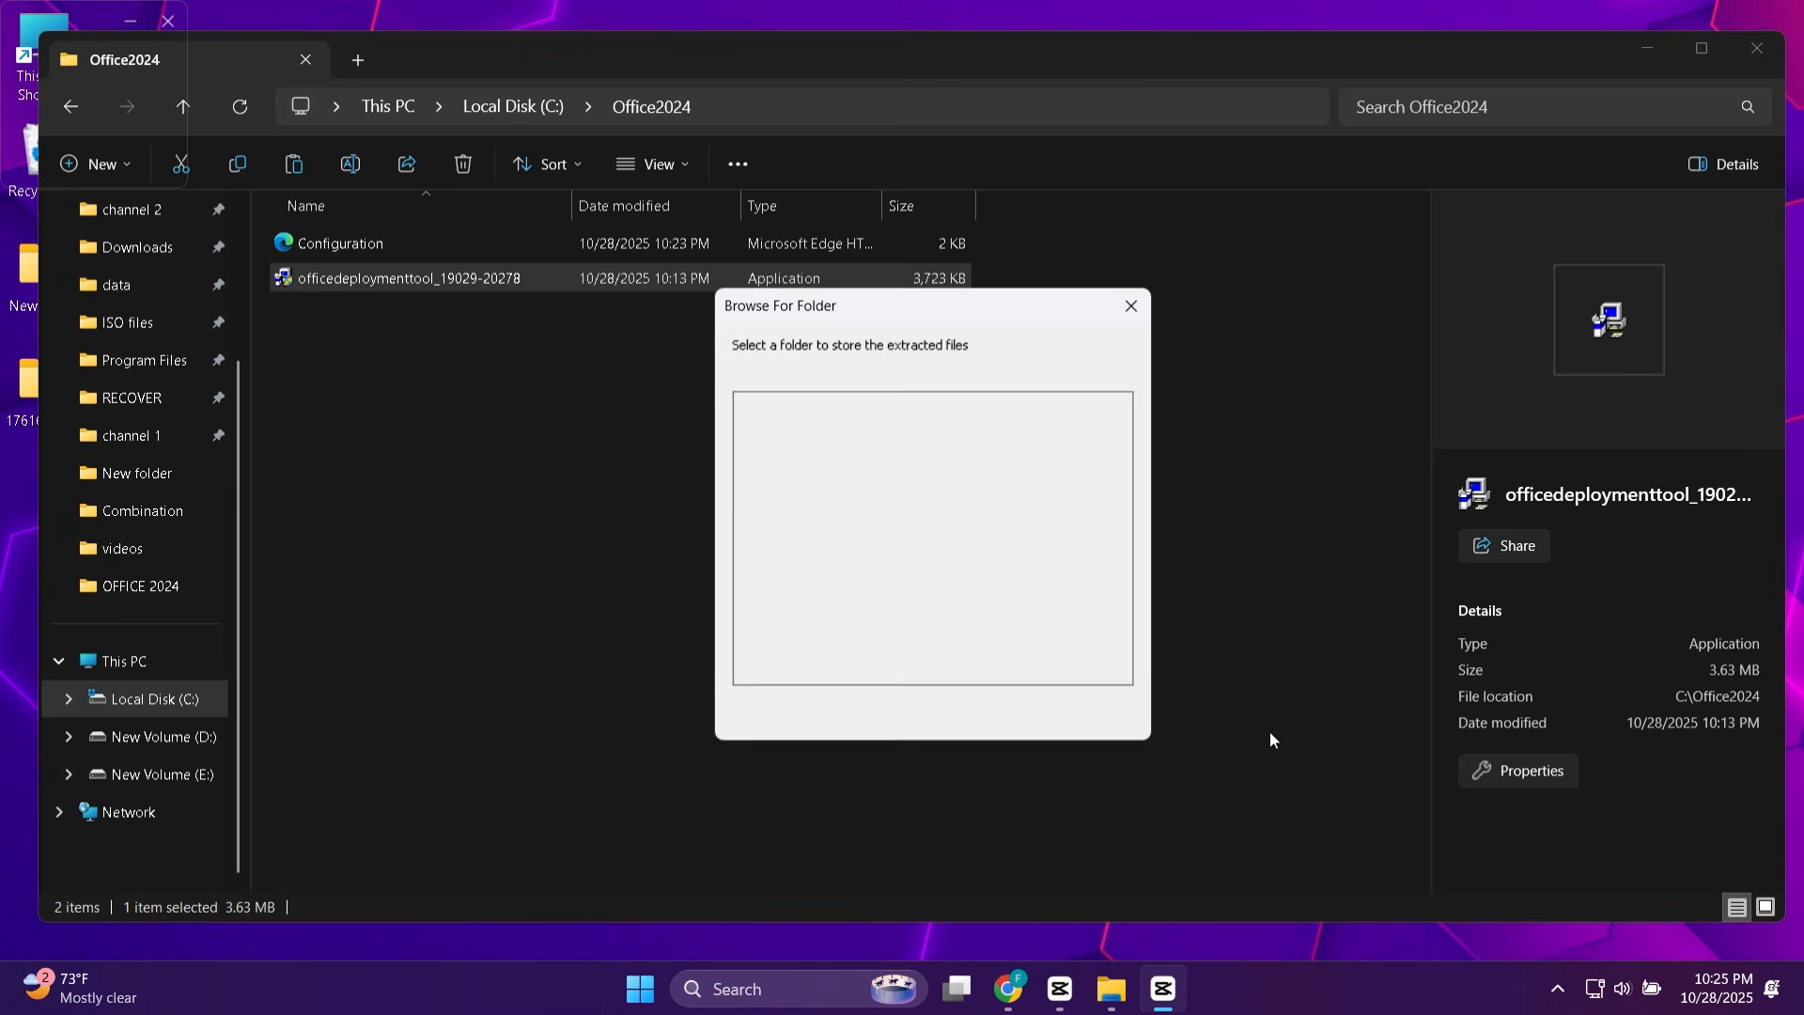
# Extract the deployment tool files to the Office2024 folder on Local Disk (C:) and dismiss the completion message
pyautogui.scroll(-1, 814, 558)
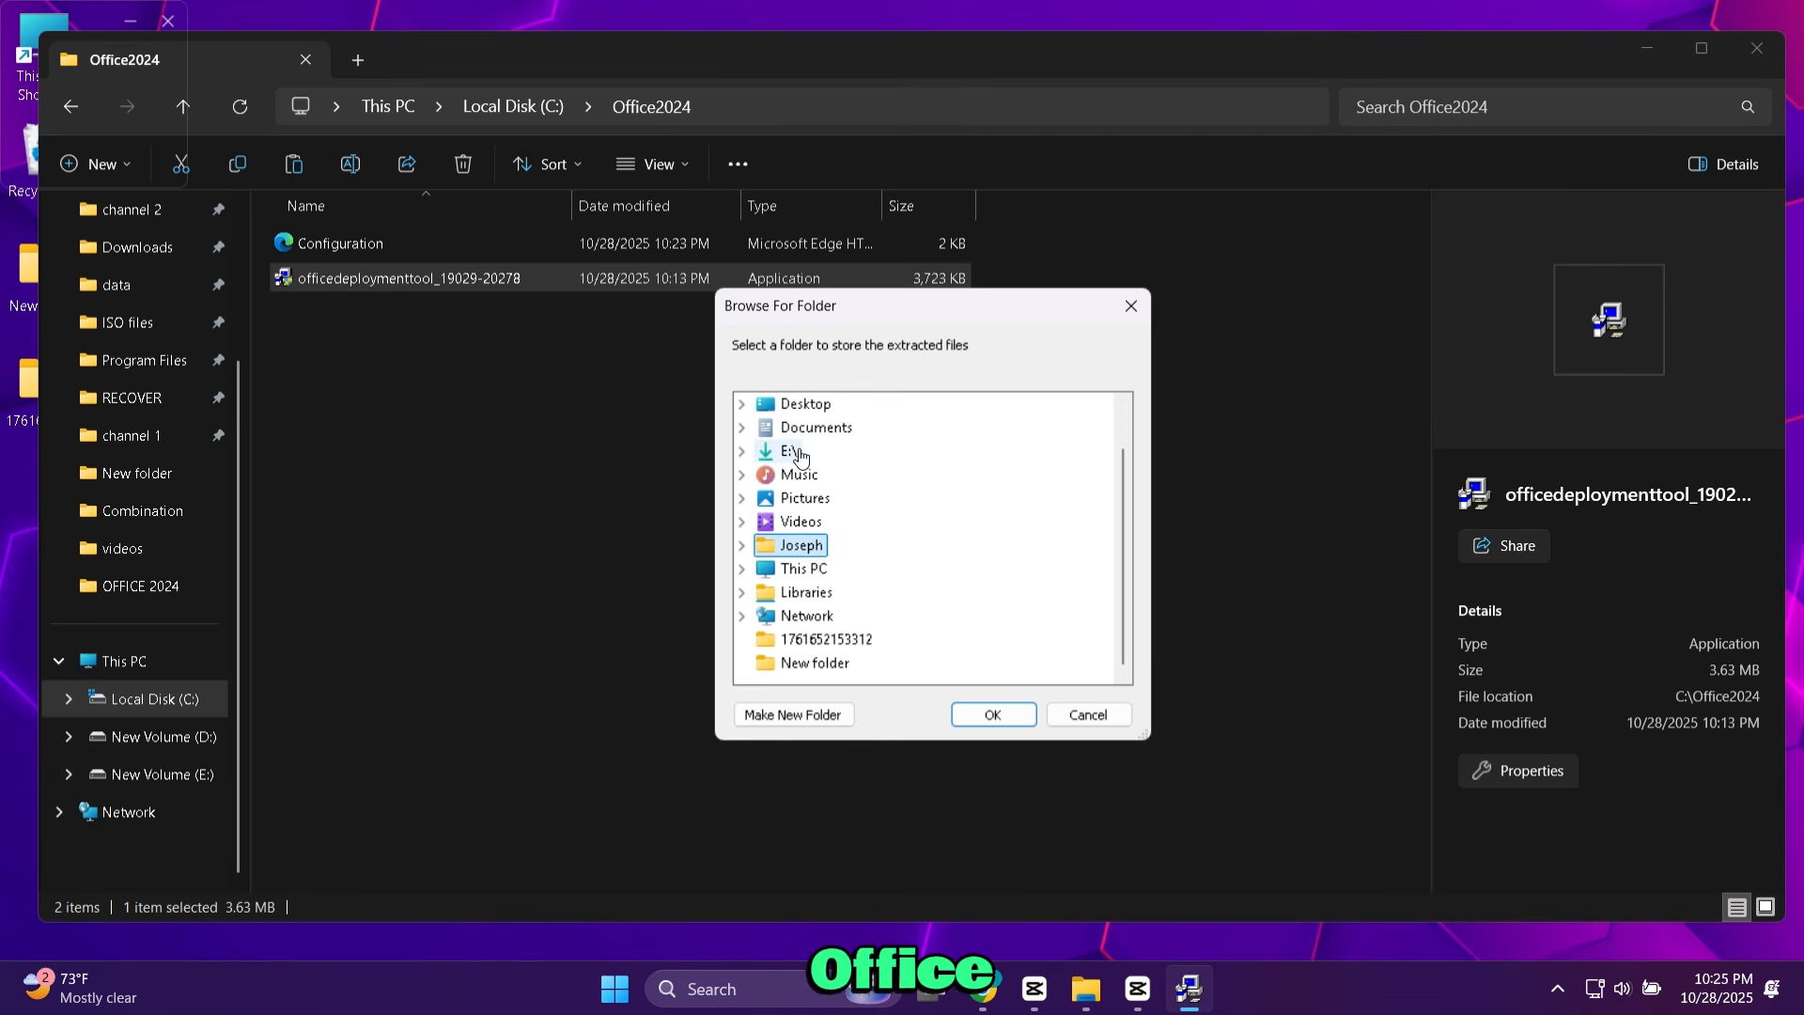
pyautogui.click(814, 662)
pyautogui.click(742, 570)
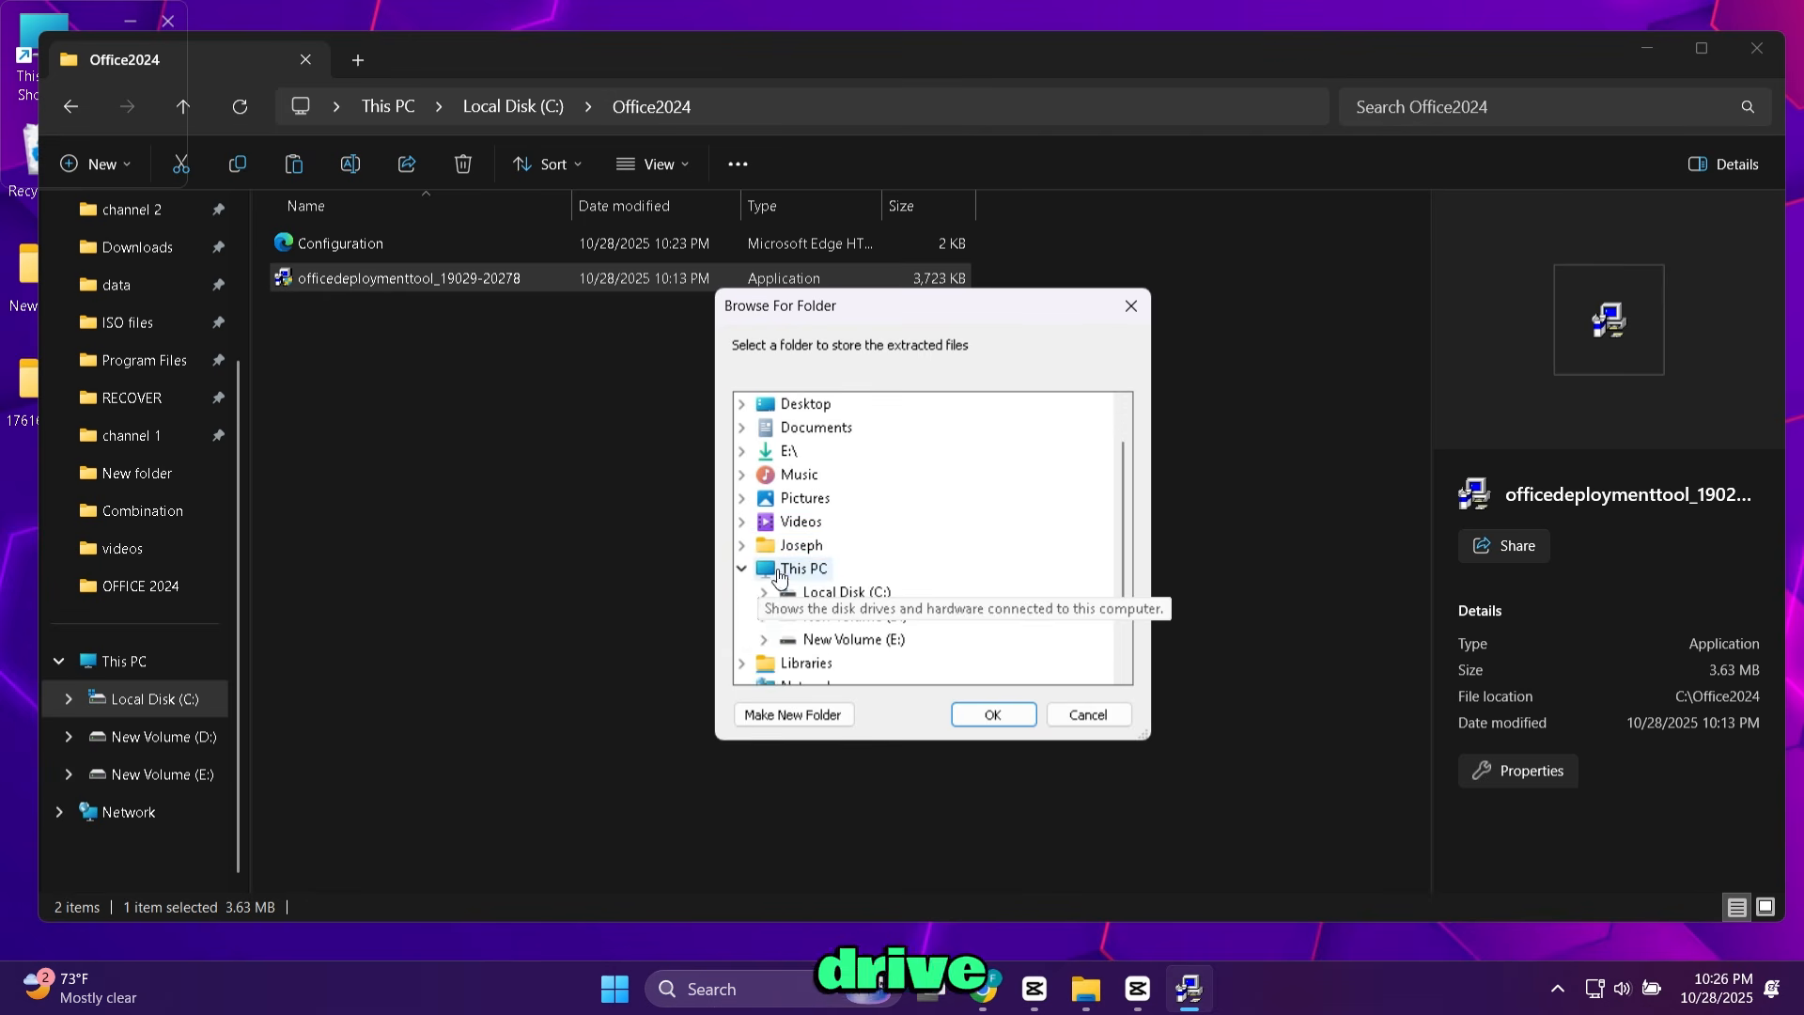
pyautogui.click(764, 592)
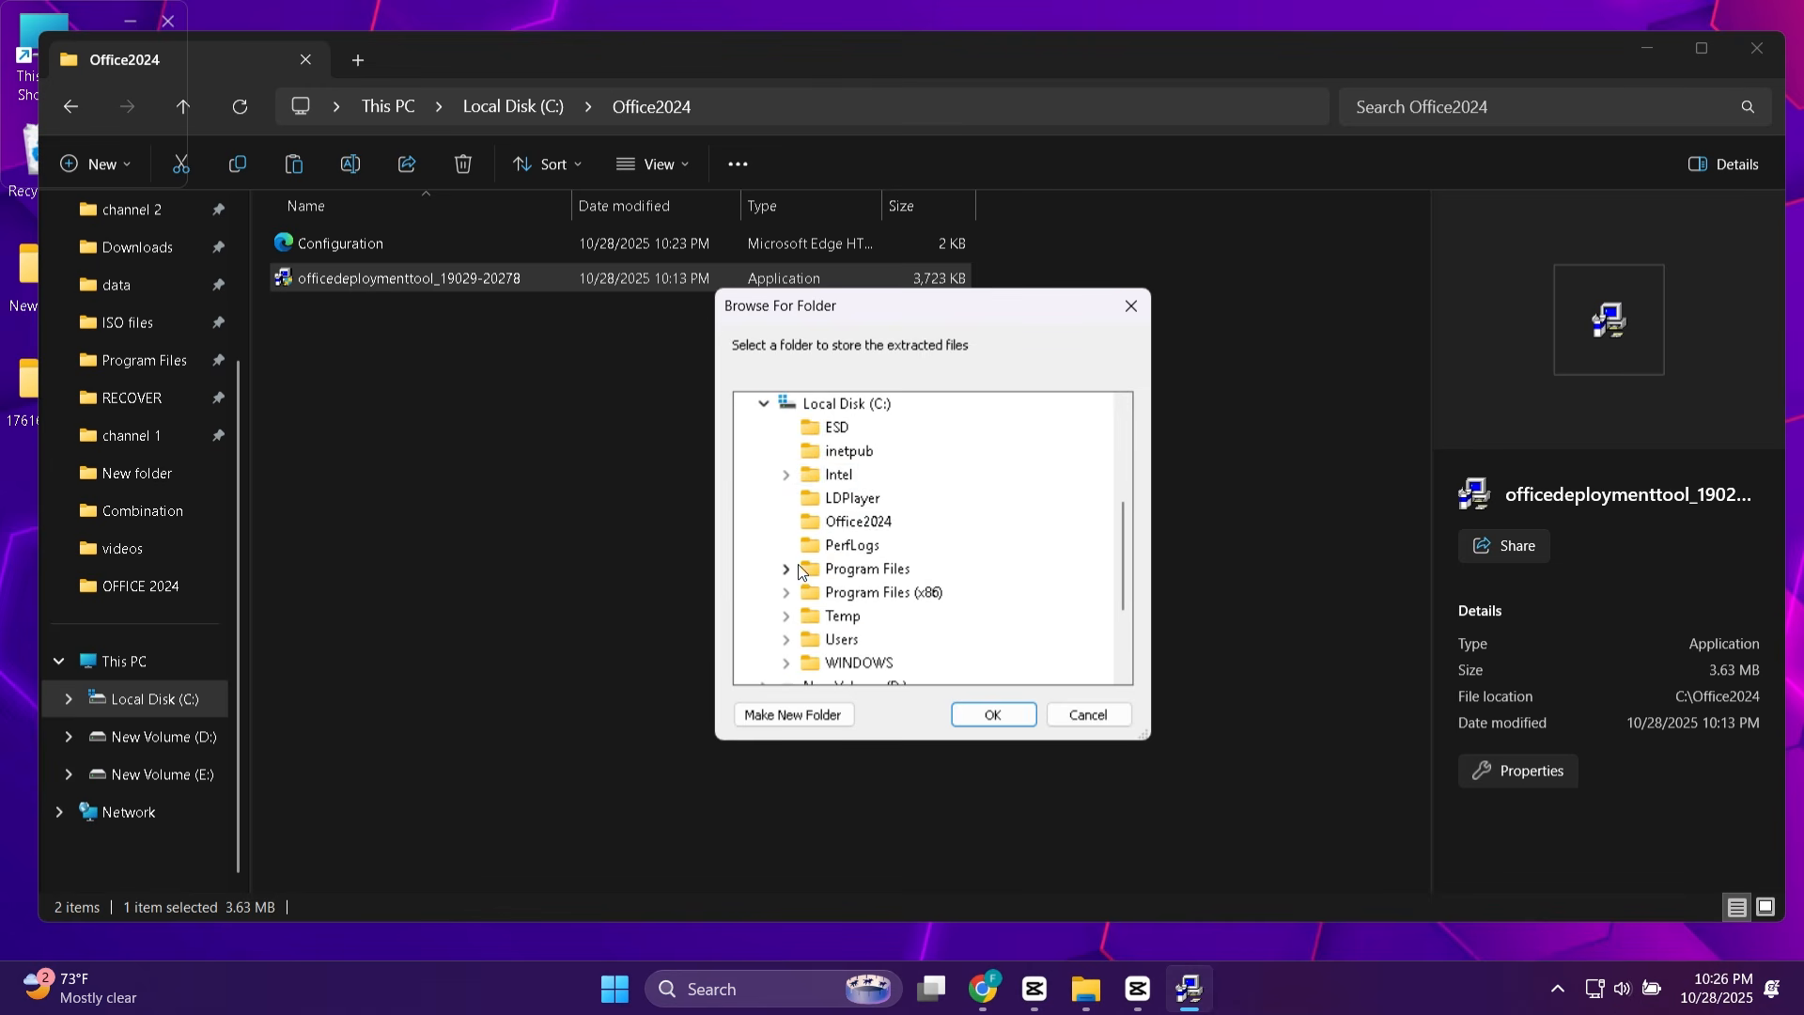
pyautogui.click(869, 529)
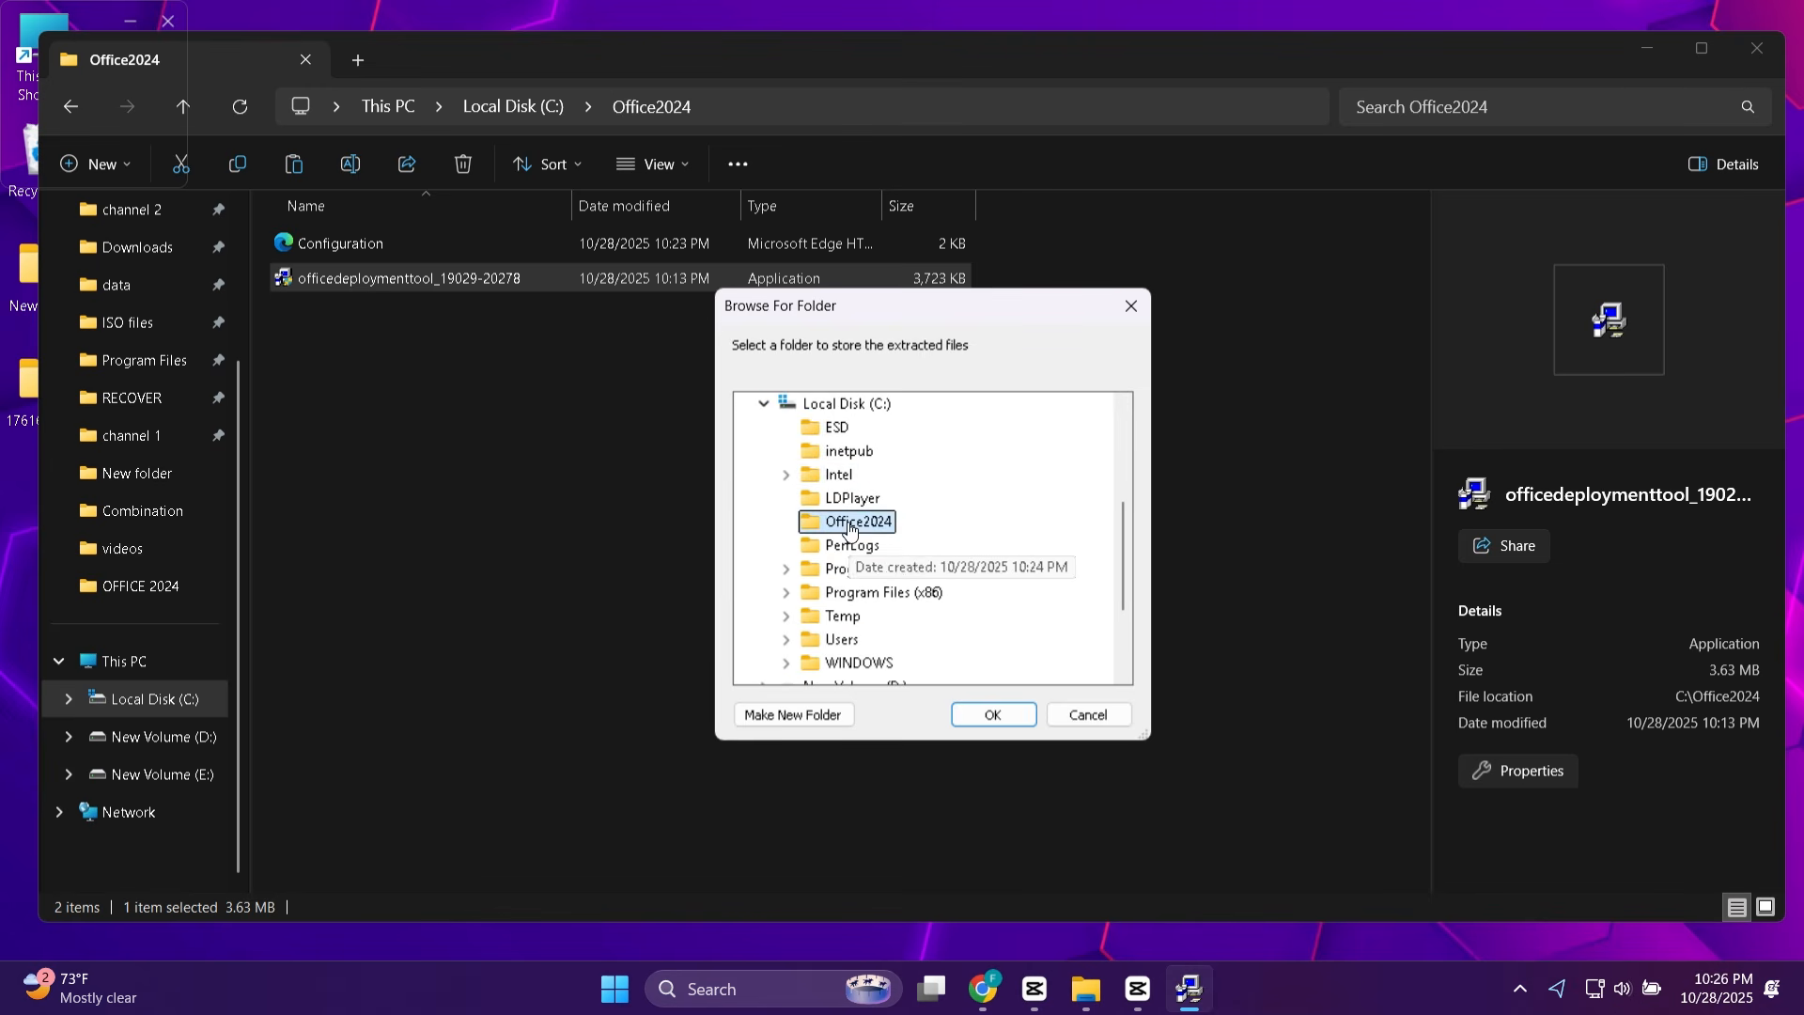
pyautogui.click(993, 713)
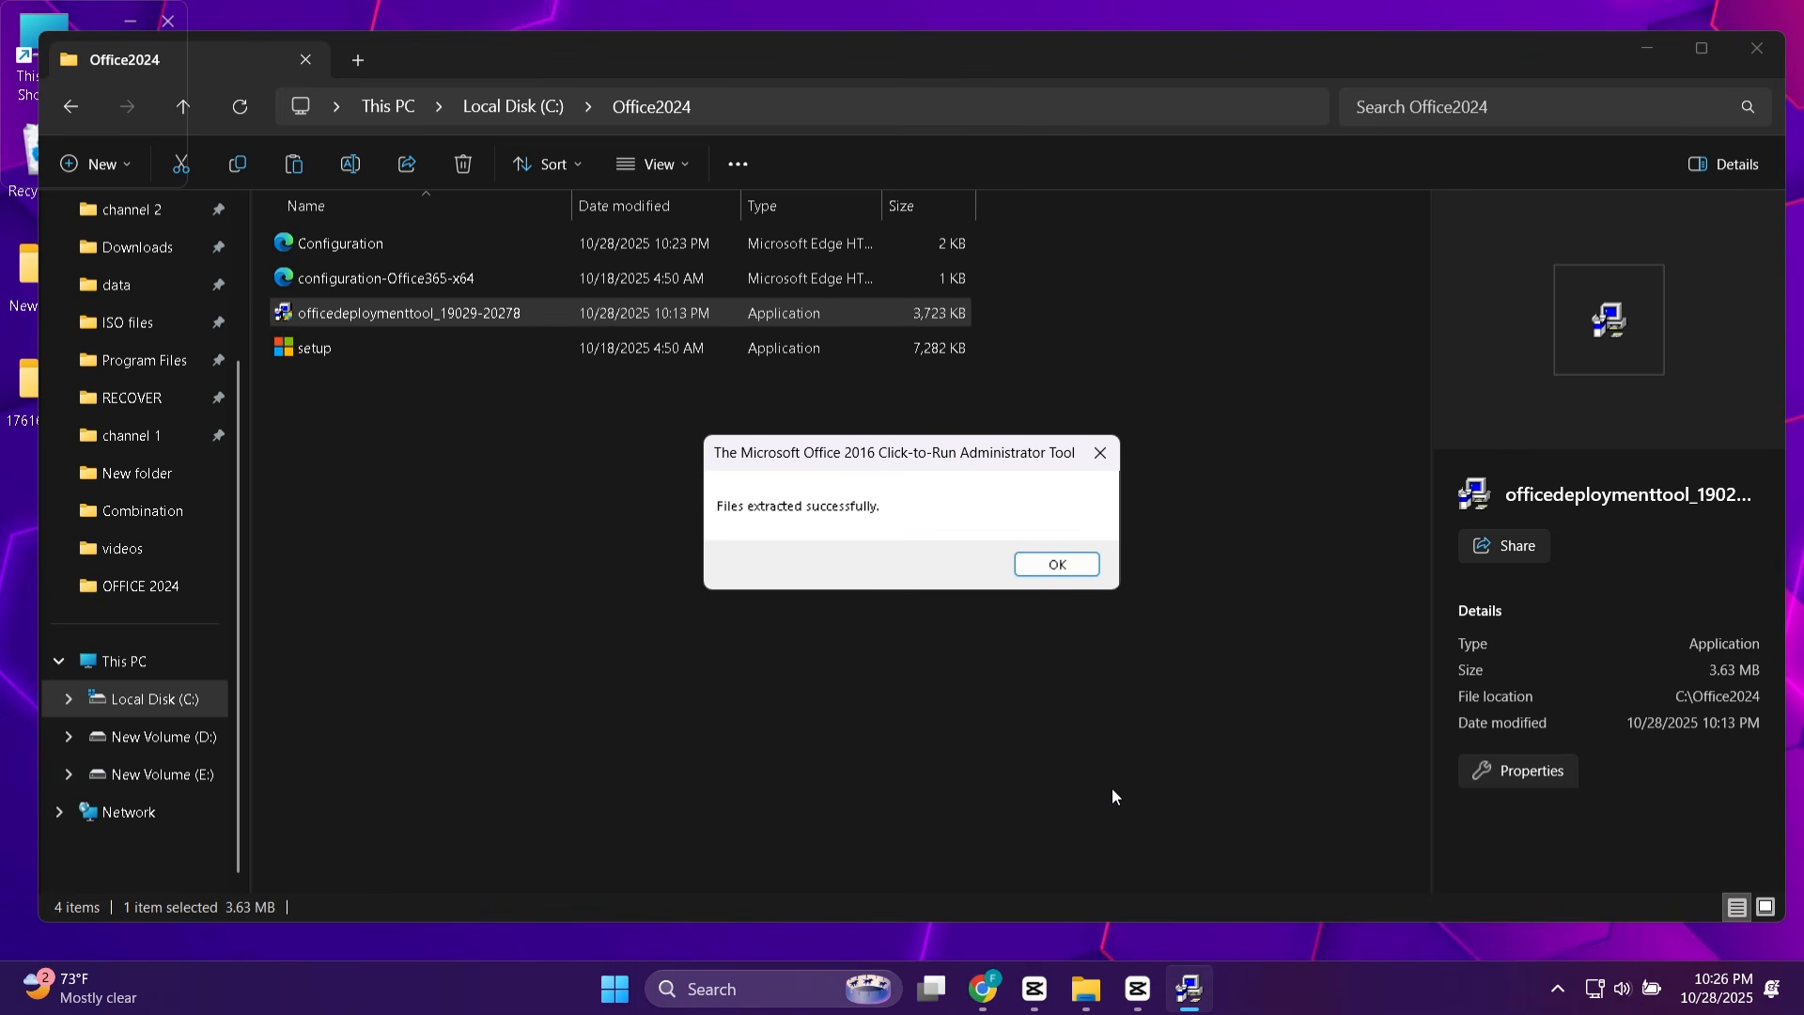
pyautogui.click(1060, 566)
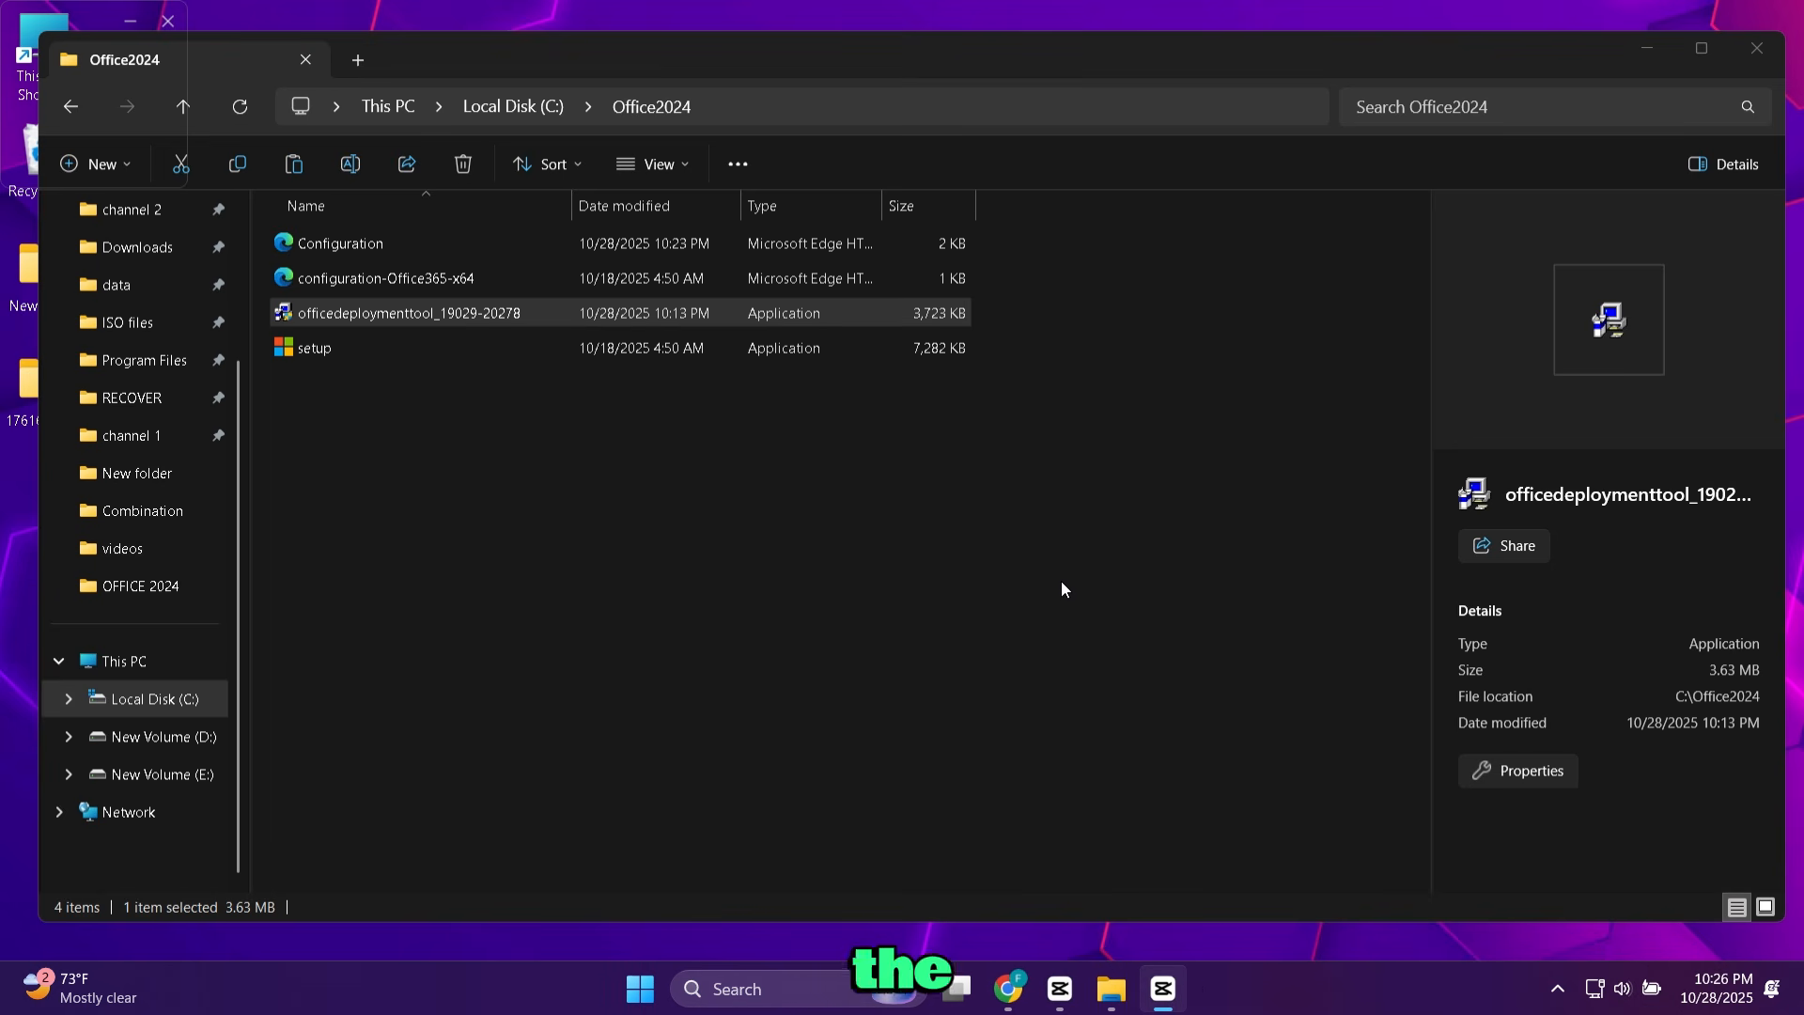
# Copy the address of the Office2024 folder and minimize File Explorer
pyautogui.click(826, 519)
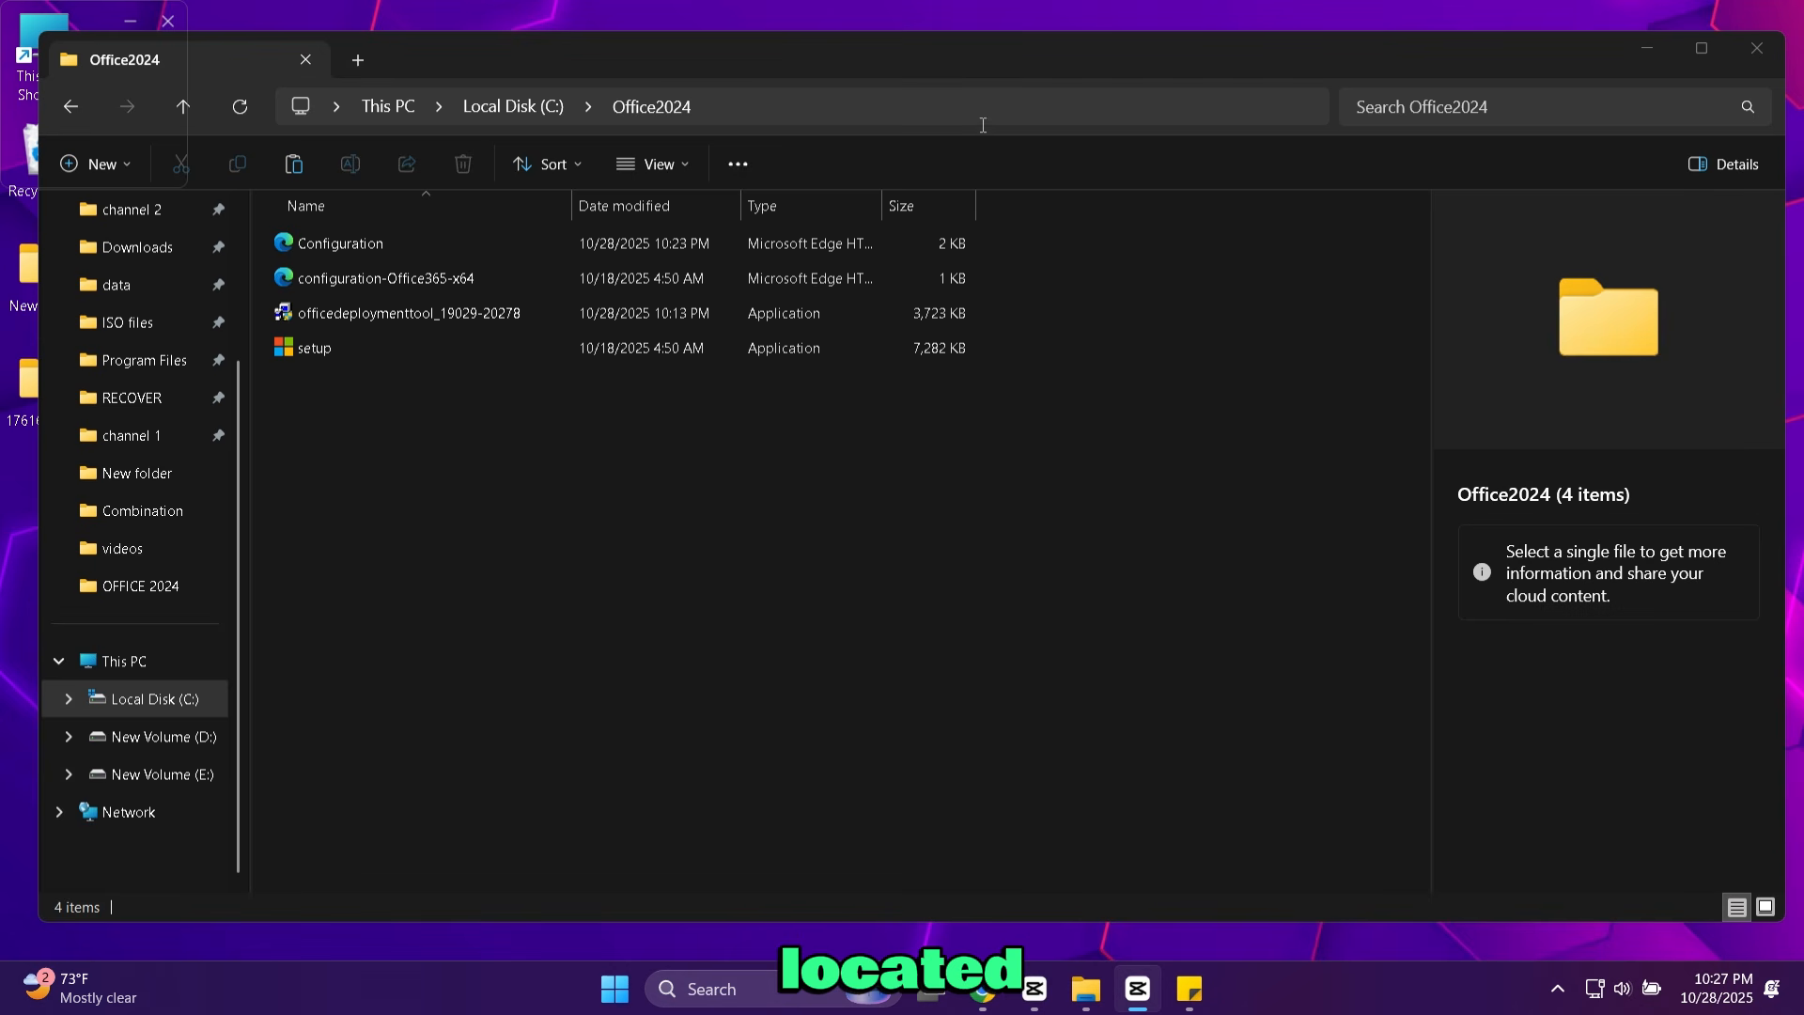
pyautogui.rightClick(1031, 100)
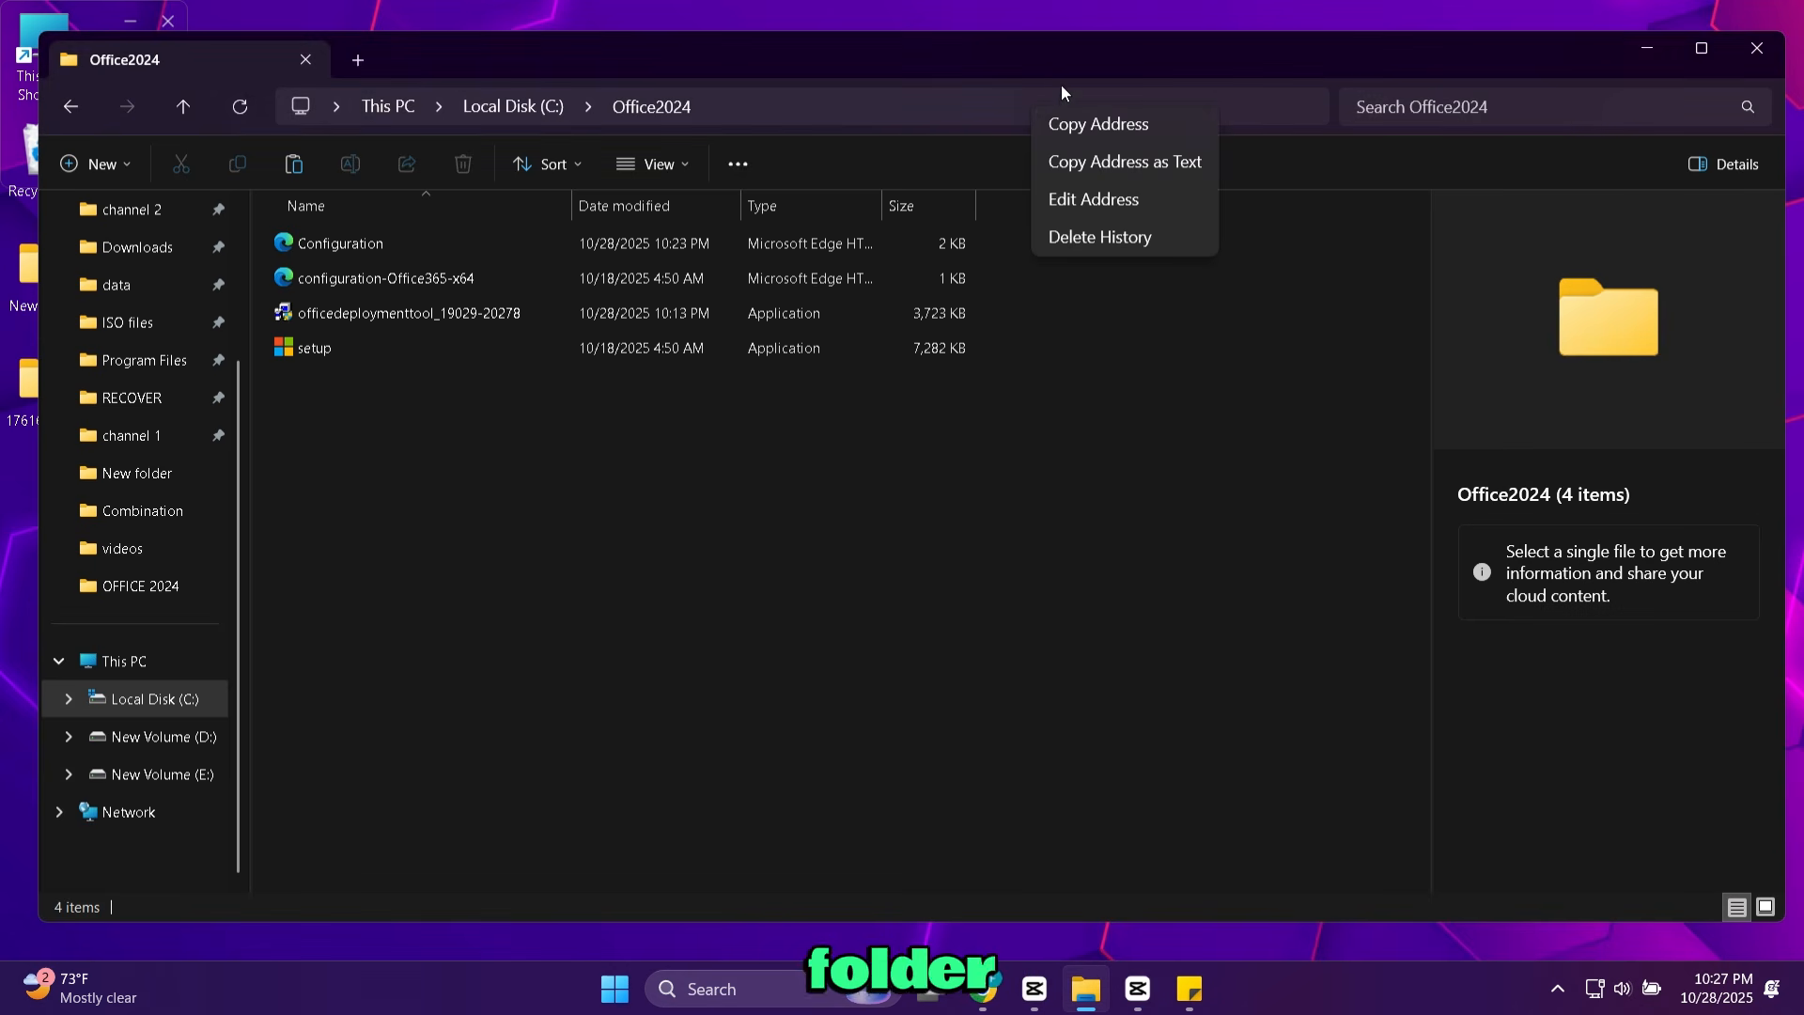
pyautogui.click(1115, 129)
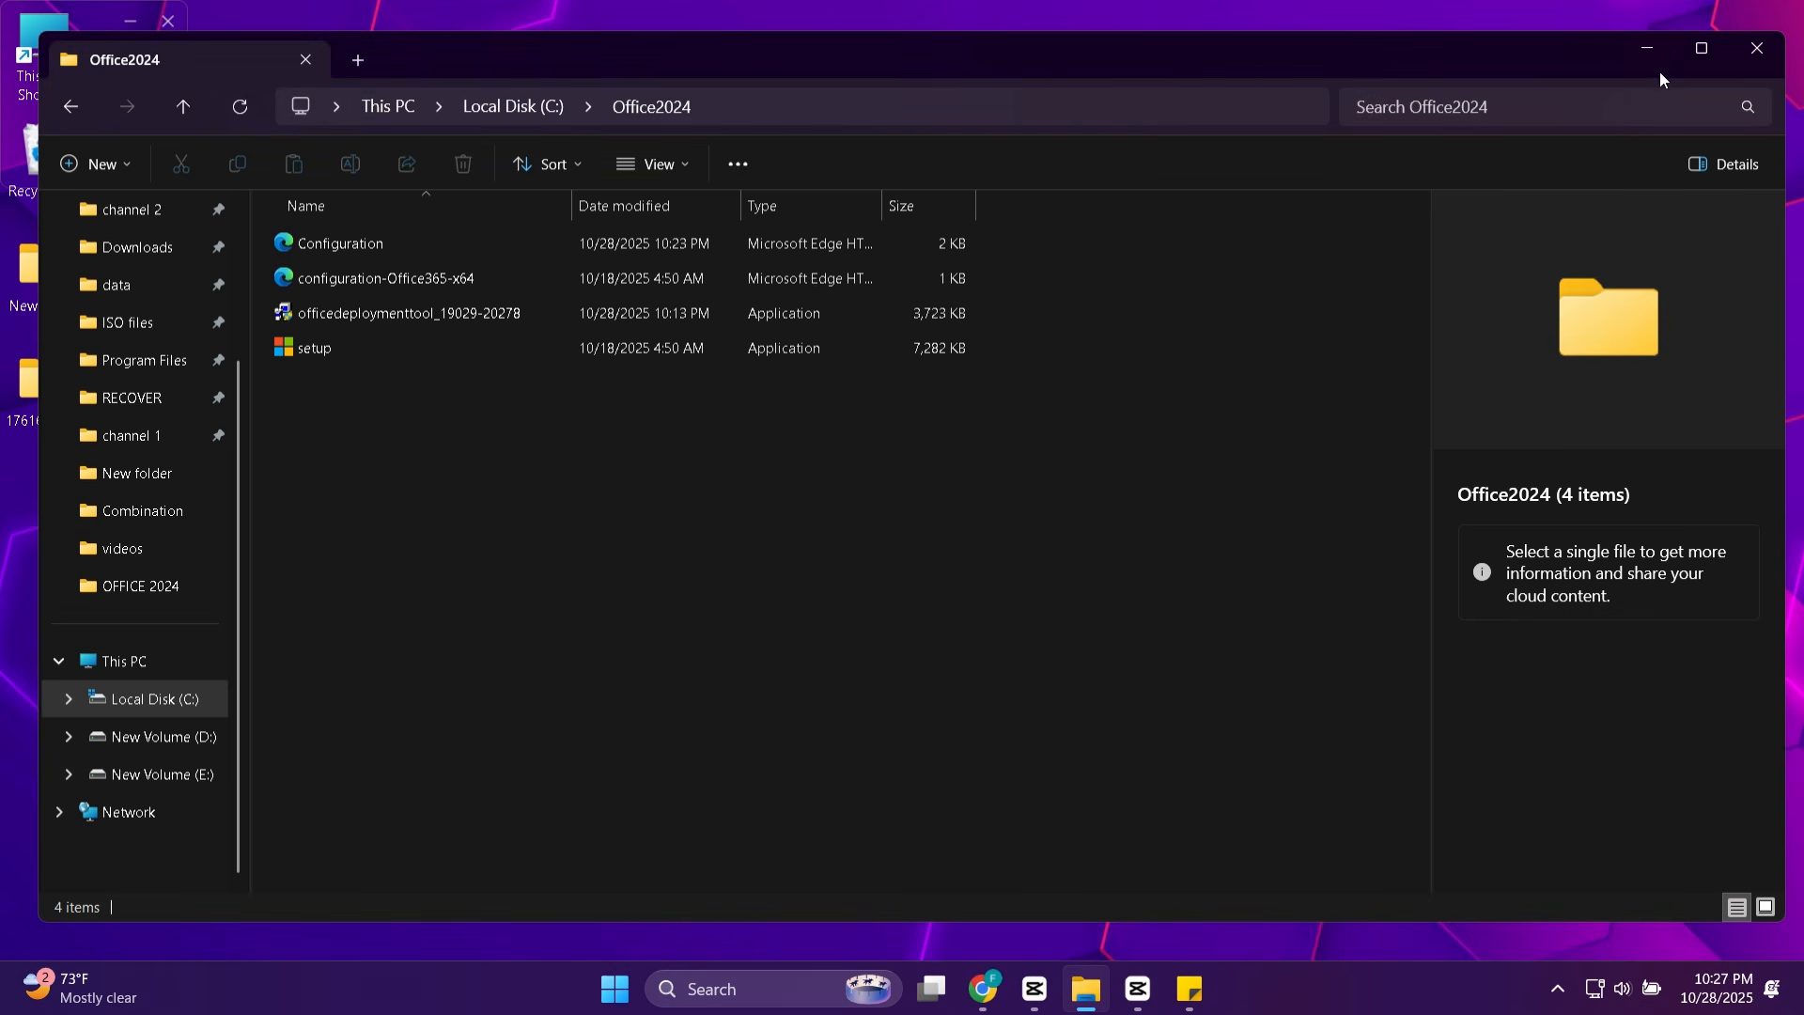
pyautogui.click(1650, 46)
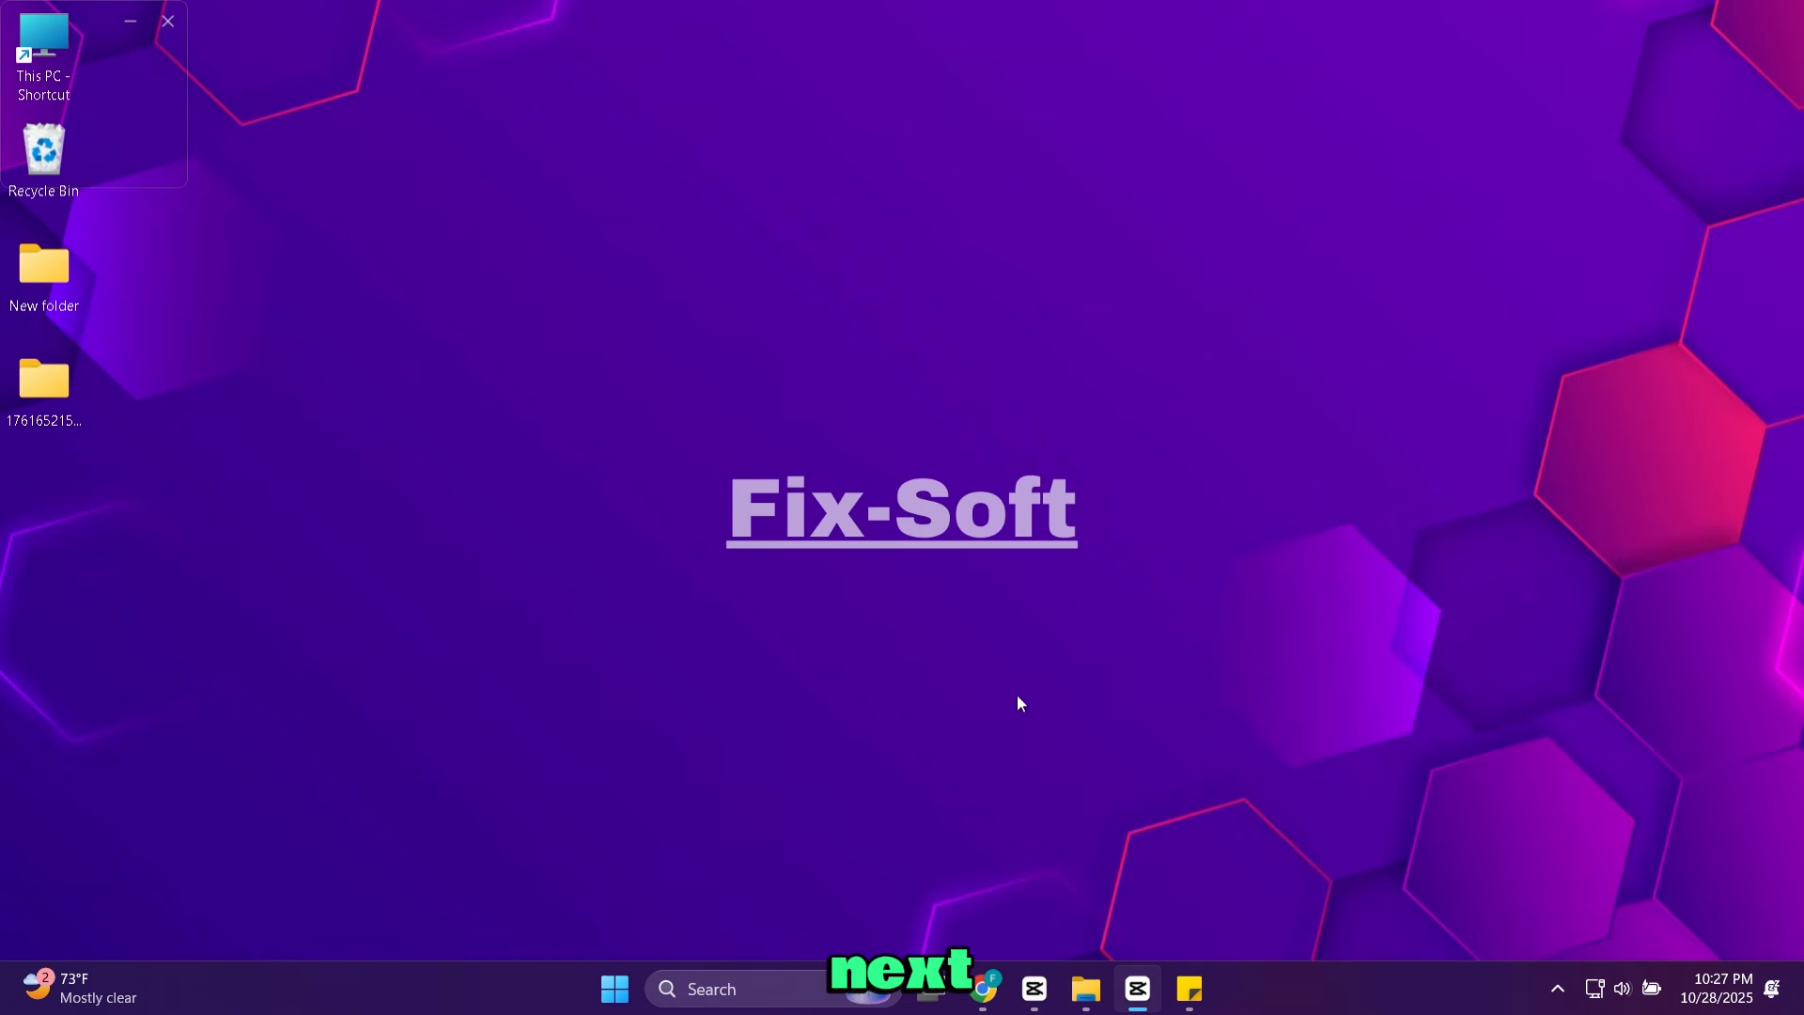
# Search Windows for cmd, open Command Prompt as administrator and move its window toward the middle of the desktop
pyautogui.click(687, 991)
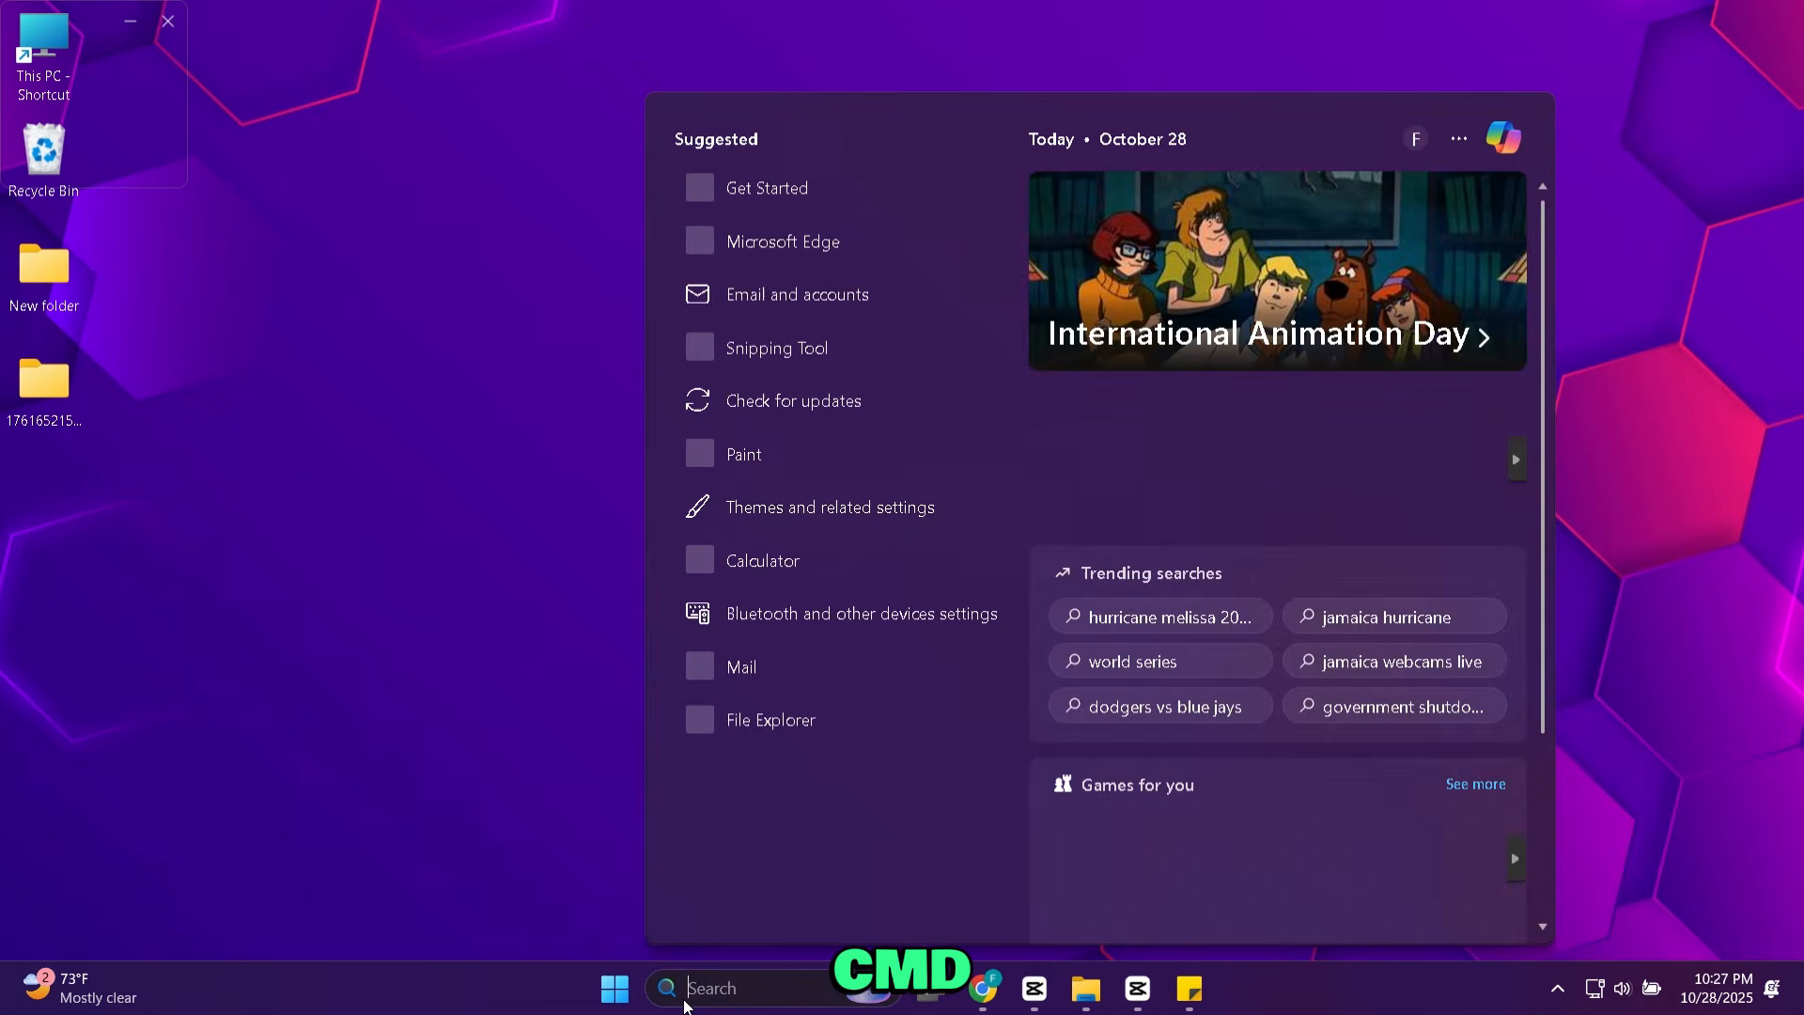
pyautogui.write('cmd')
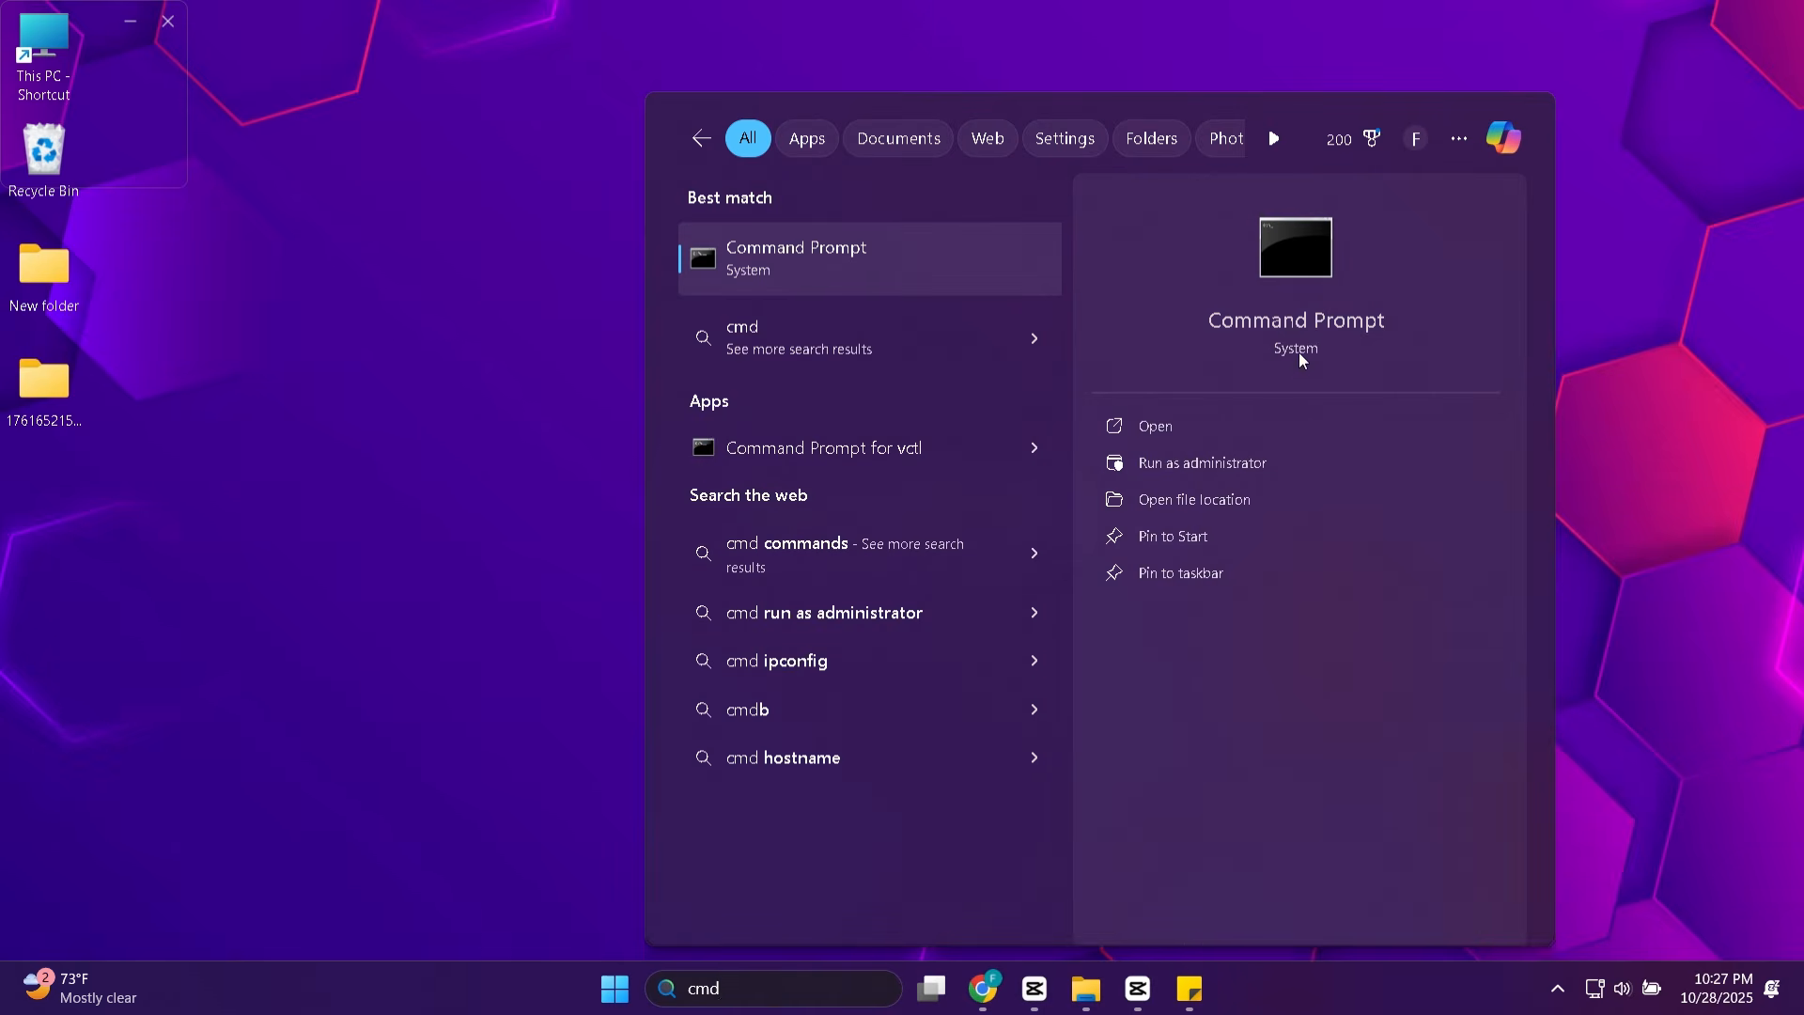
pyautogui.rightClick(1295, 334)
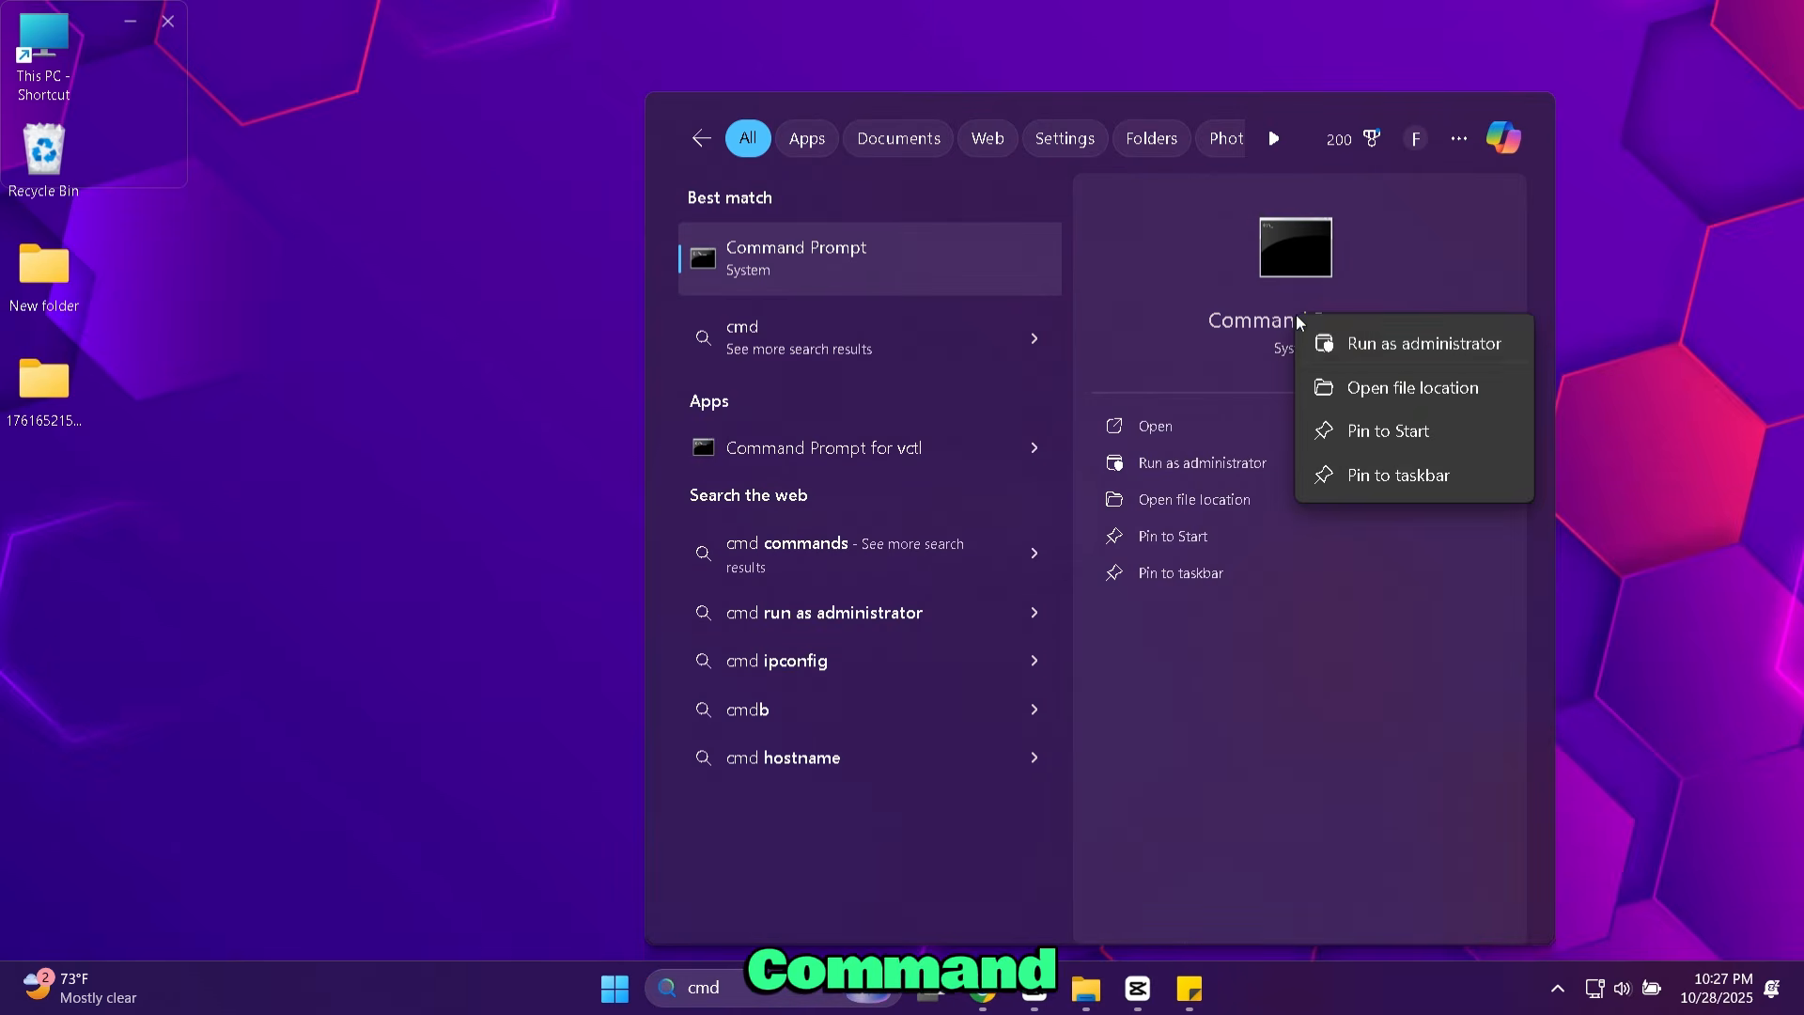
pyautogui.click(1344, 341)
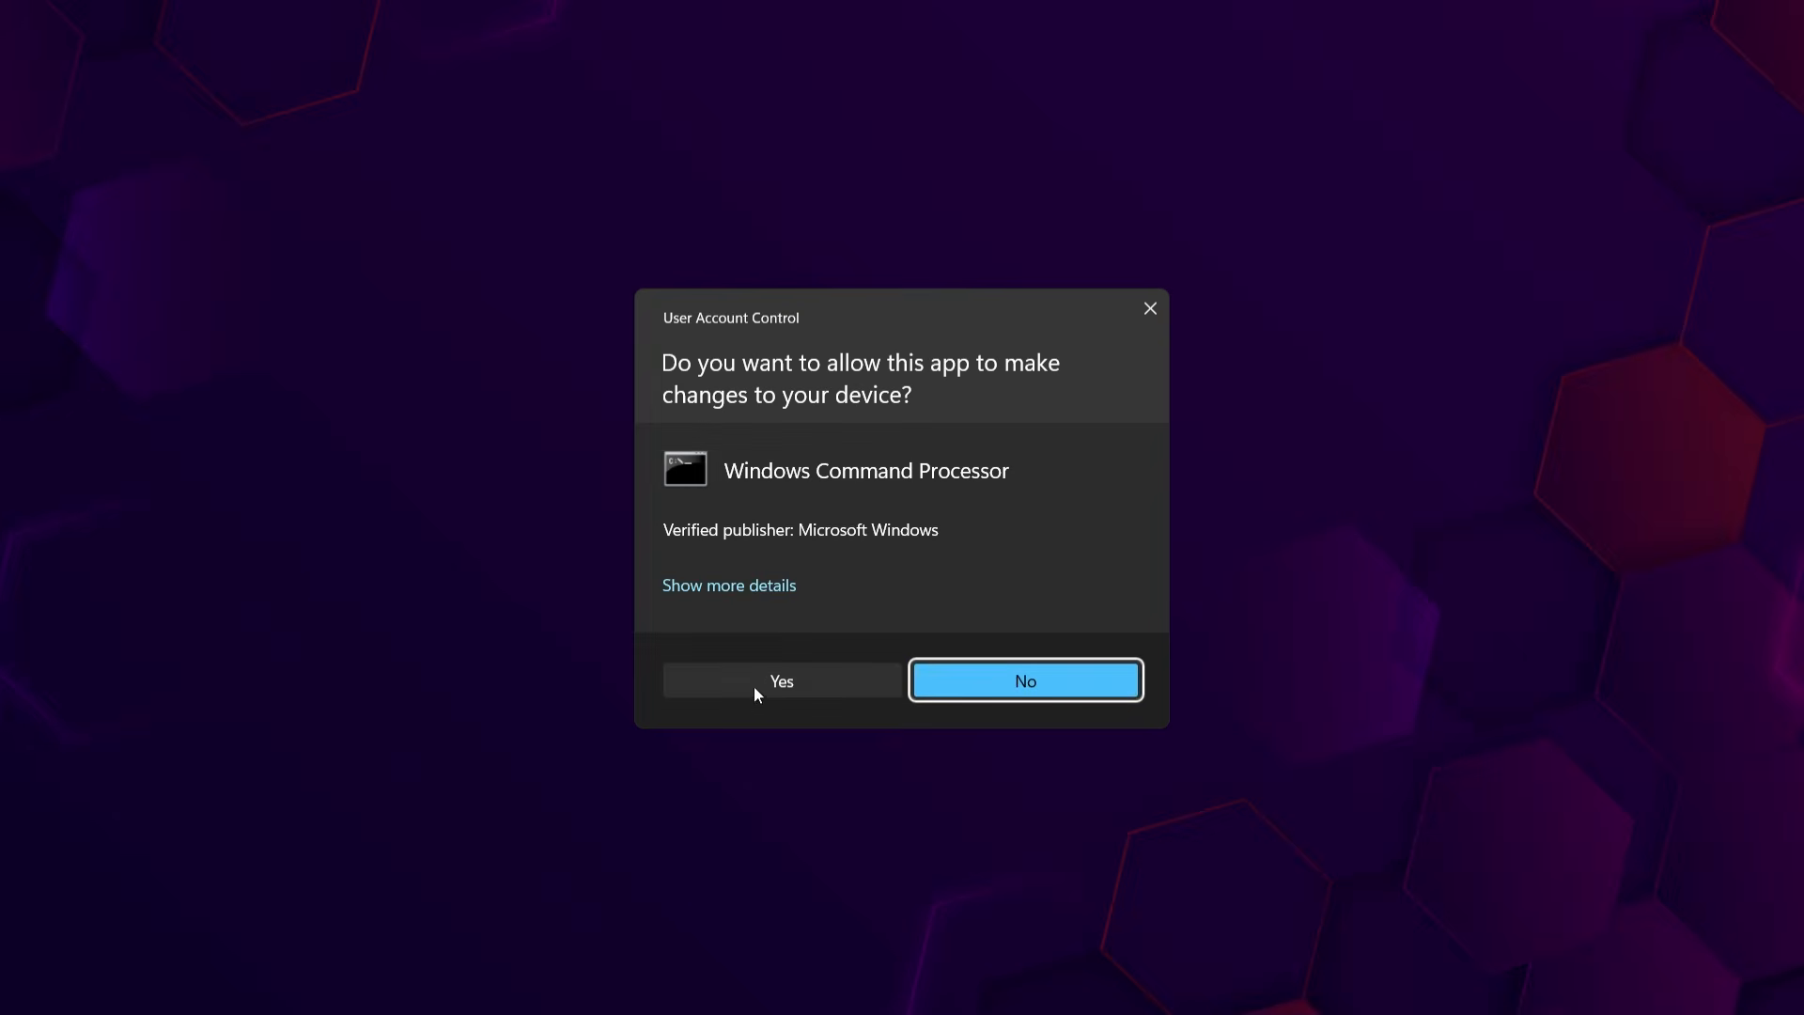
pyautogui.click(756, 684)
pyautogui.moveTo(663, 85); pyautogui.dragTo(920, 158)
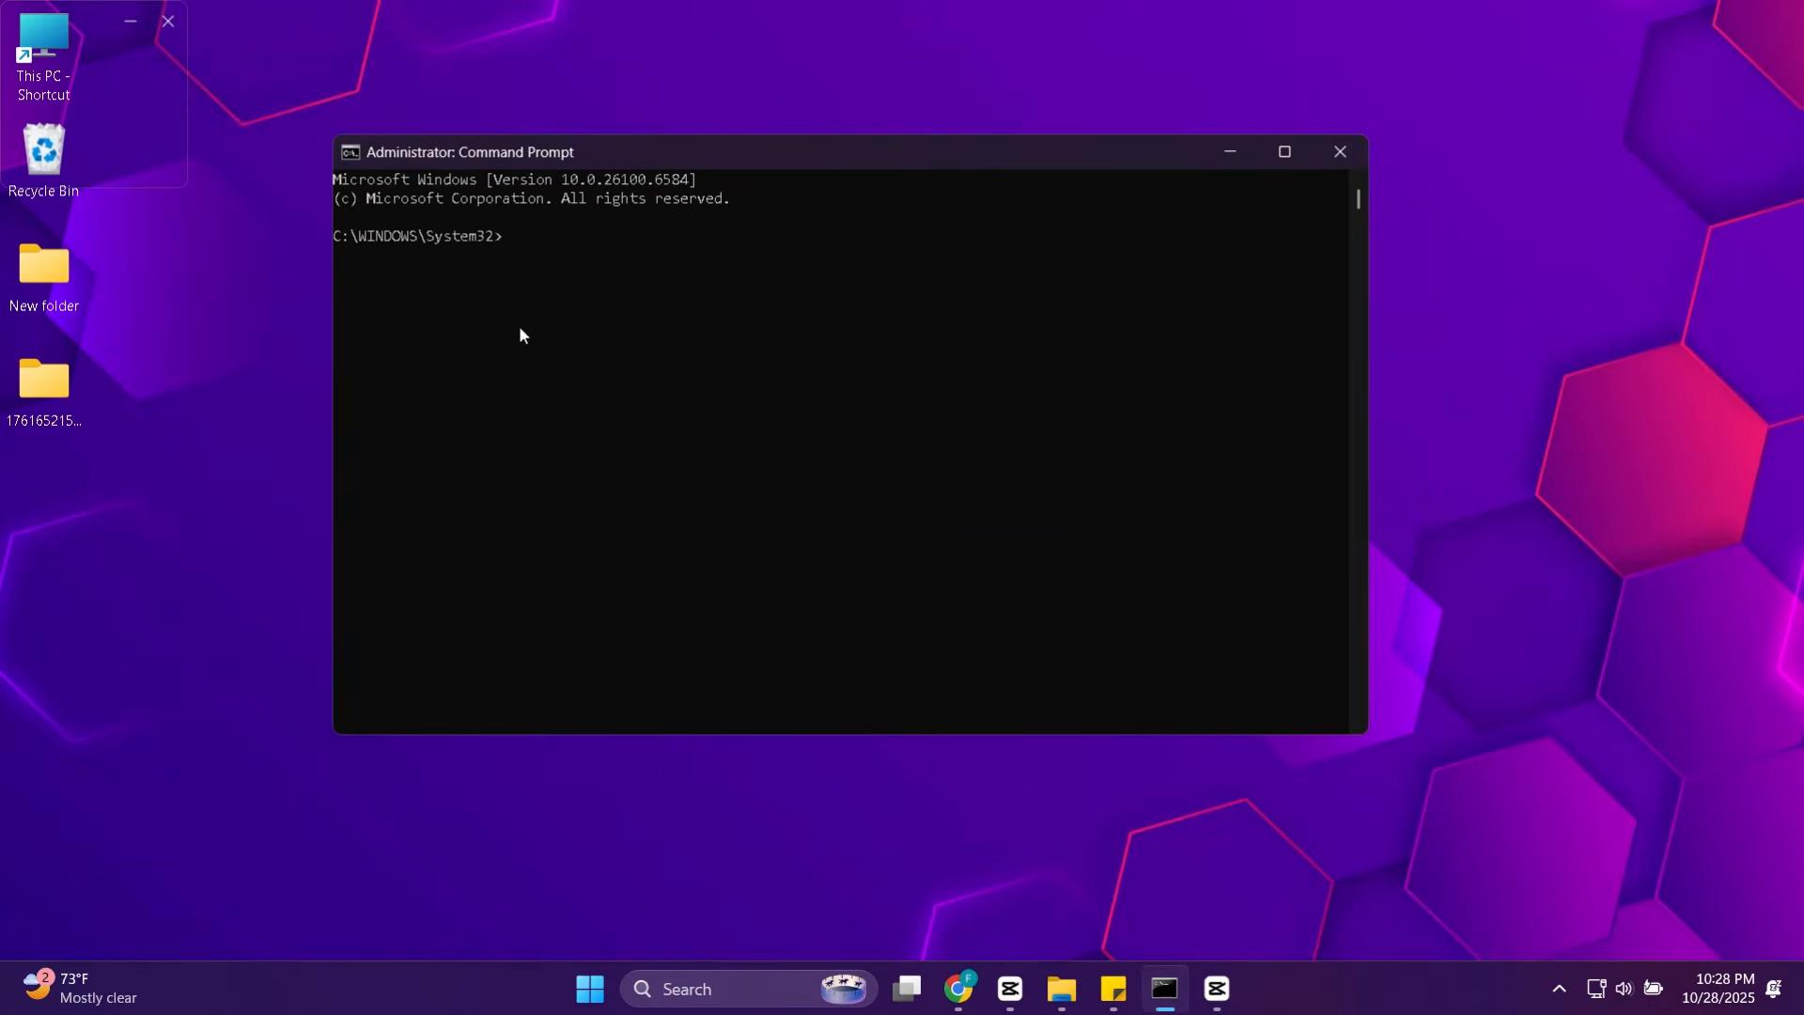
# Change the Command Prompt directory to the Office2024 folder with cd C:\Office2024
pyautogui.write('cd')
pyautogui.hotkey('ctrl', 'v')
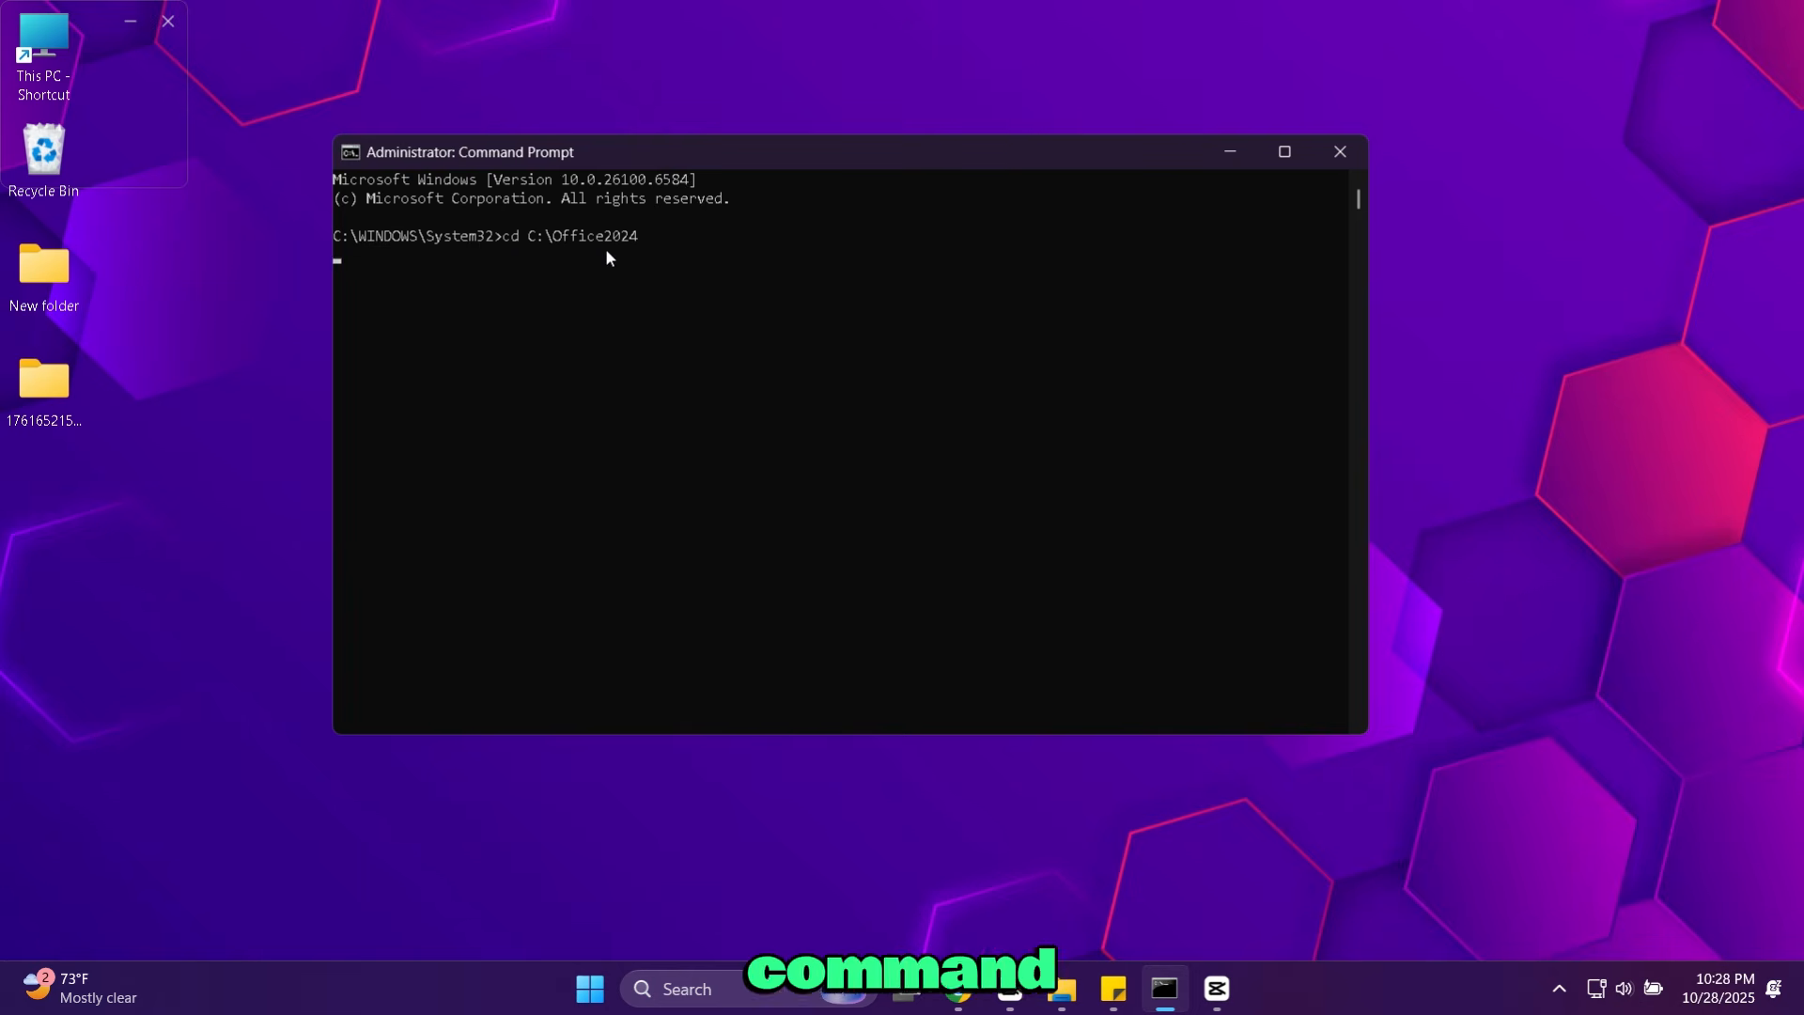
pyautogui.press('Return')
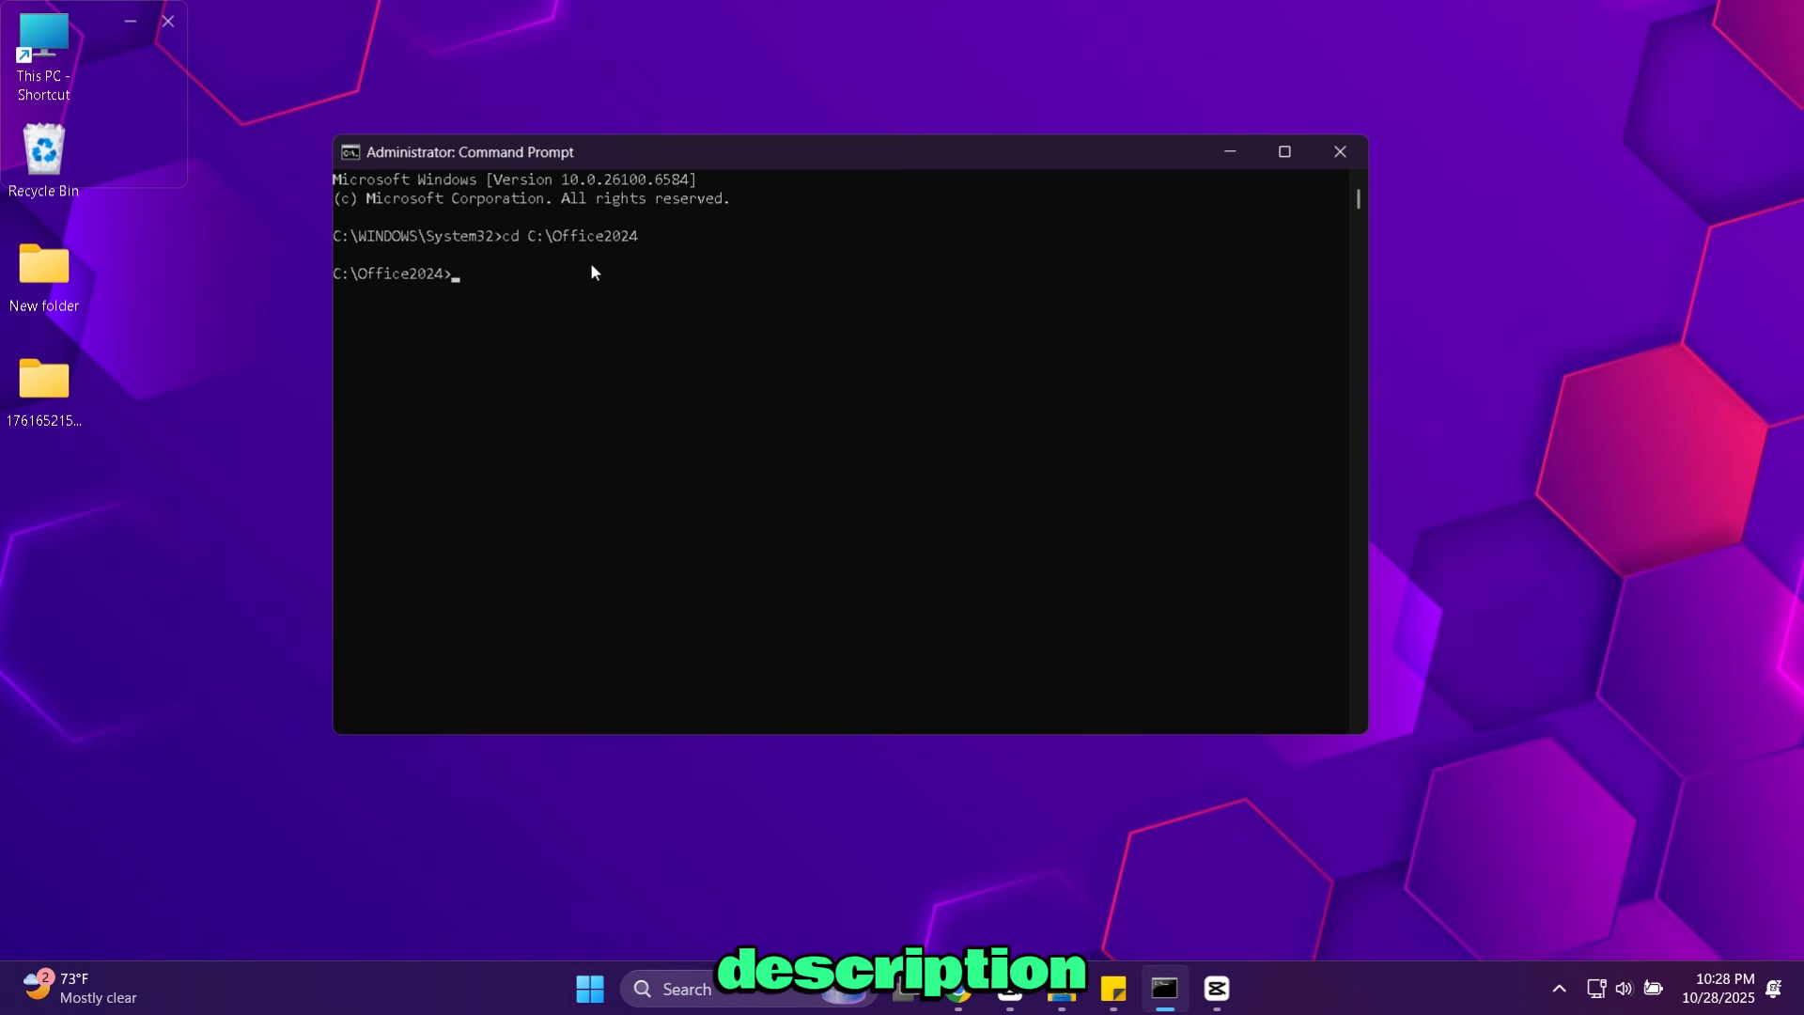
# Start the Office installation with setup.exe /configure configuration.xml and minimize the Command Prompt window
pyautogui.write('setu')
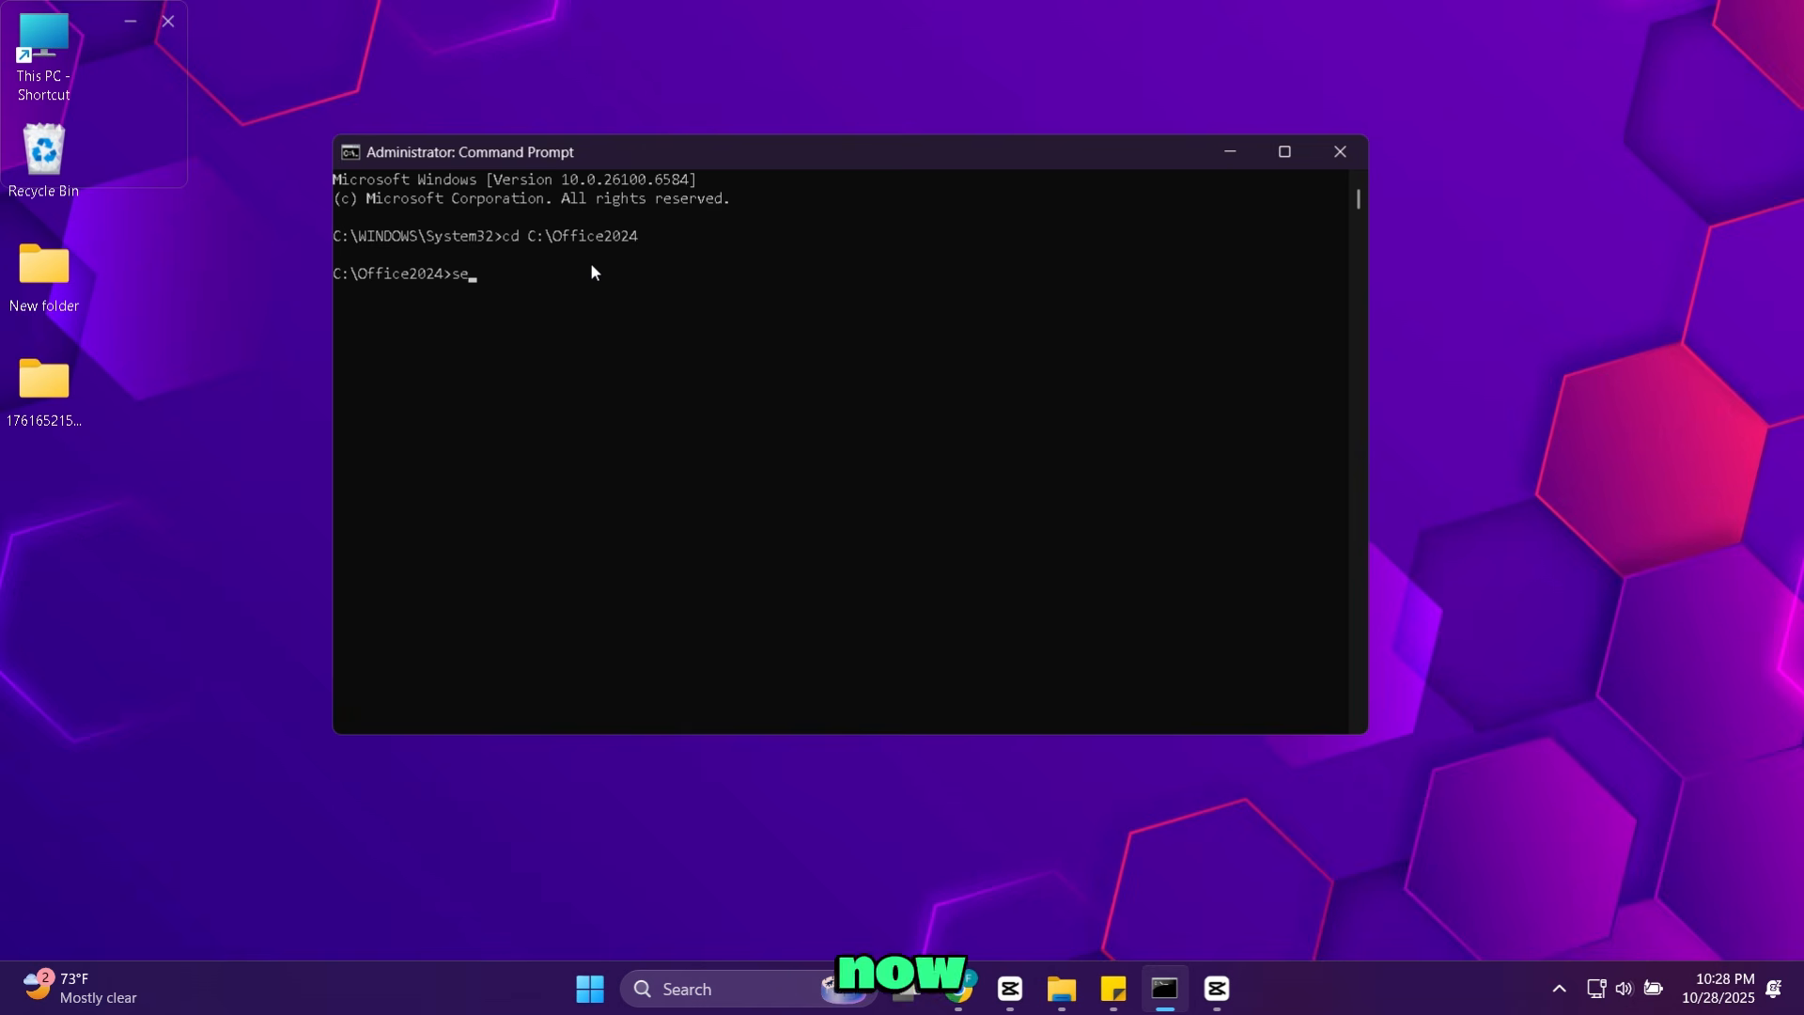
pyautogui.write('p')
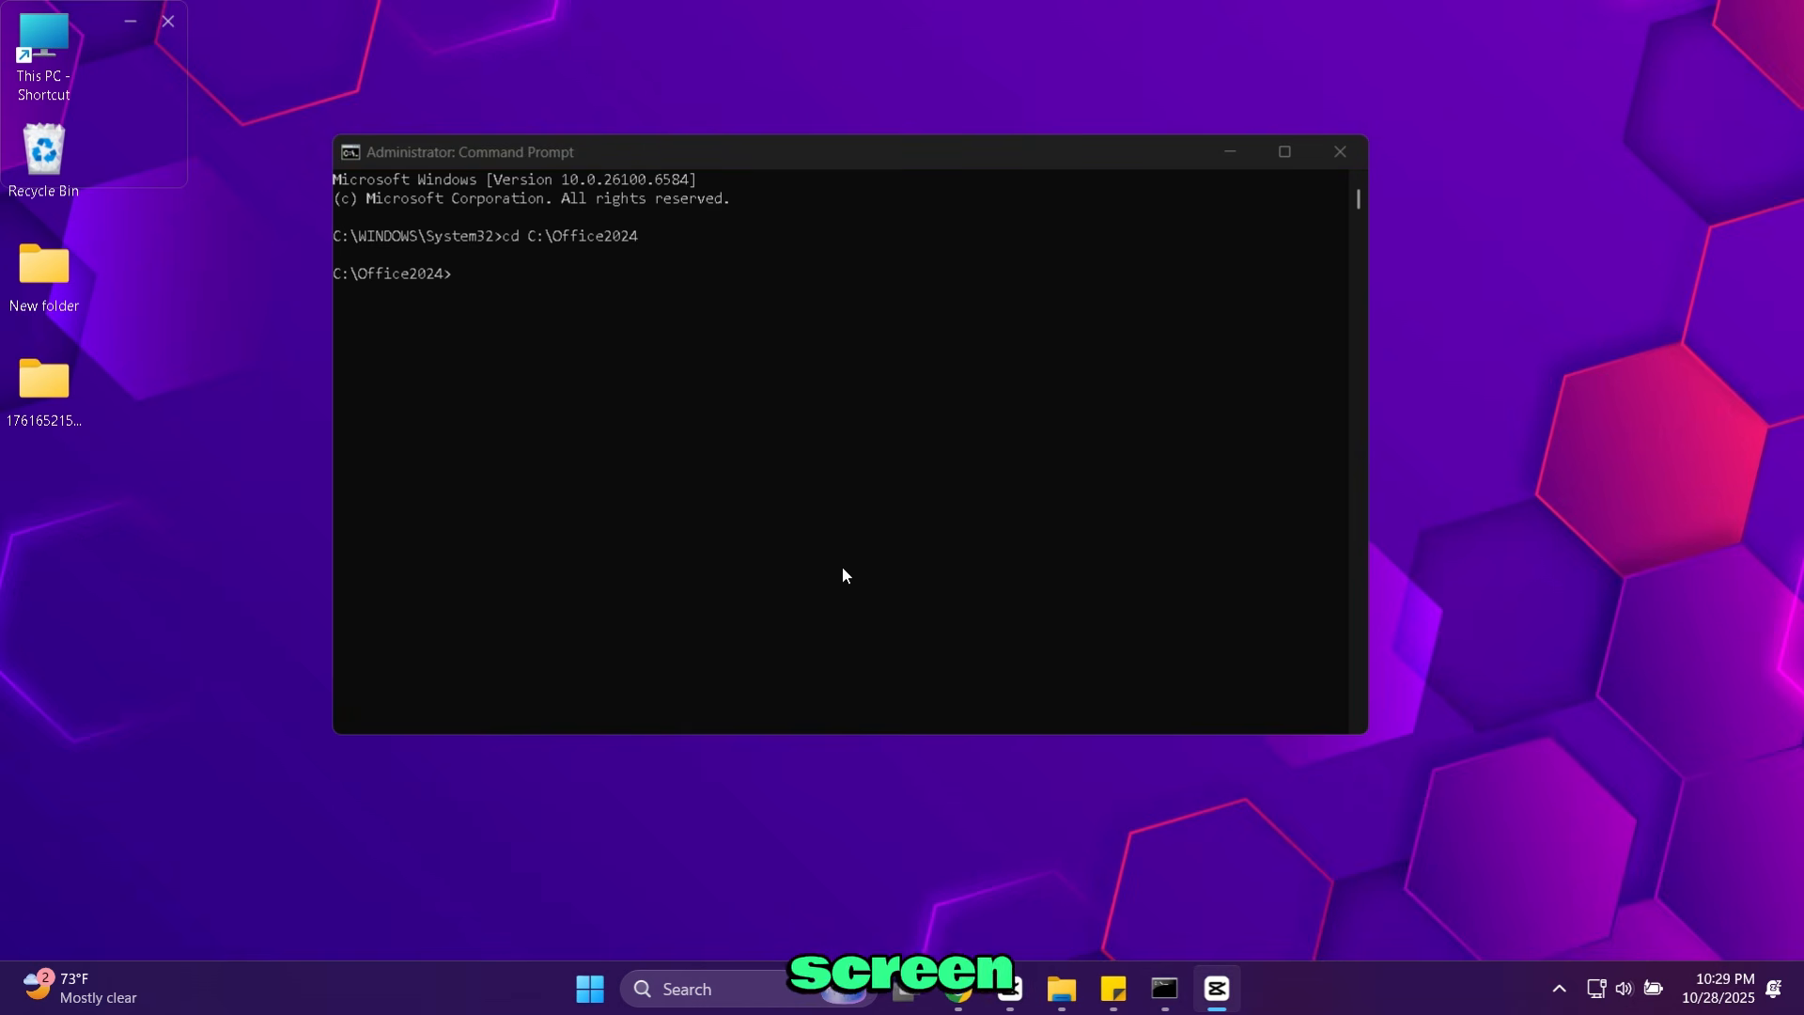
pyautogui.click(510, 312)
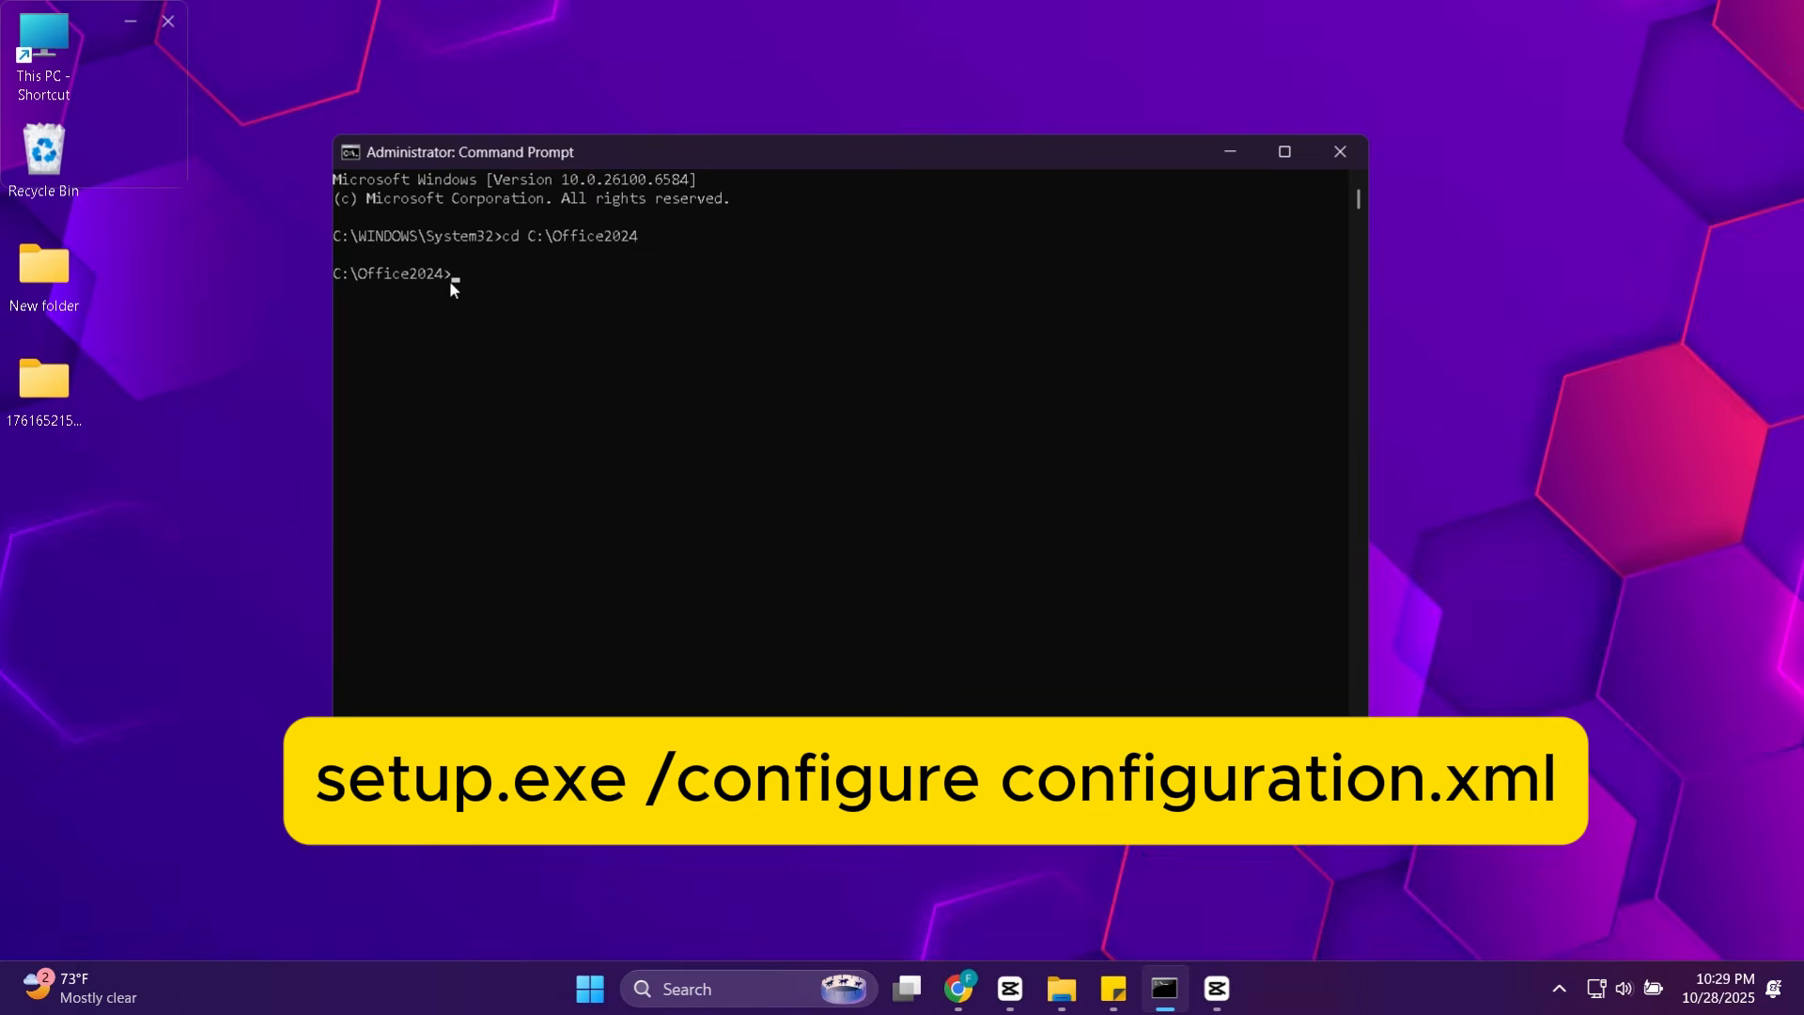
pyautogui.rightClick(457, 280)
pyautogui.press('Return')
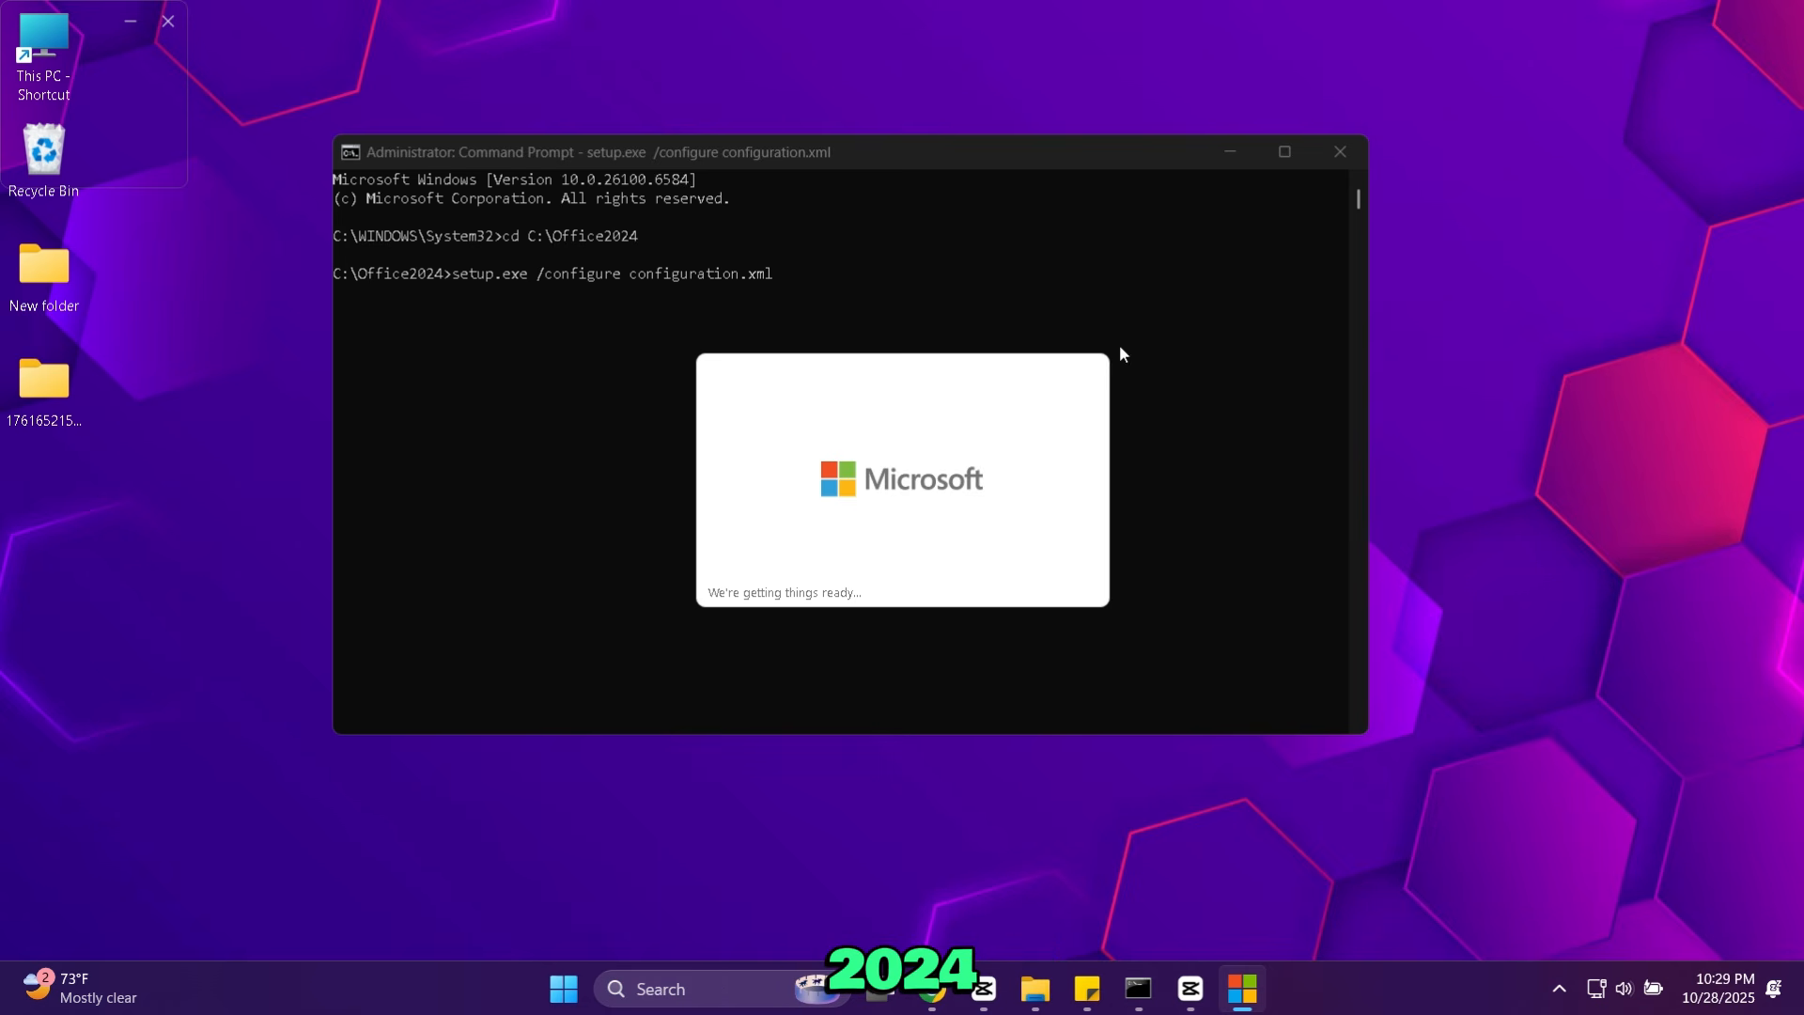
pyautogui.click(1231, 151)
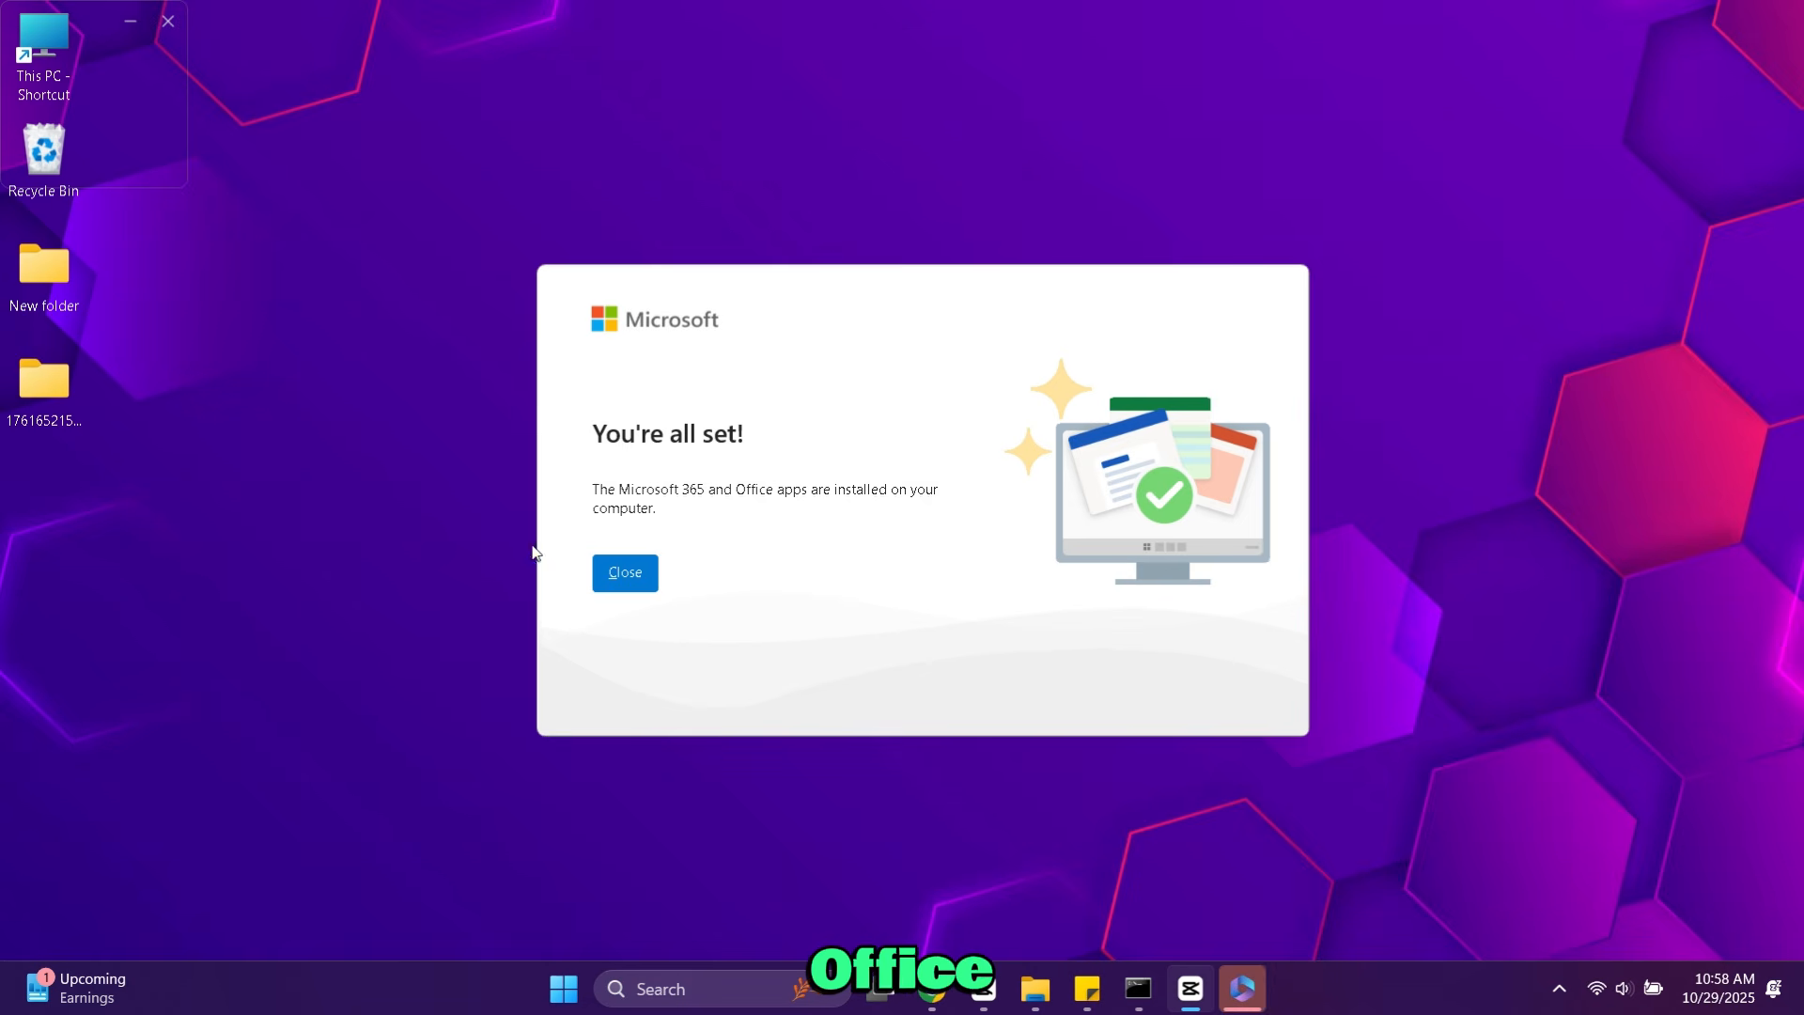
# Close the finished Office installer and search Windows for word to check the installed app
pyautogui.click(637, 572)
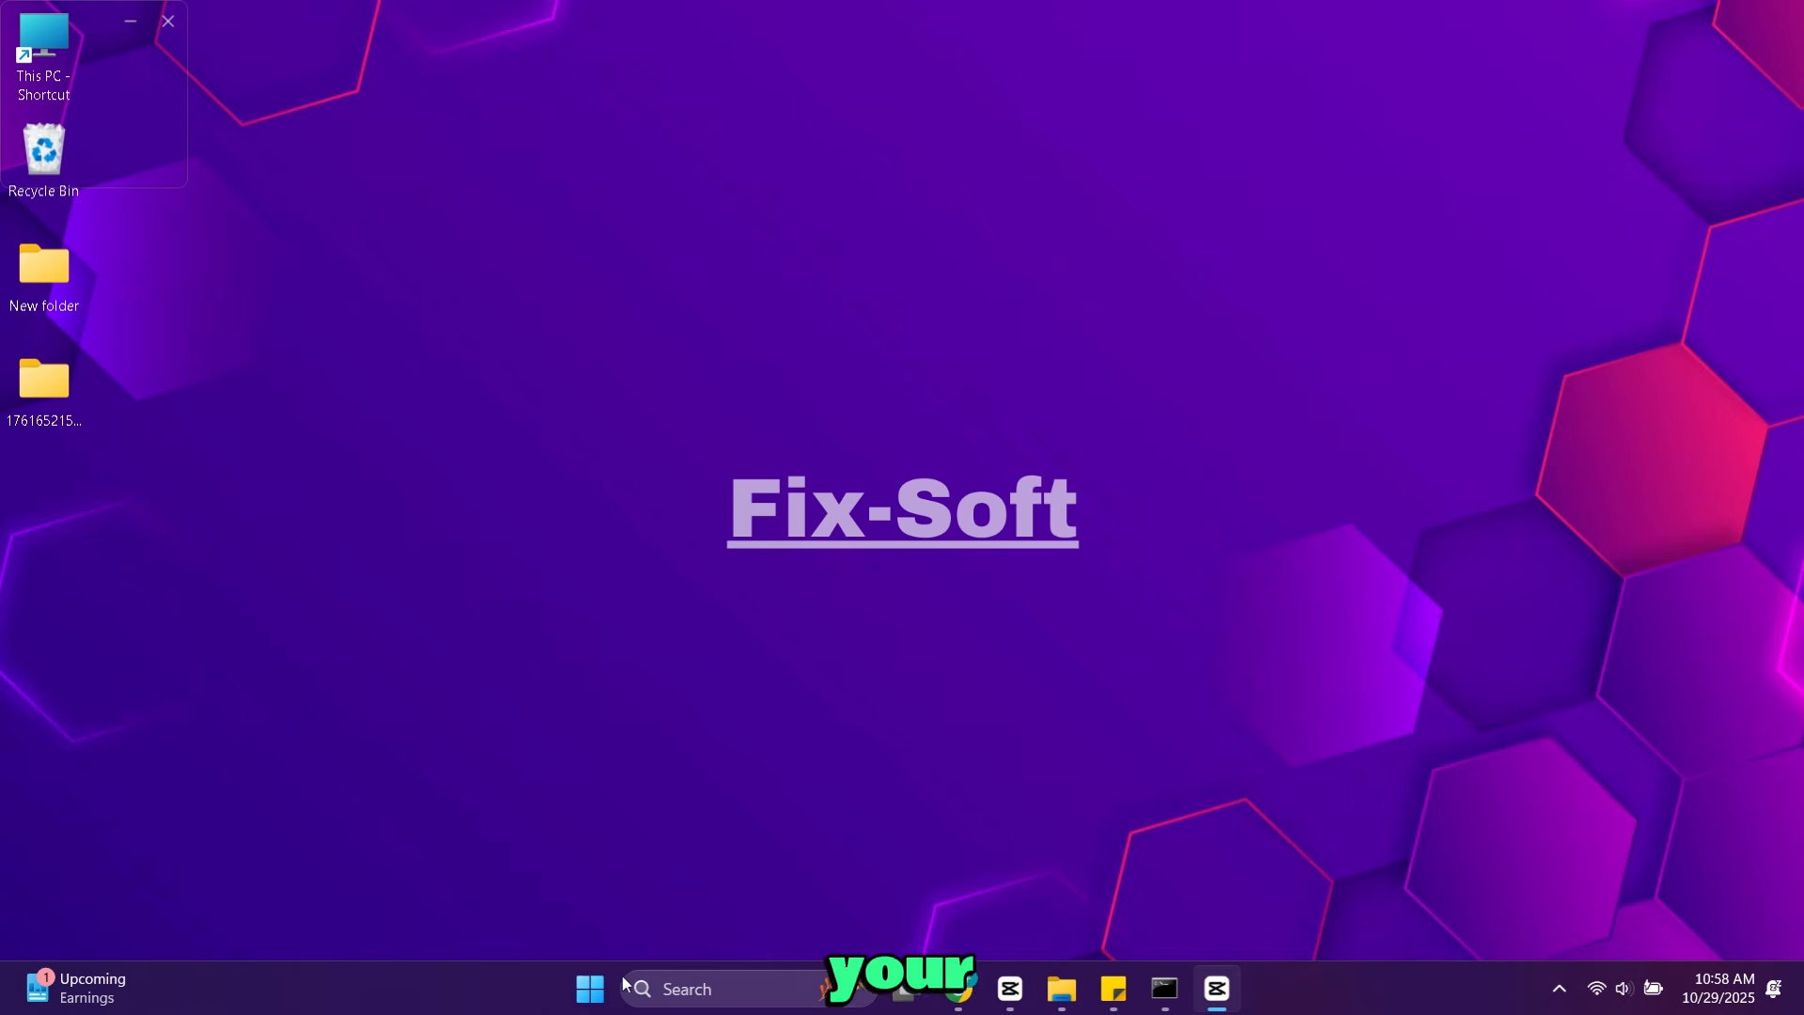
pyautogui.click(592, 992)
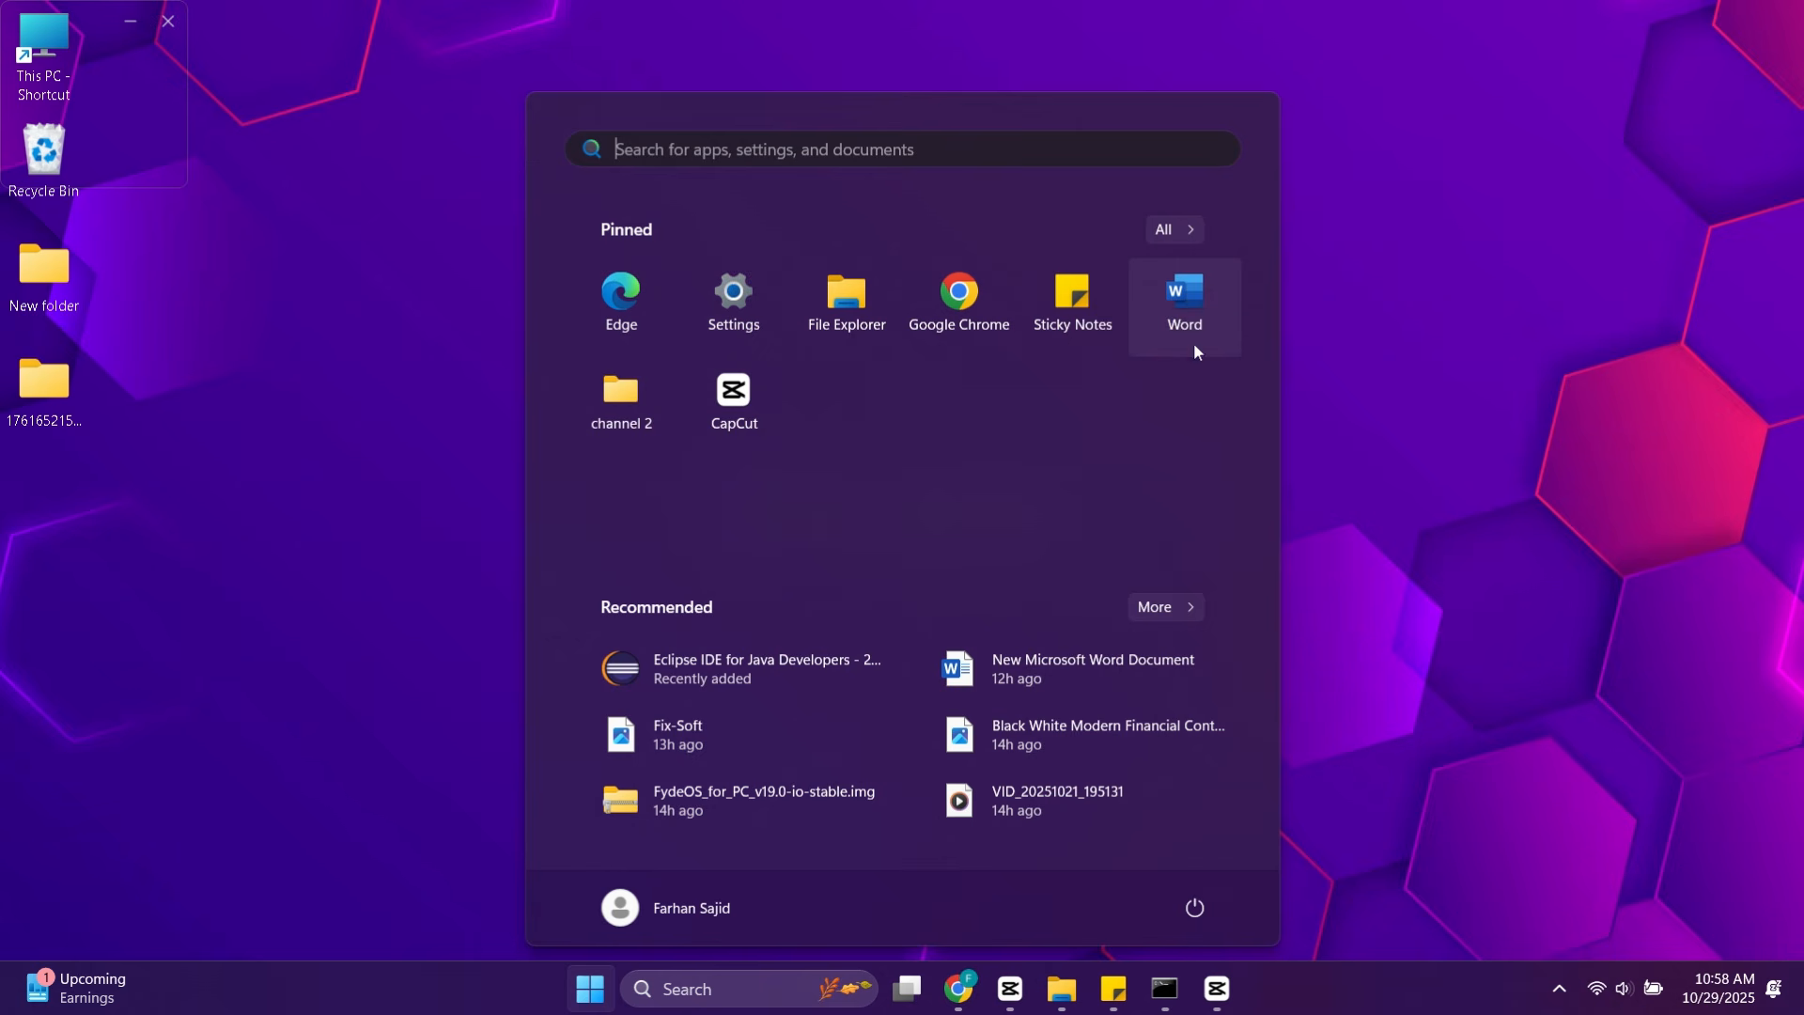
pyautogui.click(697, 983)
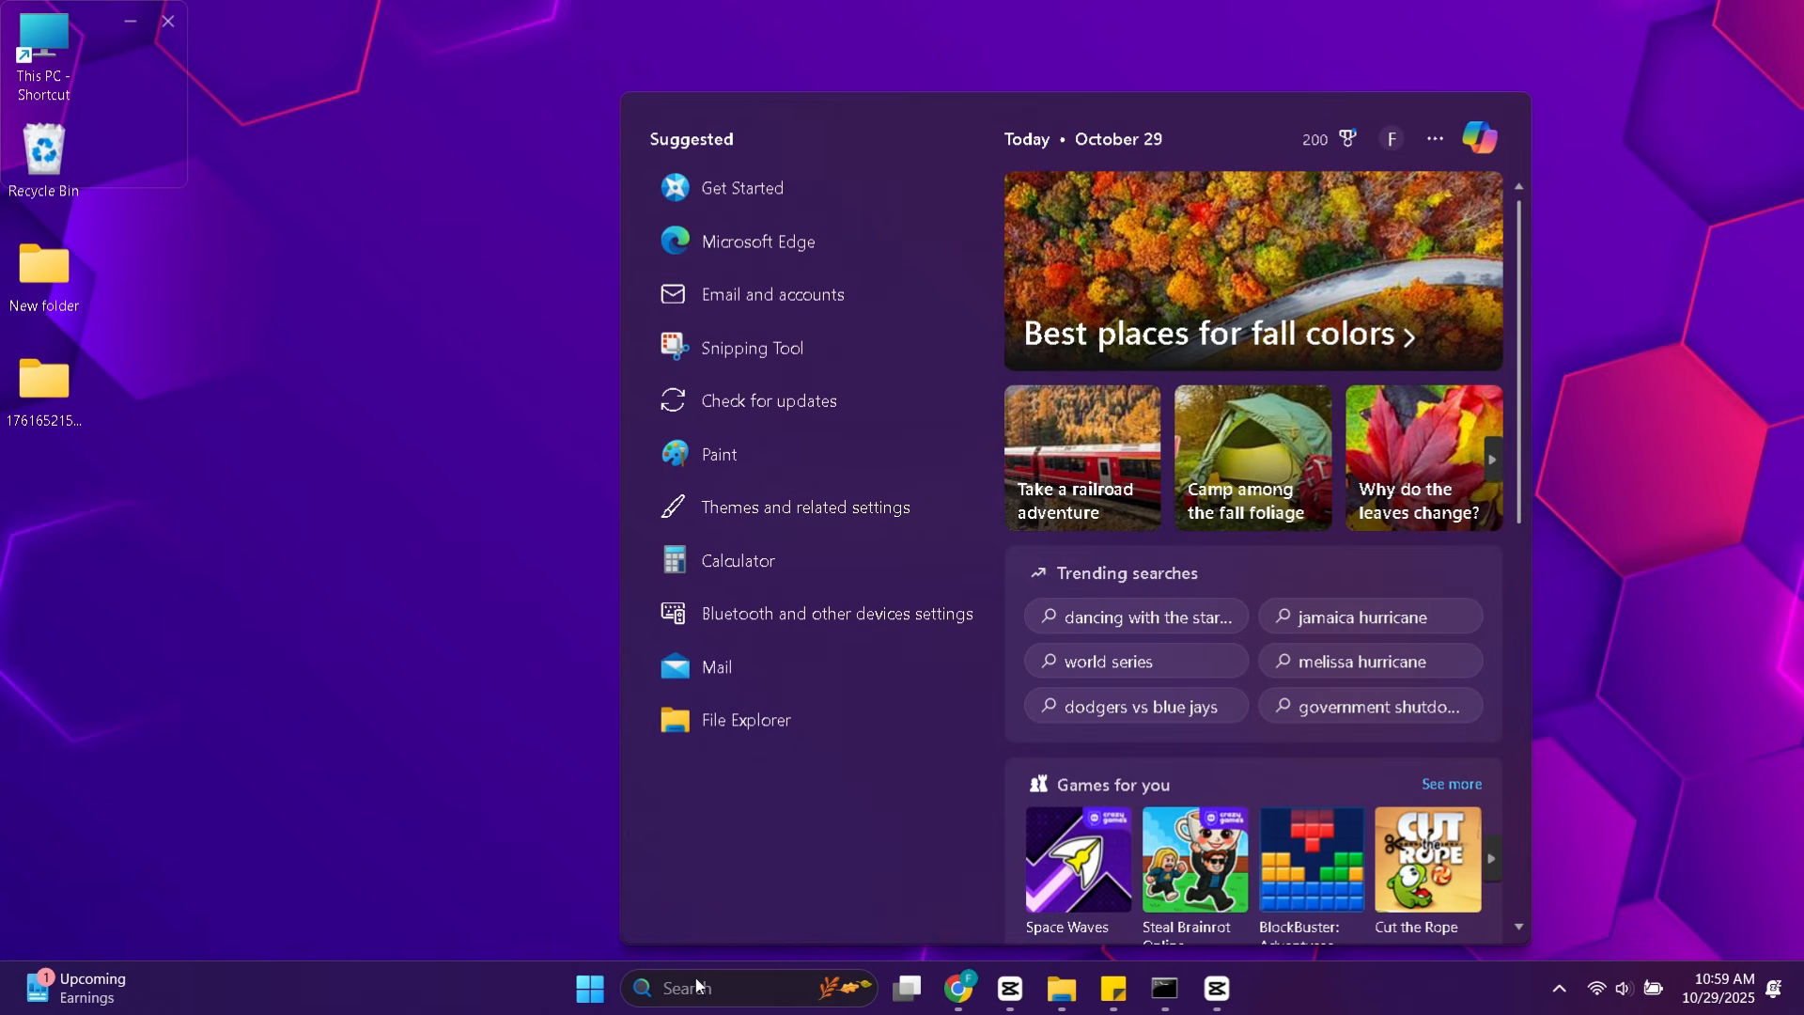
pyautogui.write('word')
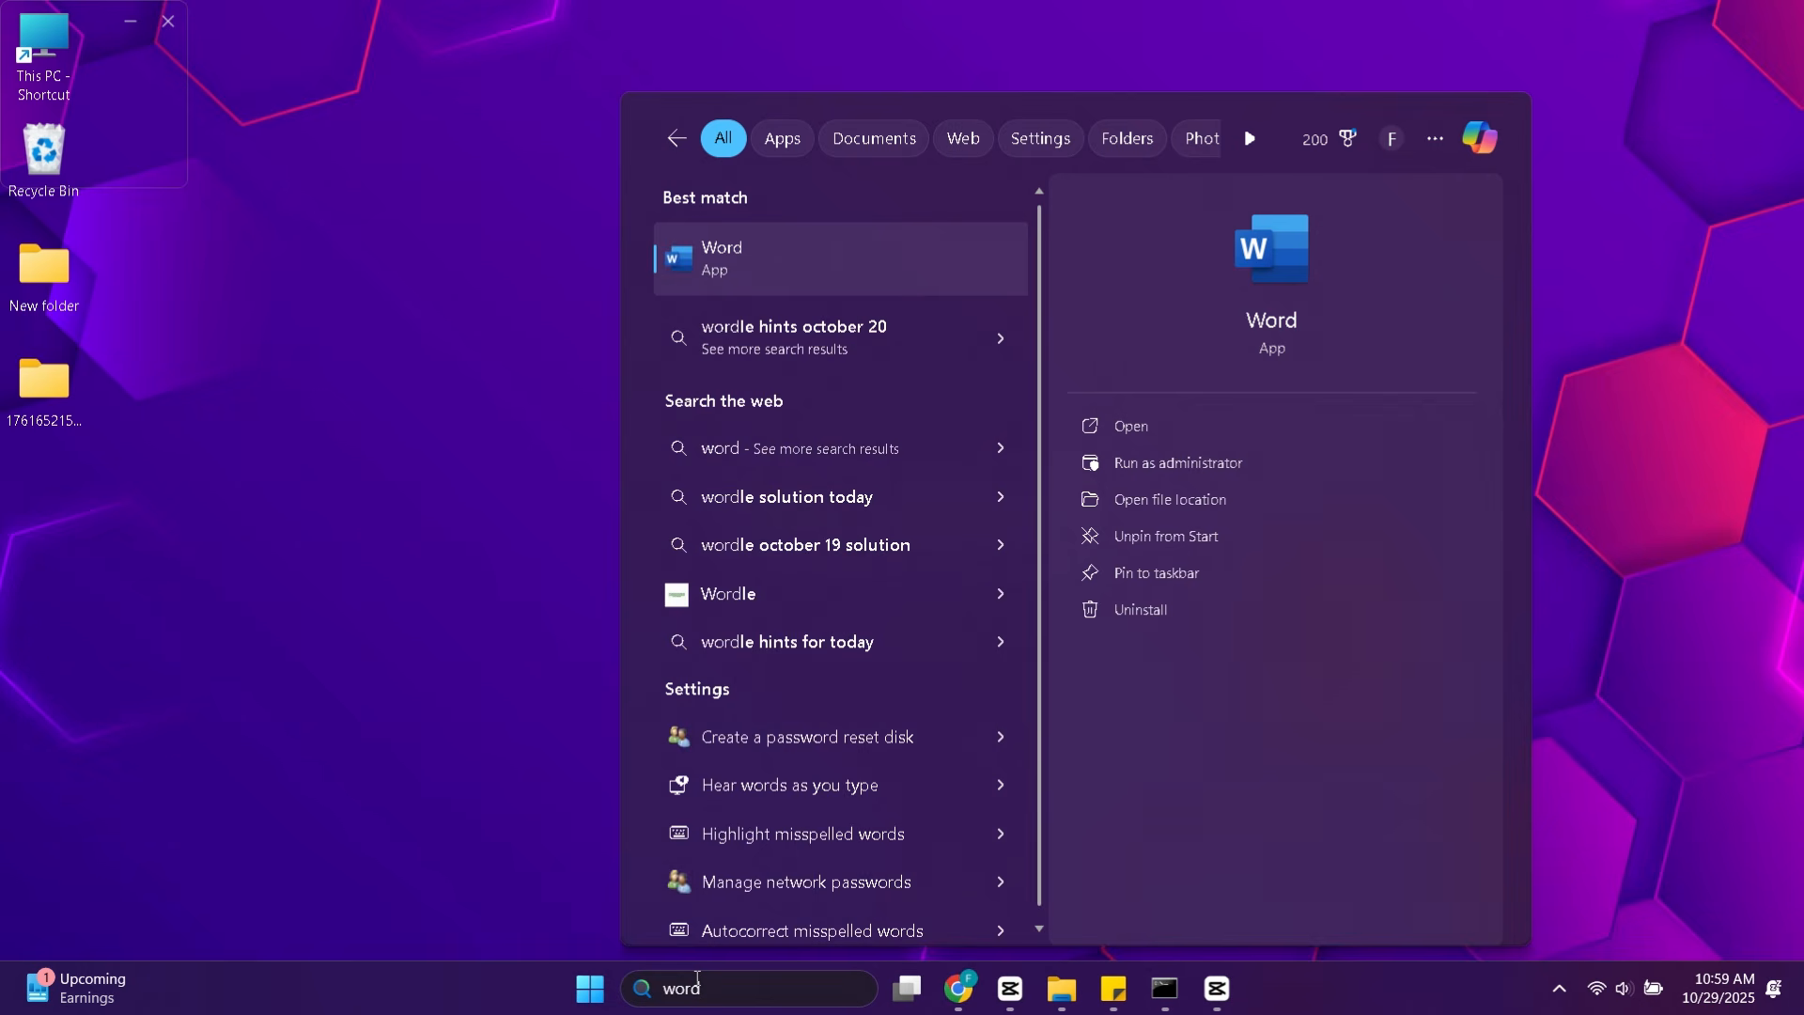
# Replace the Windows search text with exel to look for the installed Excel app
pyautogui.press('BackSpace')
pyautogui.press('BackSpace')
pyautogui.press('BackSpace')
pyautogui.press('BackSpace')
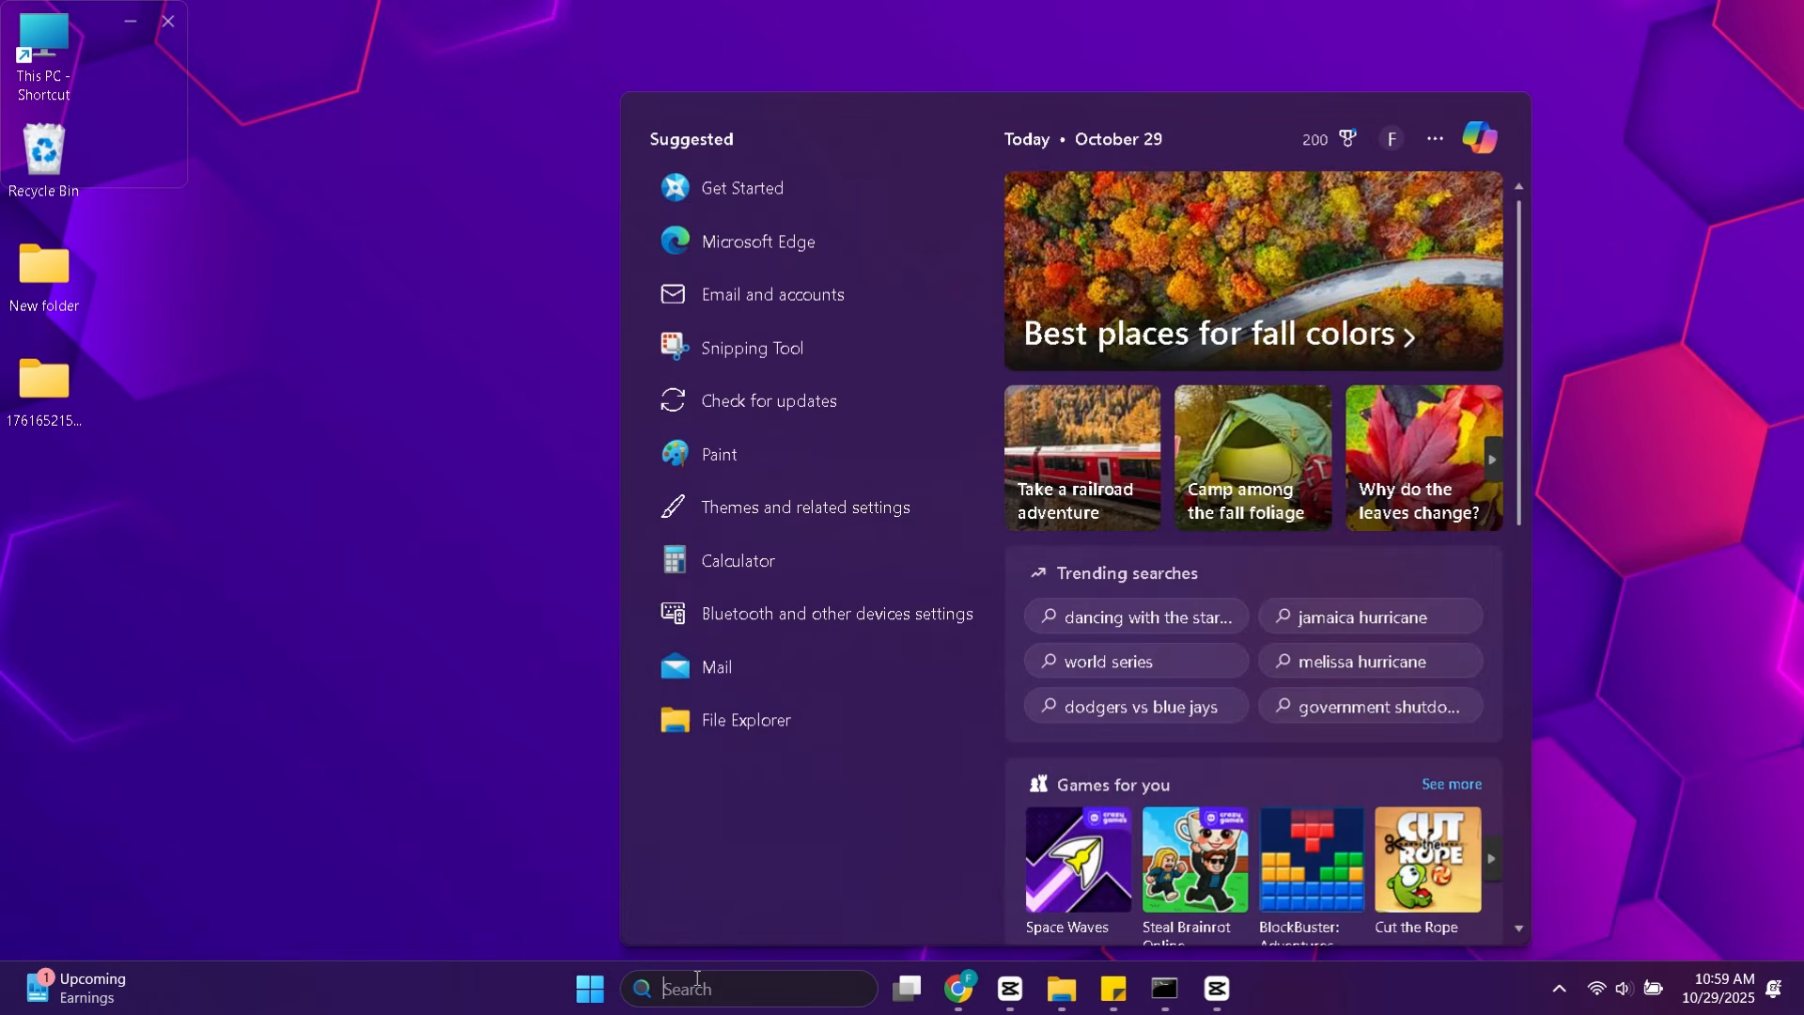
pyautogui.write('exe')
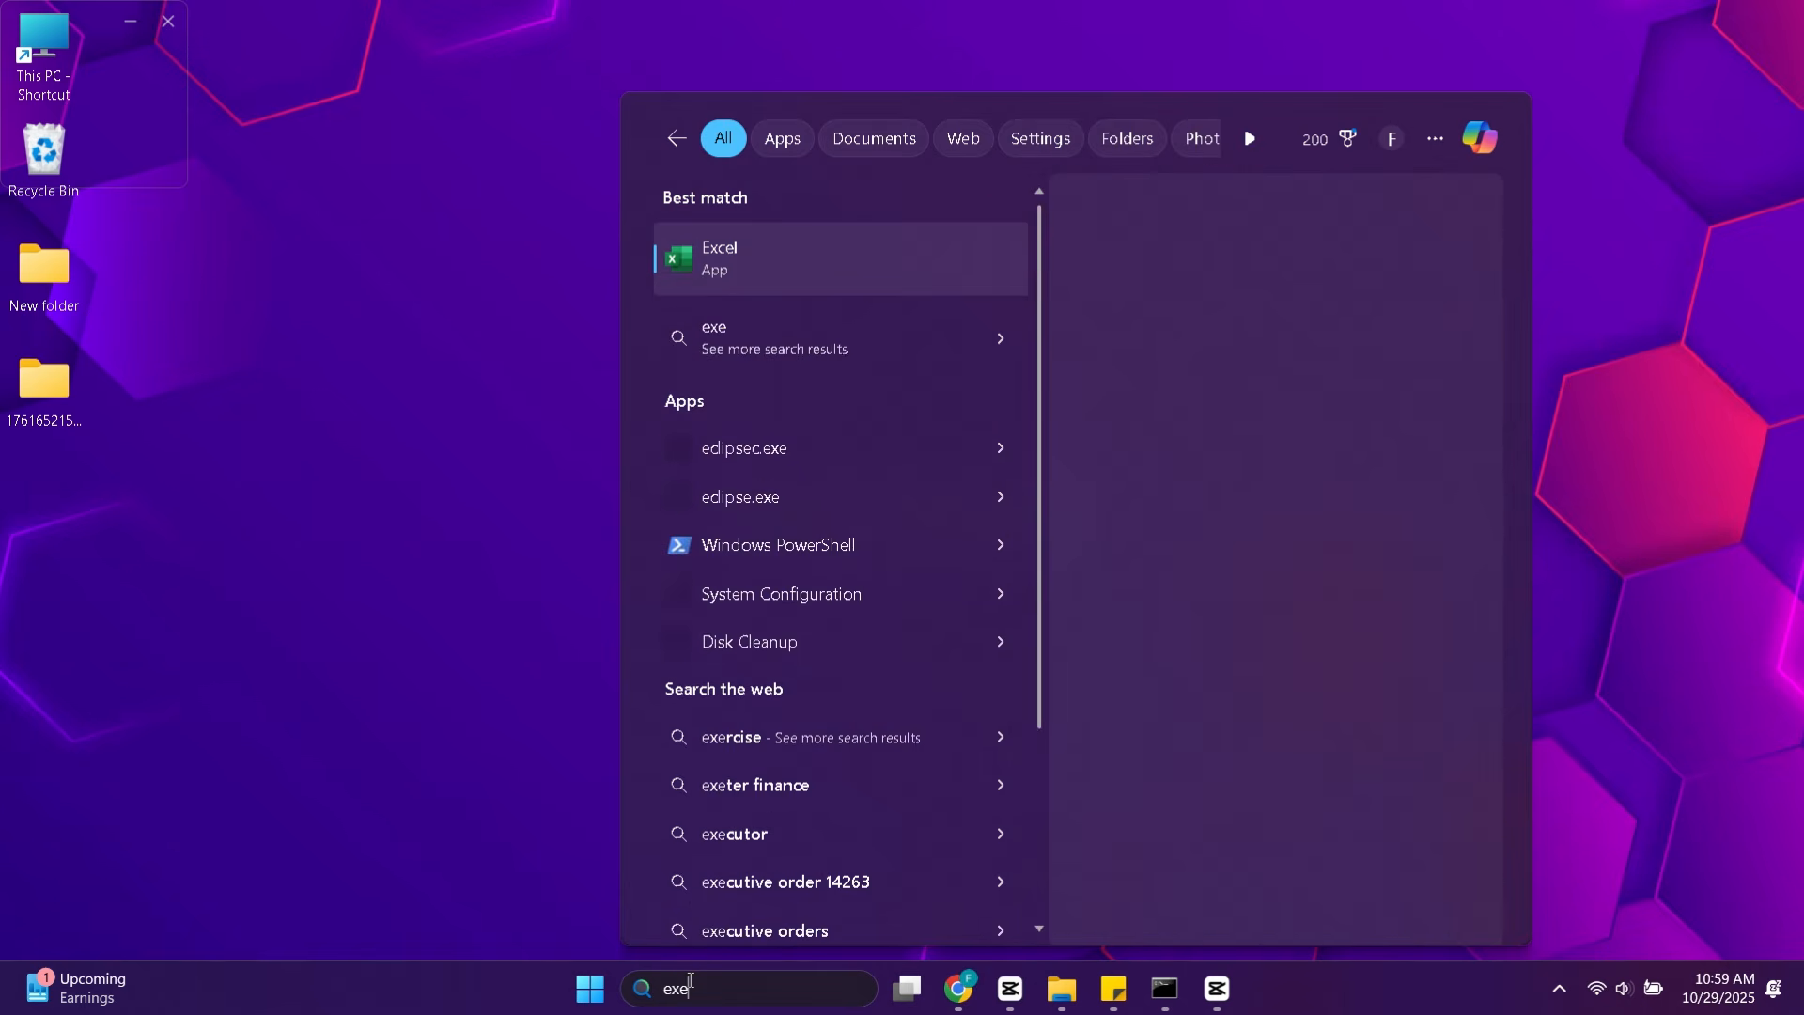
pyautogui.write('l')
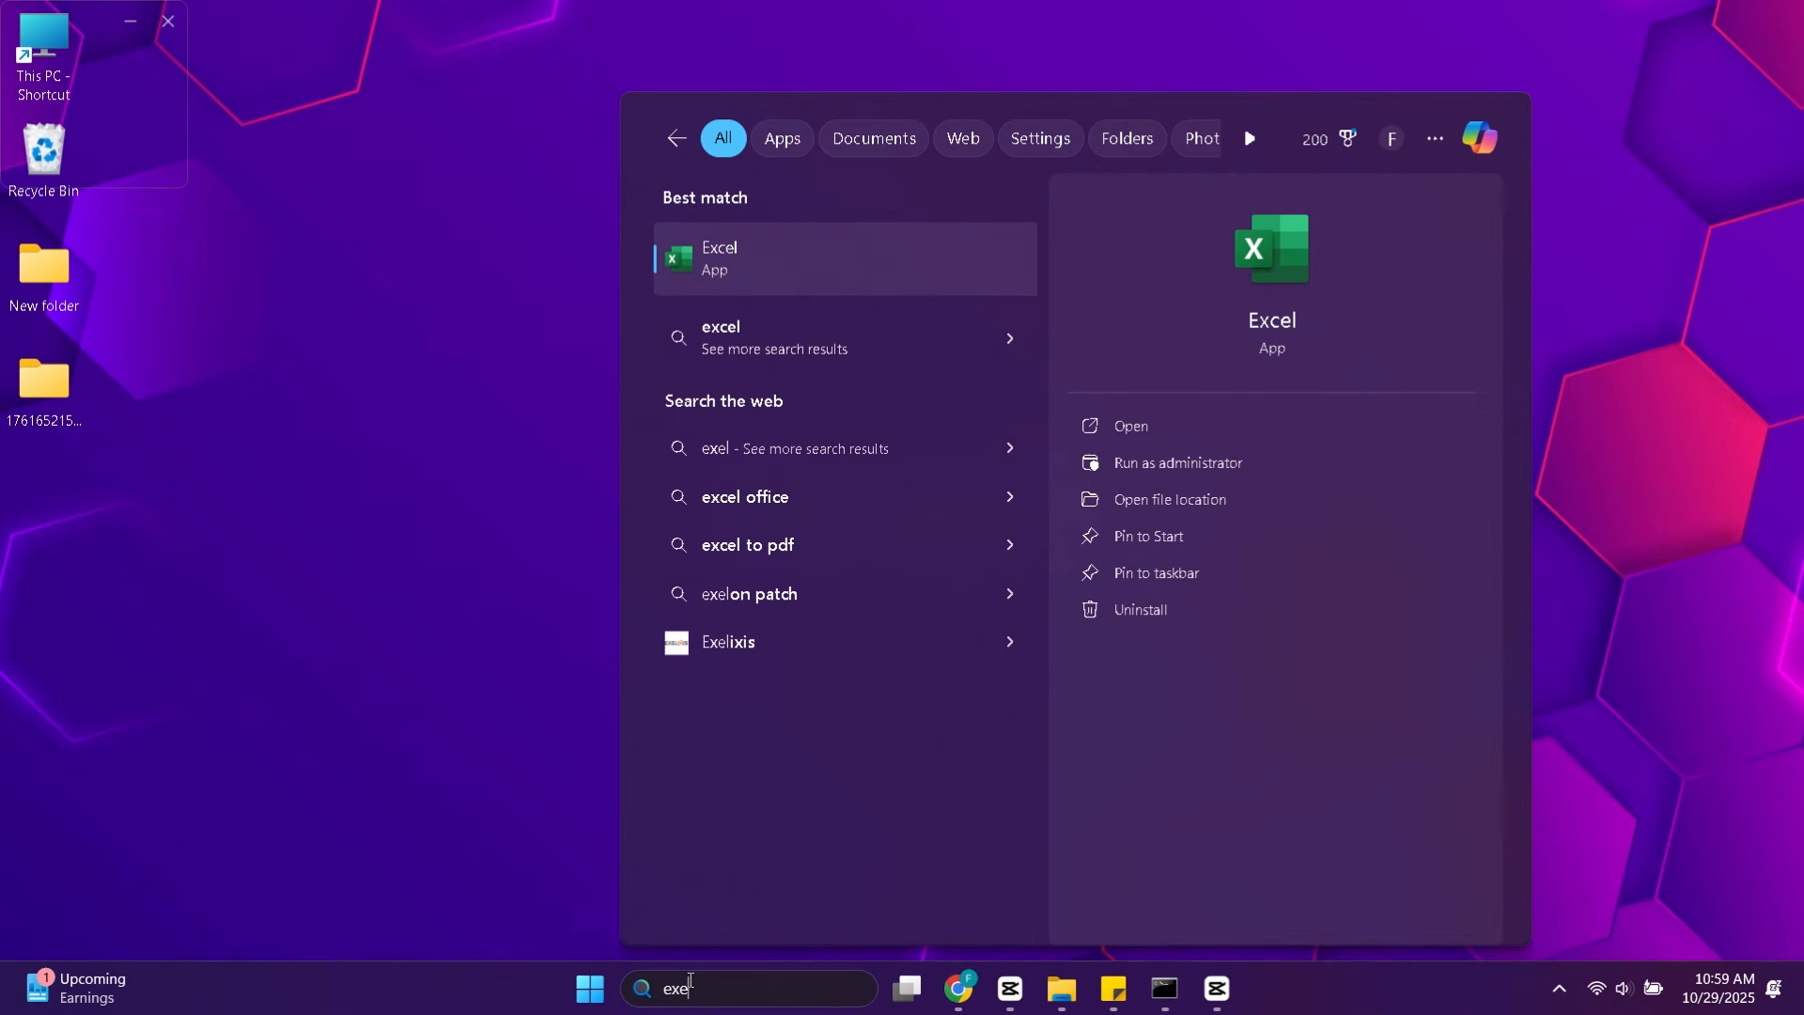
# Clear the Windows search and launch Word from the pinned apps
pyautogui.press('BackSpace')
pyautogui.press('BackSpace')
pyautogui.press('BackSpace')
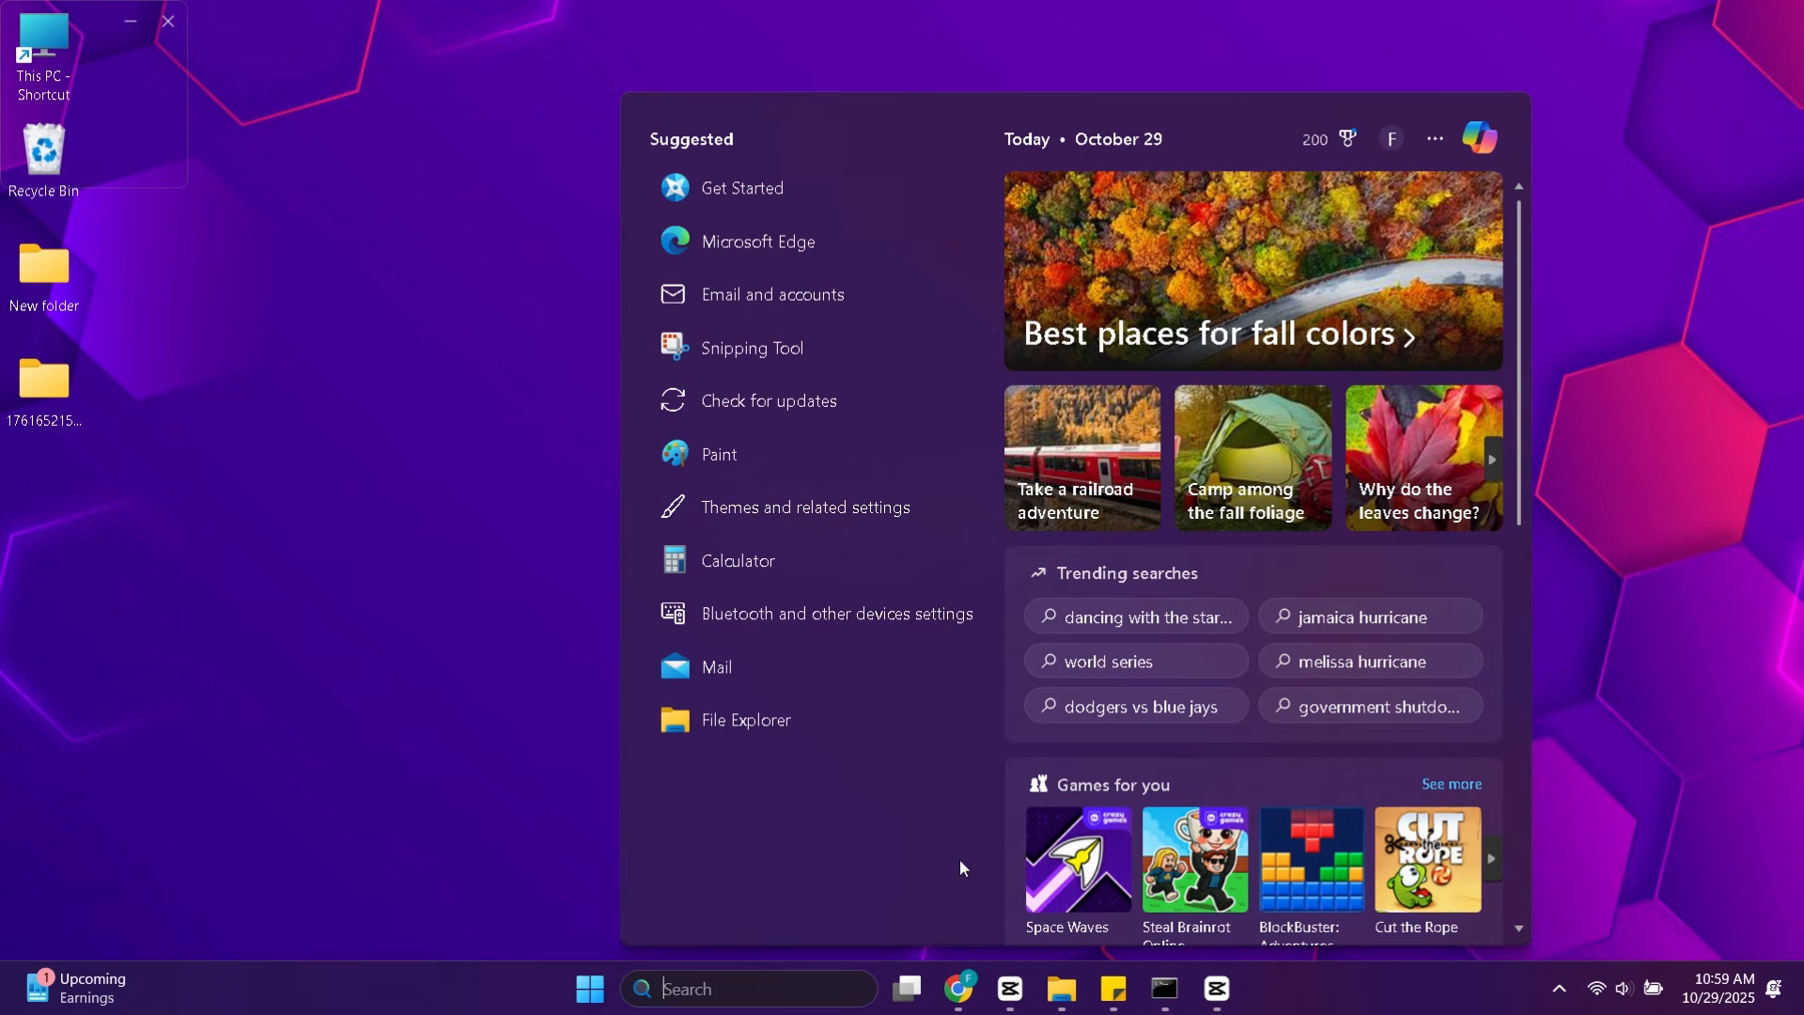
pyautogui.click(589, 987)
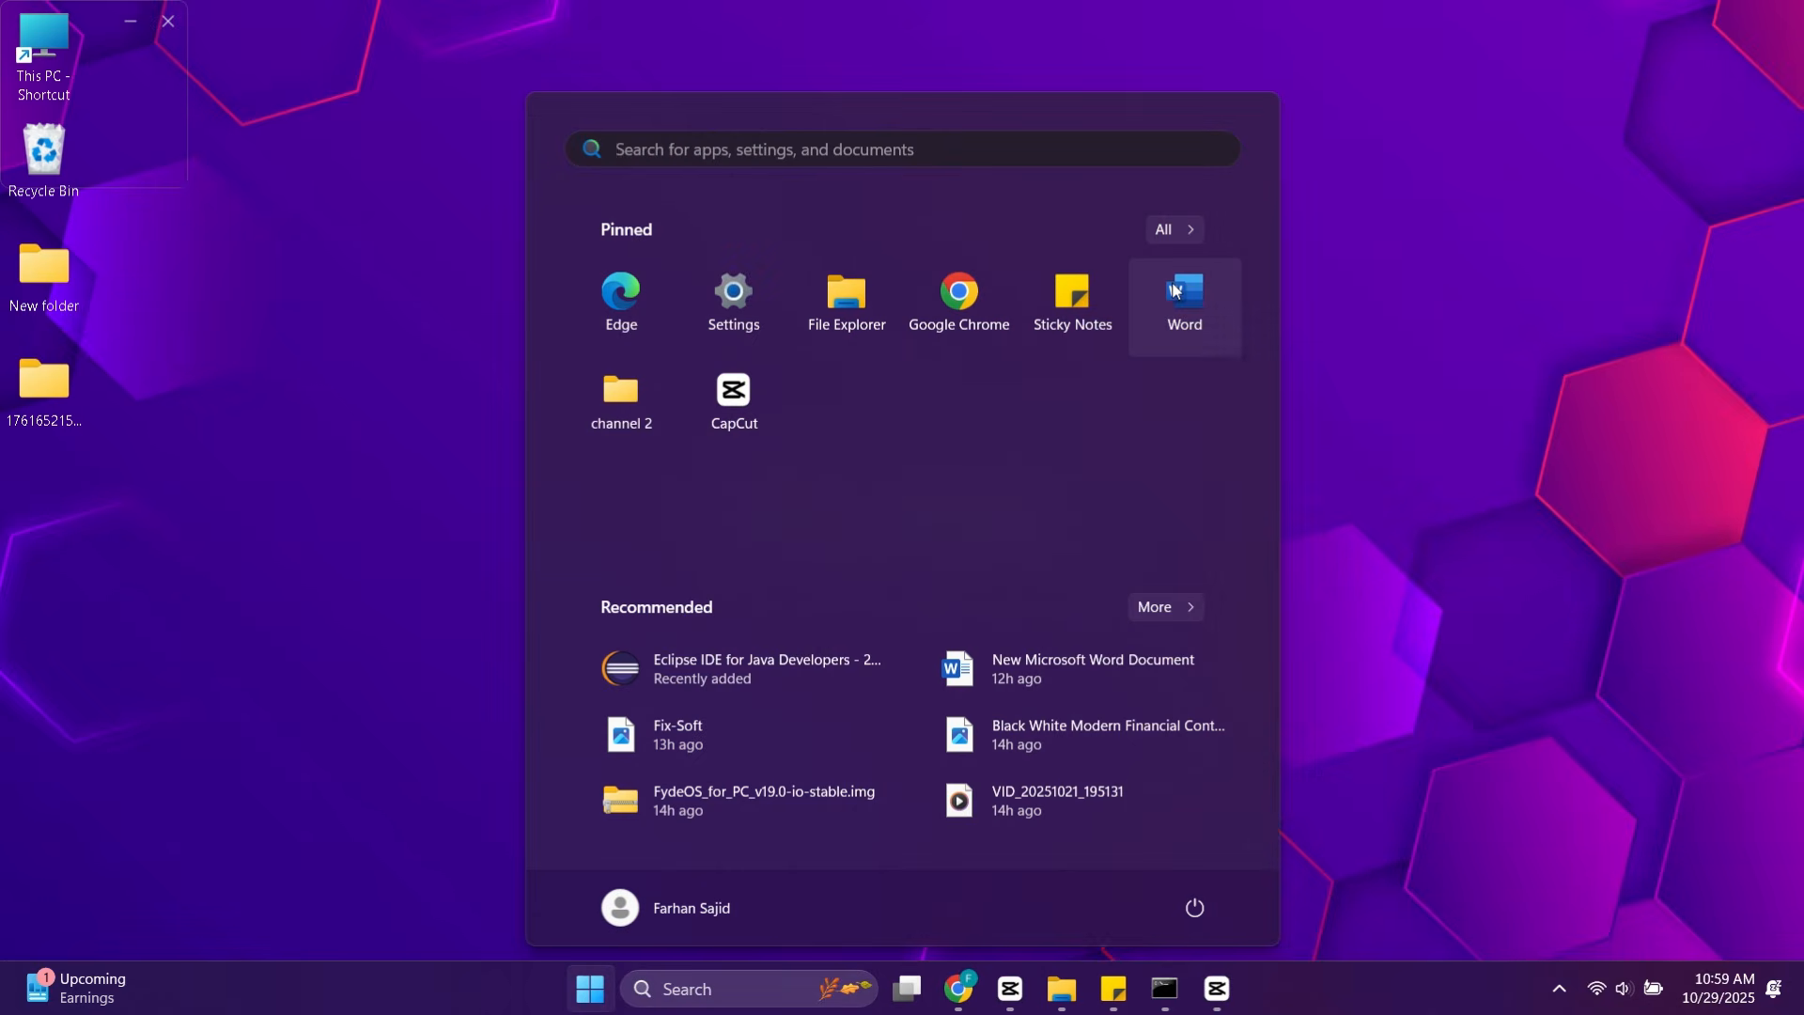
pyautogui.click(1191, 298)
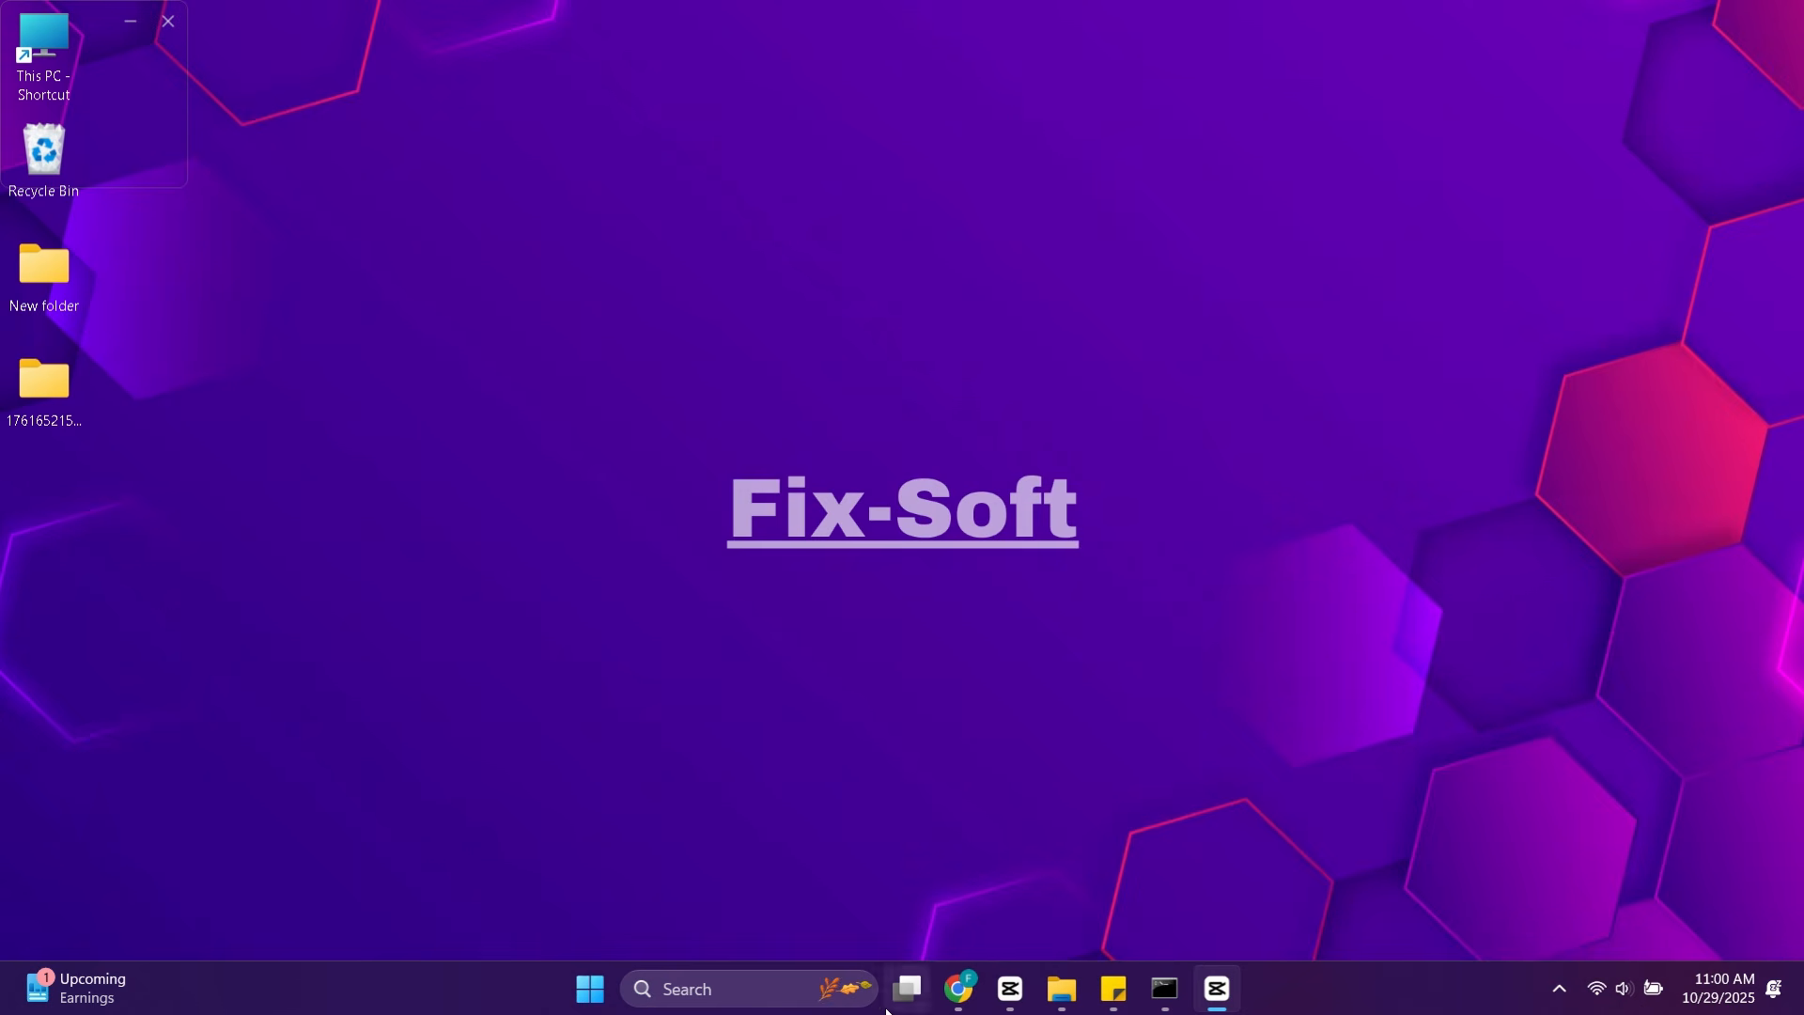
# Search Windows for exe, open the Excel app and create a blank workbook
pyautogui.click(730, 1004)
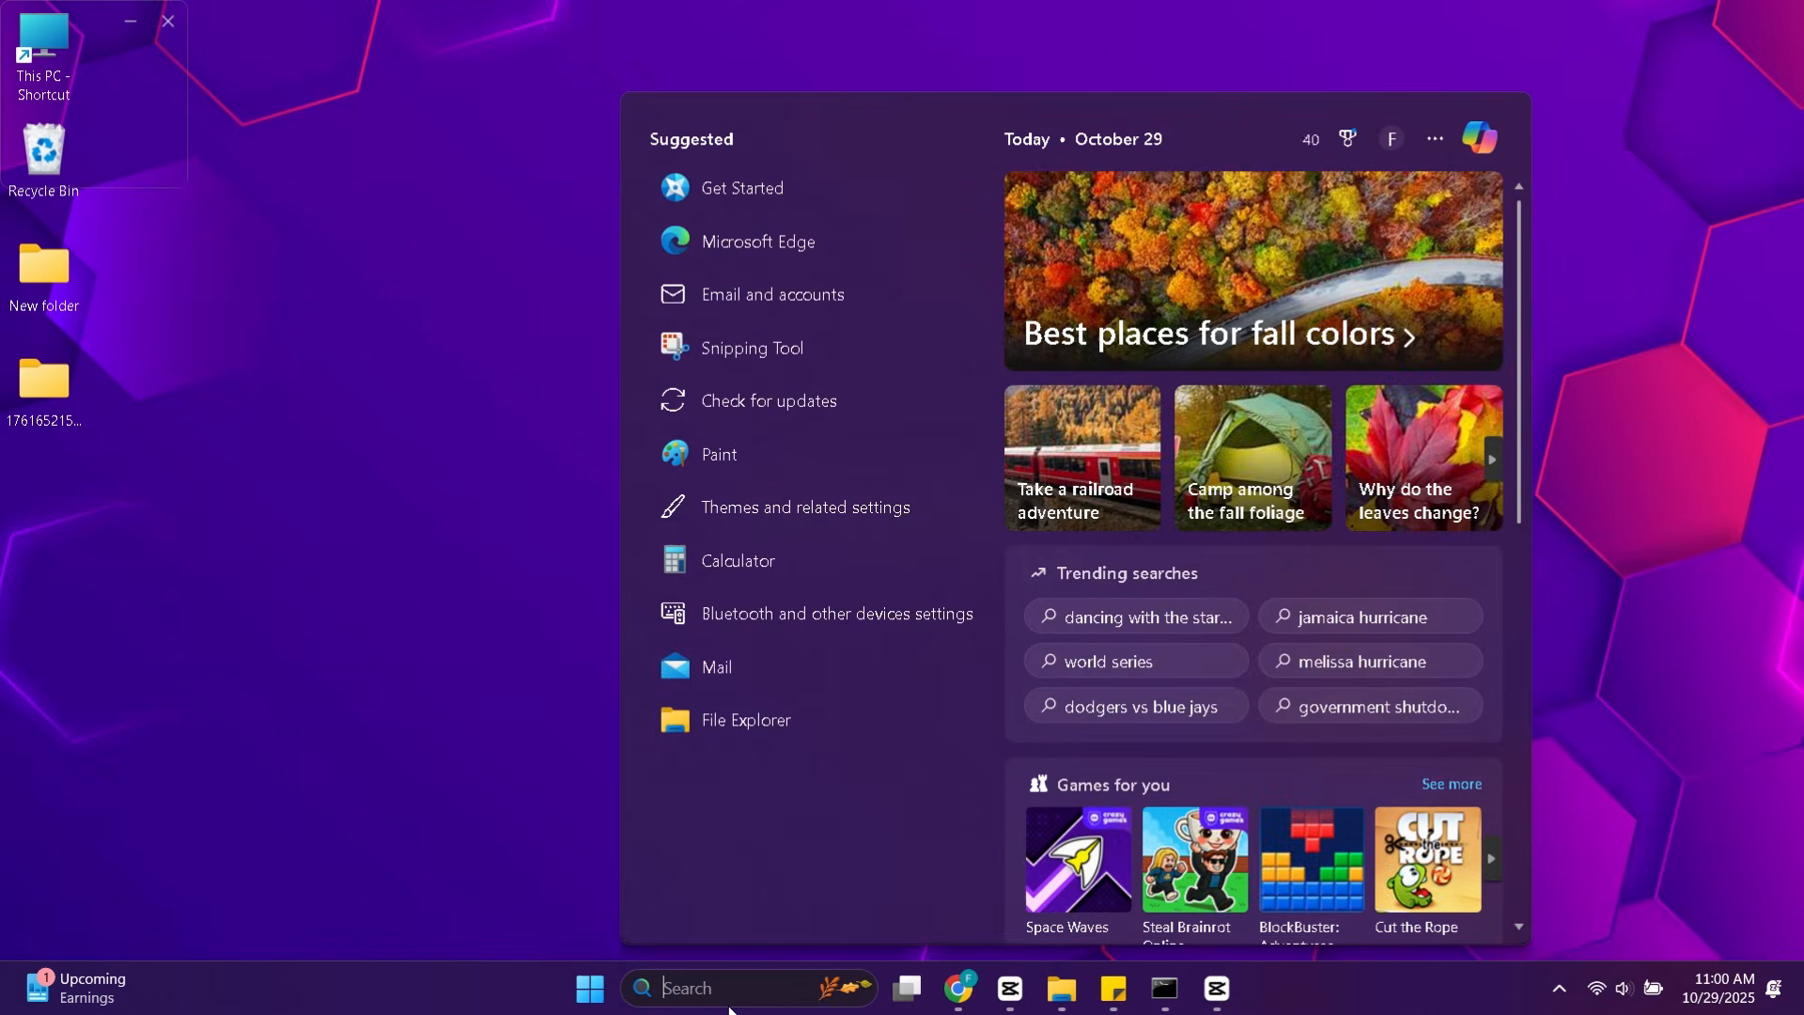
pyautogui.write('exe')
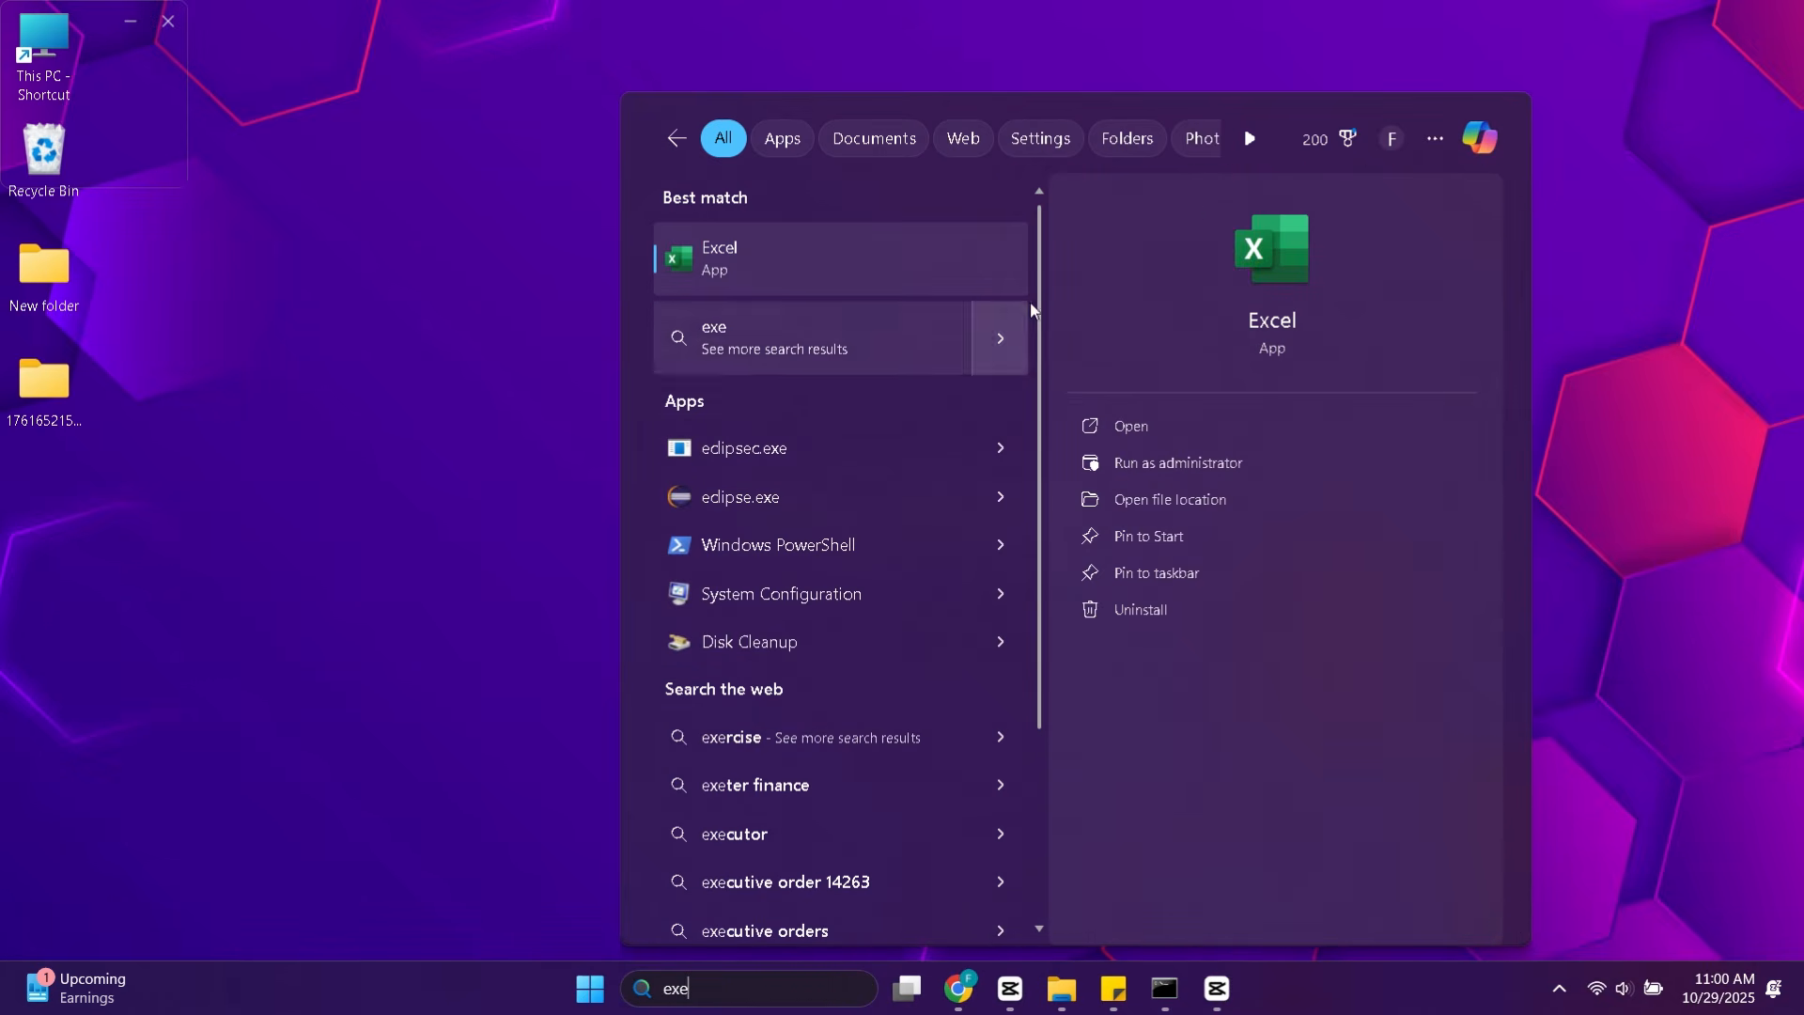
pyautogui.click(1263, 268)
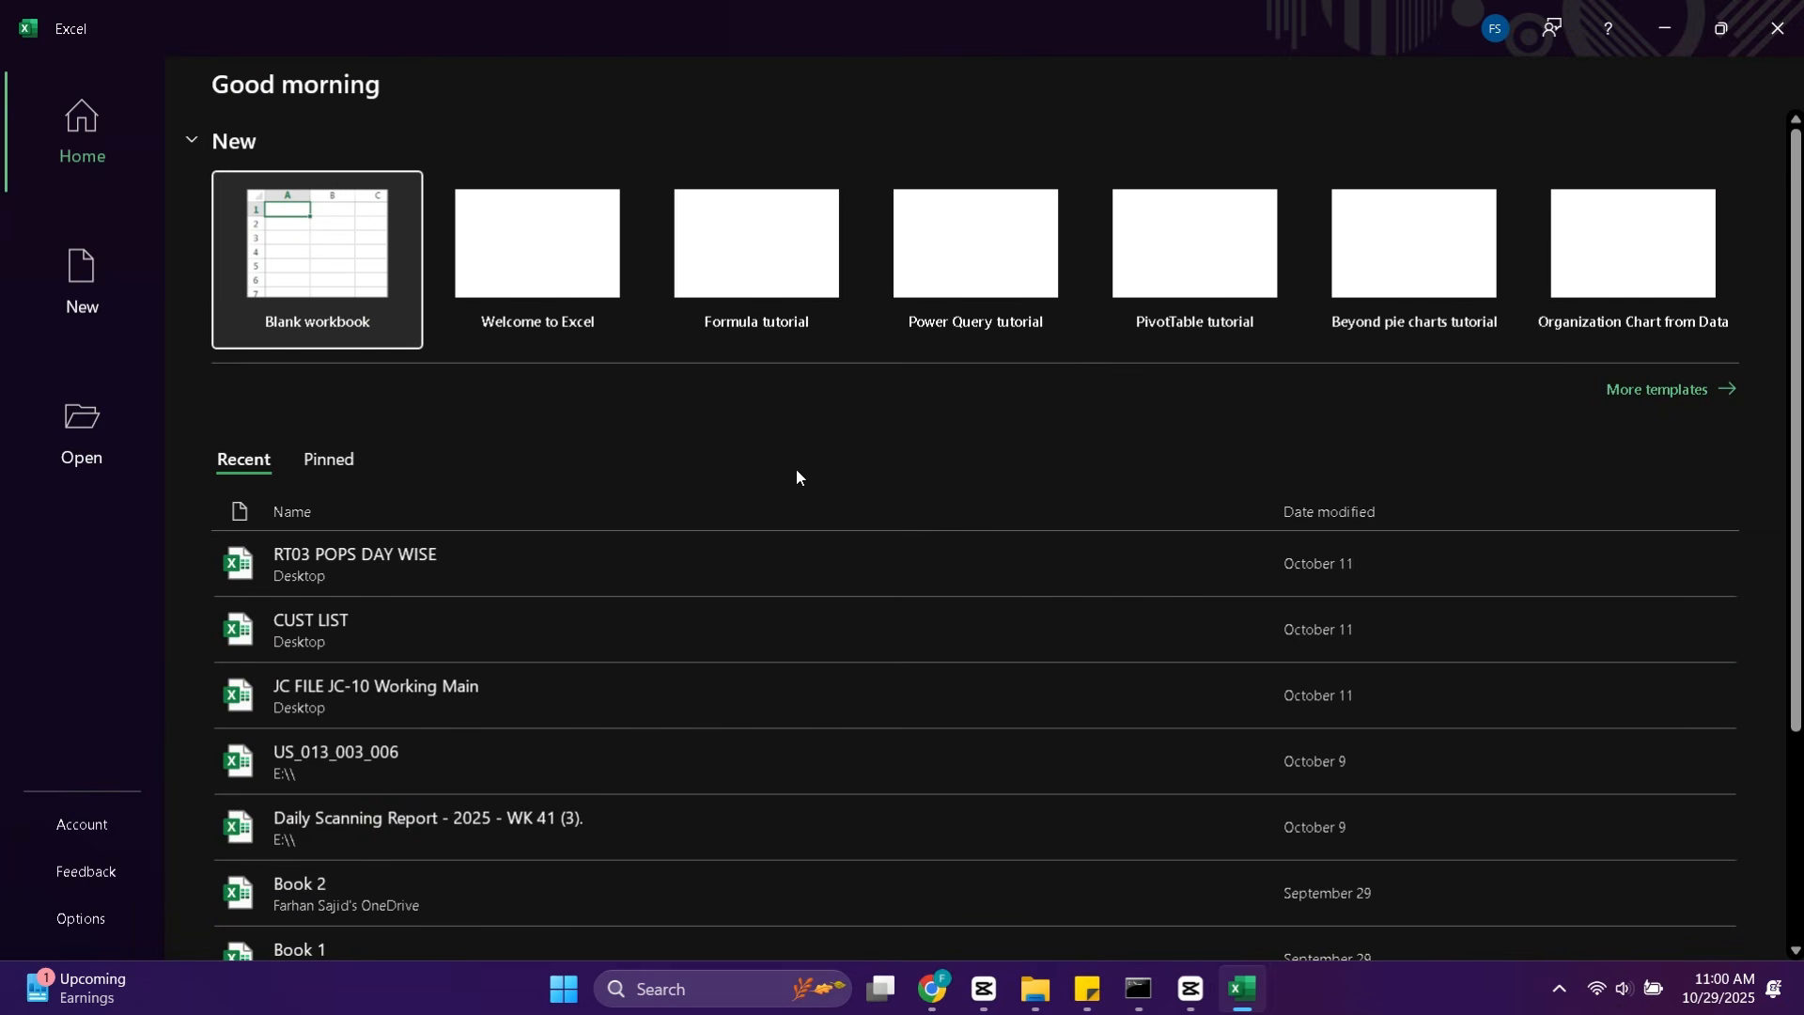
pyautogui.click(375, 287)
# Enter the test text Fix Soft in cell A1 of the blank workbook
pyautogui.scroll(-5, 714, 469)
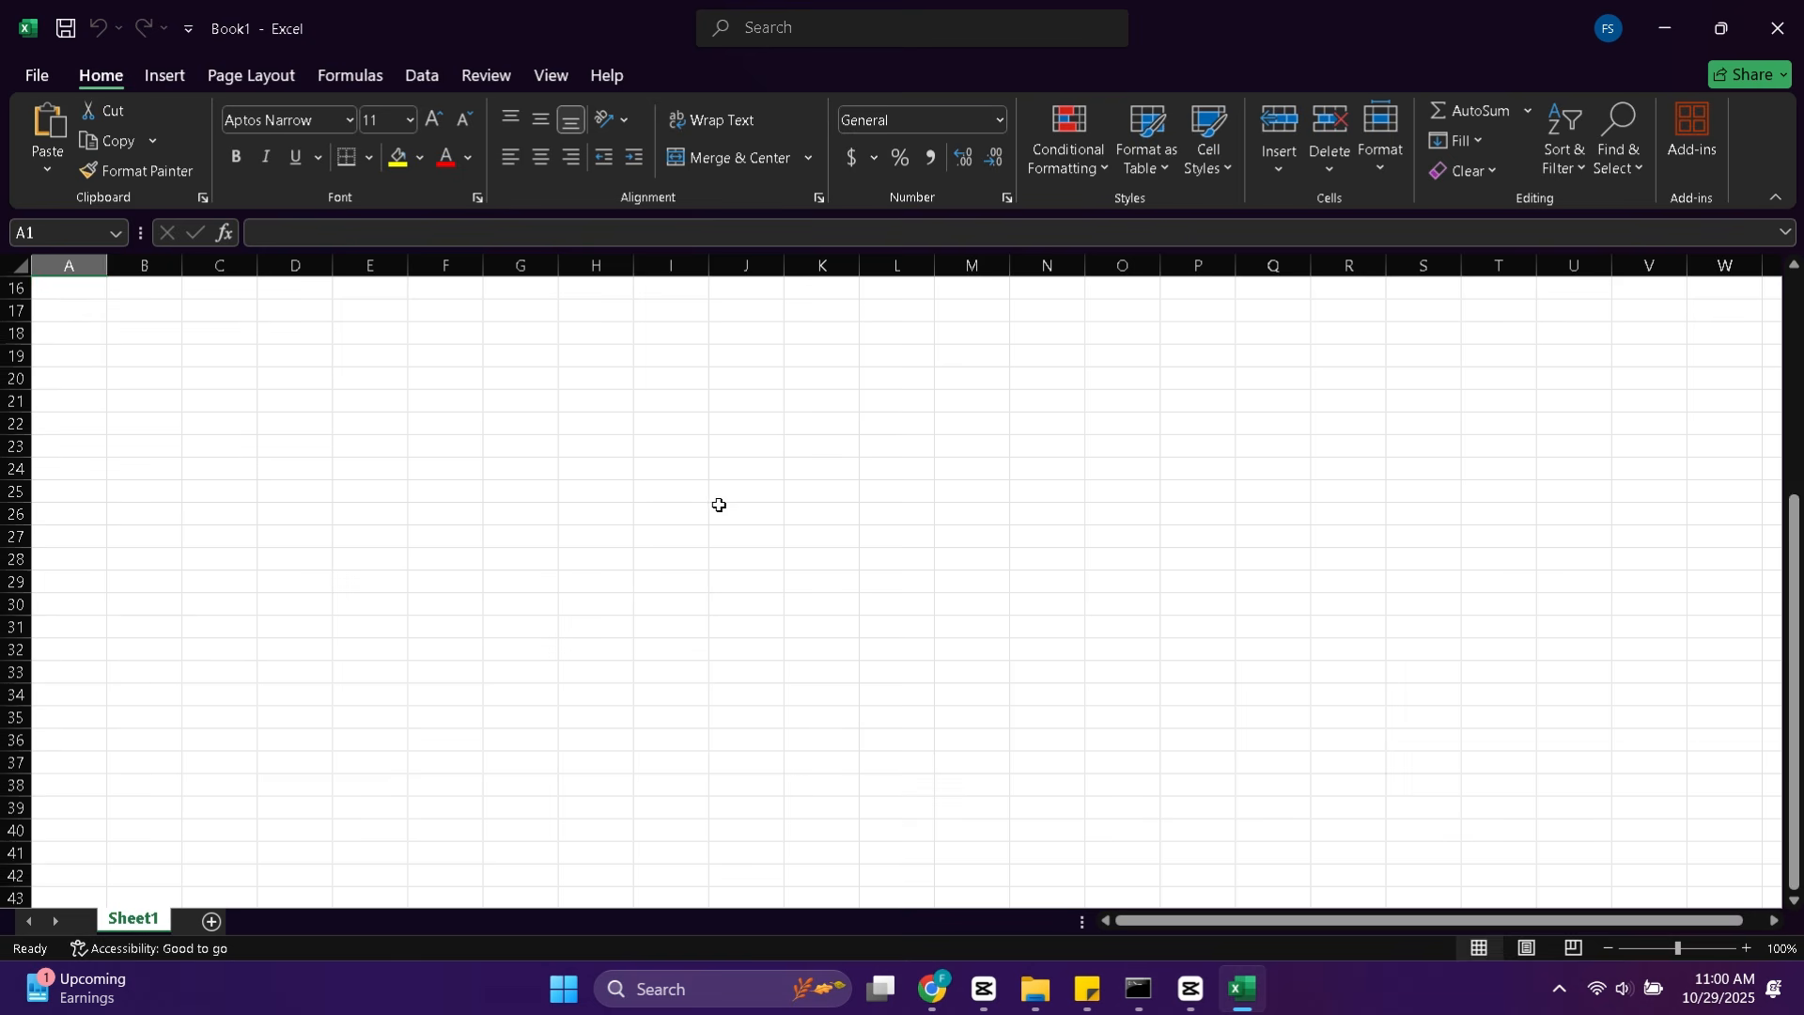
pyautogui.scroll(5, 719, 504)
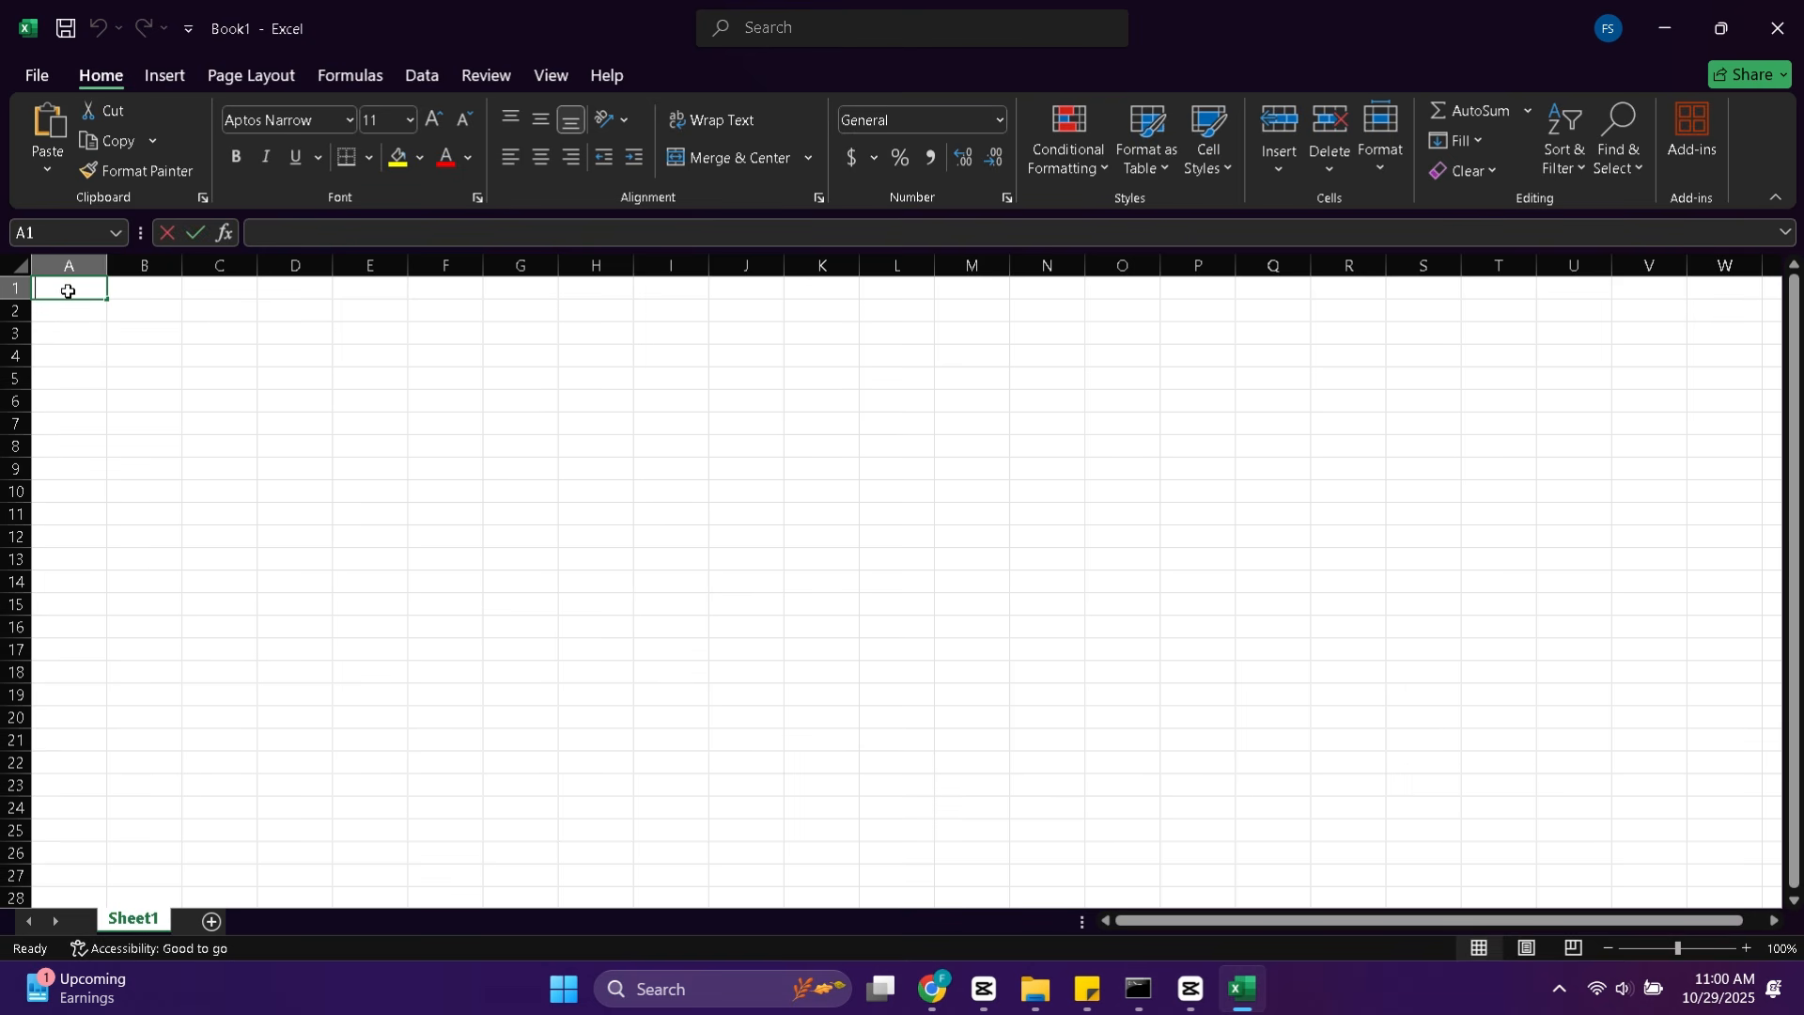
pyautogui.write('Fix ')
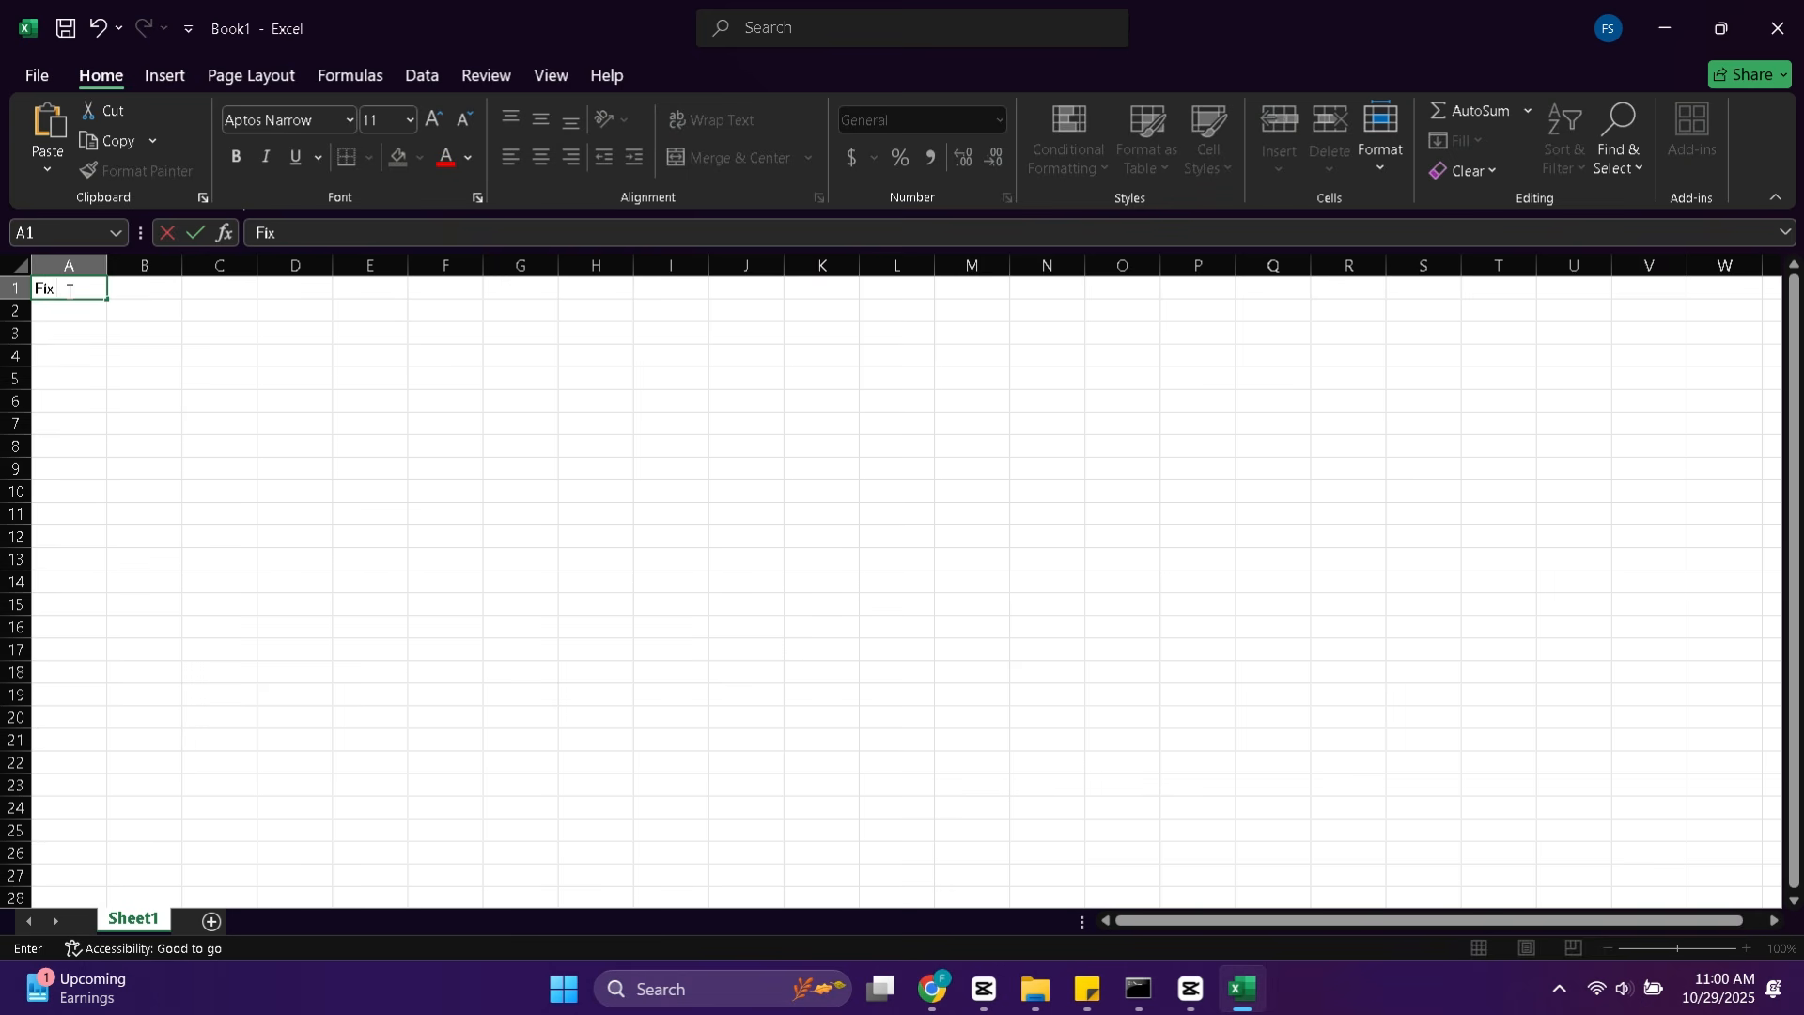
pyautogui.write('Soft')
# Close Excel without saving the test workbook
pyautogui.click(37, 76)
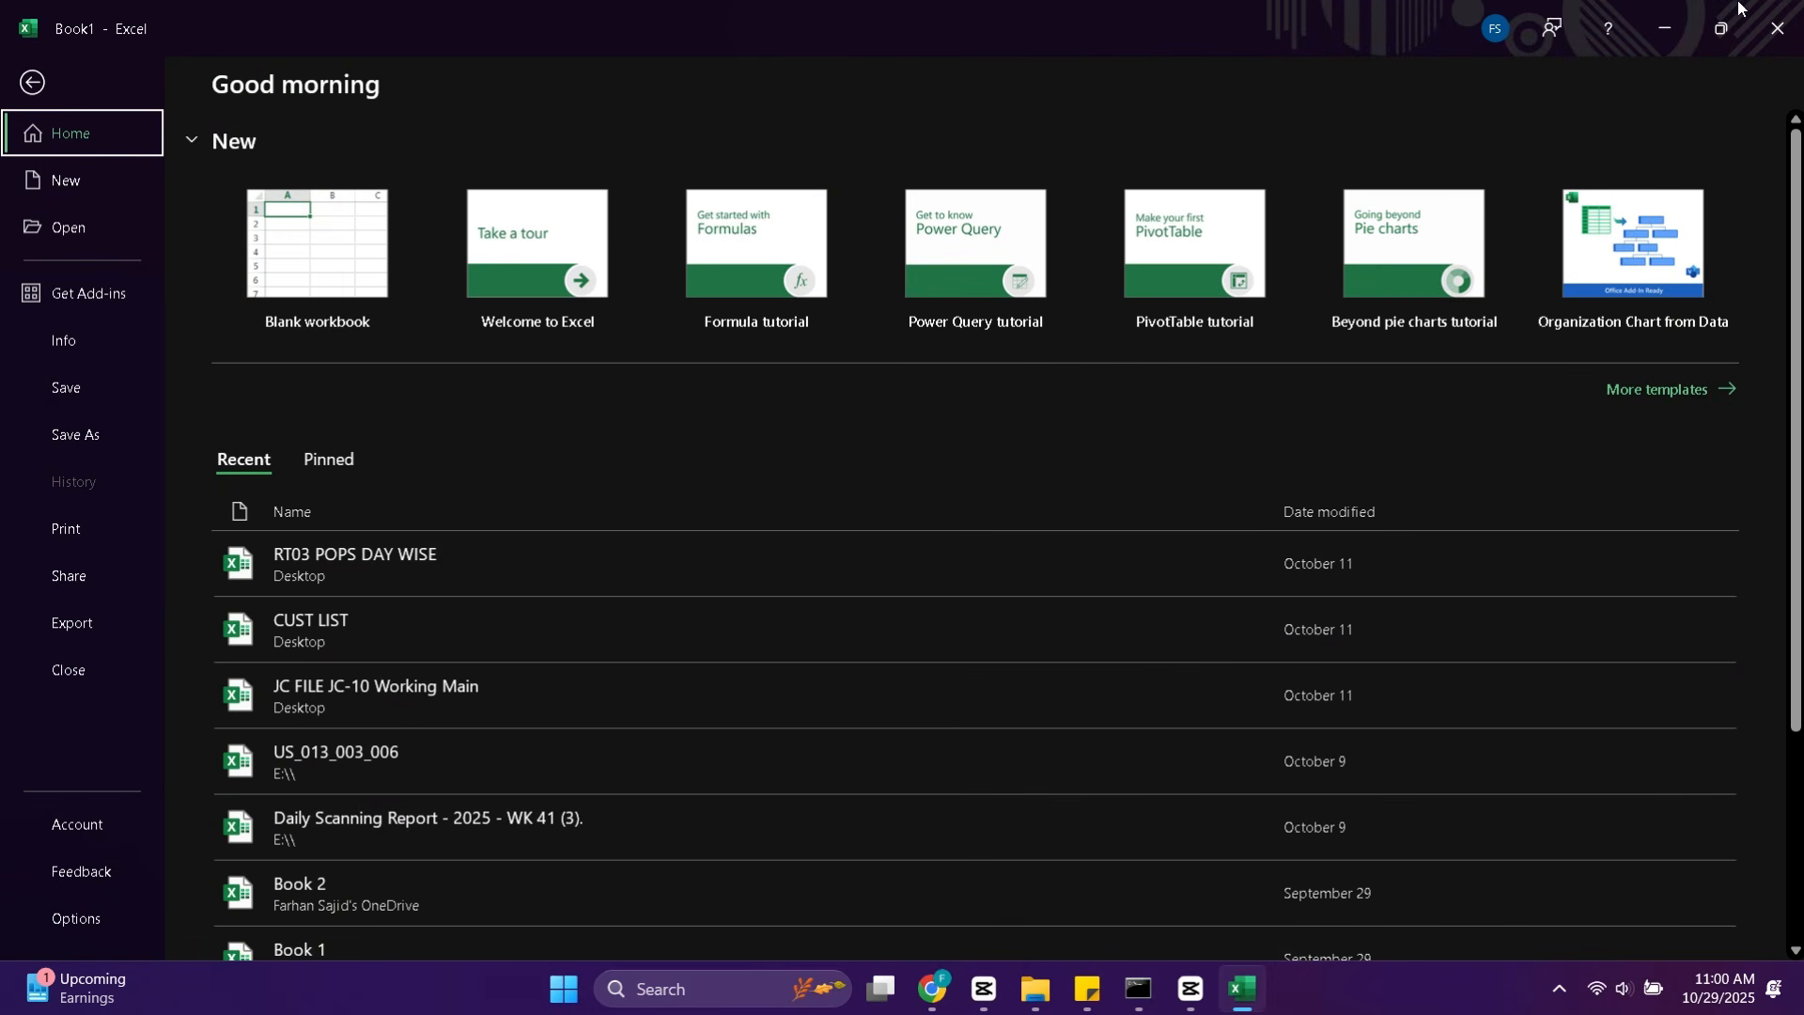
pyautogui.click(1777, 29)
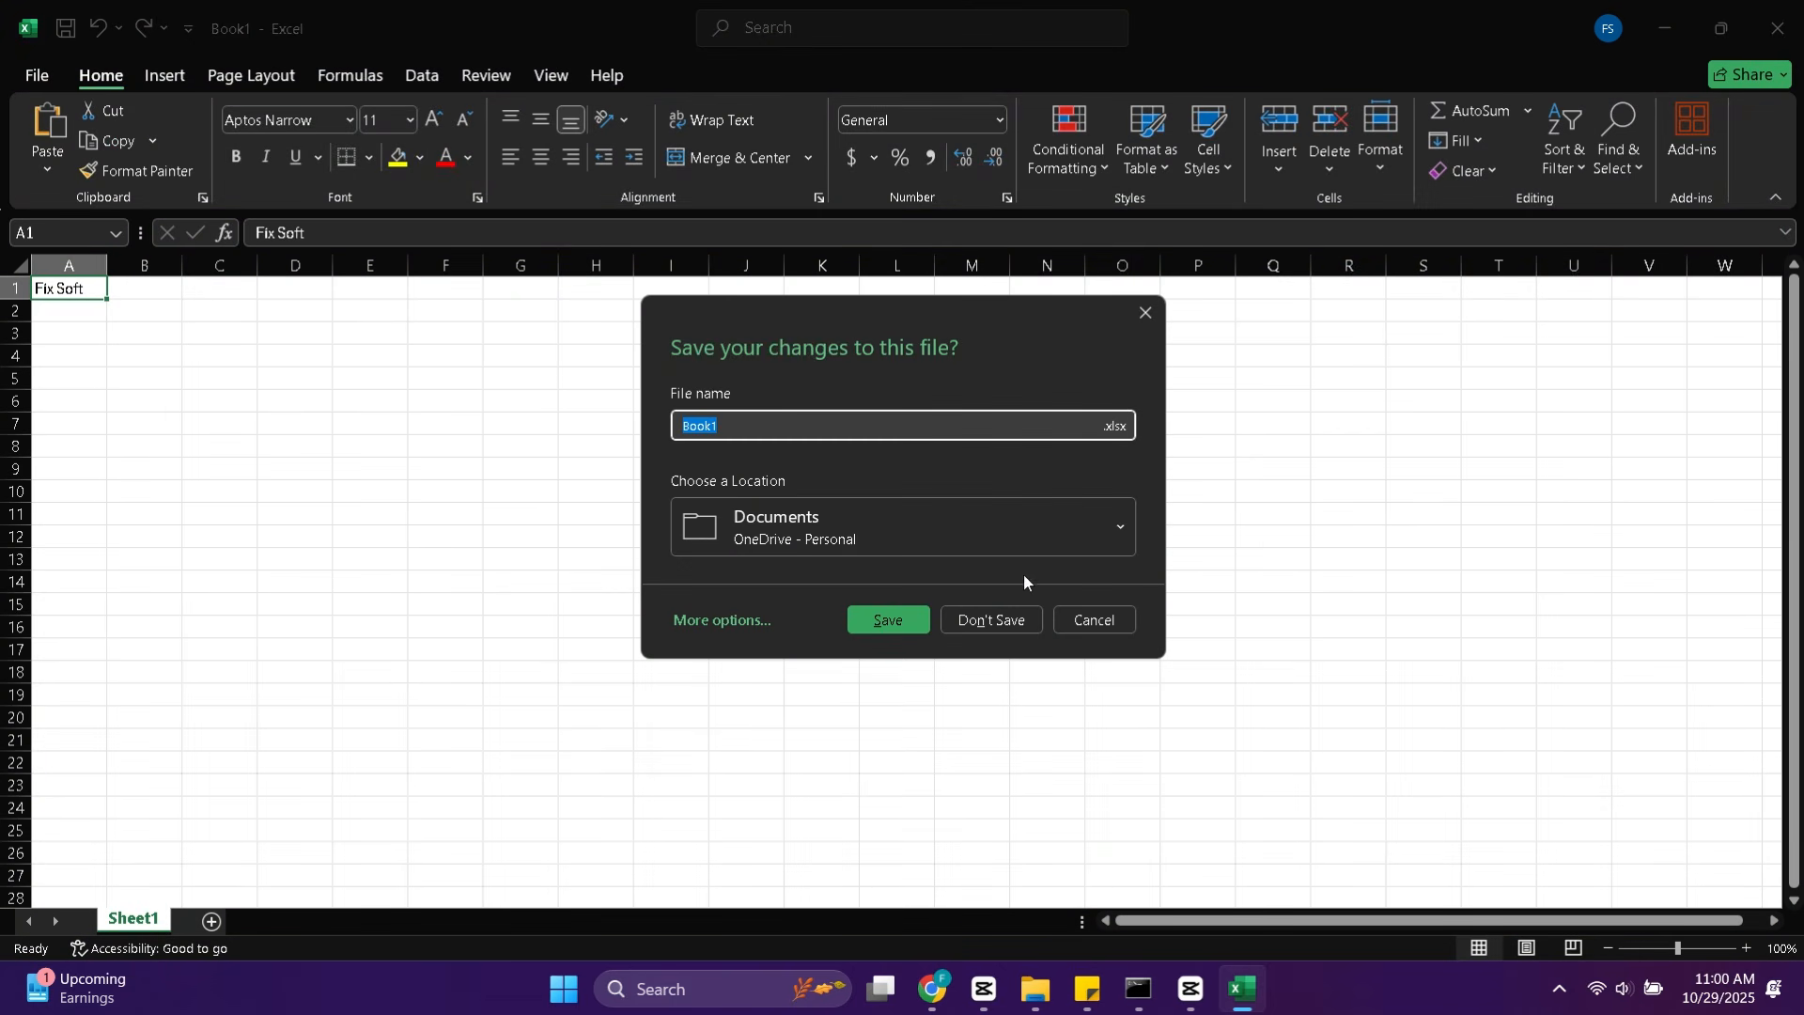
pyautogui.click(1001, 622)
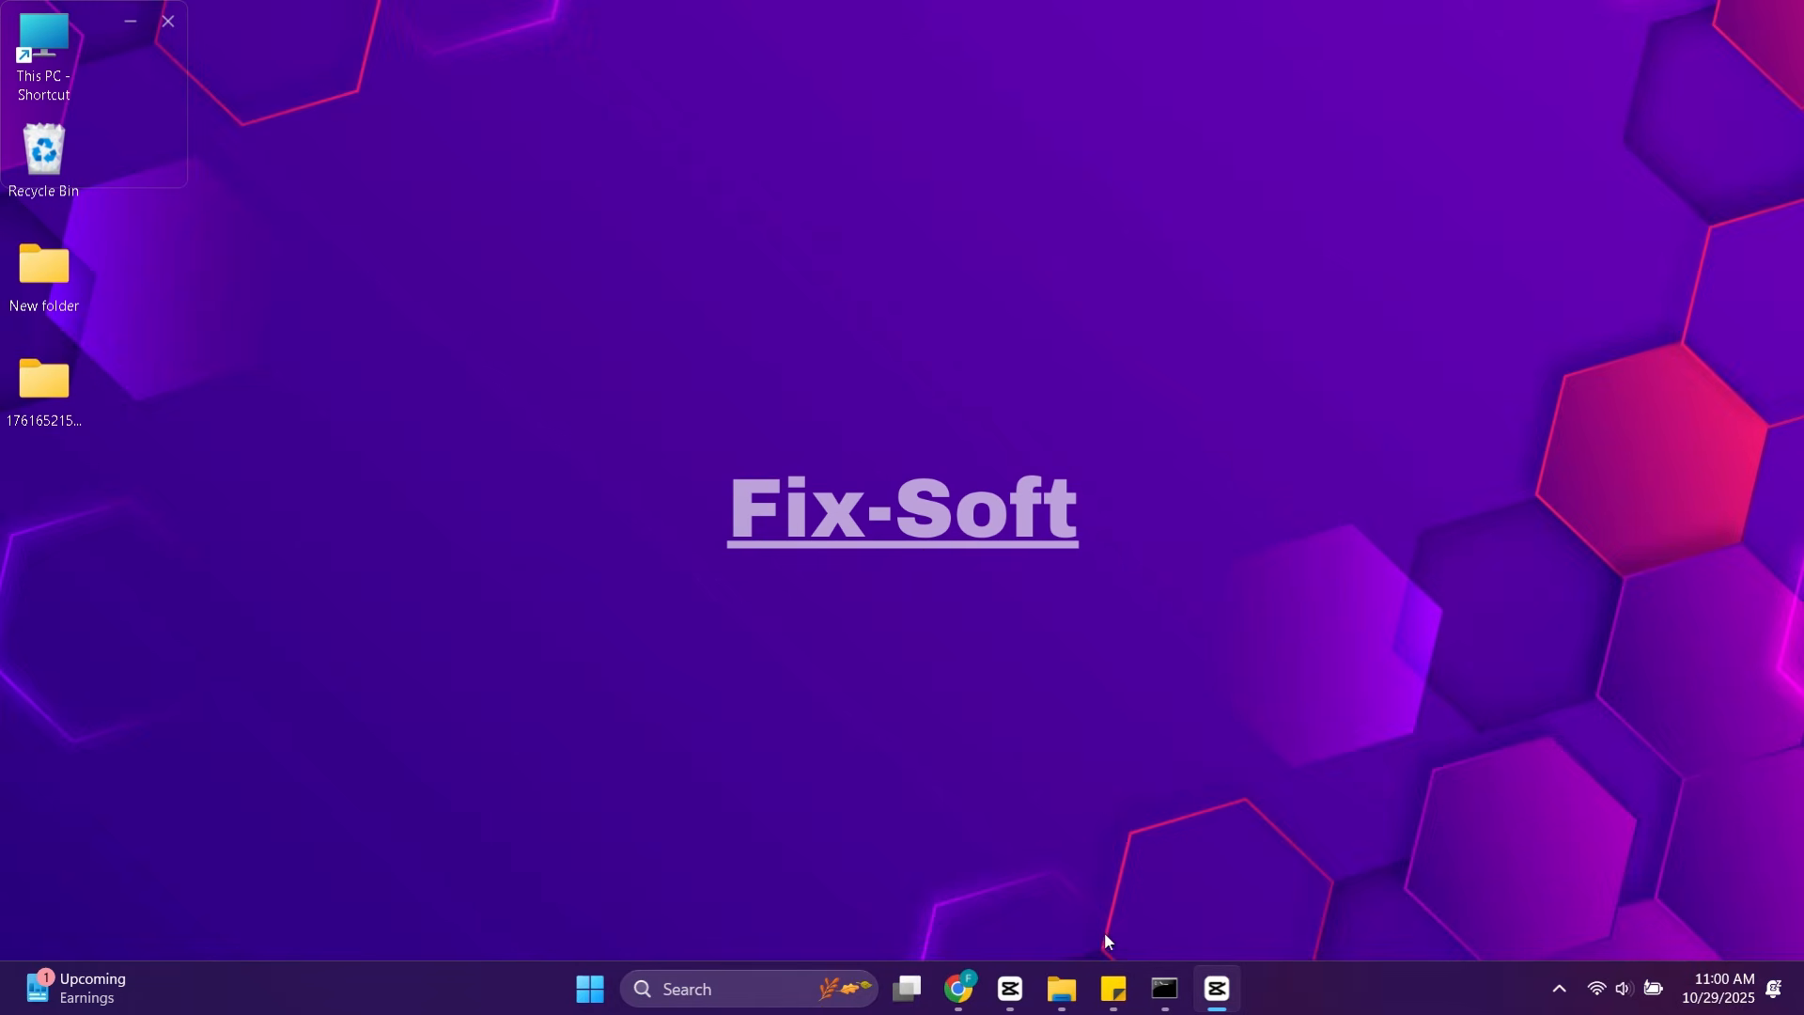